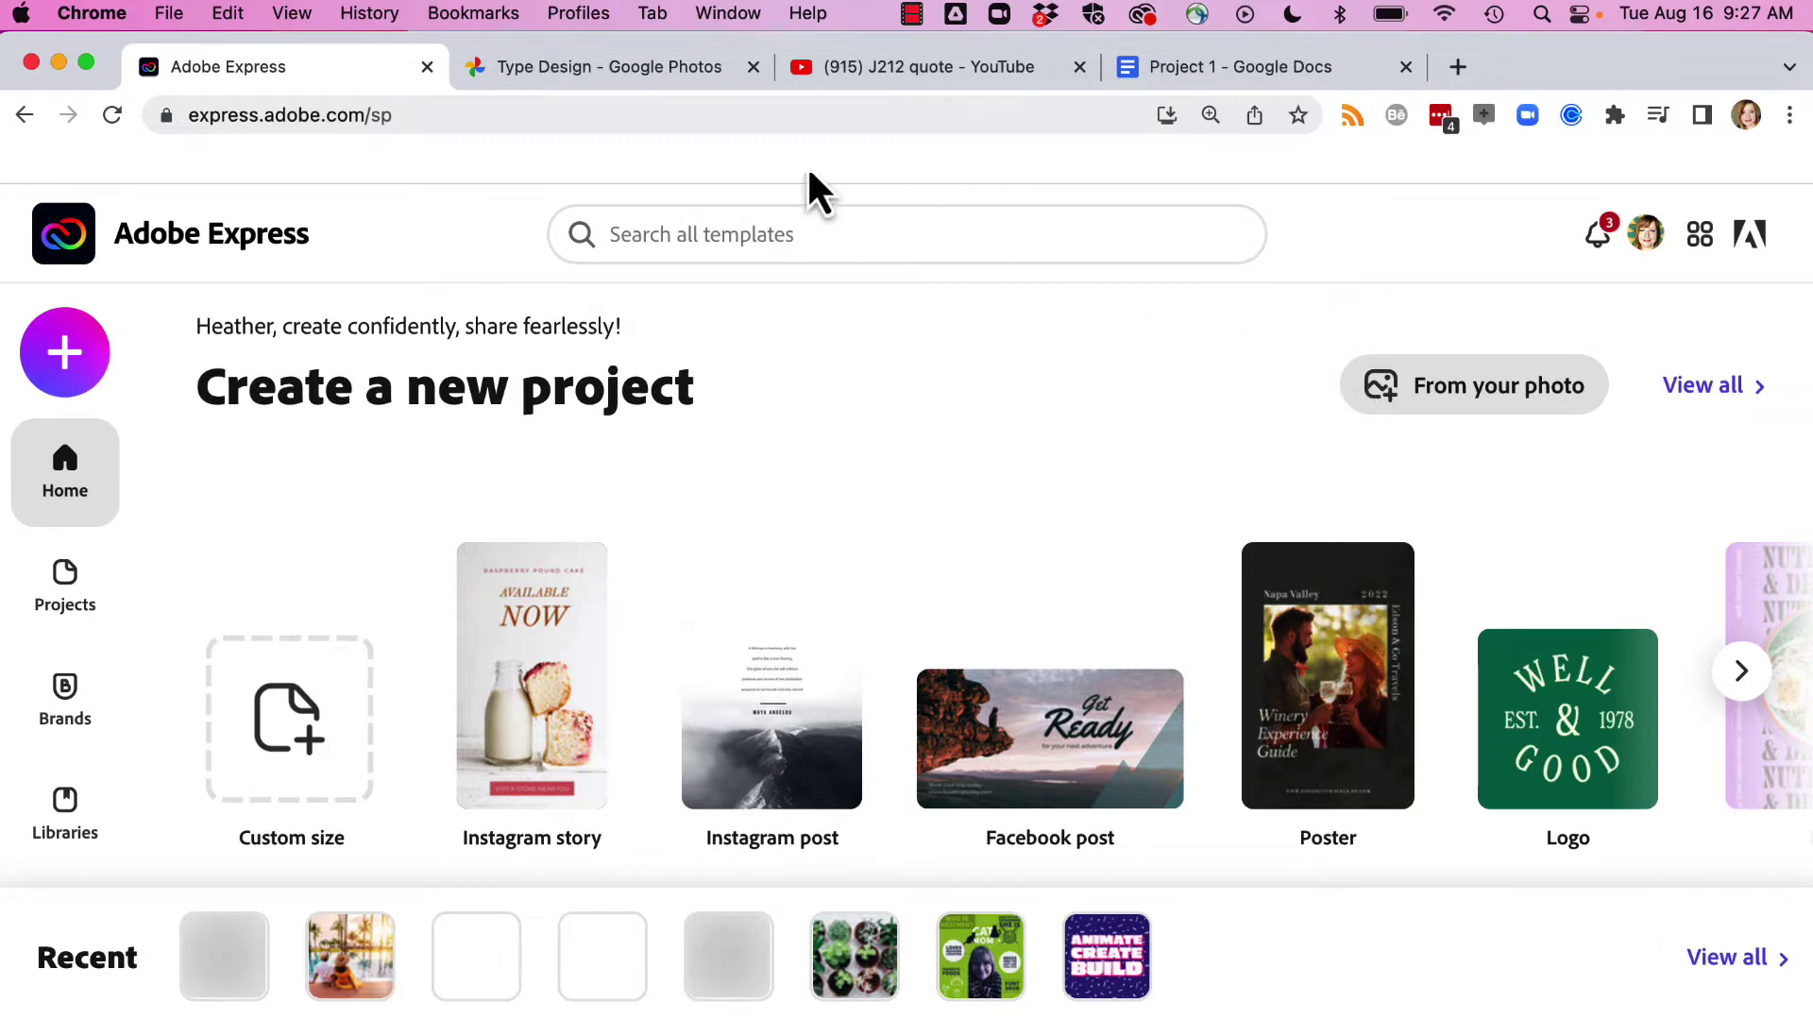
- Start a new blank Web page project from the Create new menu
left_click(49, 360)
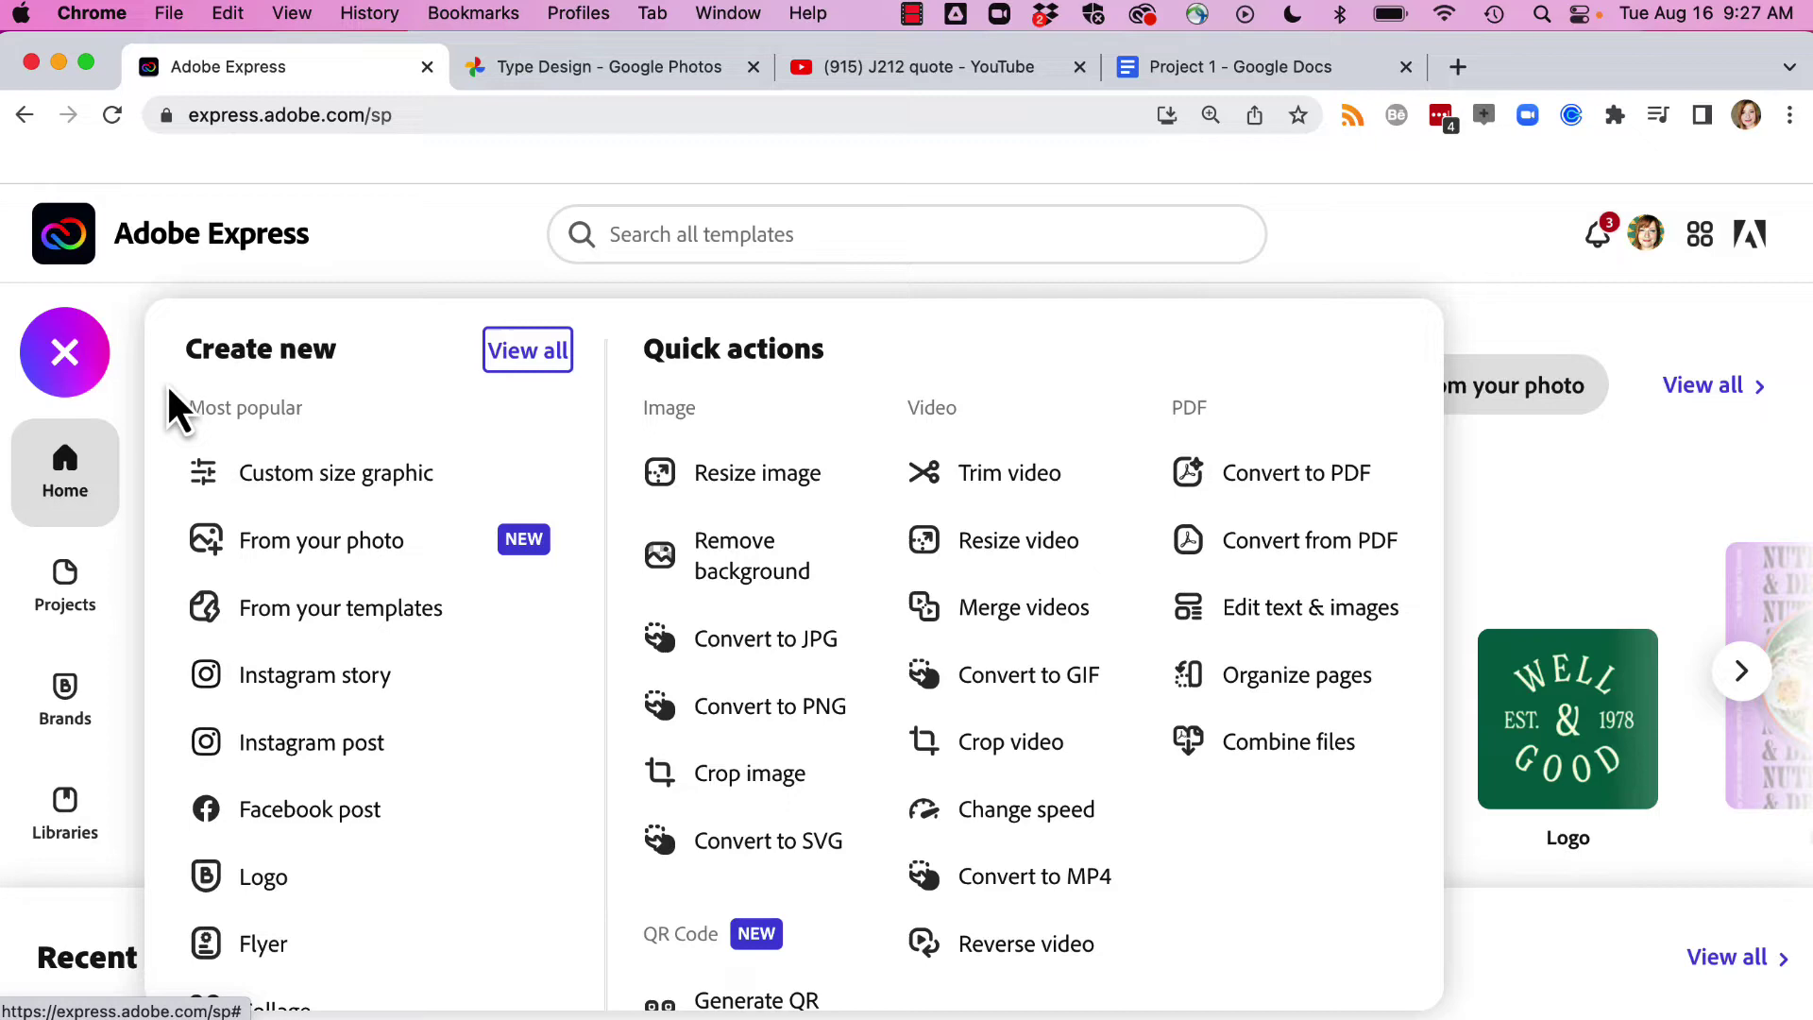
scroll(430, 737, "down", 5)
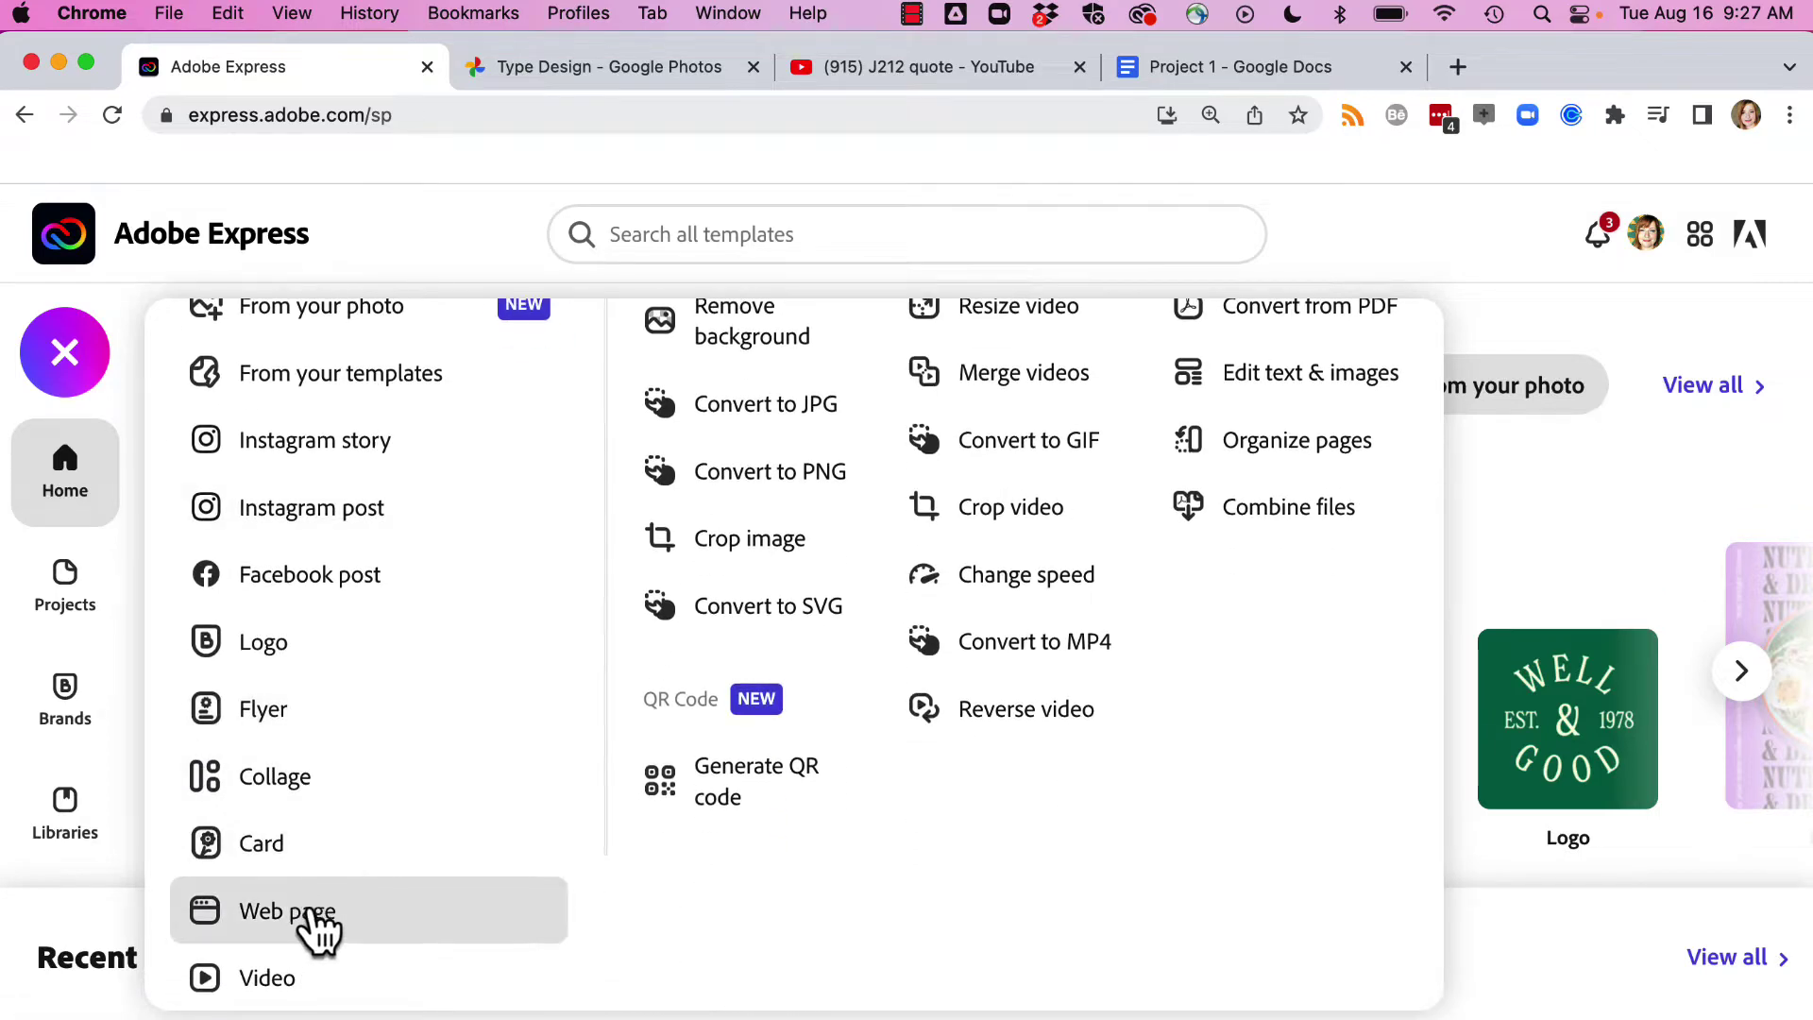
left_click(314, 916)
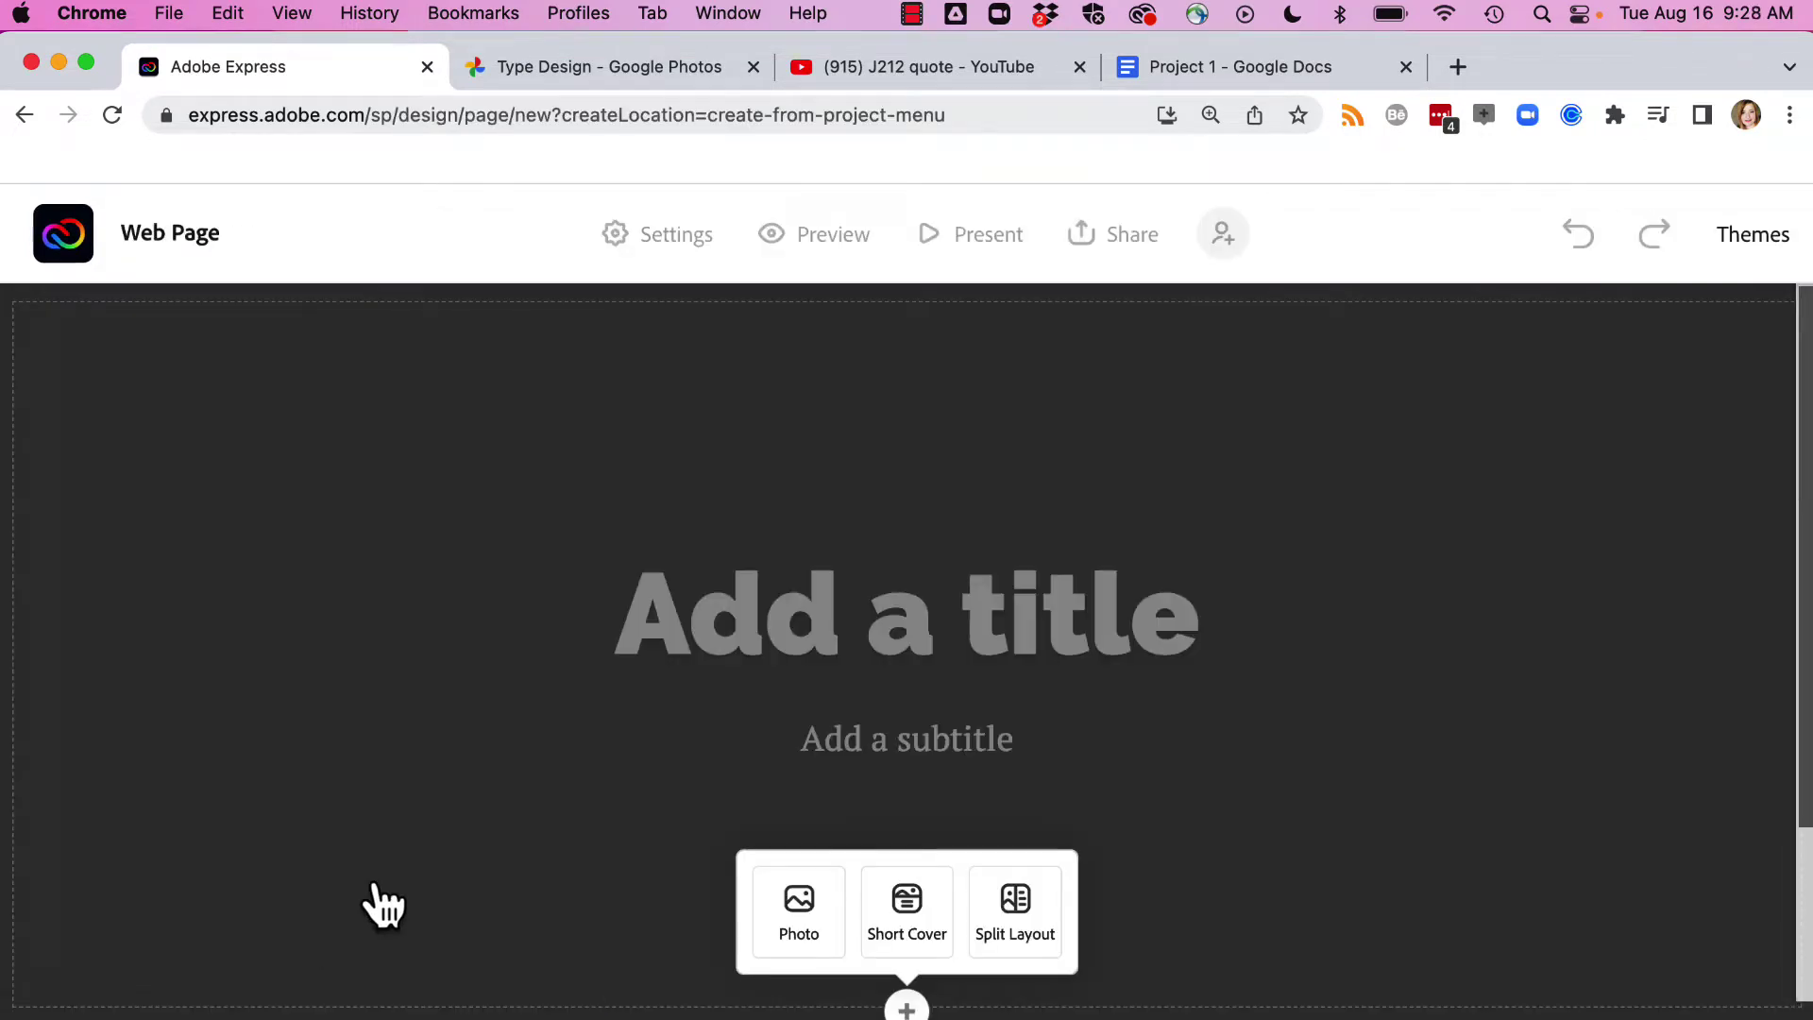
- Apply the Luca theme to the web page
left_click(1766, 238)
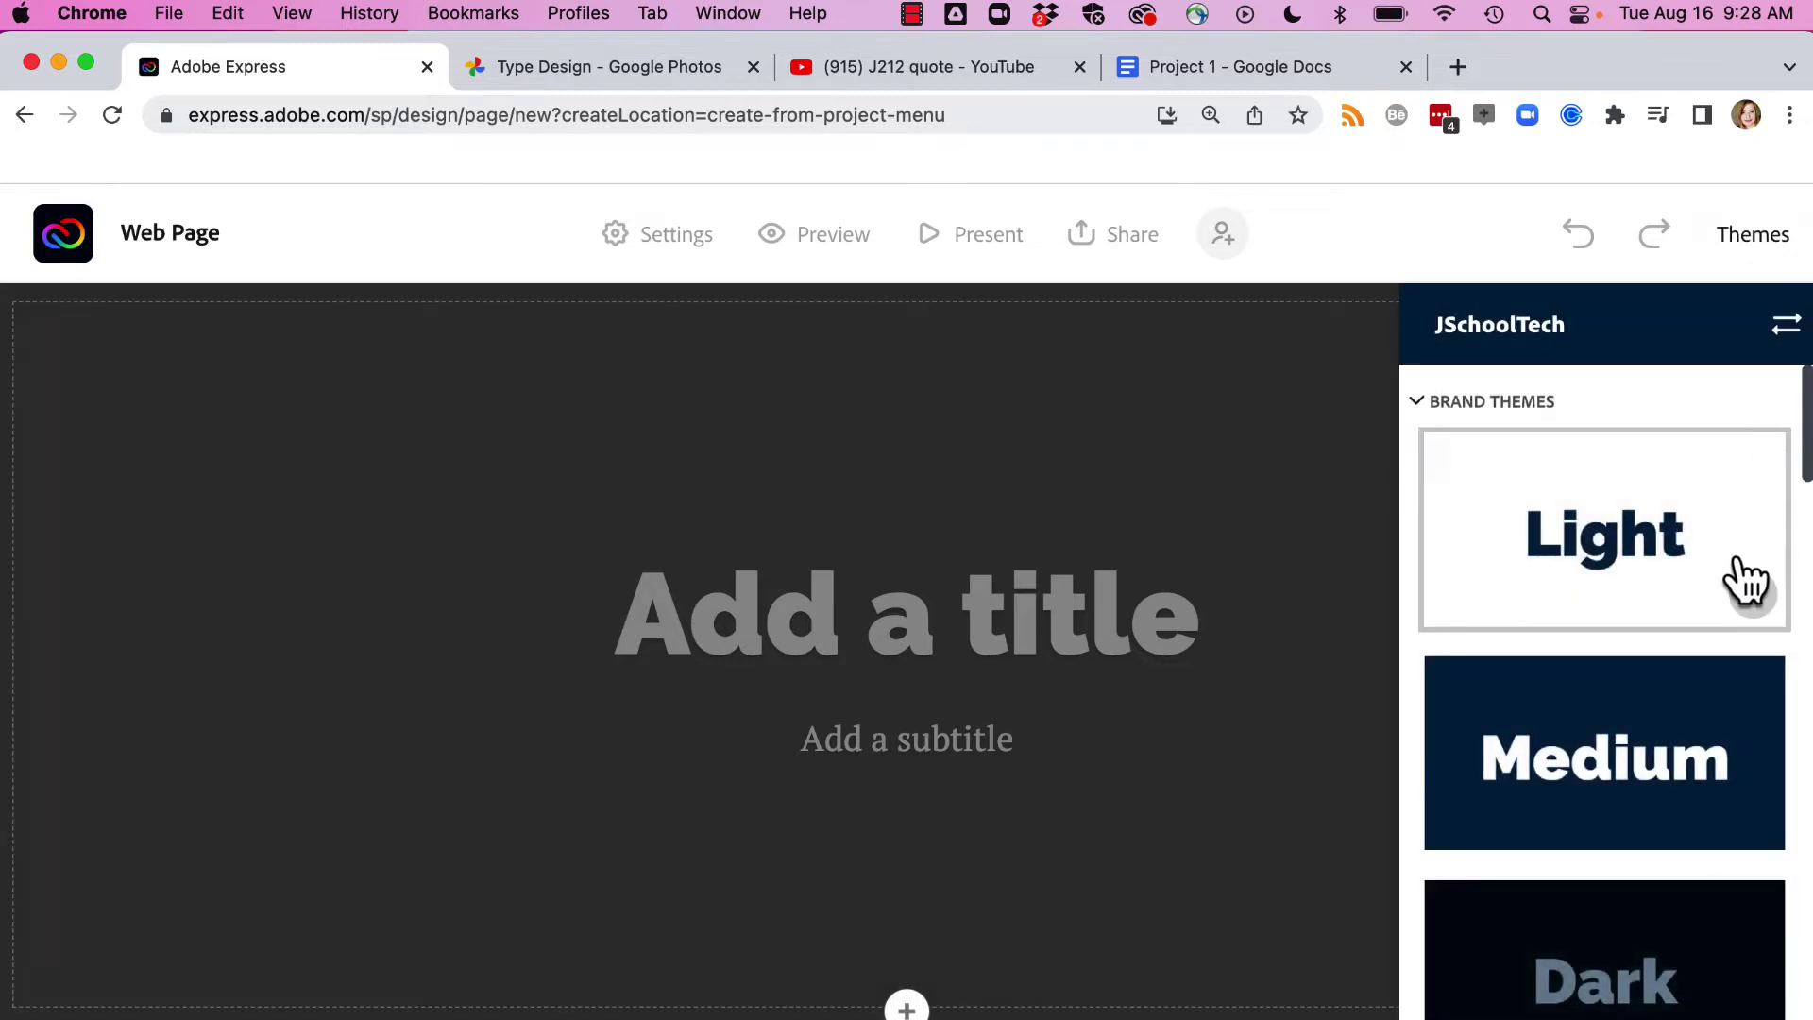
scroll(1659, 710, "down", 3)
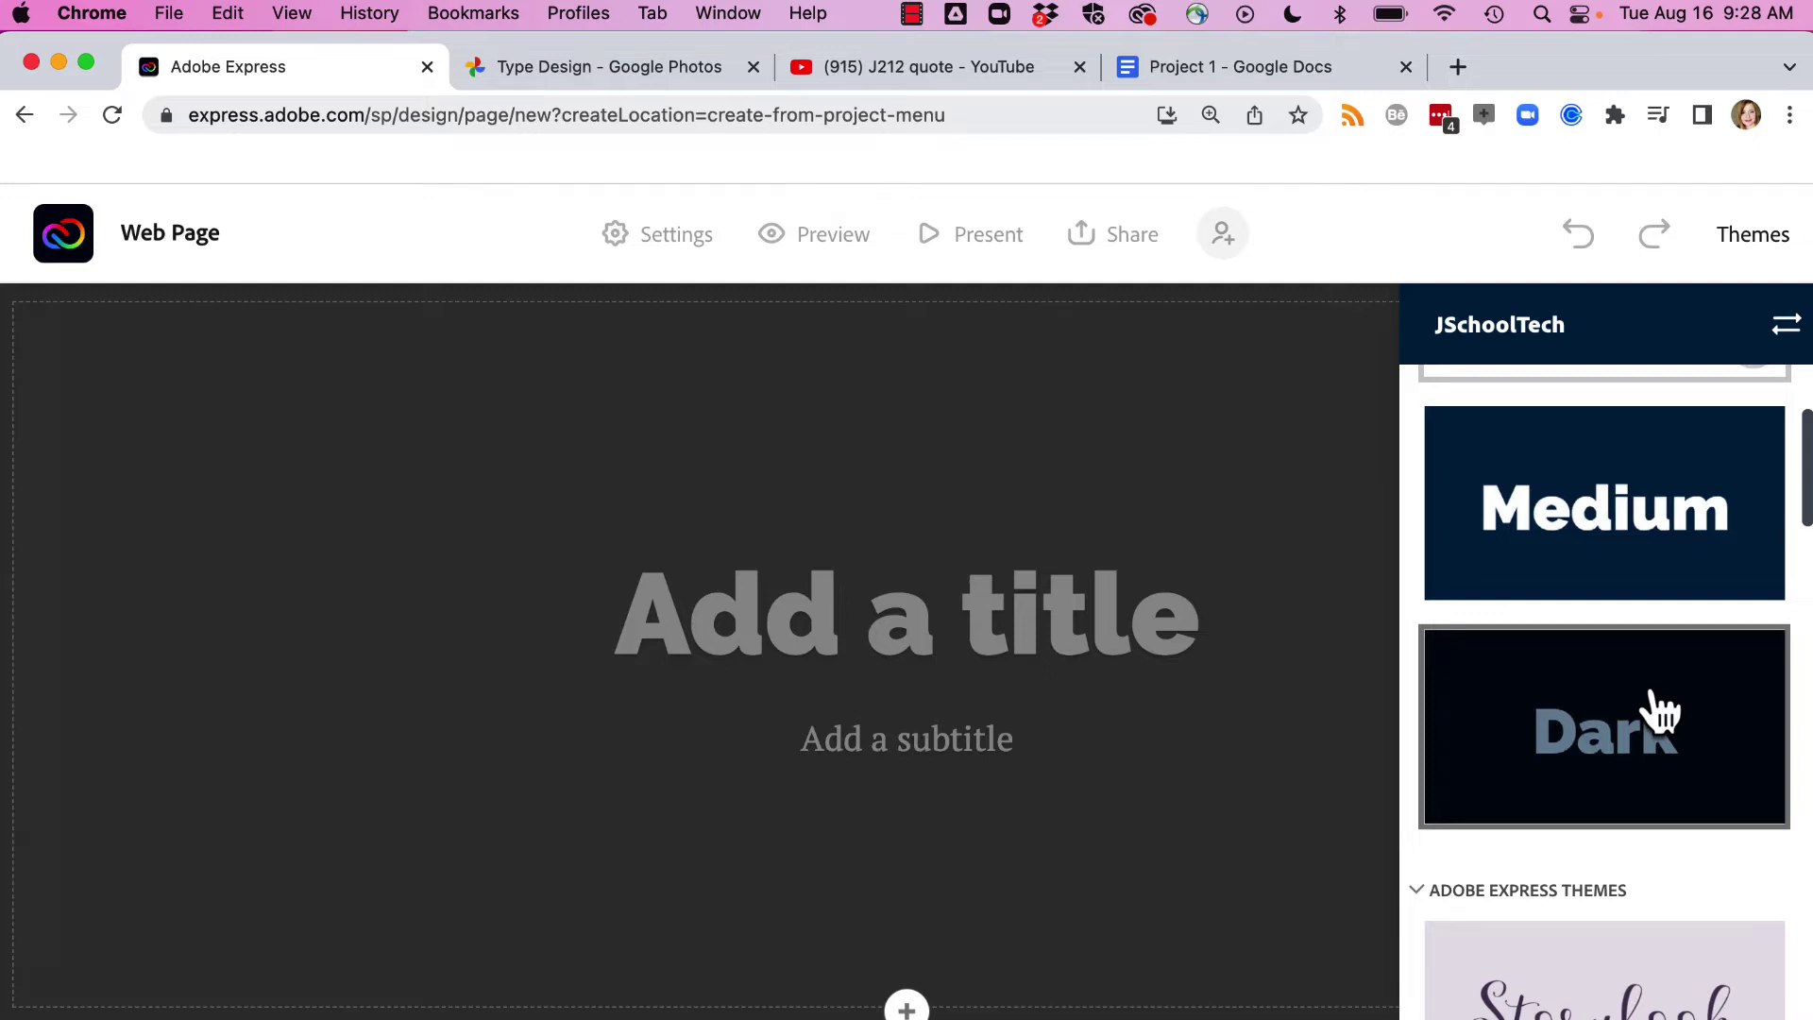
scroll(1659, 710, "down", 2)
scroll(1659, 710, "down", 10)
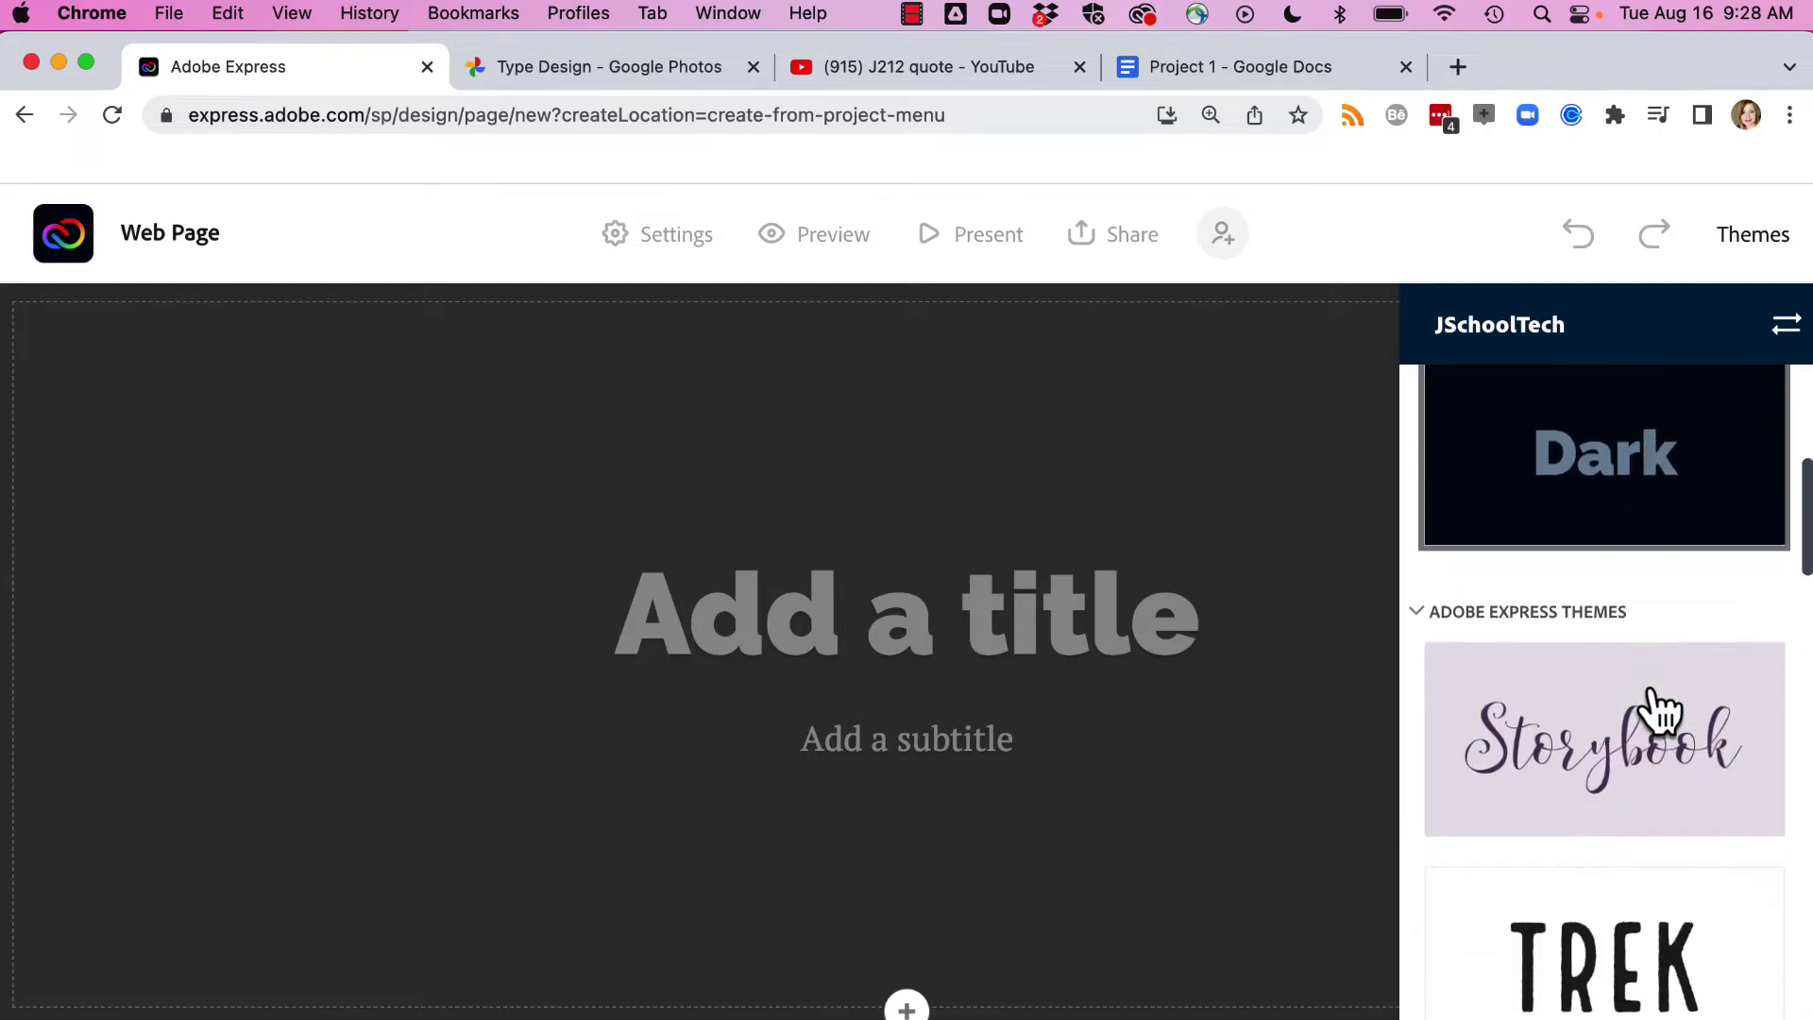
scroll(1659, 710, "down", 10)
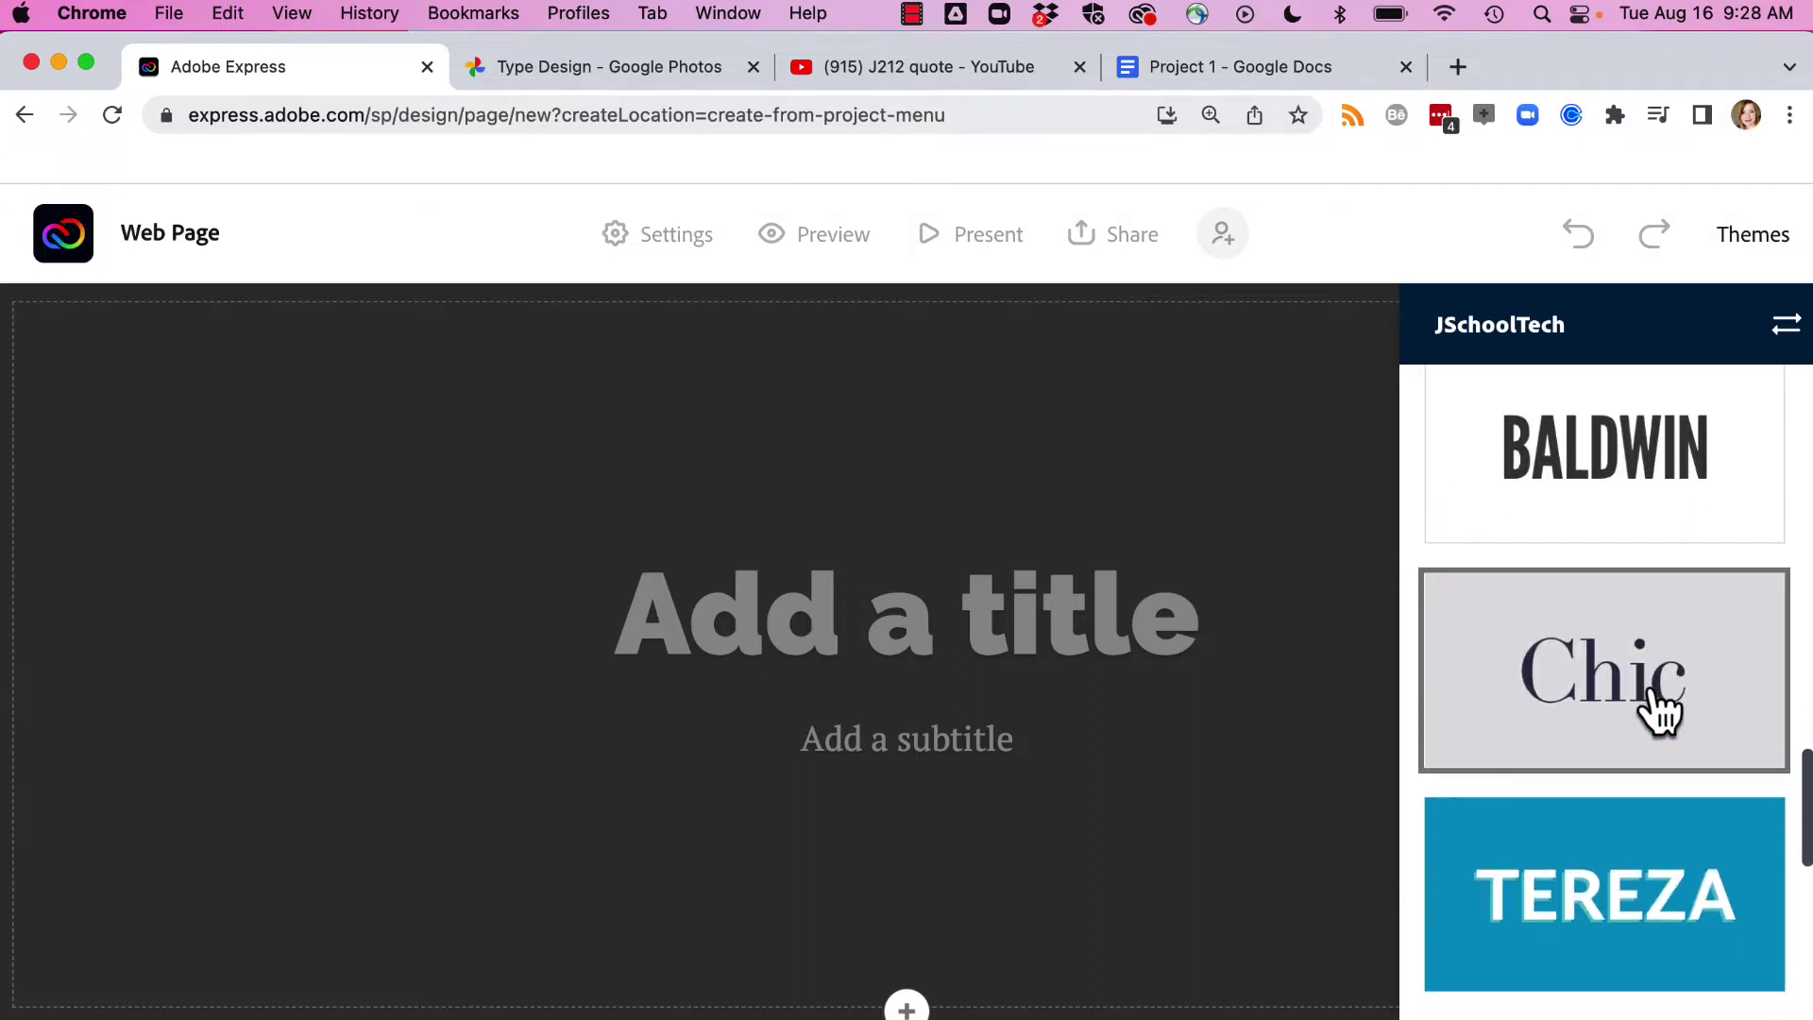
scroll(1659, 710, "down", 3)
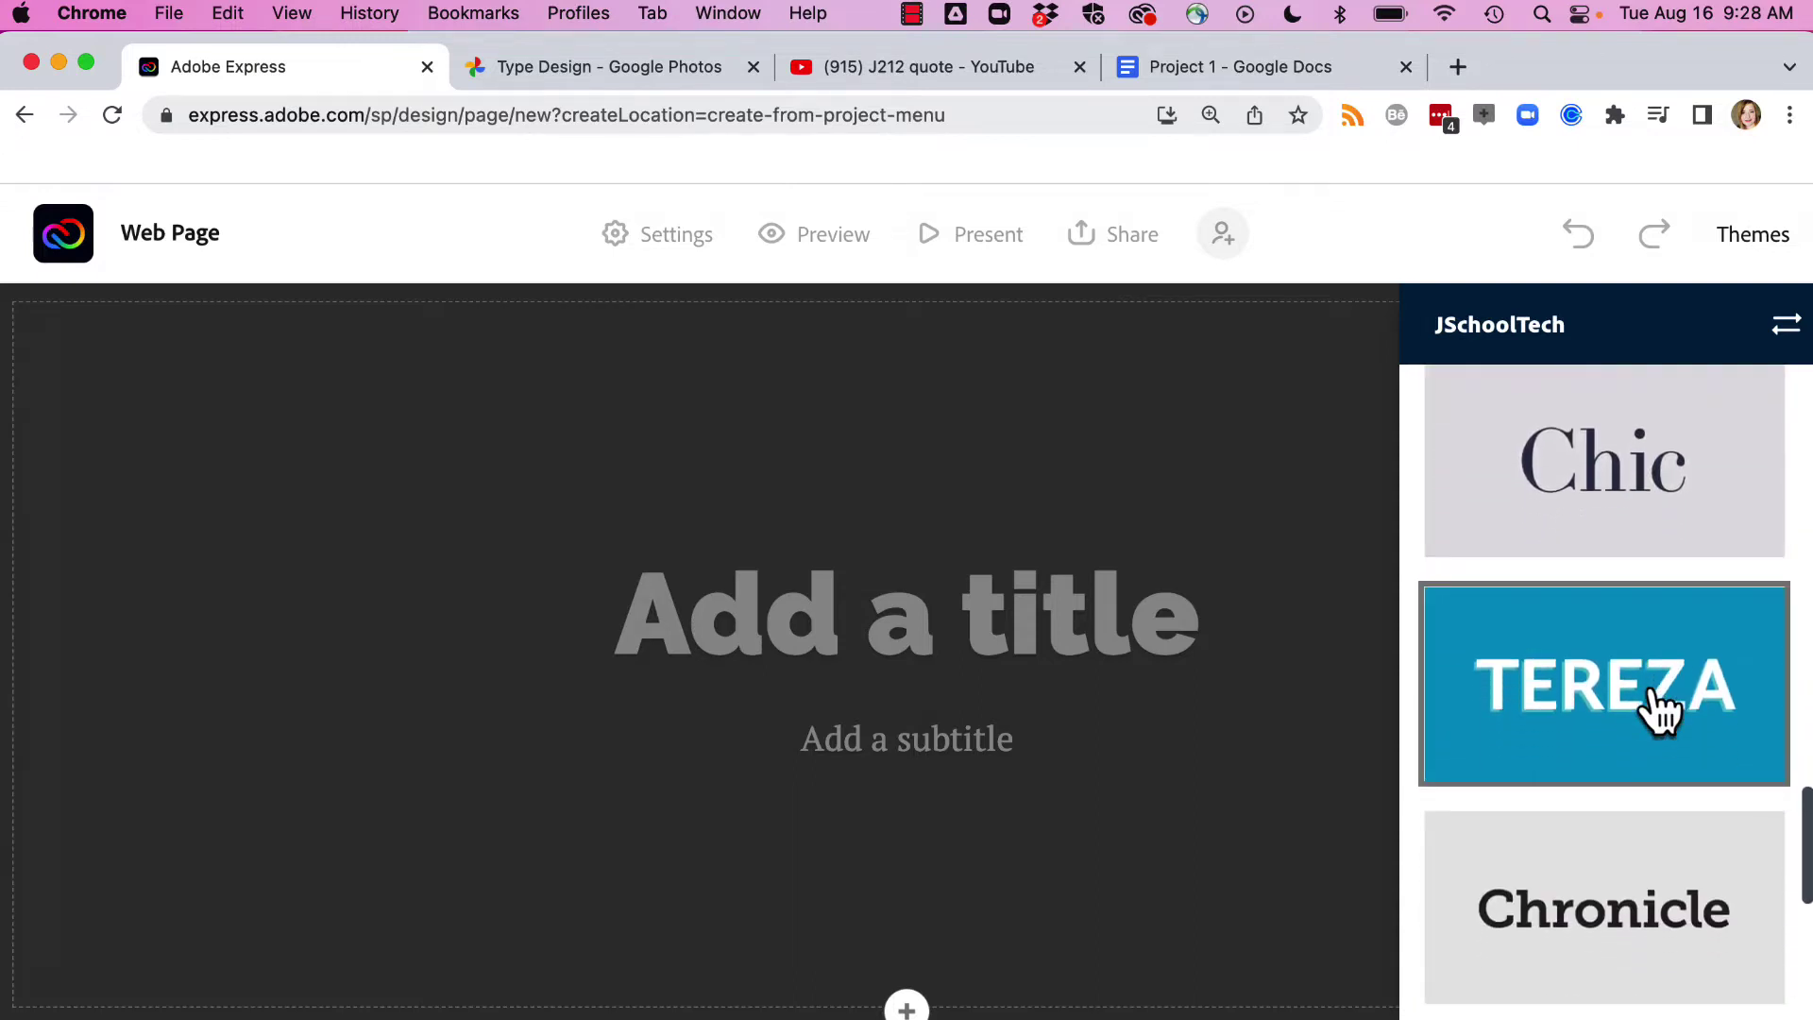
scroll(1659, 710, "down", 3)
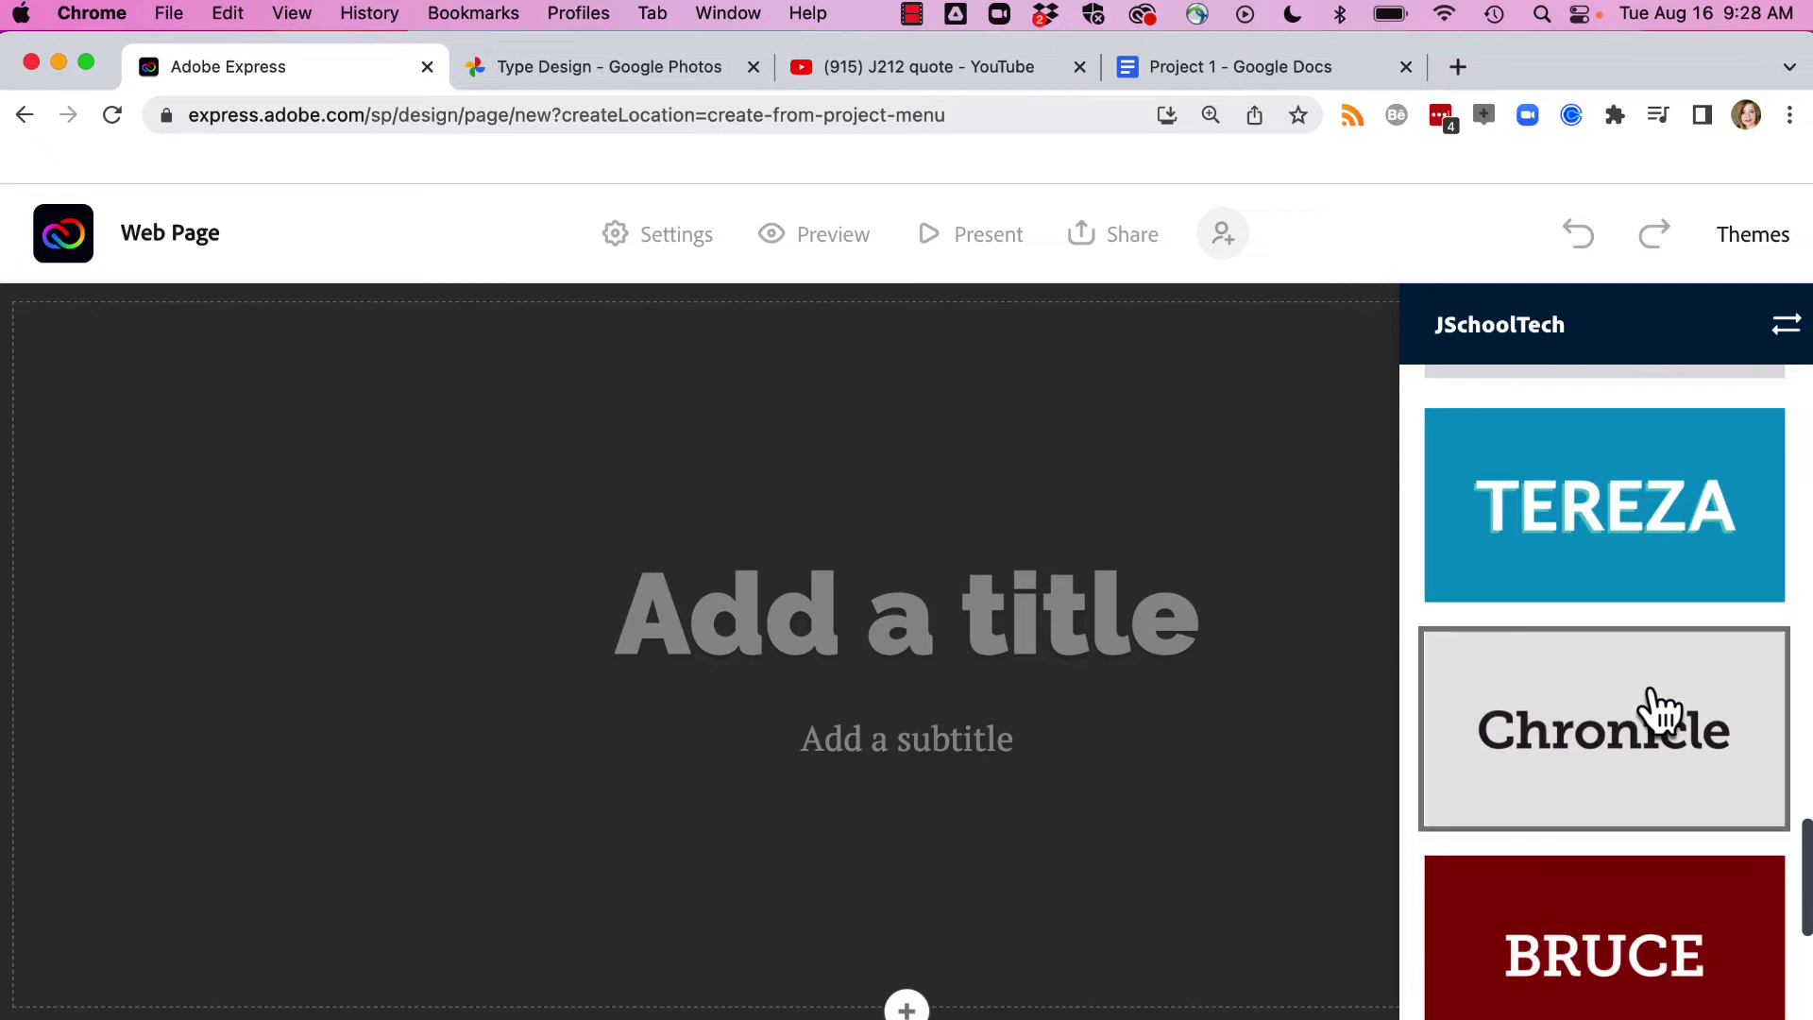
scroll(1659, 710, "down", 5)
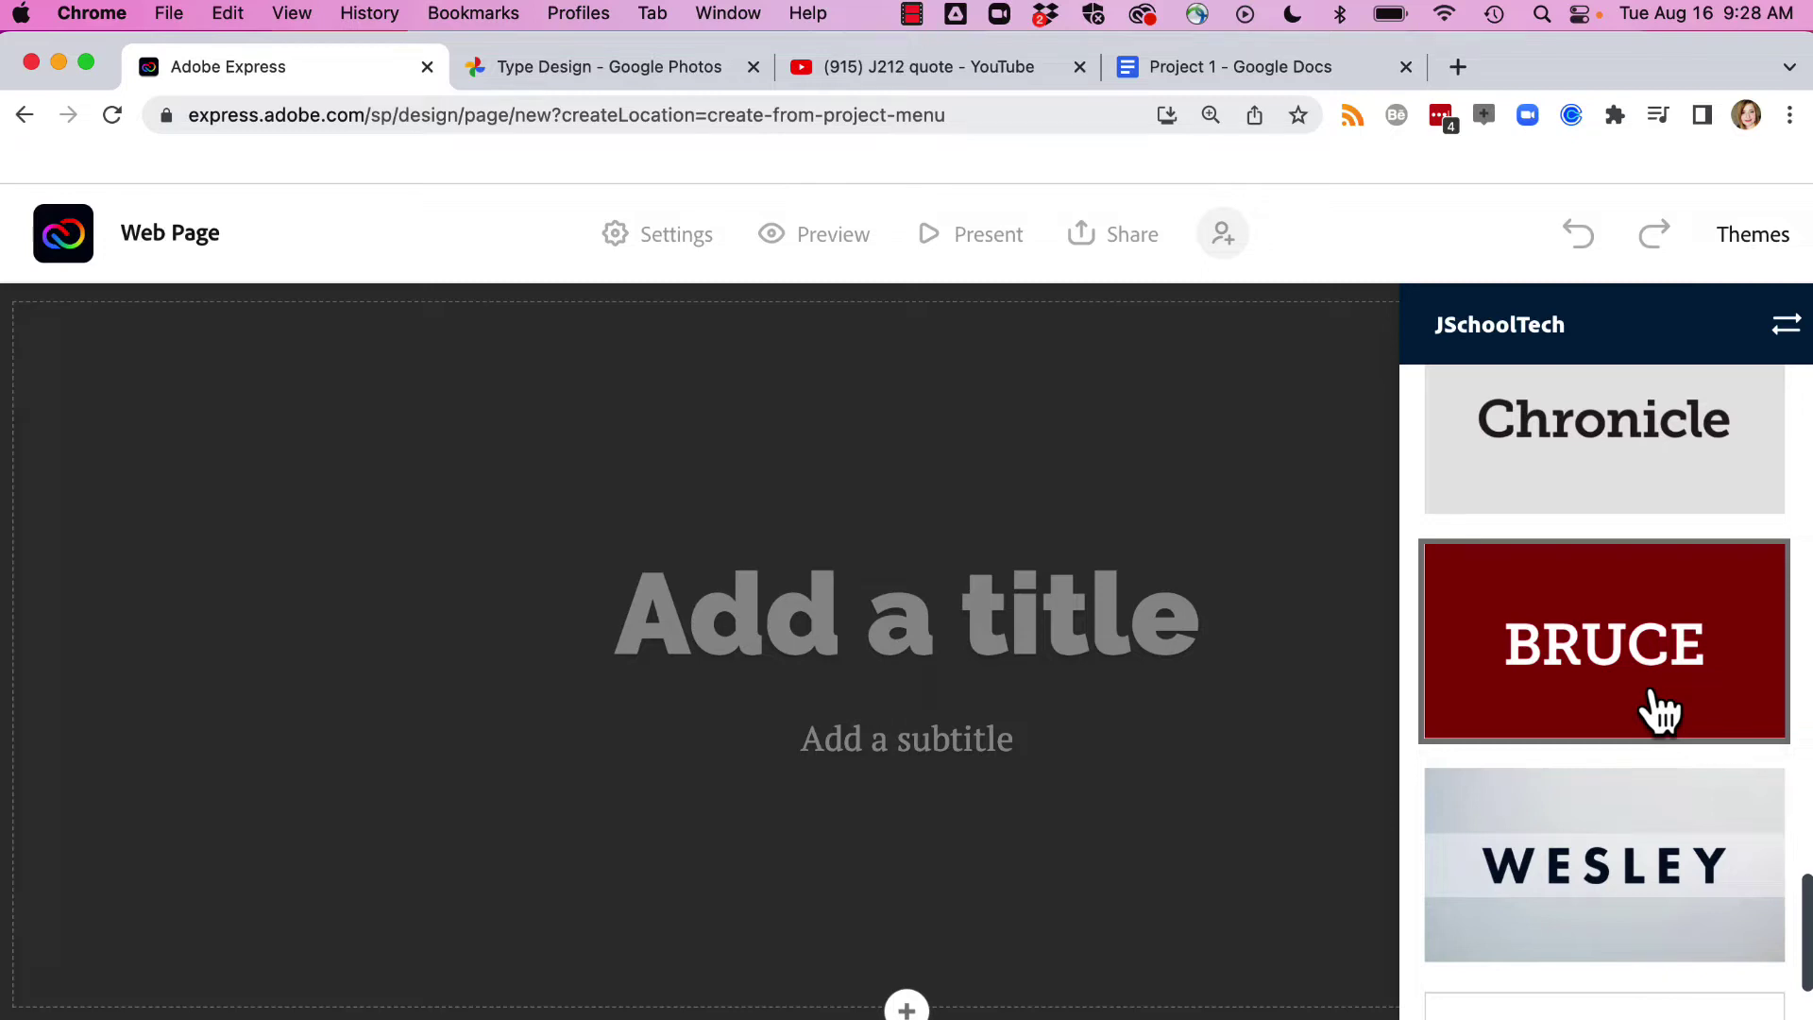
scroll(1659, 711, "down", 3)
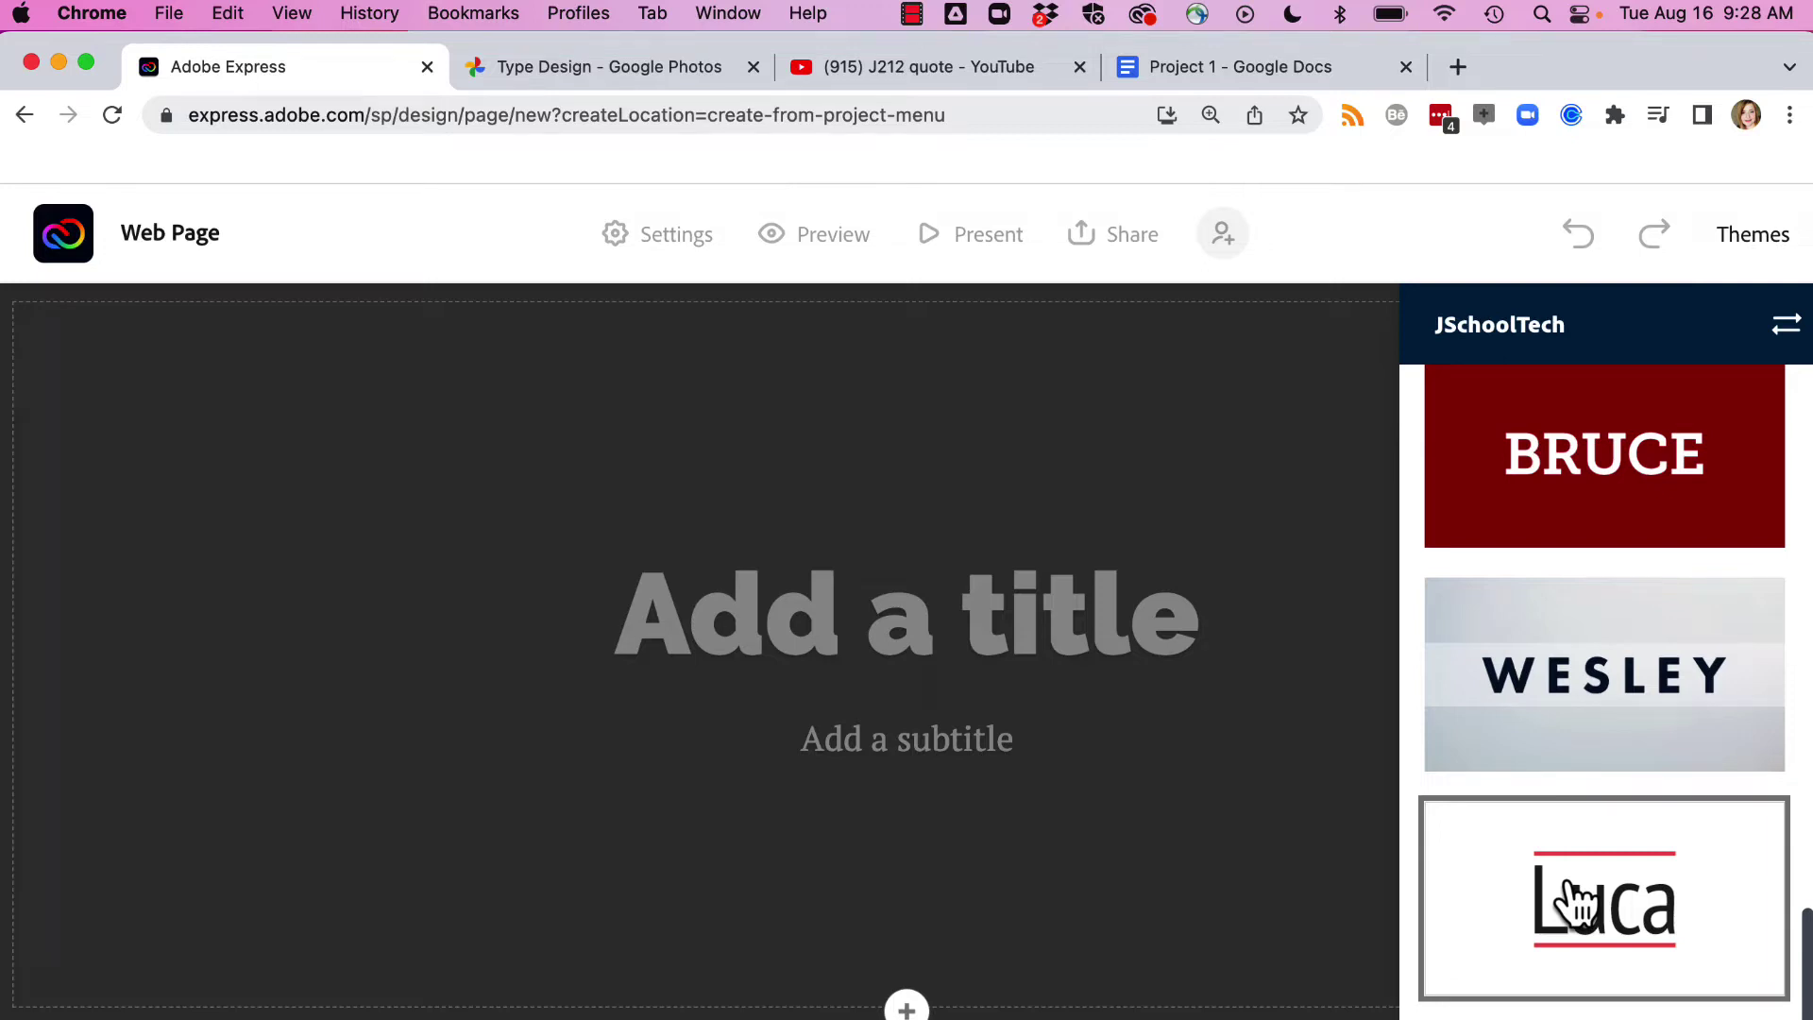
left_click(1572, 904)
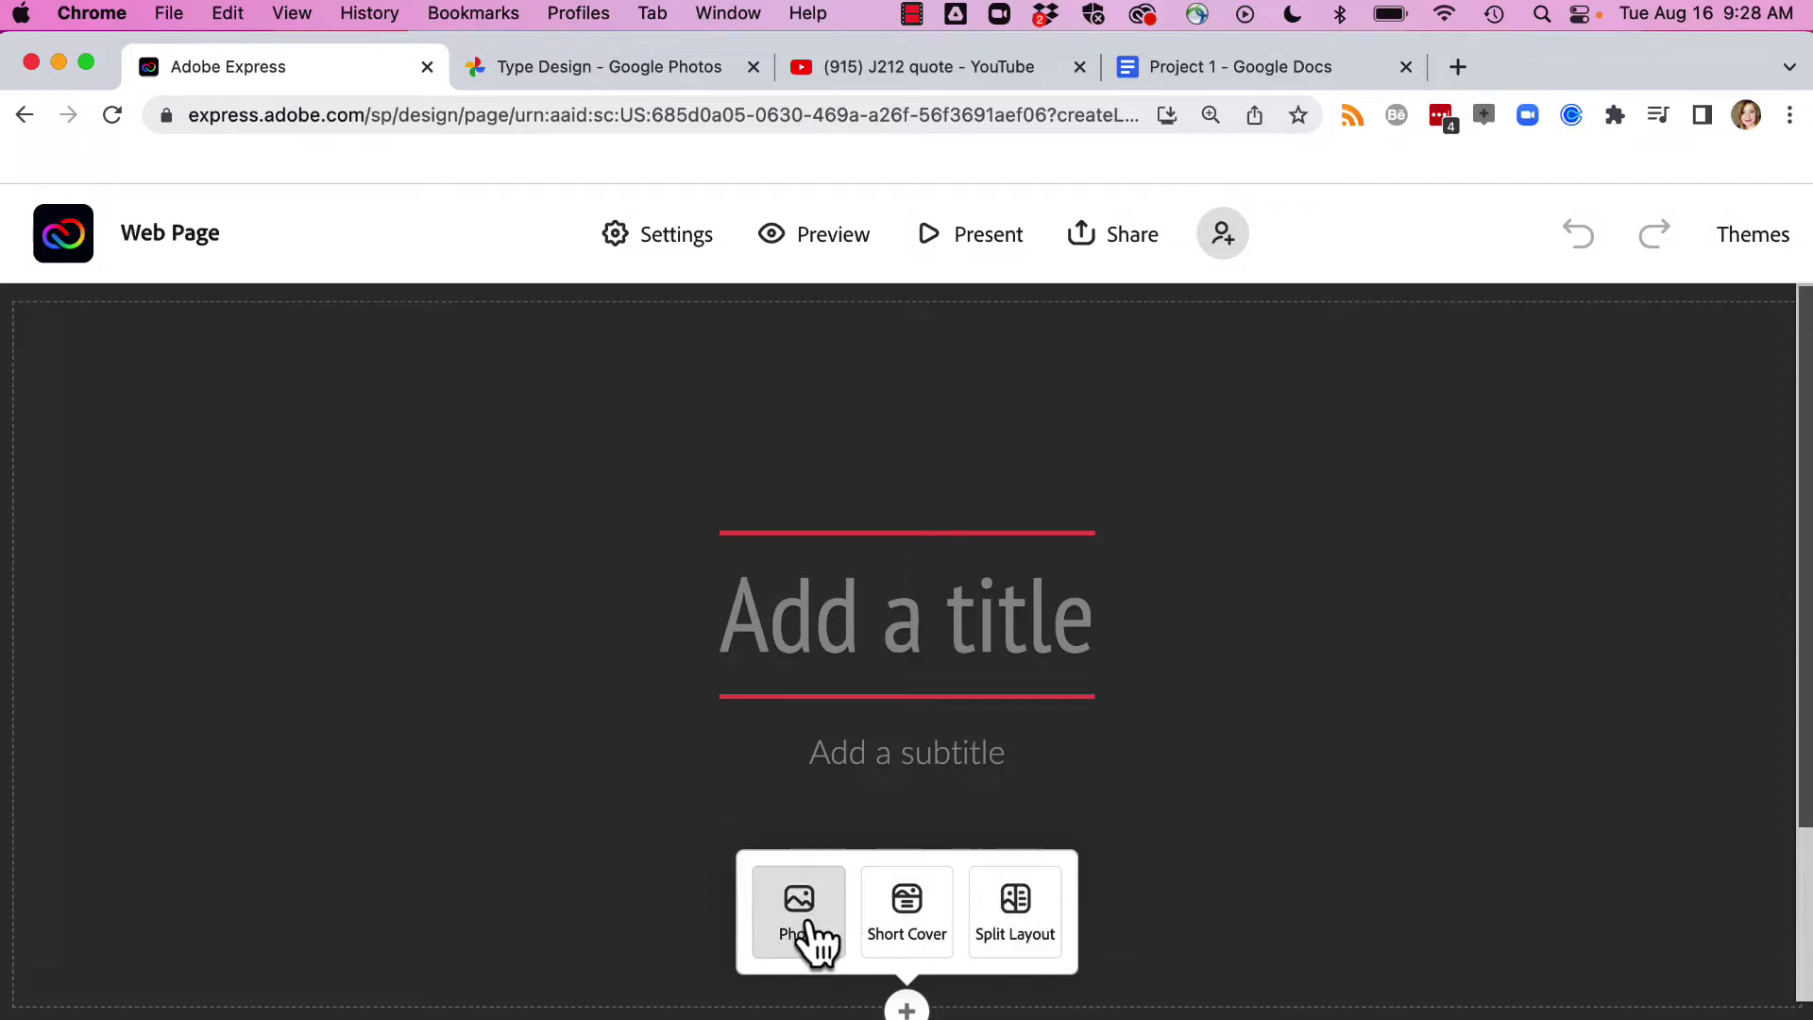
- Make the title section a Short Cover instead of Split Layout, and open the Photo library
left_click(1036, 930)
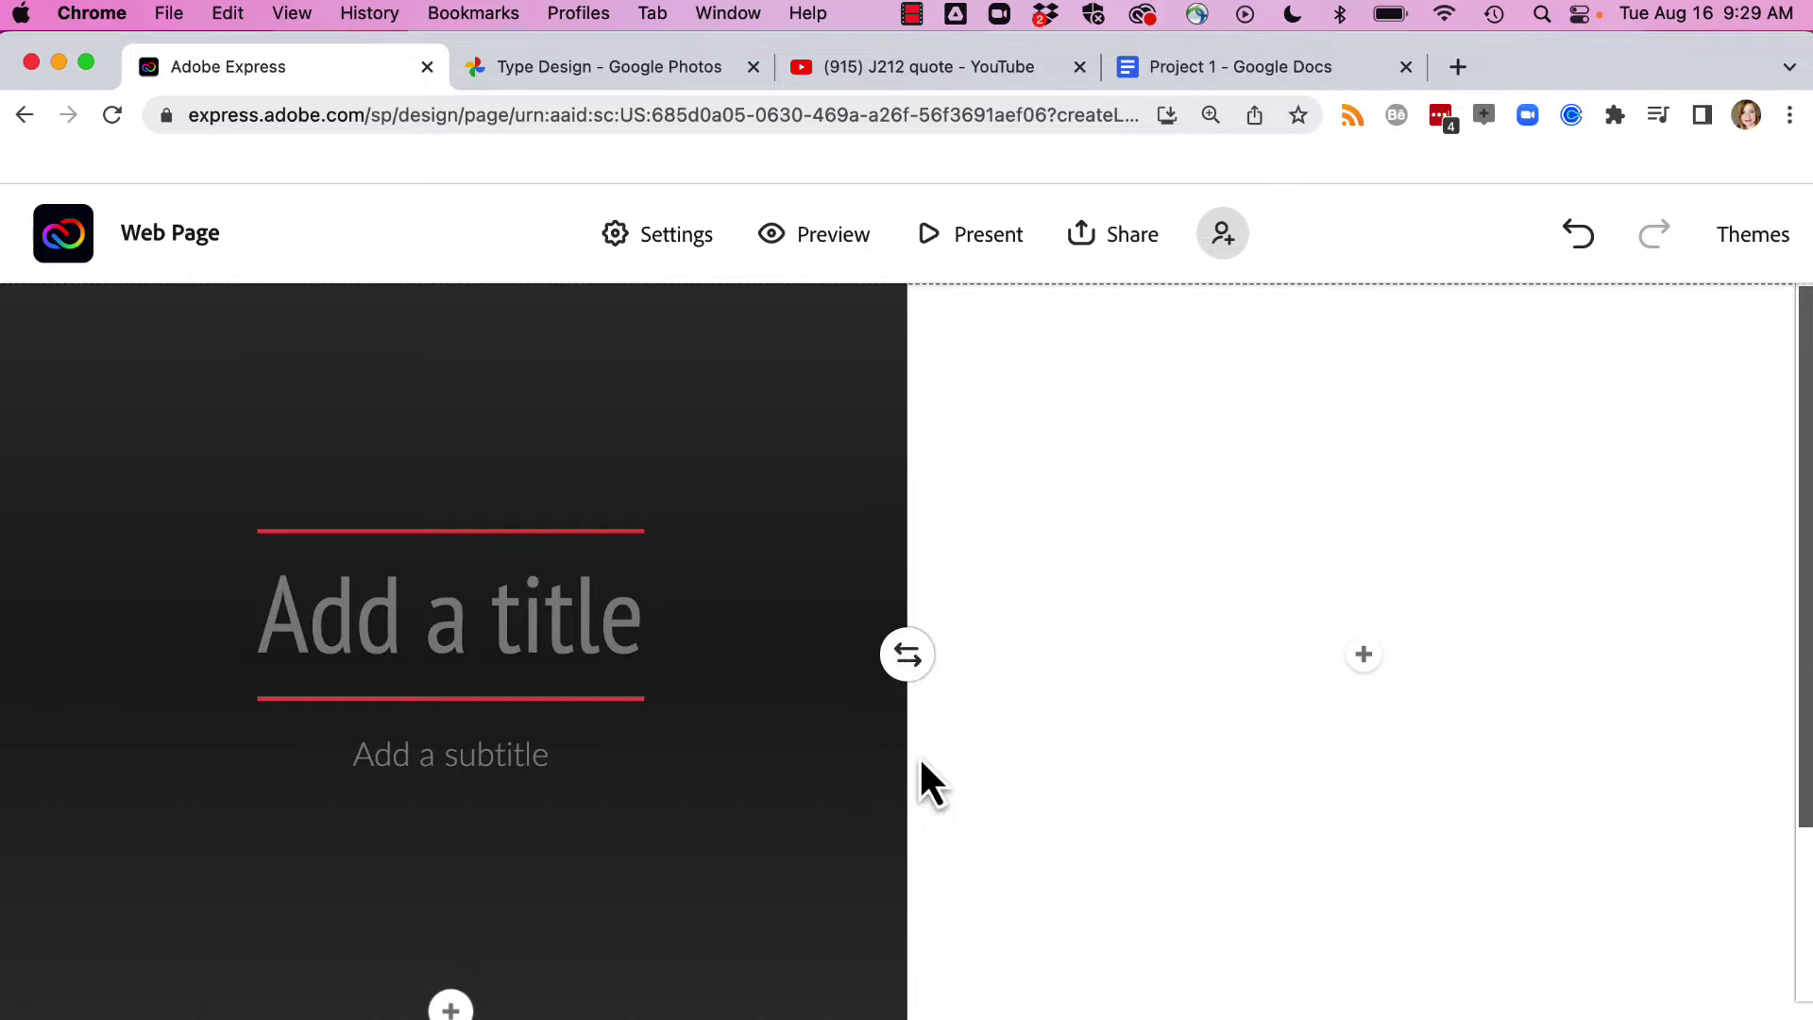
left_click(906, 1006)
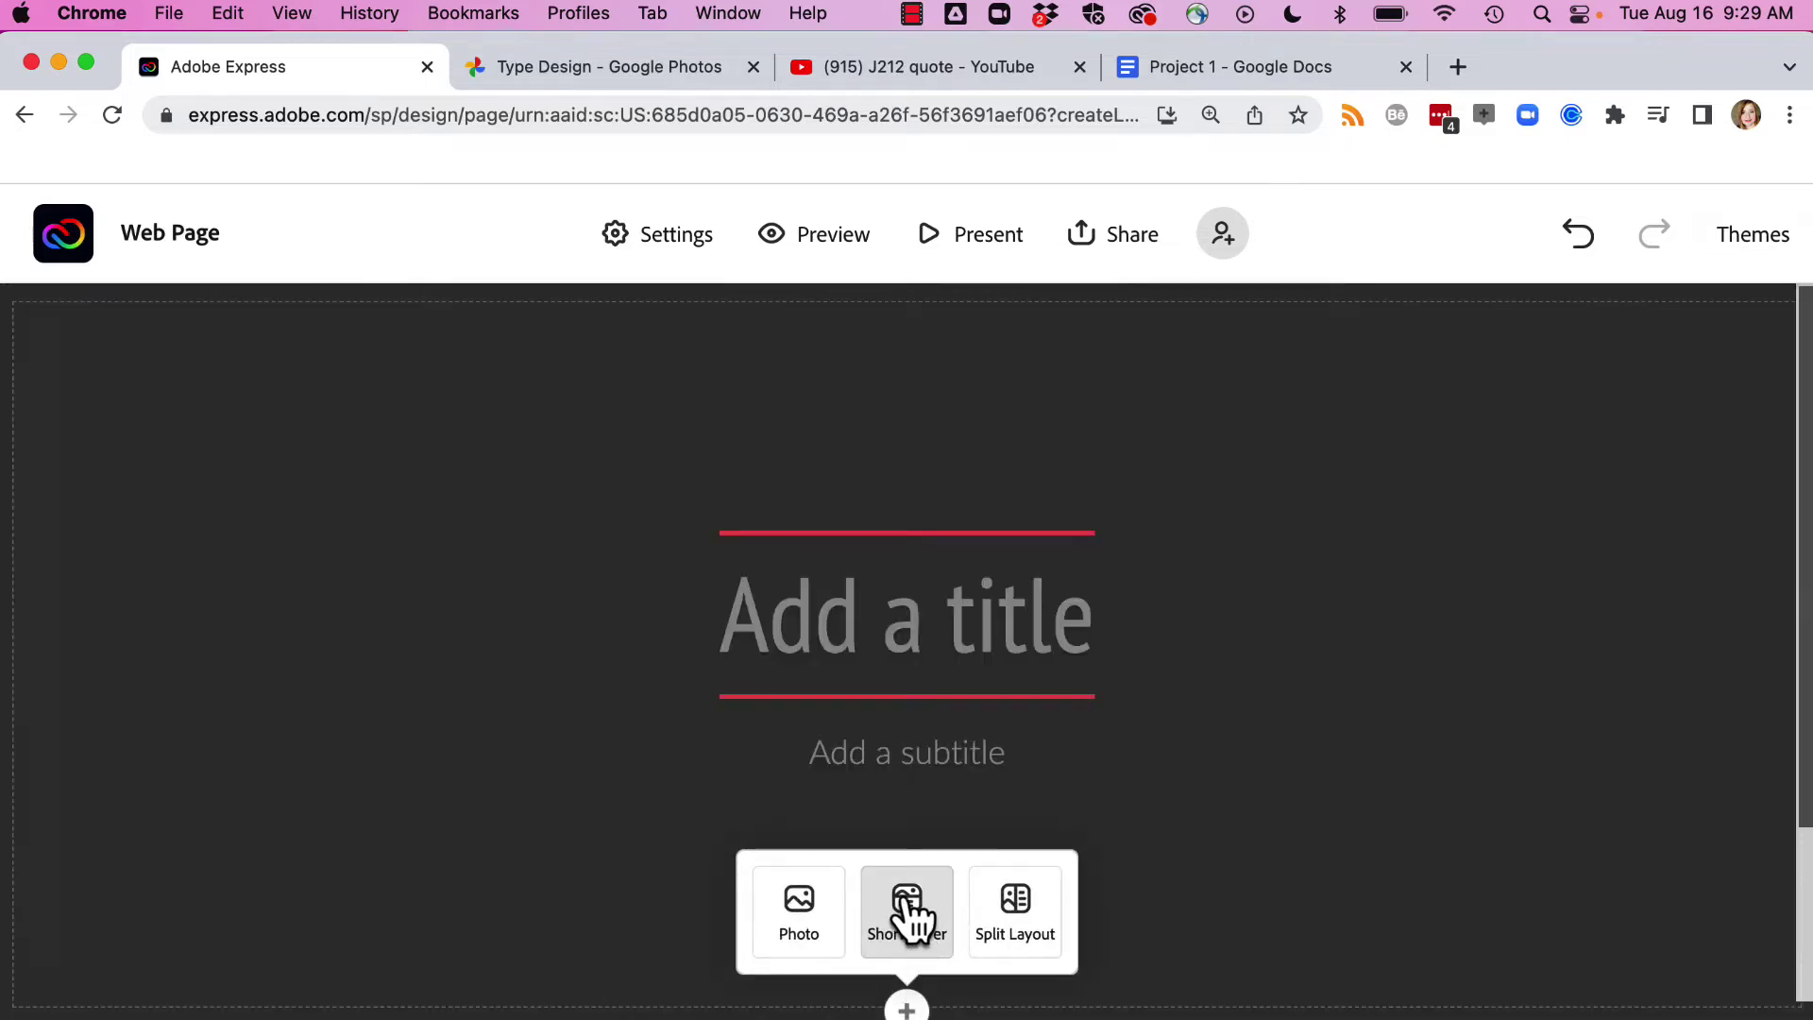
left_click(904, 901)
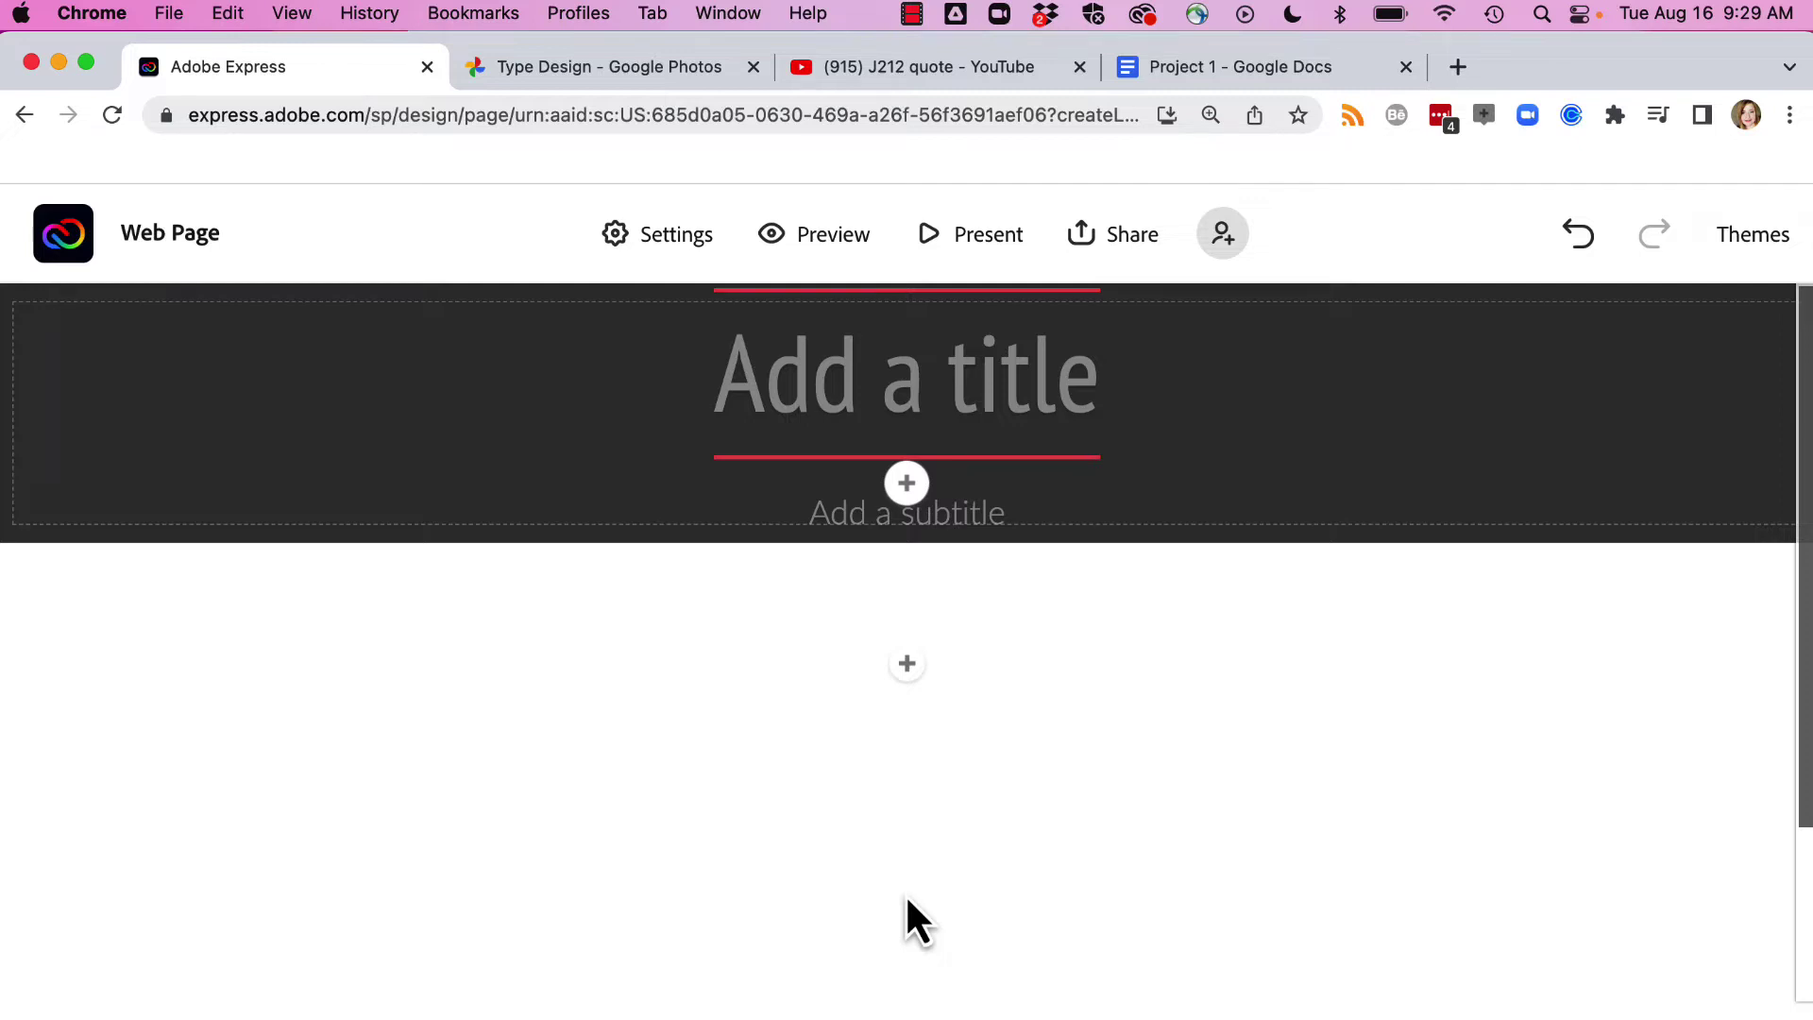
left_click(909, 484)
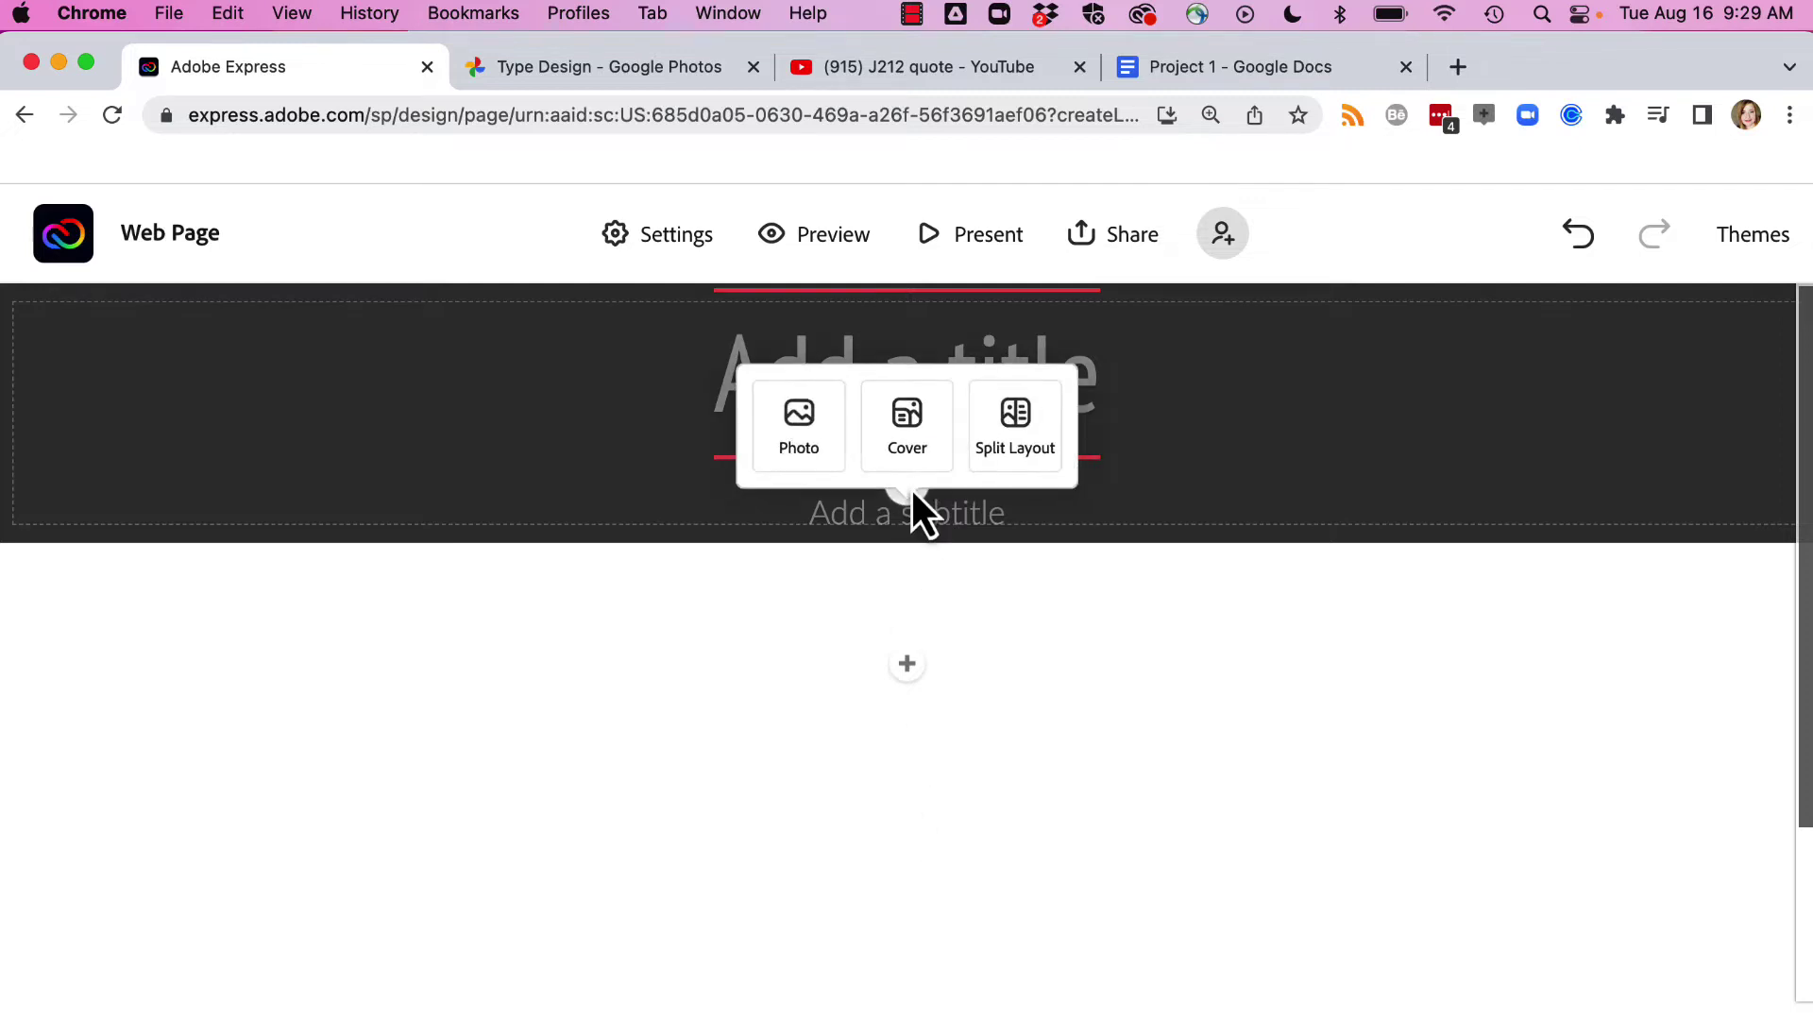
left_click(800, 444)
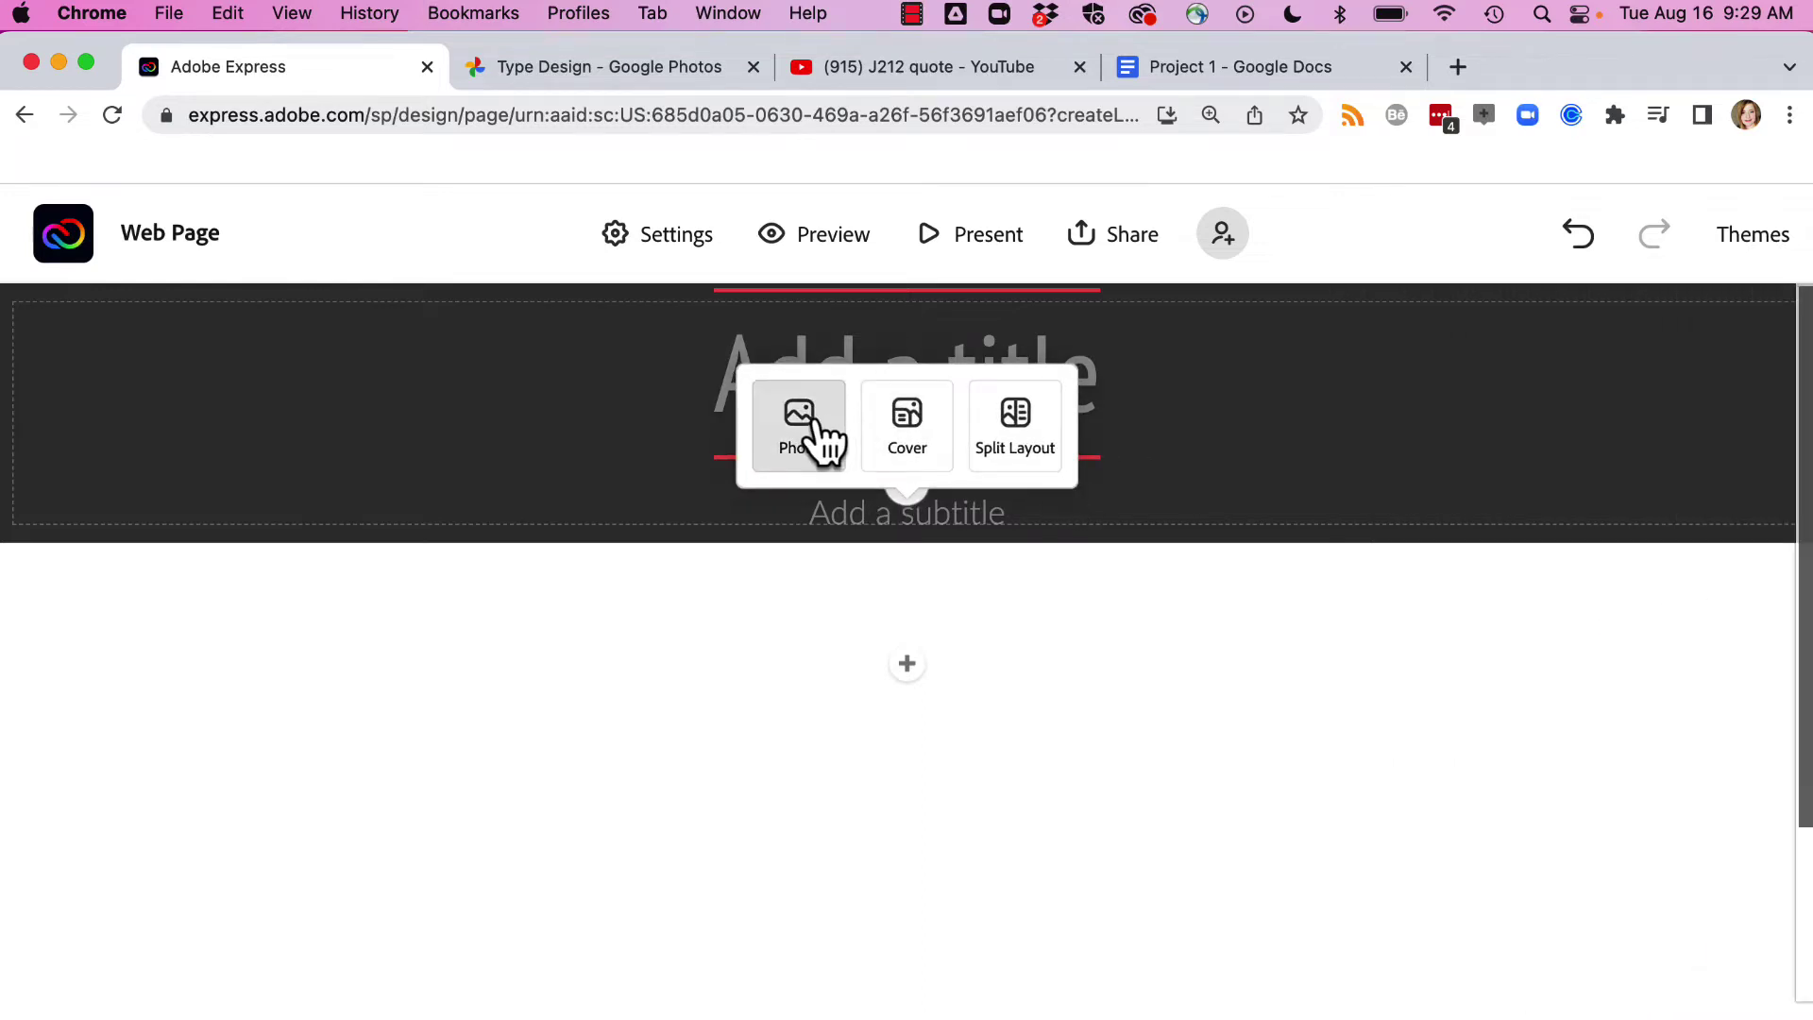
- Upload the 'Those who don't believe in Magic' image as cover, with its focal point near the top
left_click(809, 425)
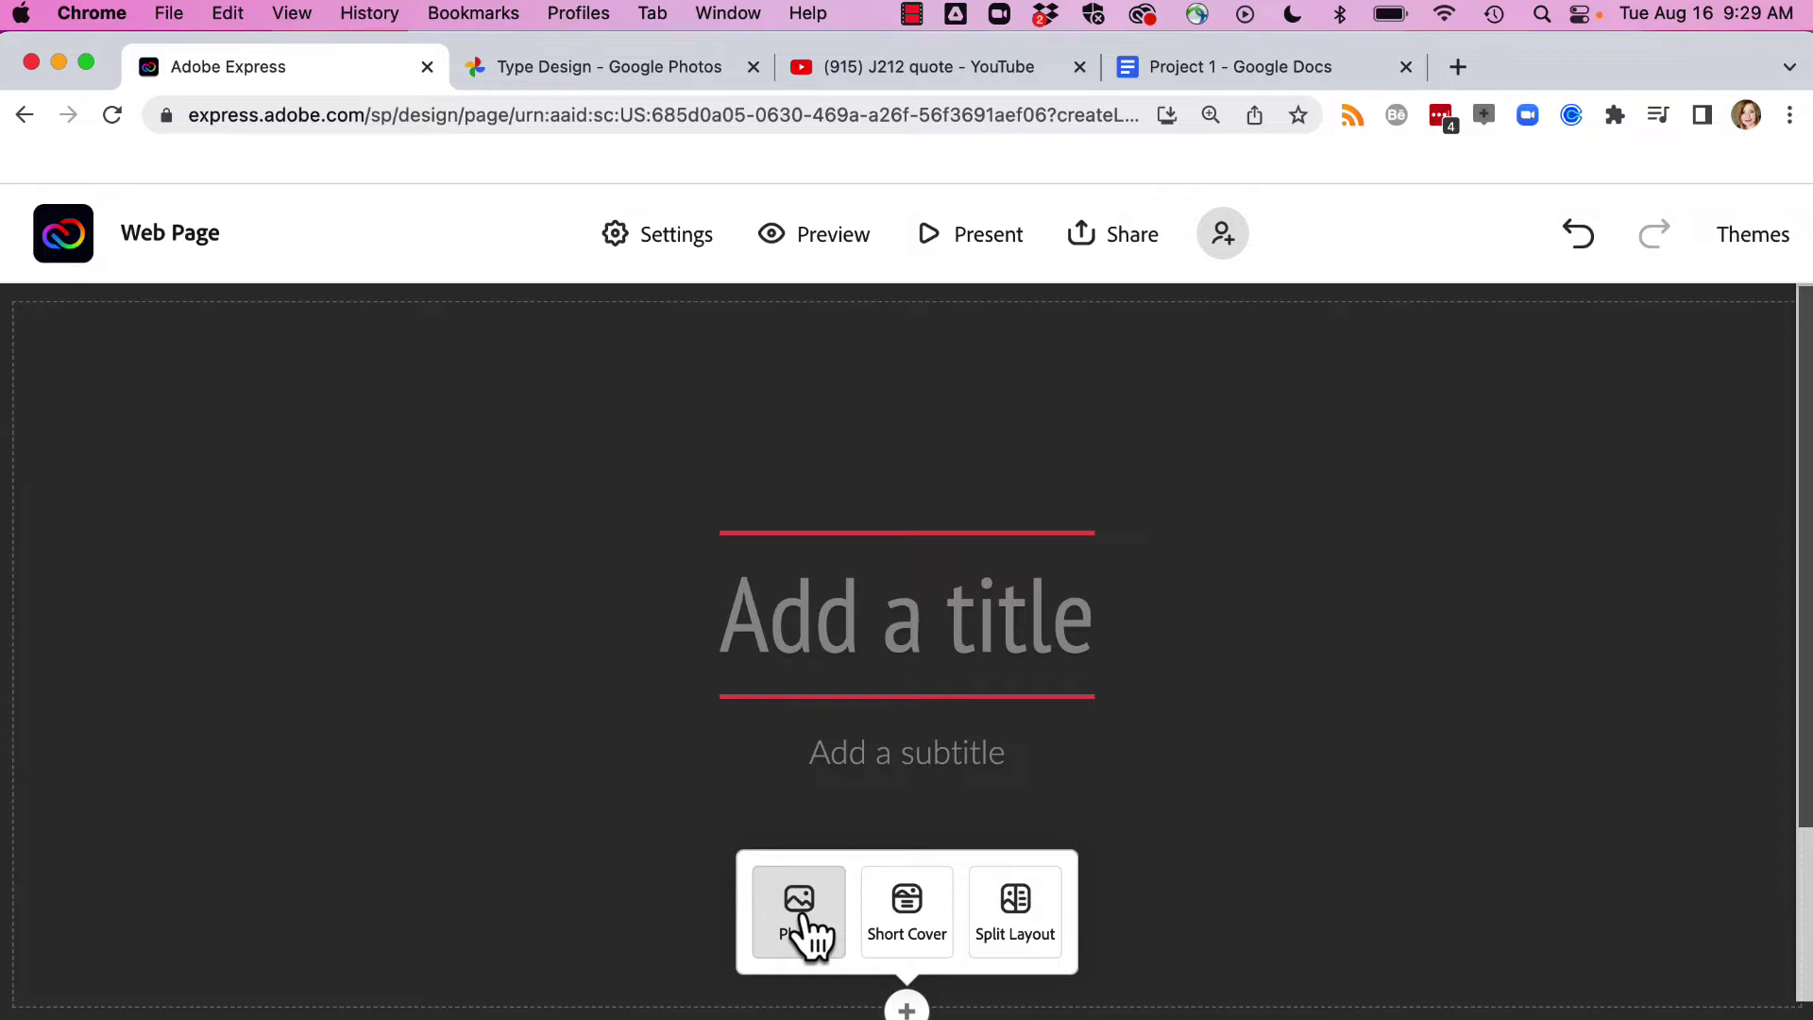
left_click(807, 930)
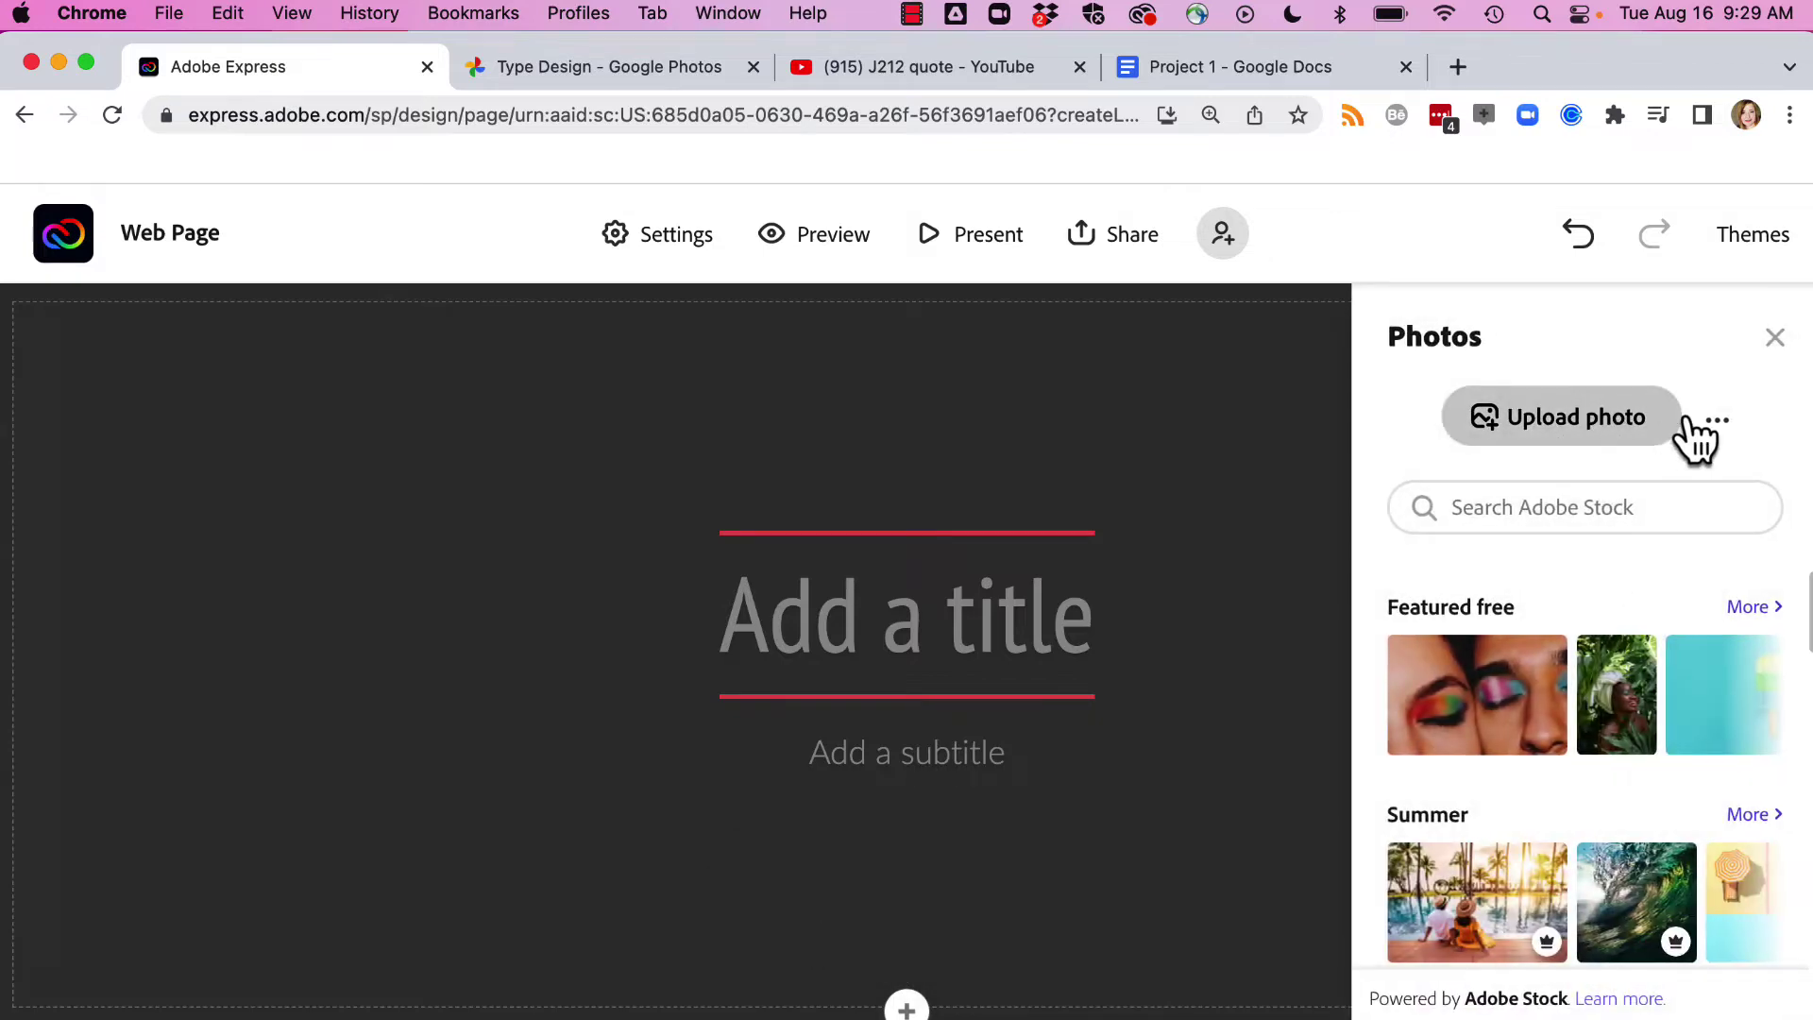
left_click(1578, 425)
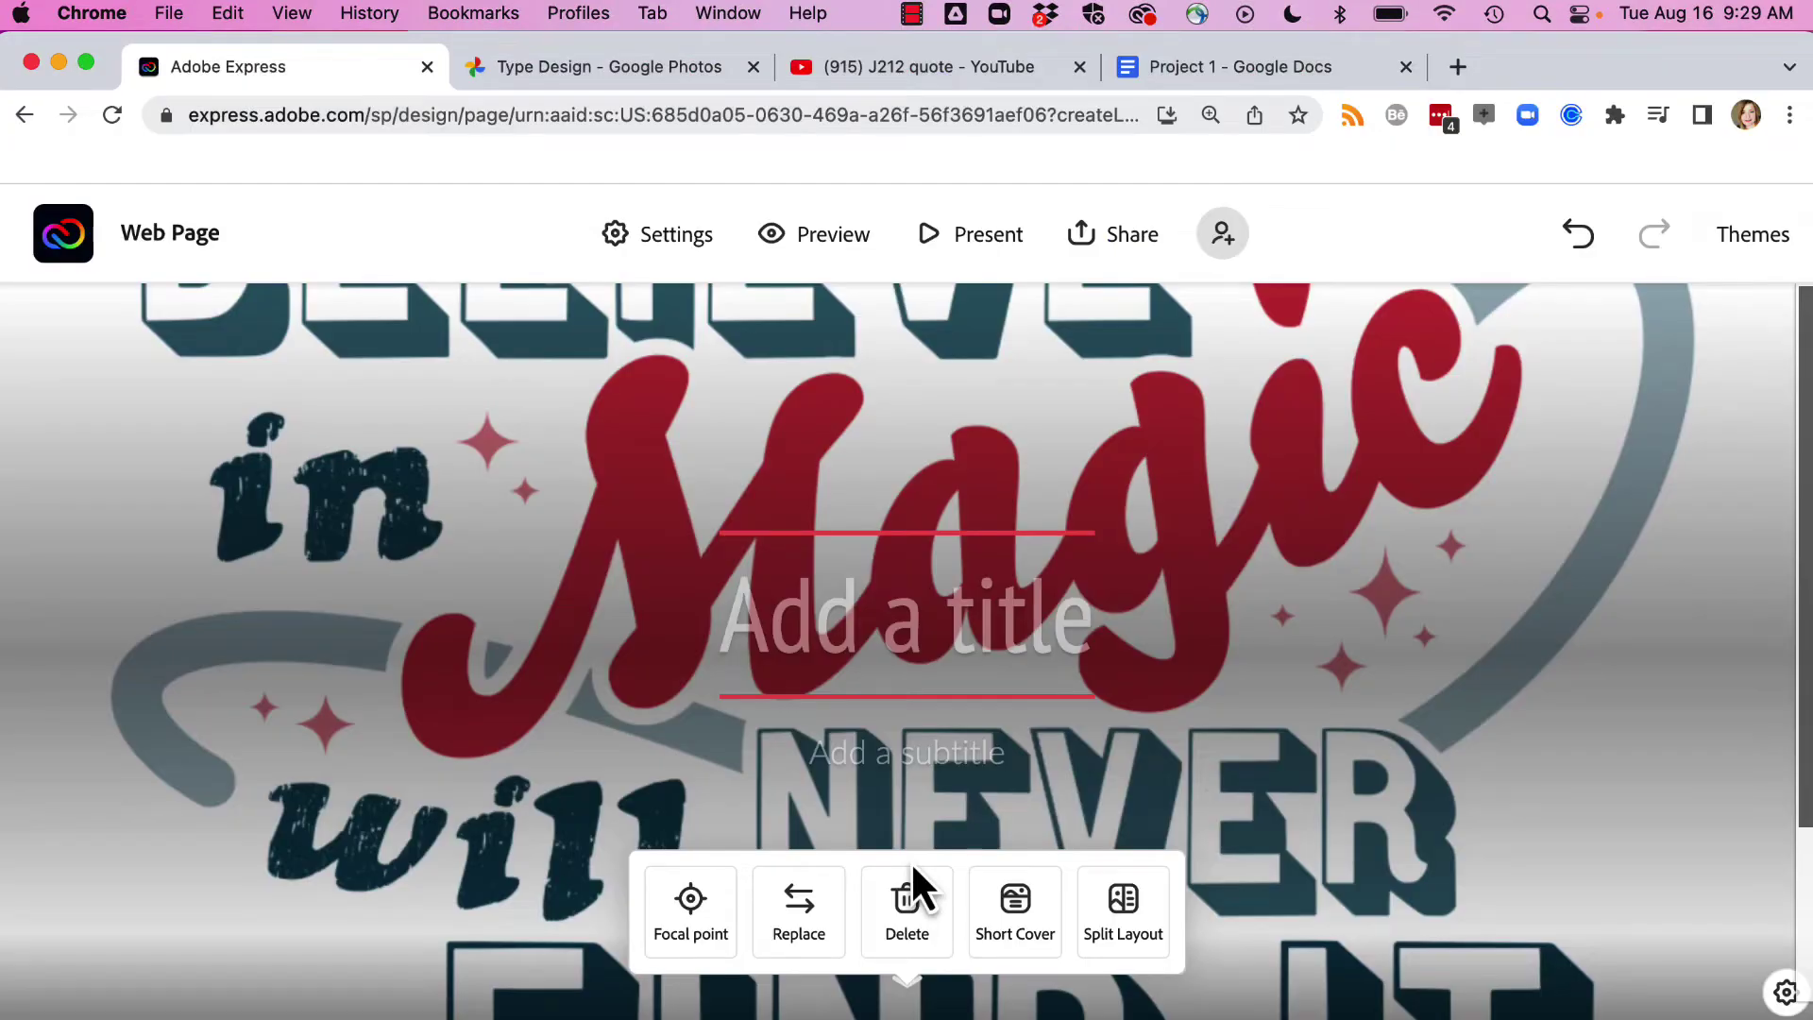
left_click(694, 909)
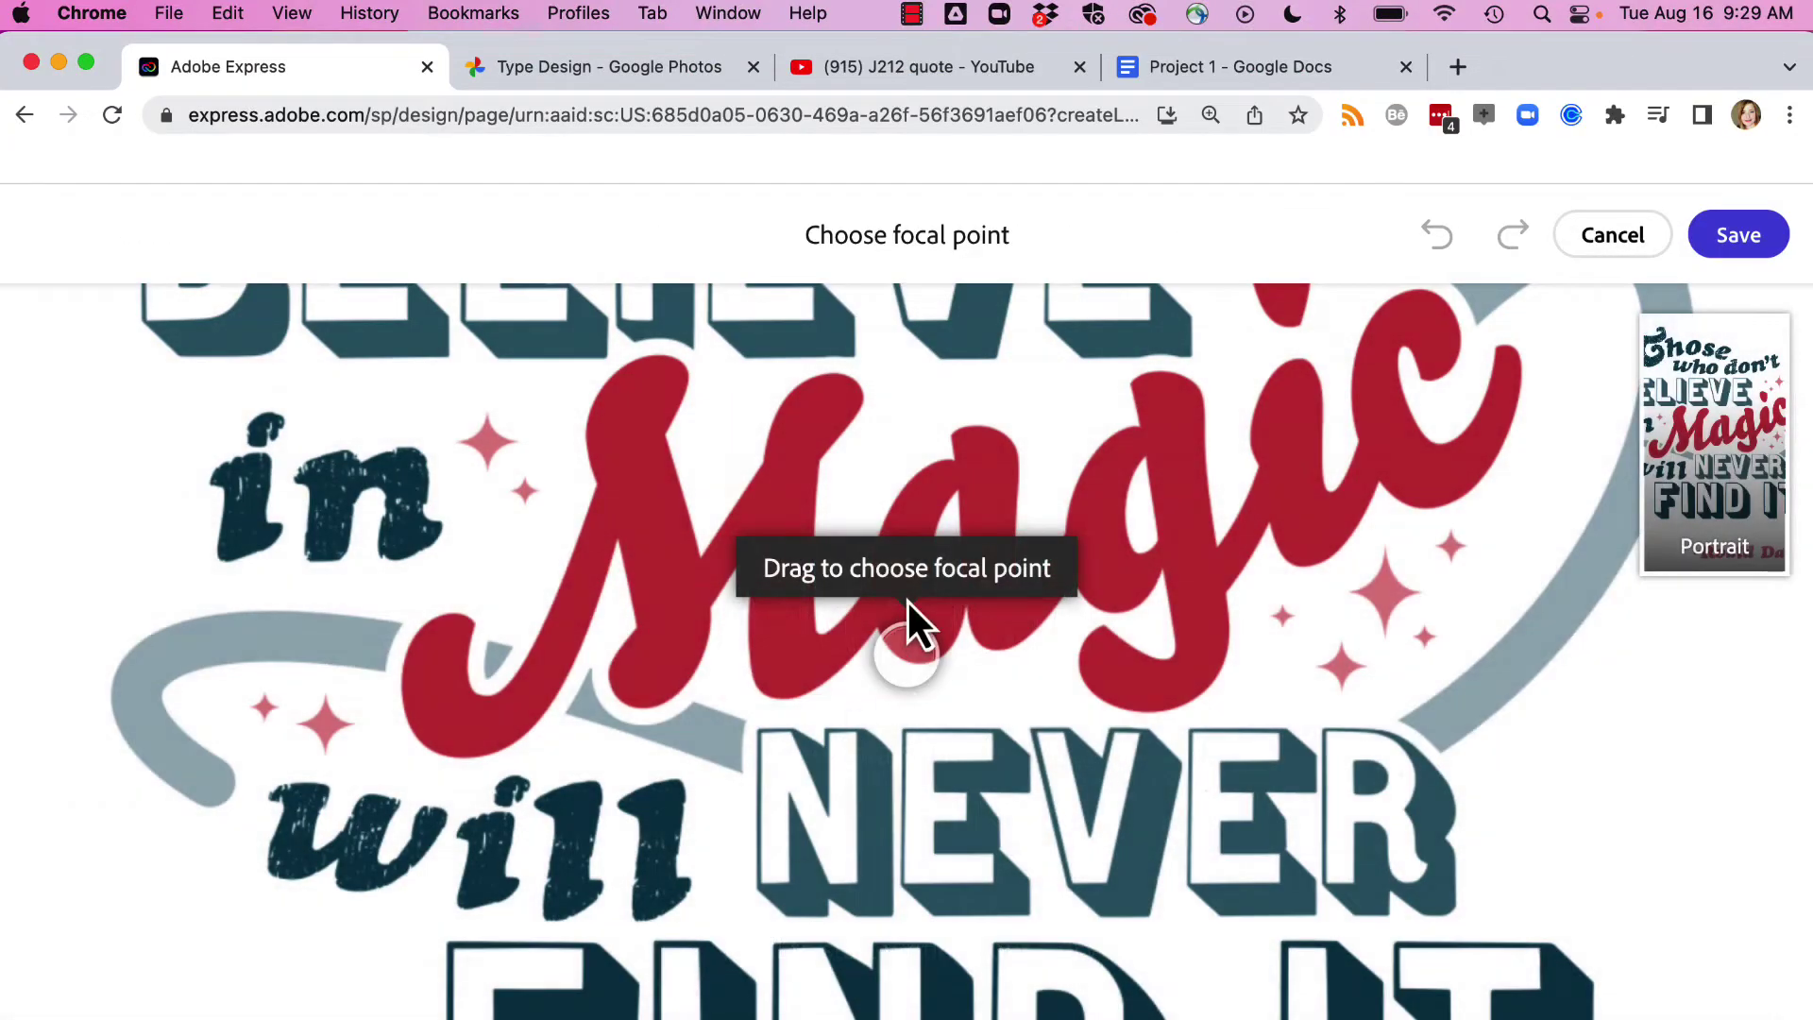
mouse_move(904, 650)
left_mouse_down()
mouse_move(623, 376)
mouse_move(342, 377)
left_mouse_up()
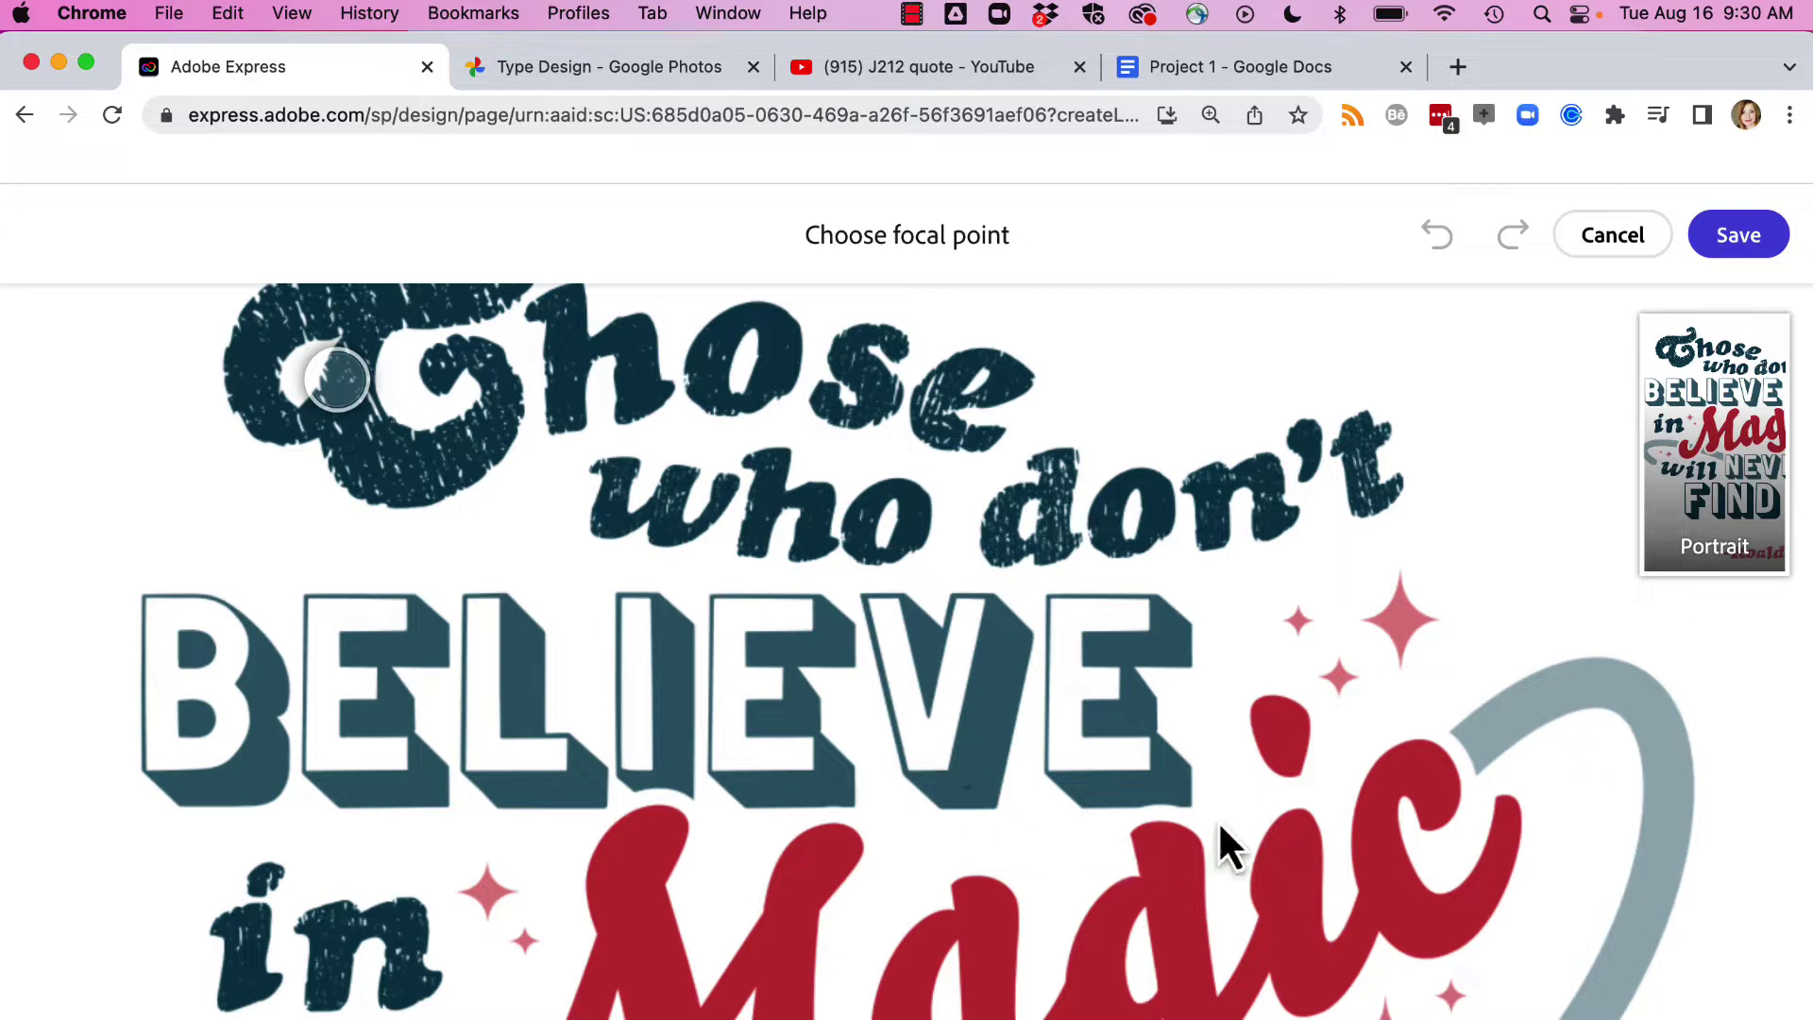
left_click(1740, 238)
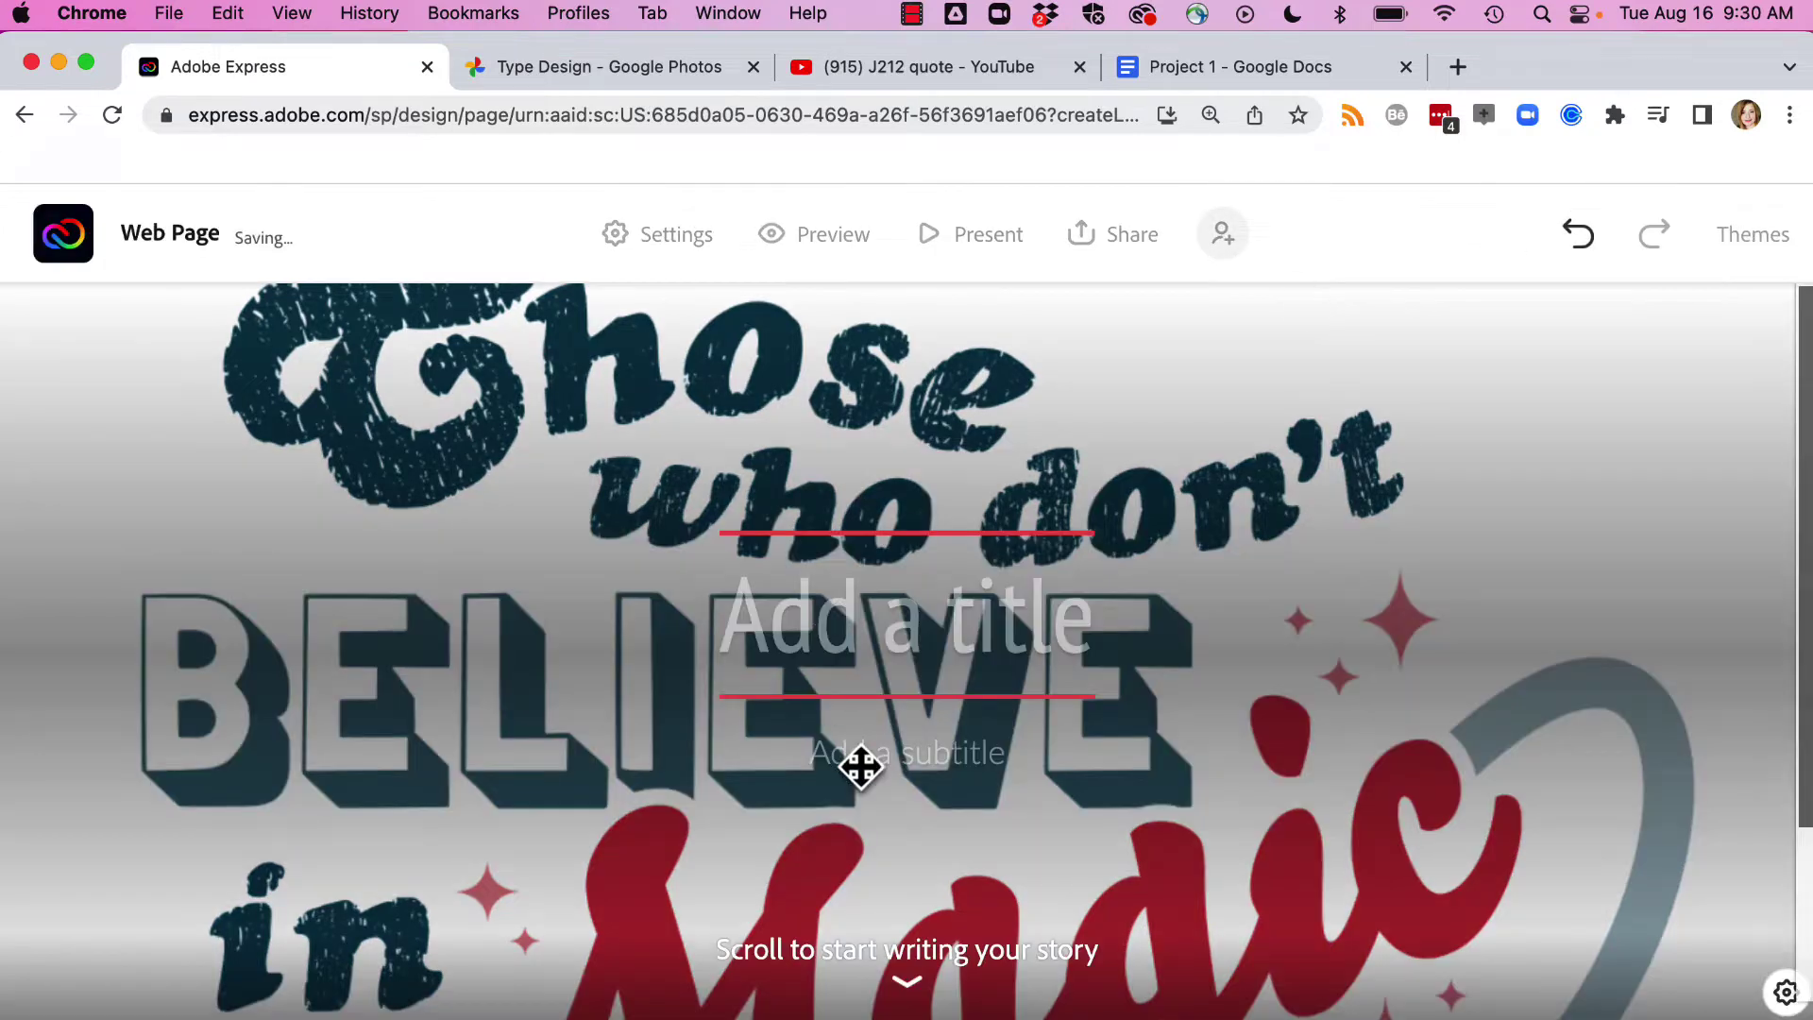
left_click(954, 906)
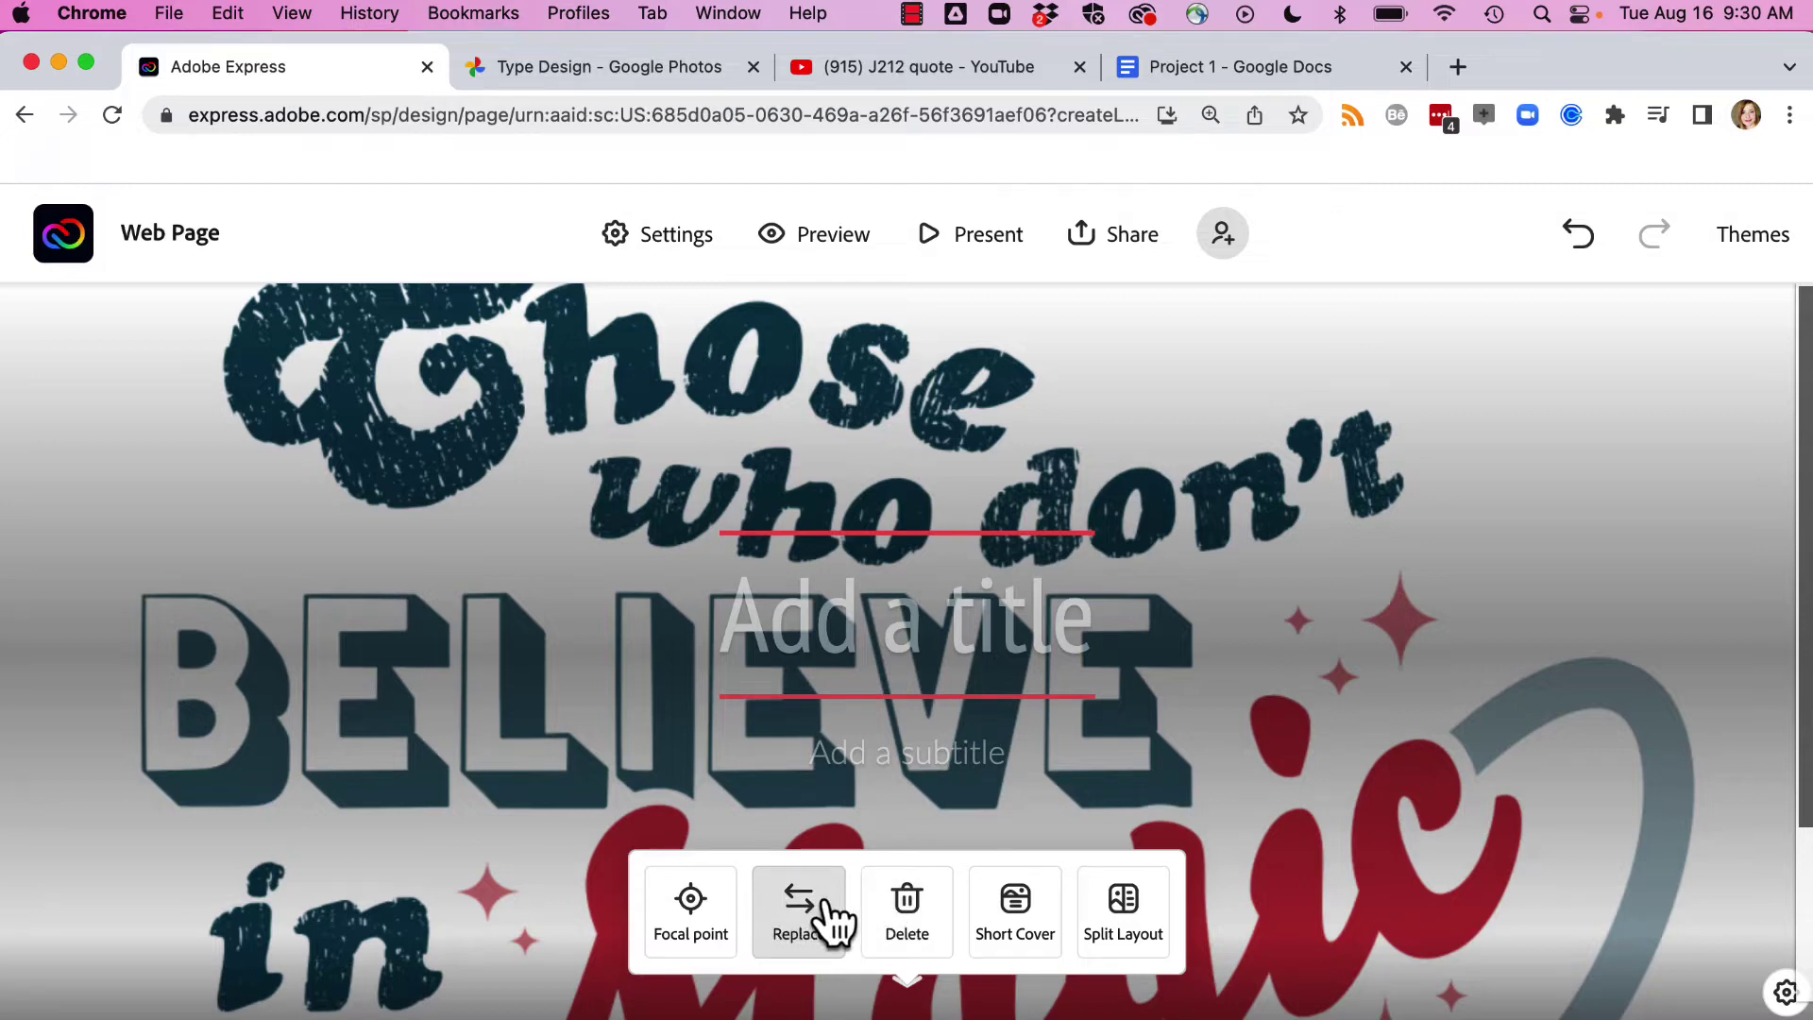
- Replace the cover image with the uploaded 9.59.21 AM screenshot showing 'See the good and be great'
left_click(935, 908)
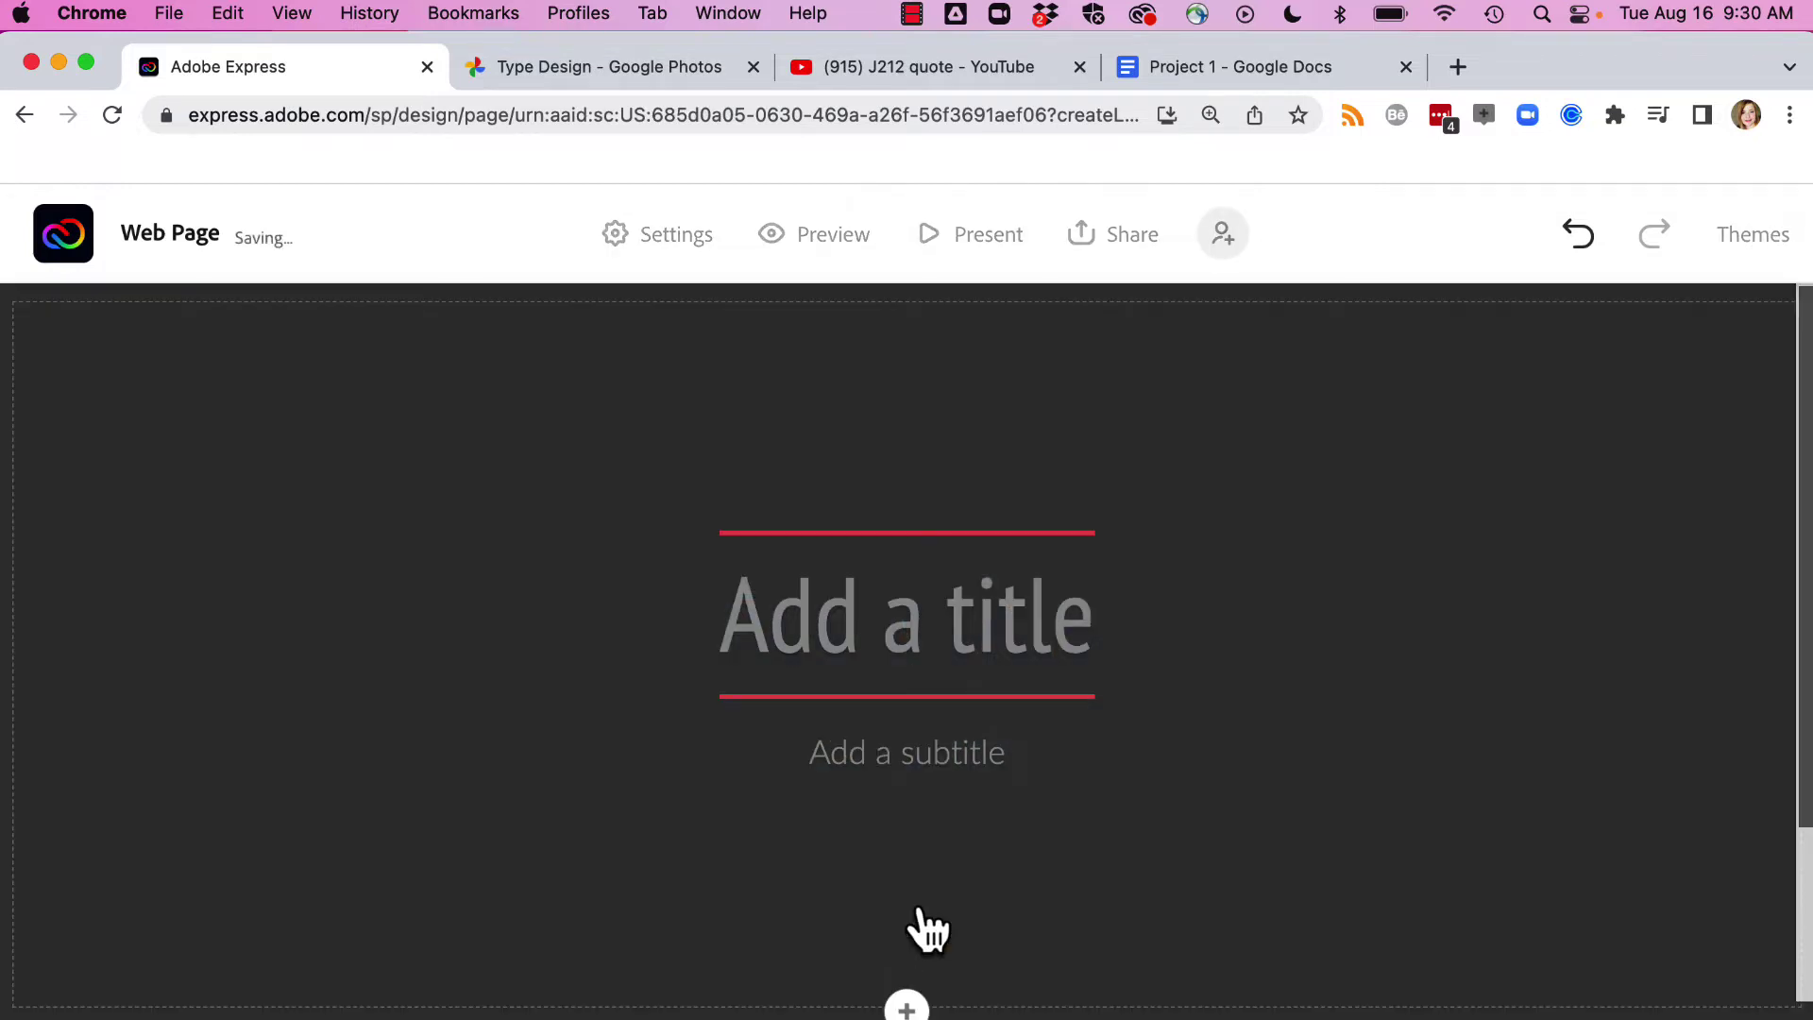
left_click(907, 1005)
left_click(813, 946)
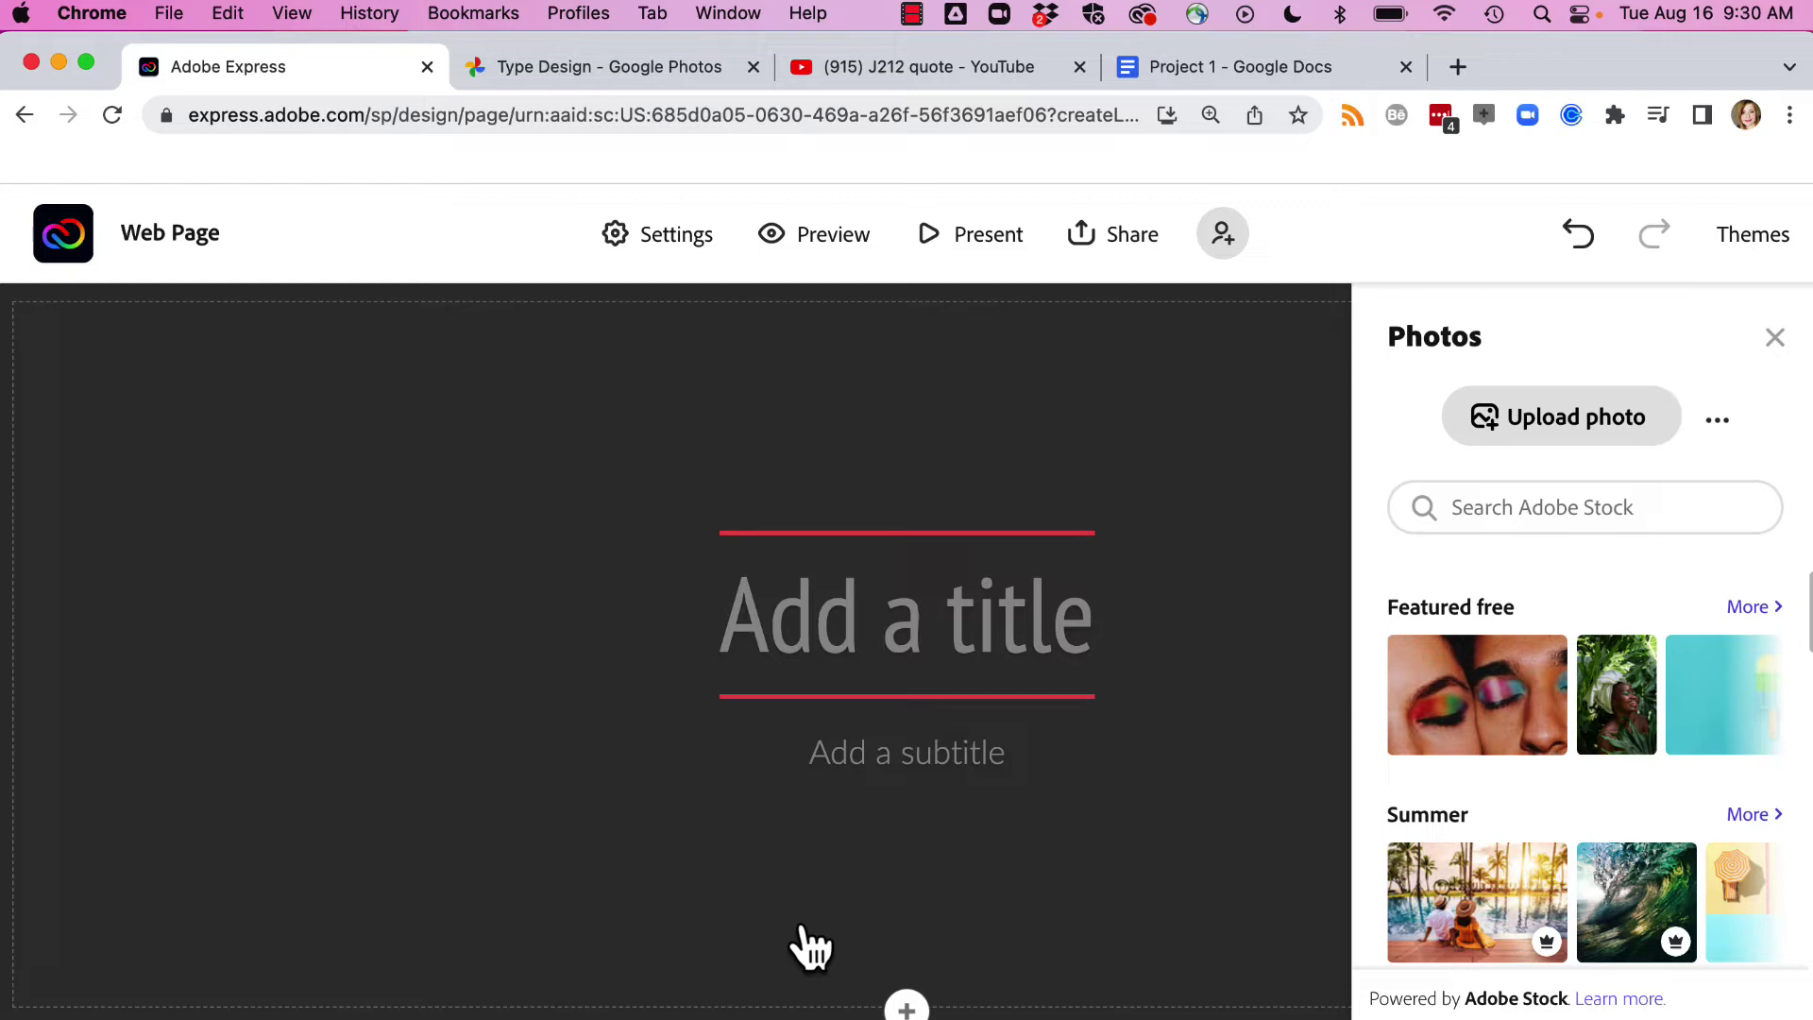
left_click(1717, 421)
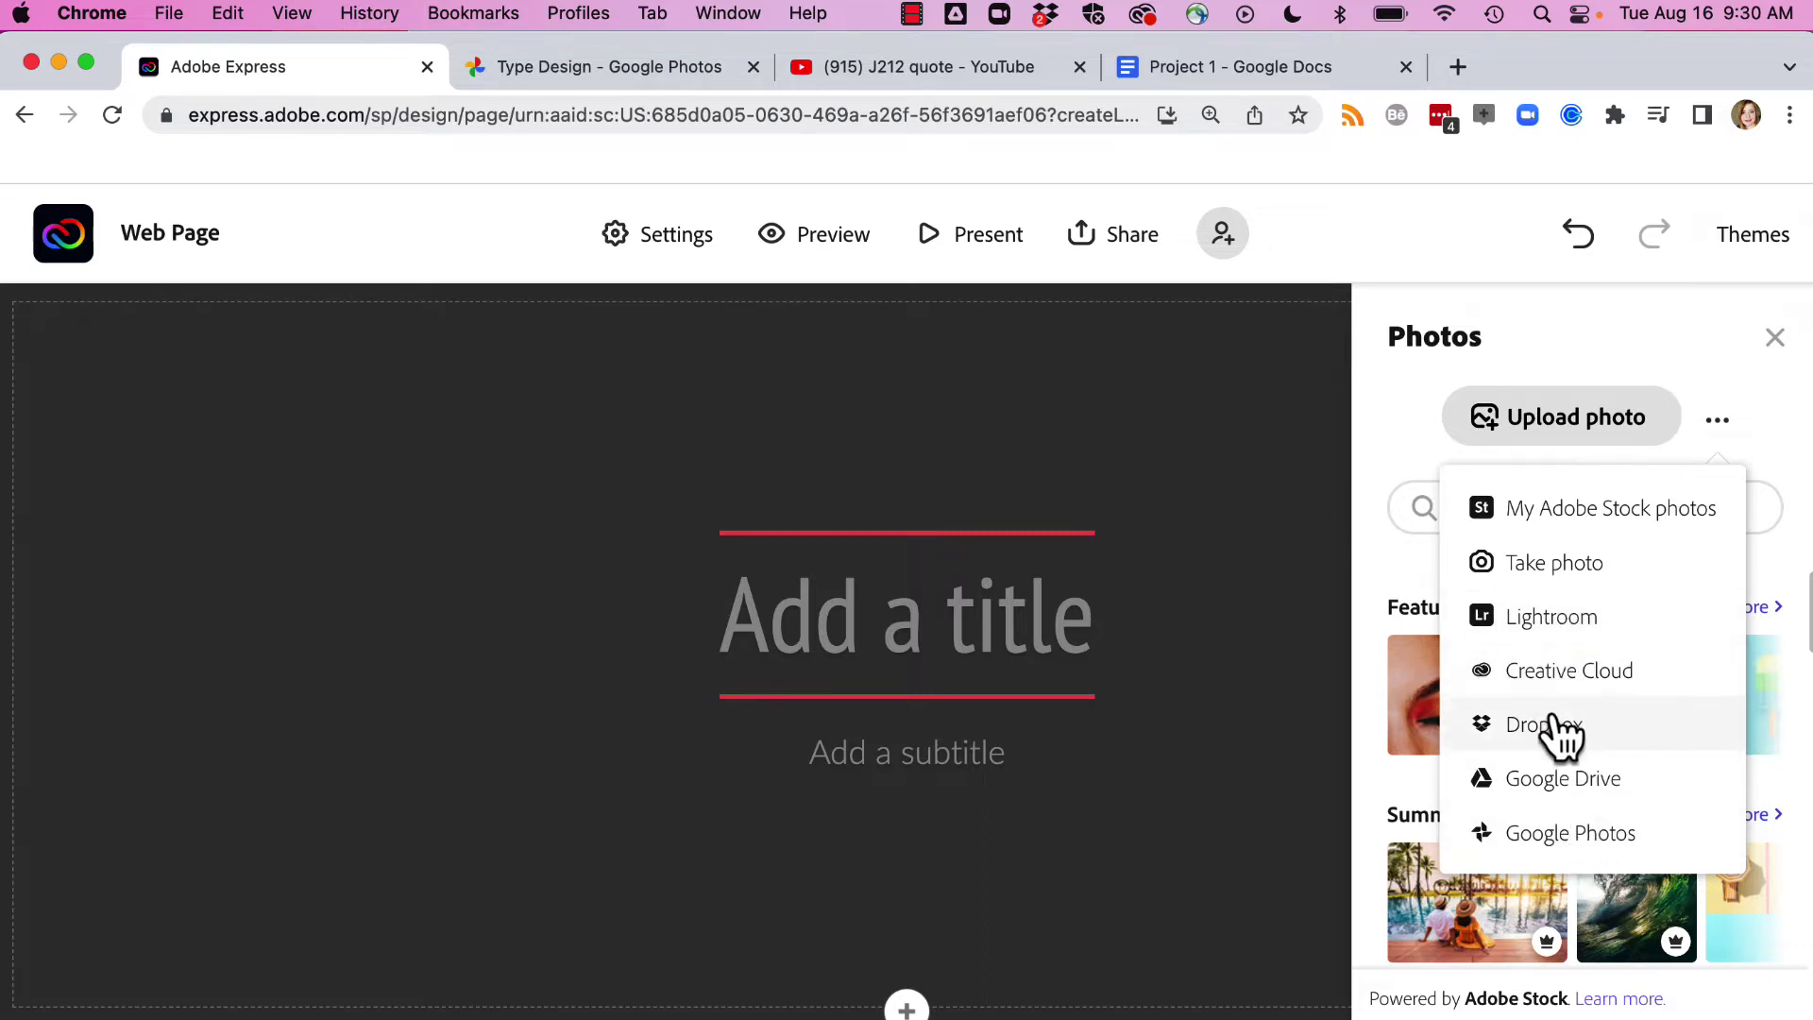
left_click(1403, 579)
left_click(1506, 508)
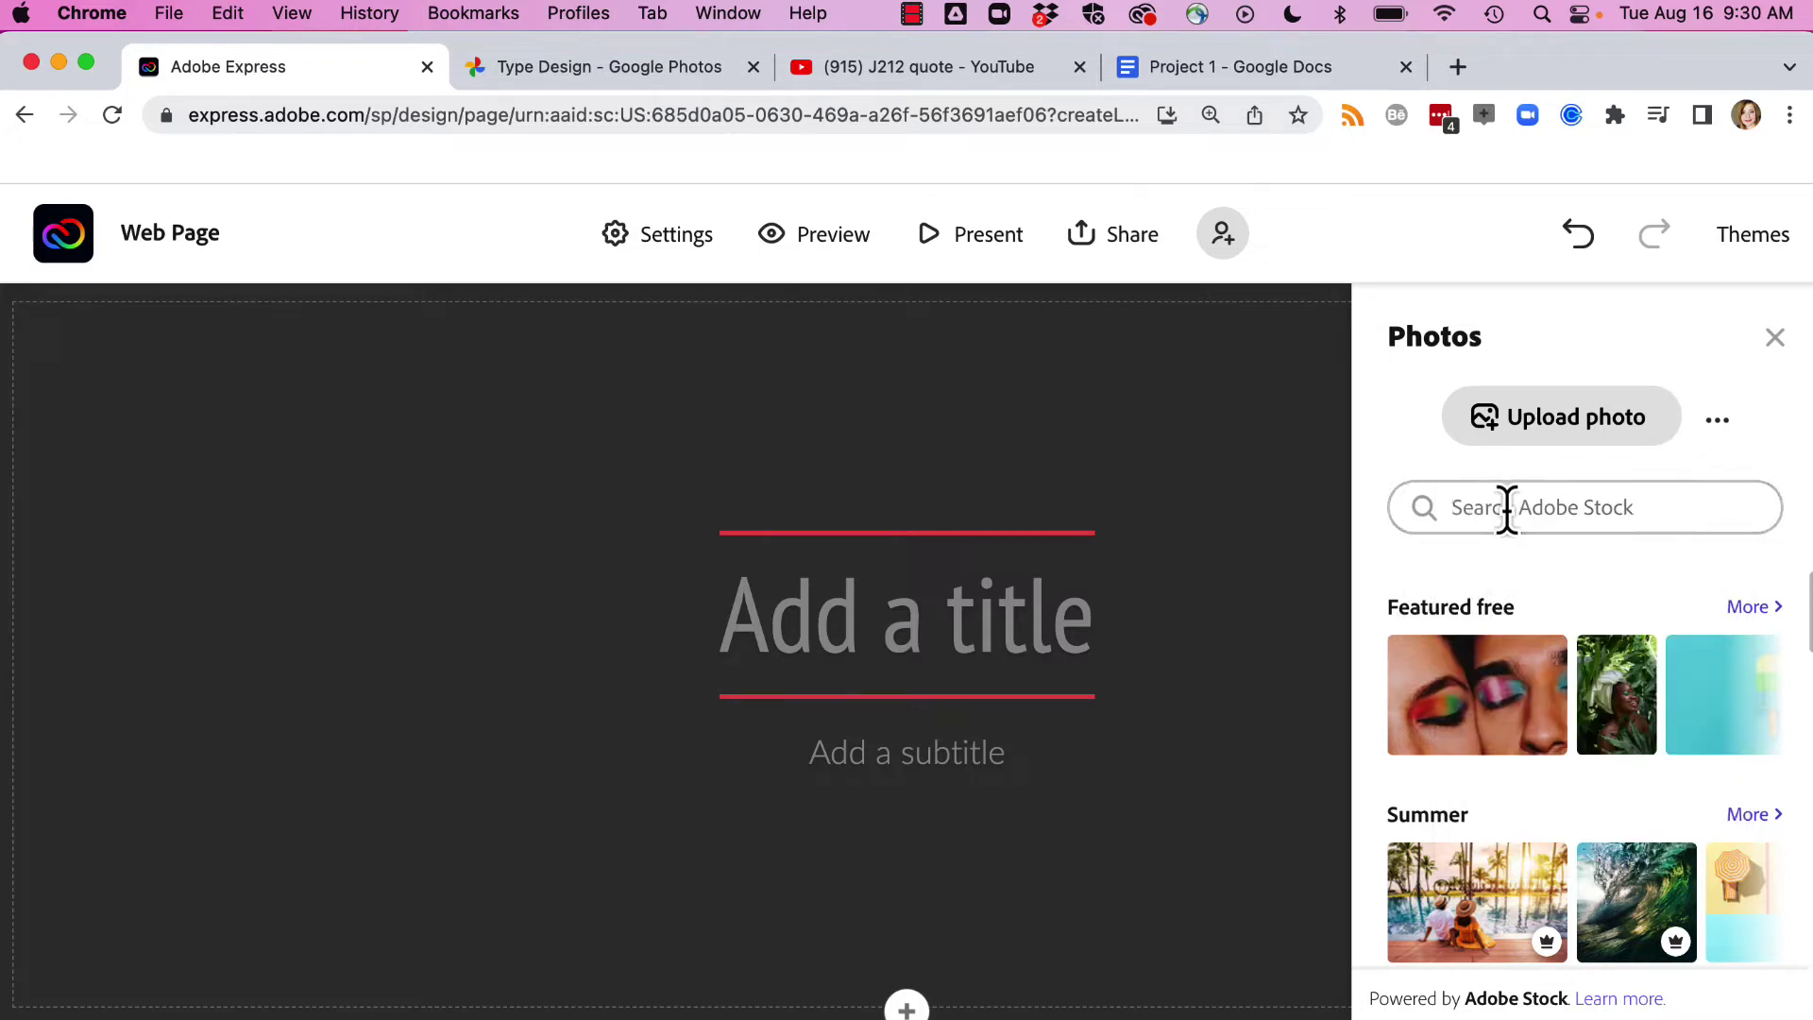
scroll(1488, 597, "down", 5)
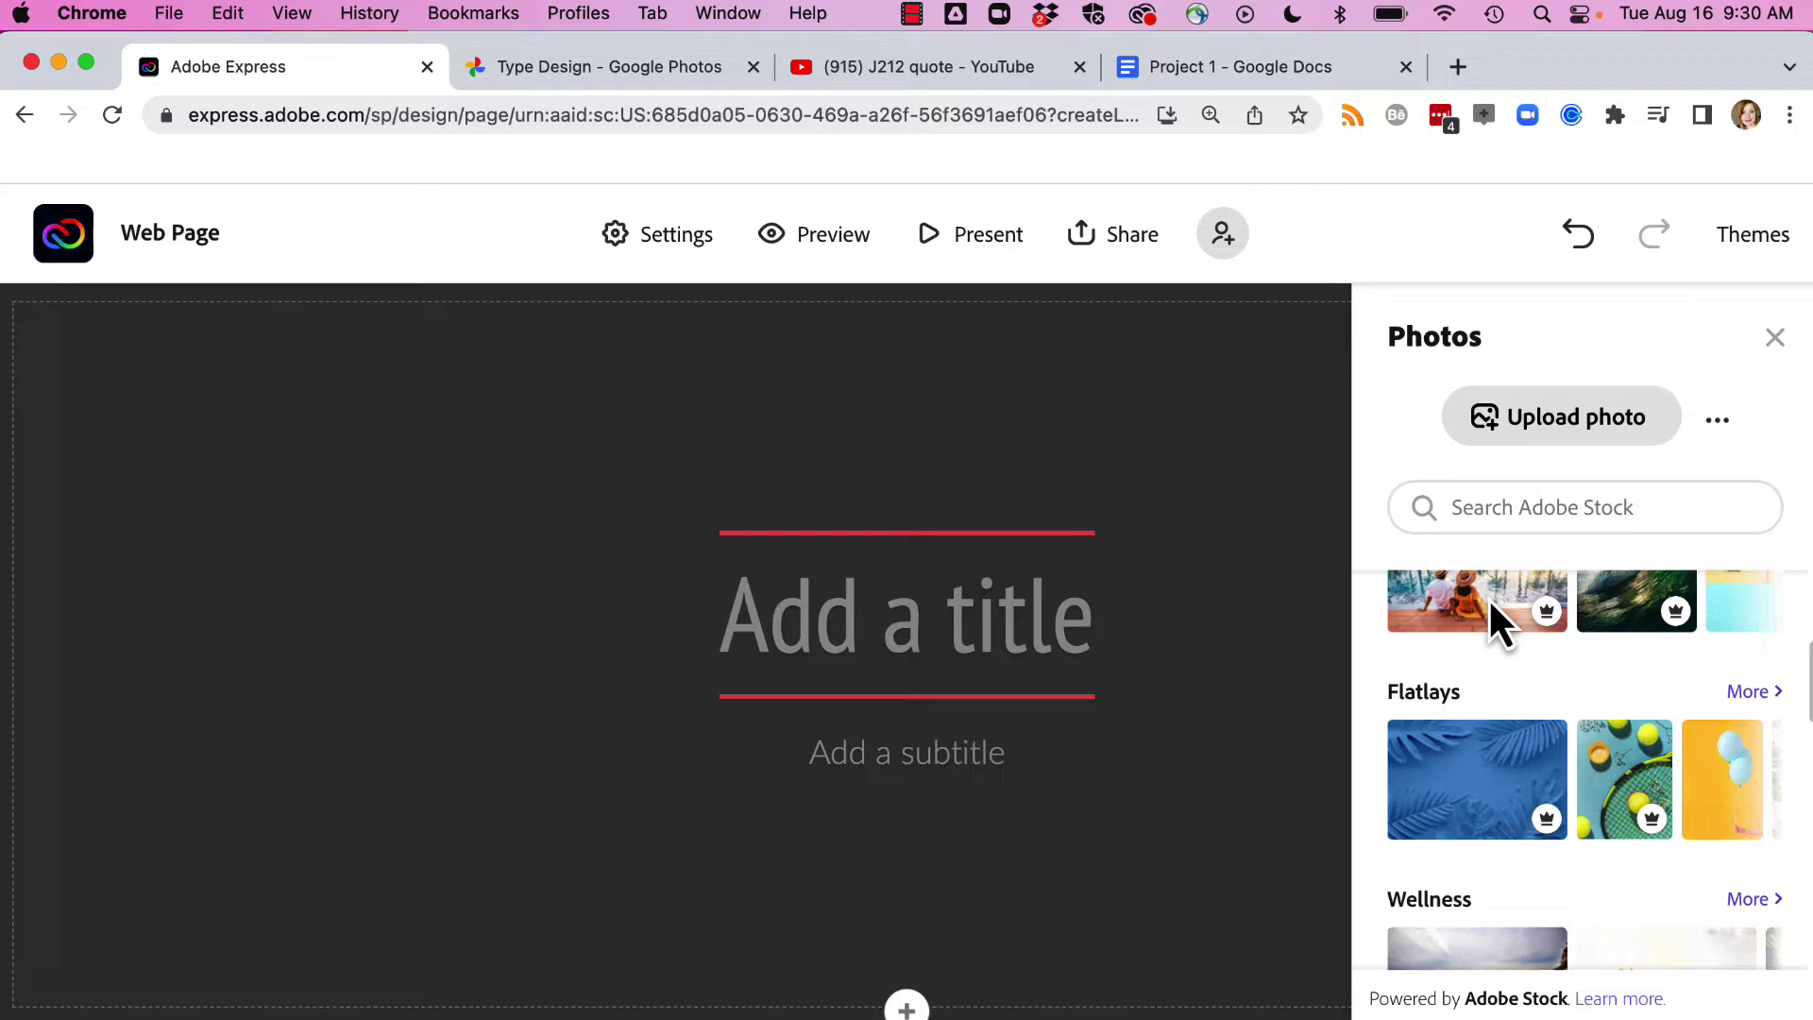
scroll(1497, 618, "up", 3)
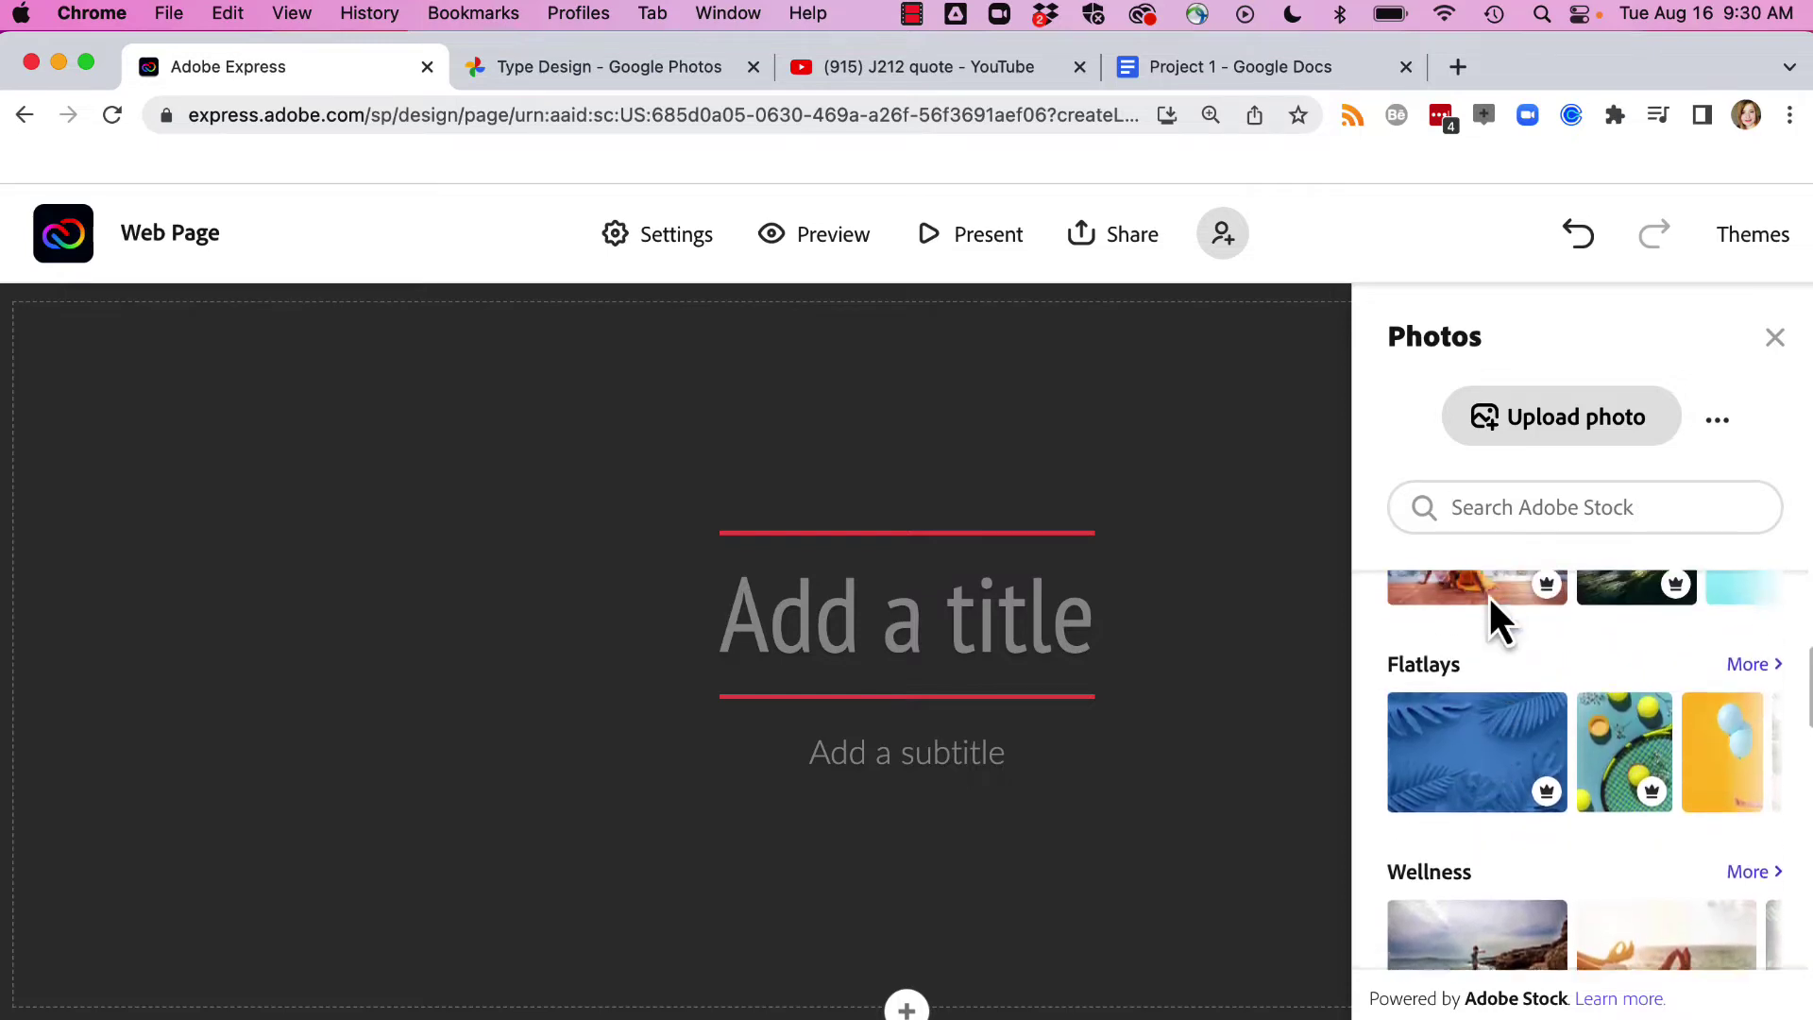
left_click(1561, 417)
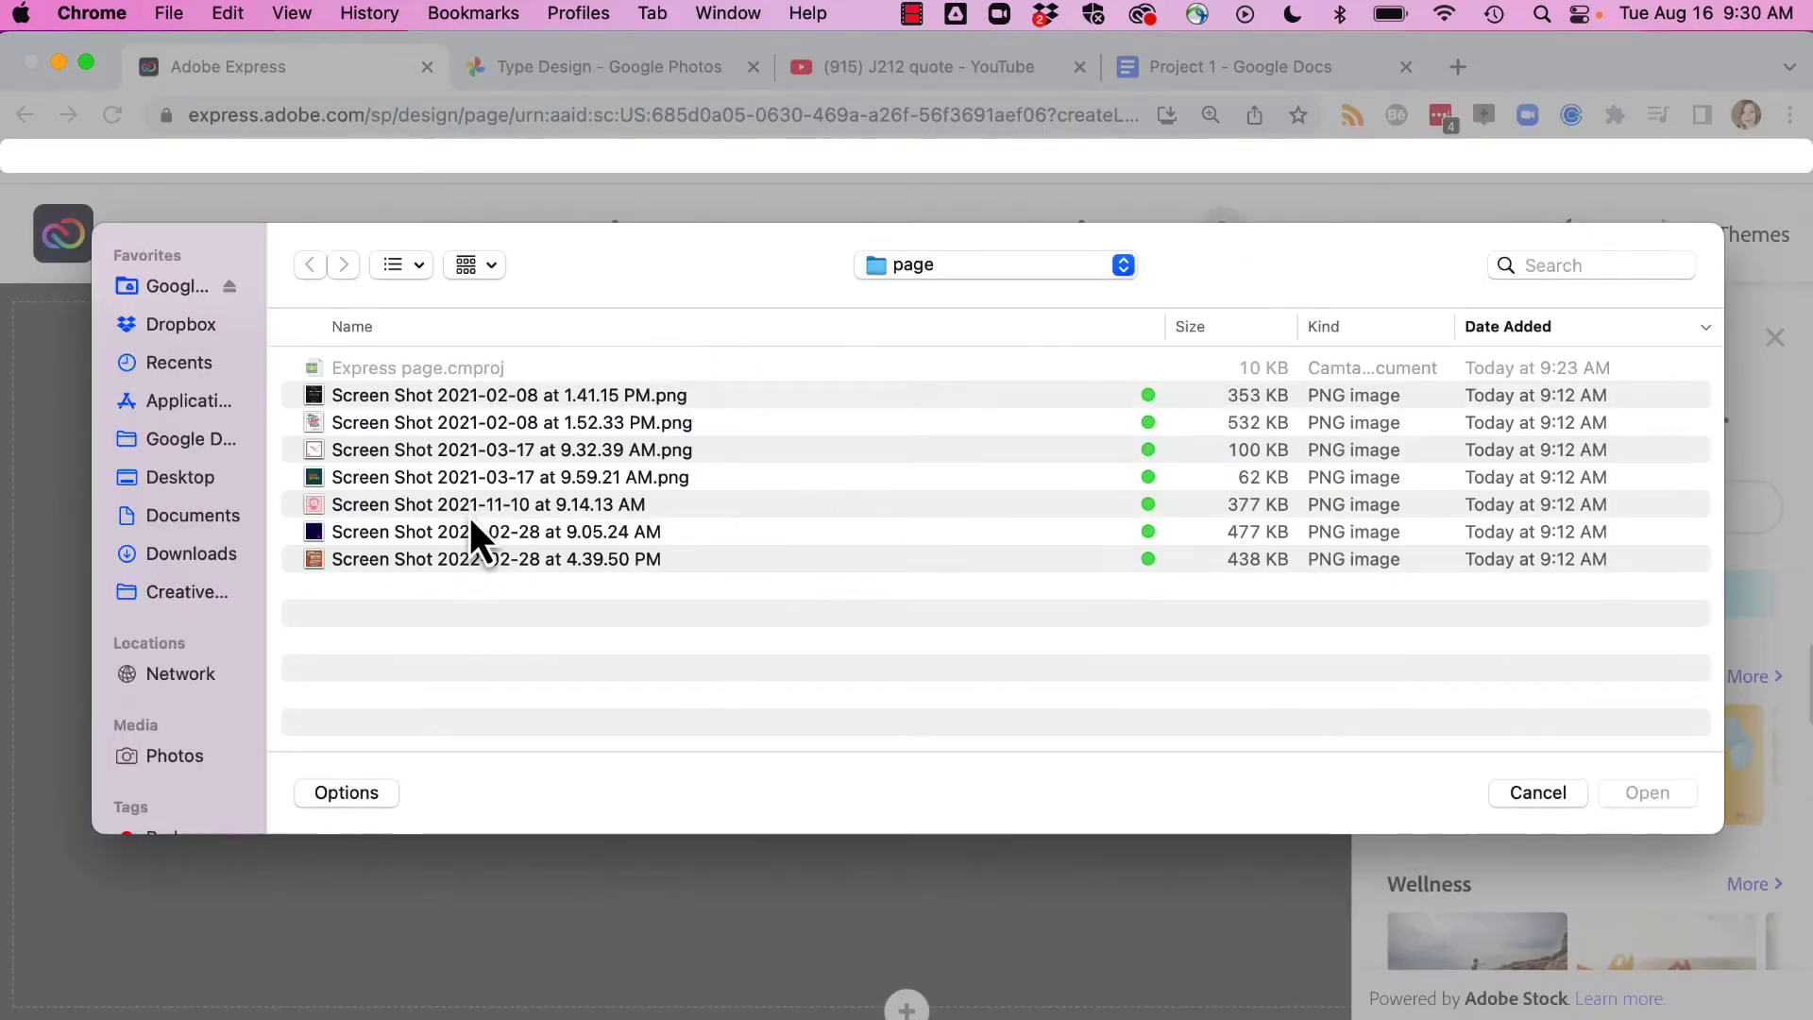
left_click(508, 472)
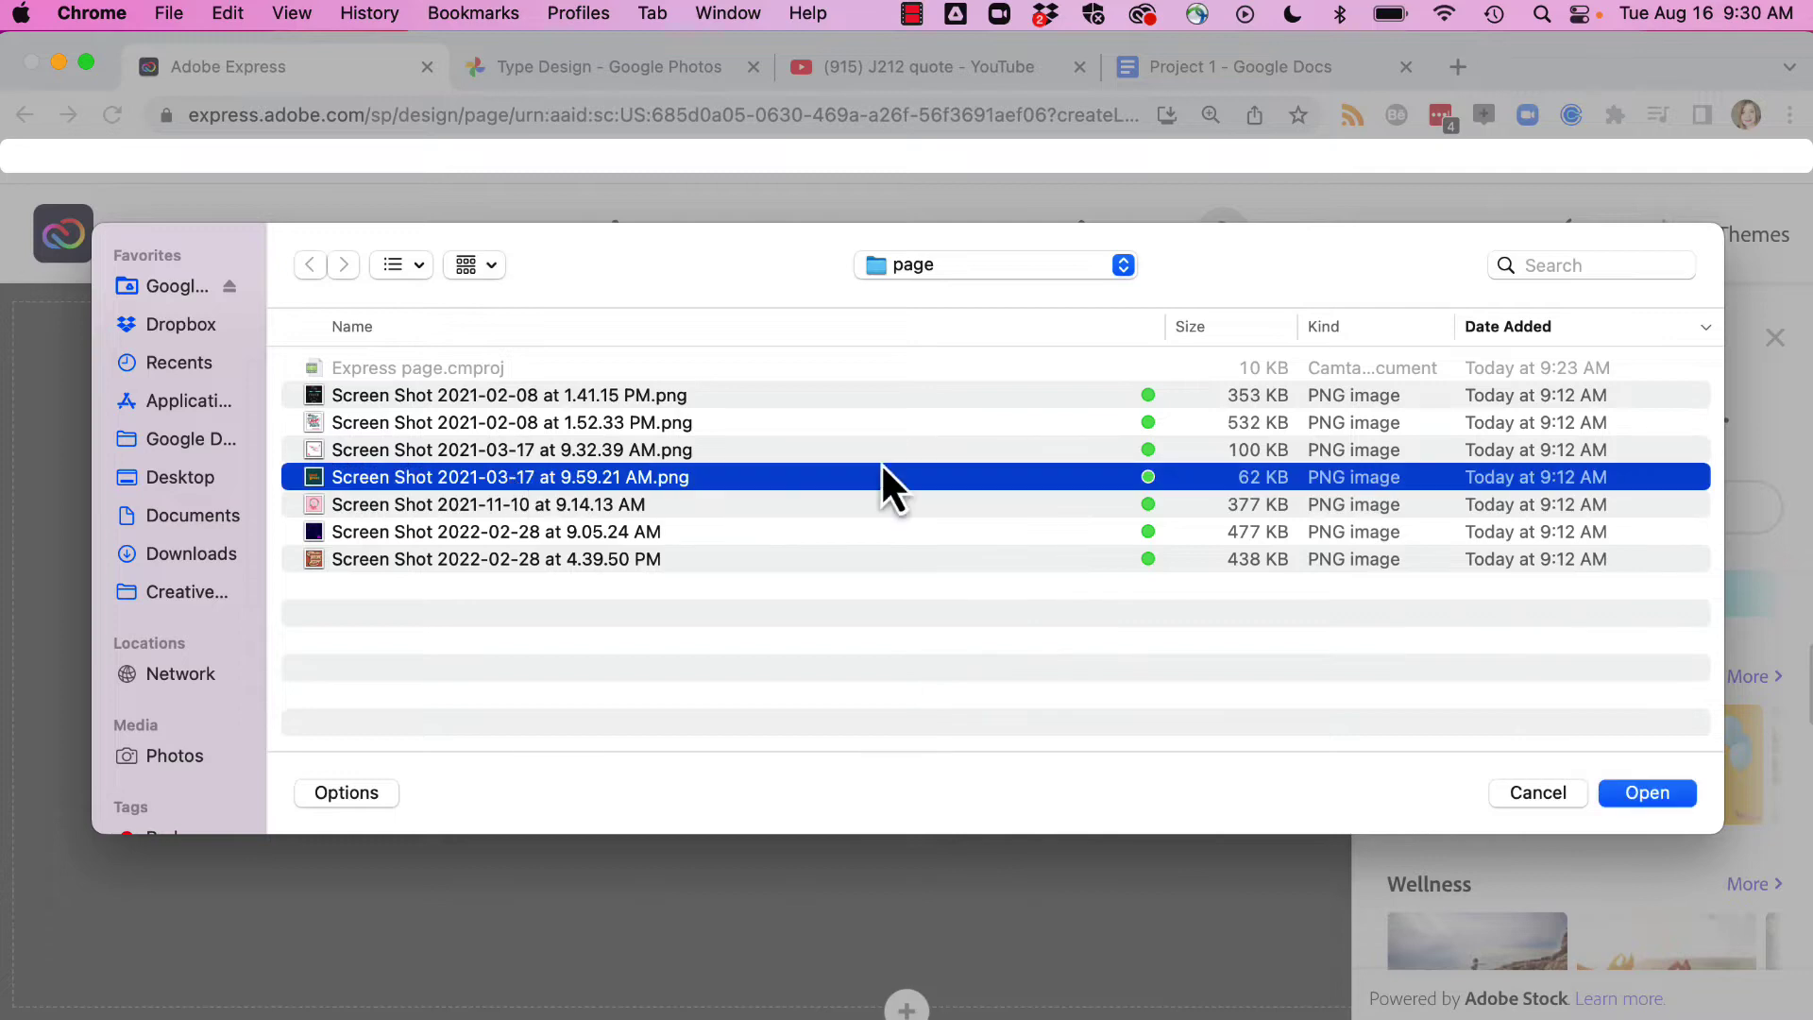
left_click(1661, 799)
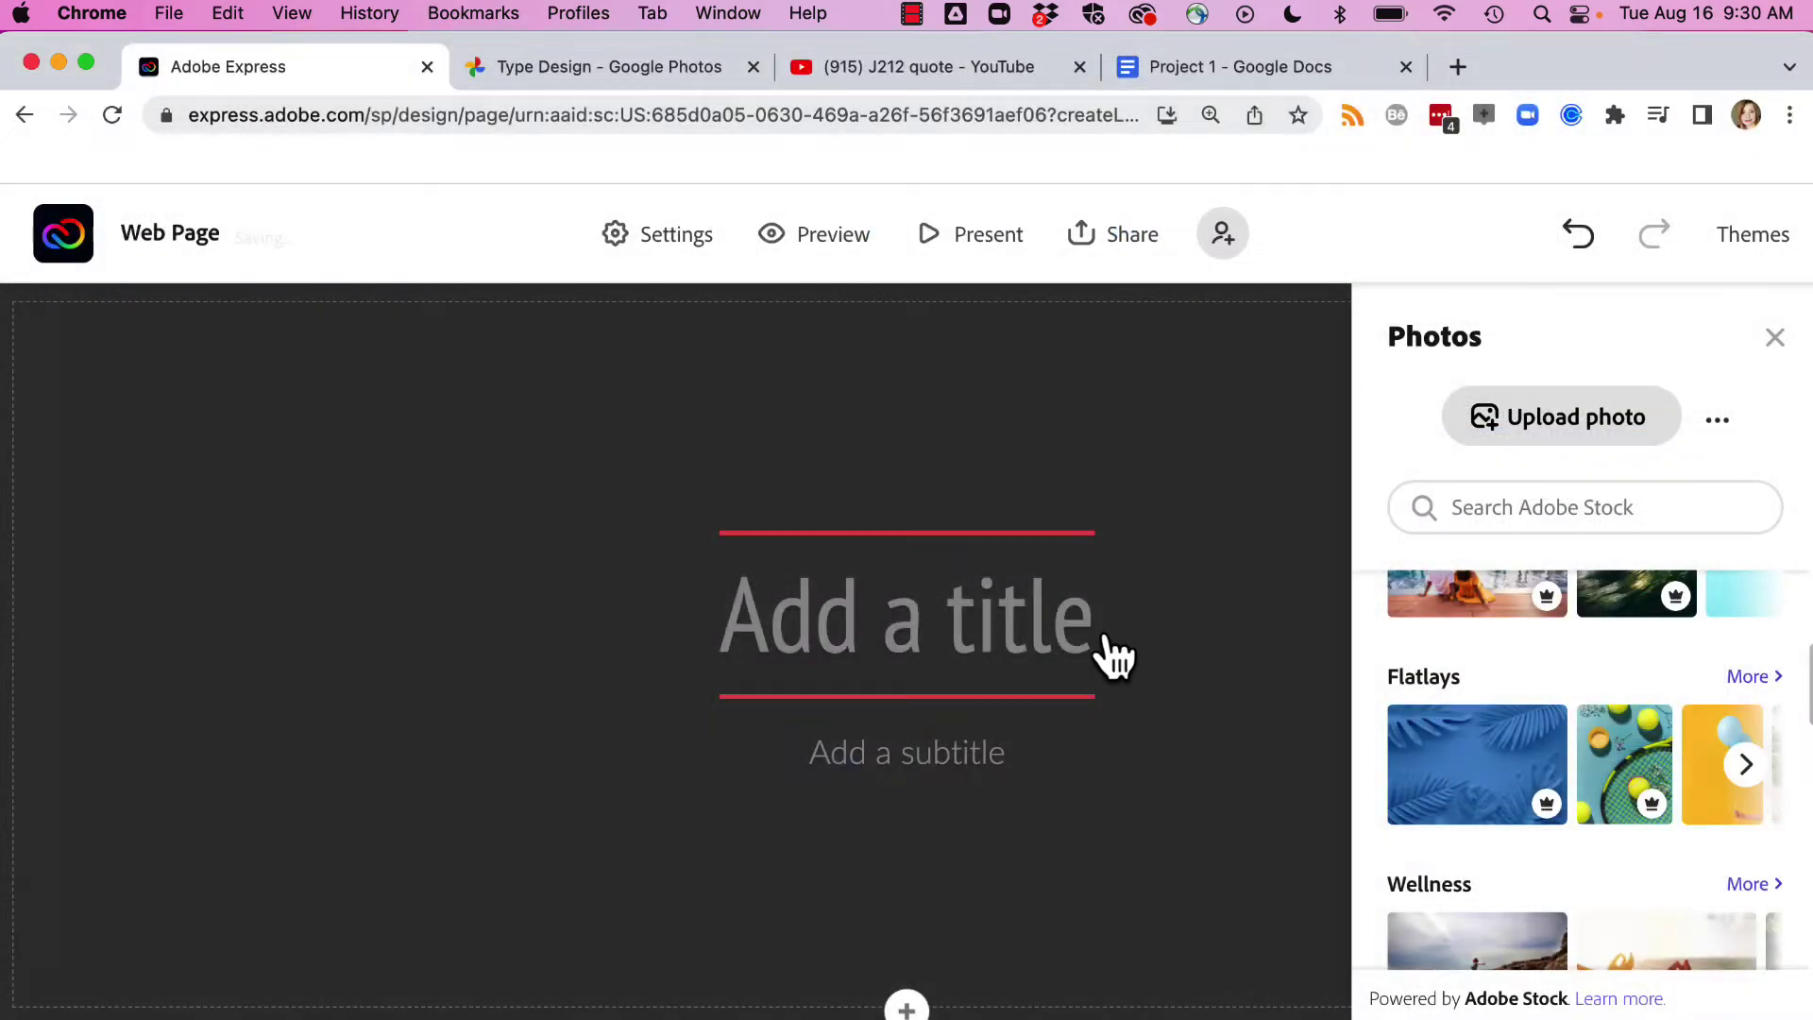
- Set the cover image's focal point on the word 'good' and save it
left_click(696, 906)
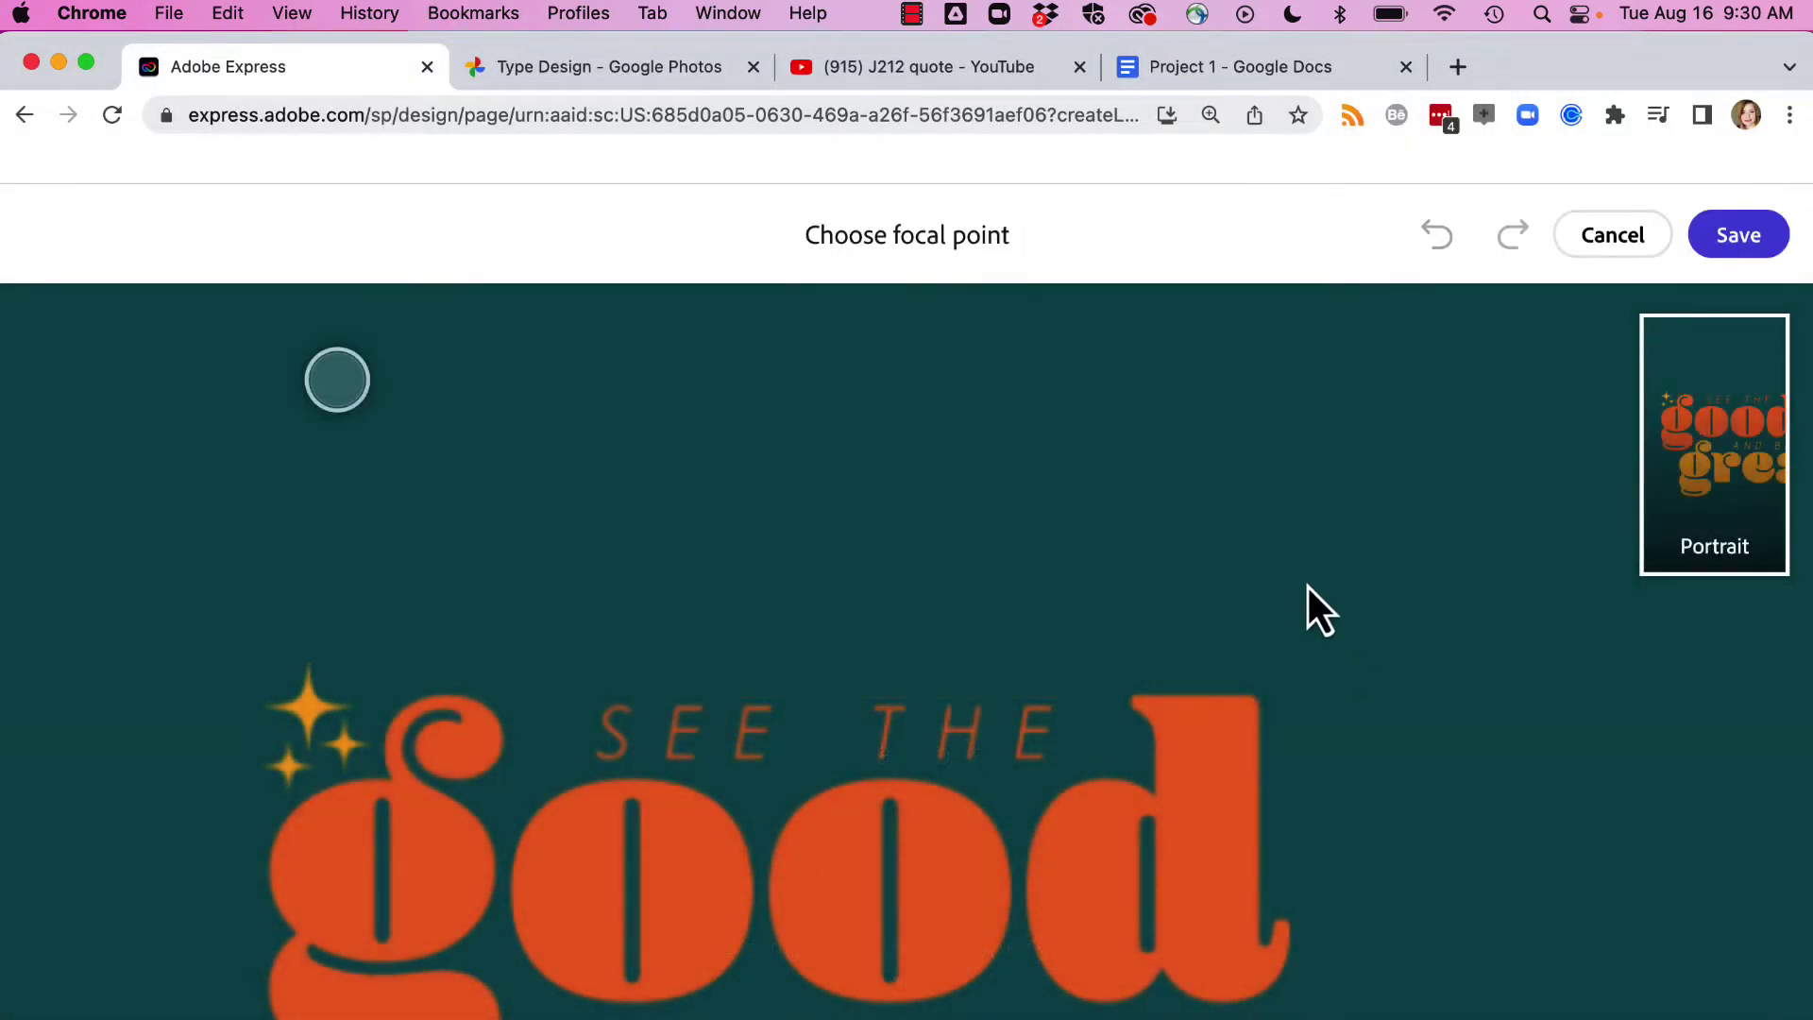
left_click_drag(330, 387, 762, 634)
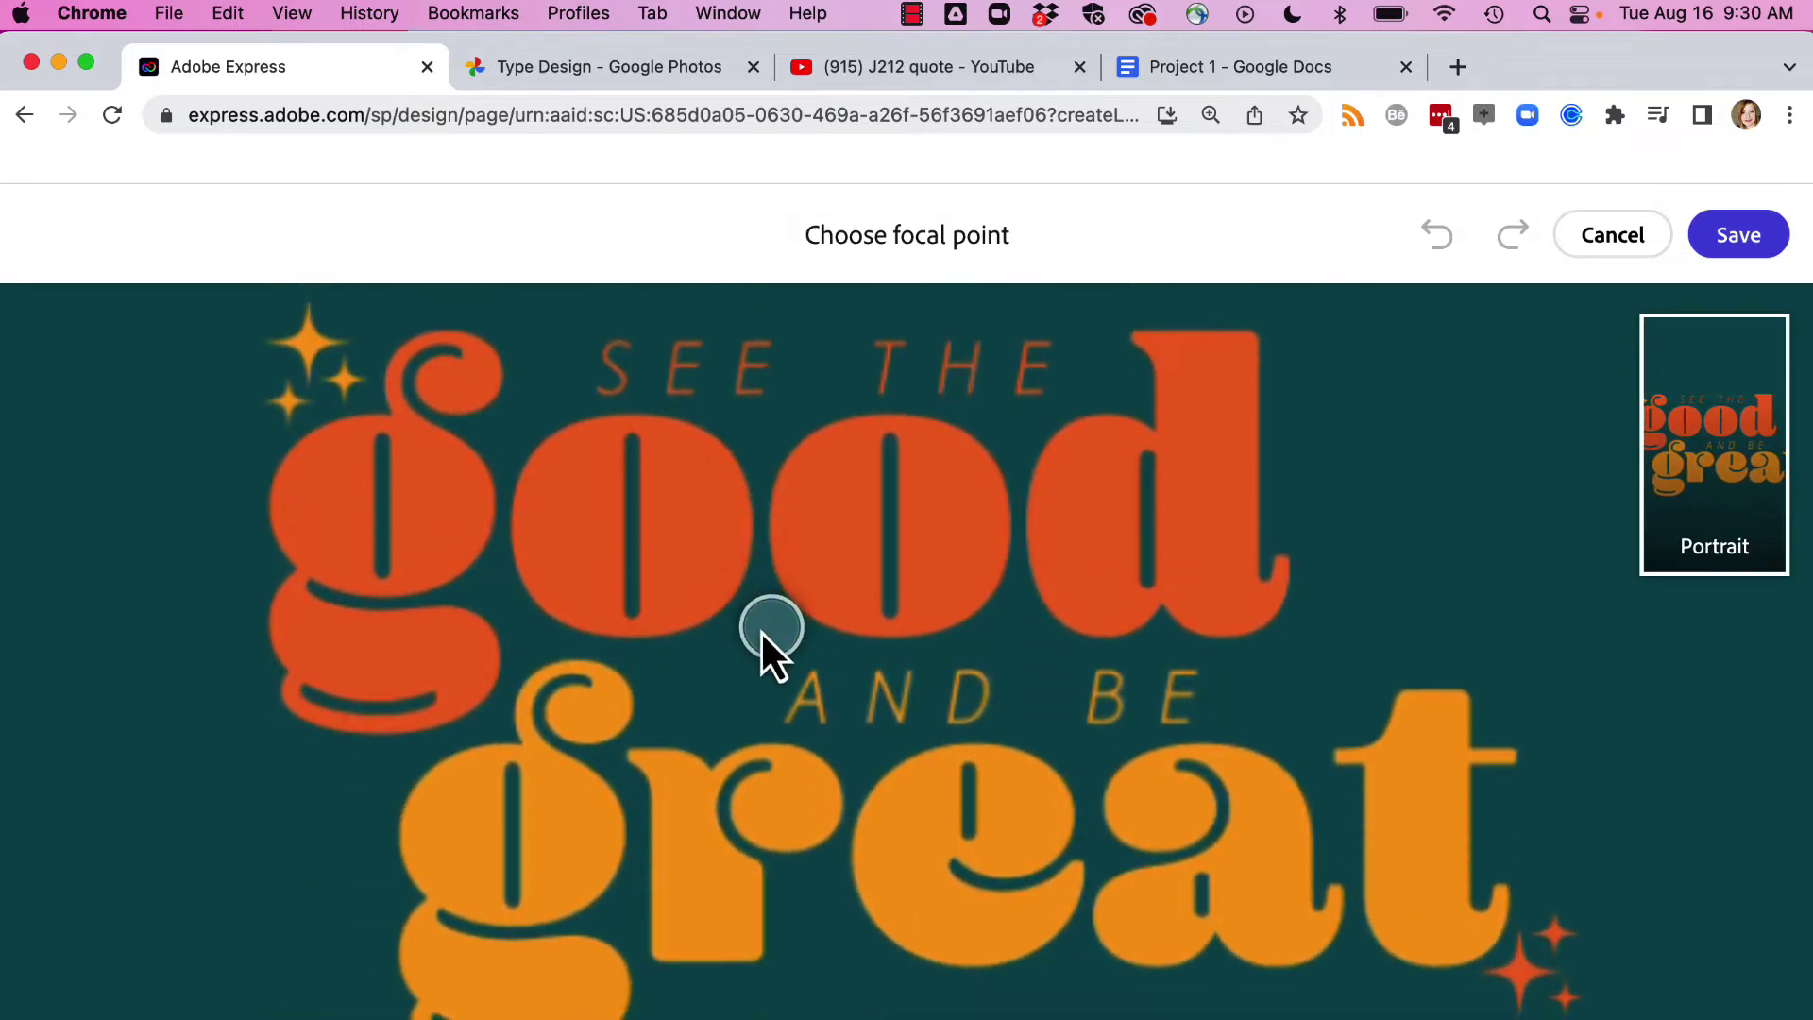
left_click(1752, 238)
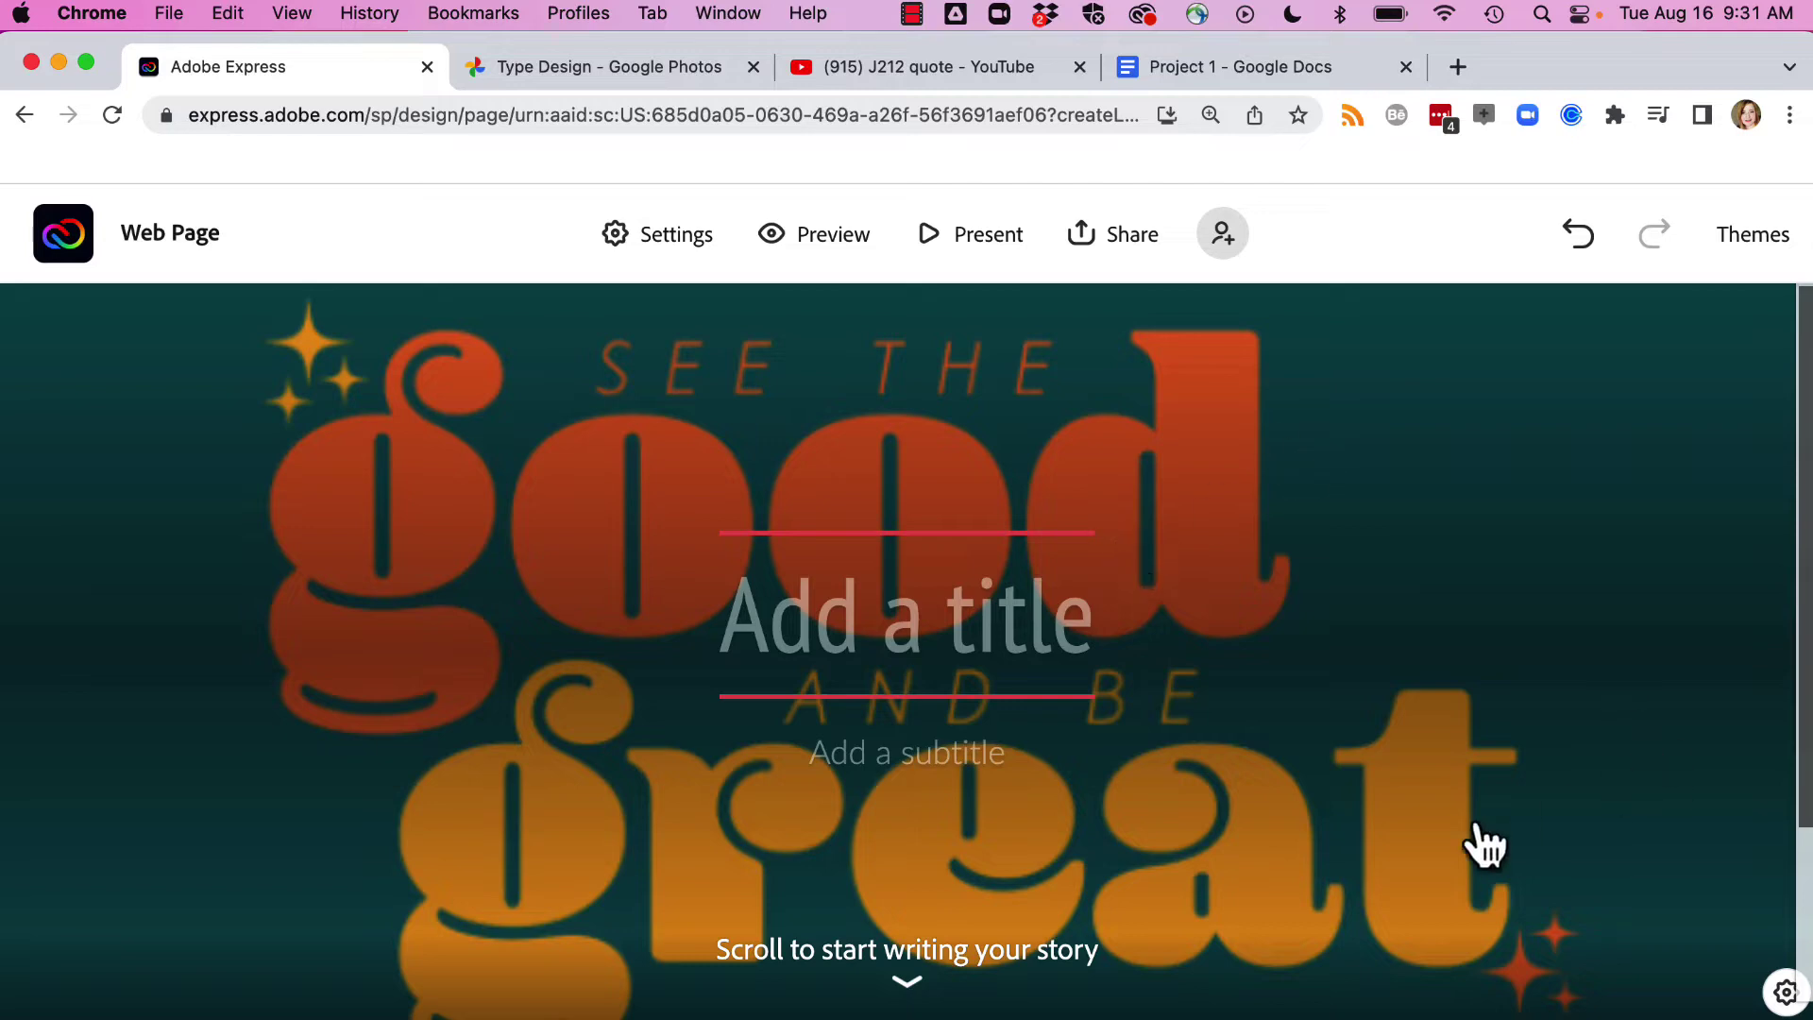
- Preview the Wesley, Chic, Baldwin and Crisp themes, then apply Nightcap
left_click(1748, 257)
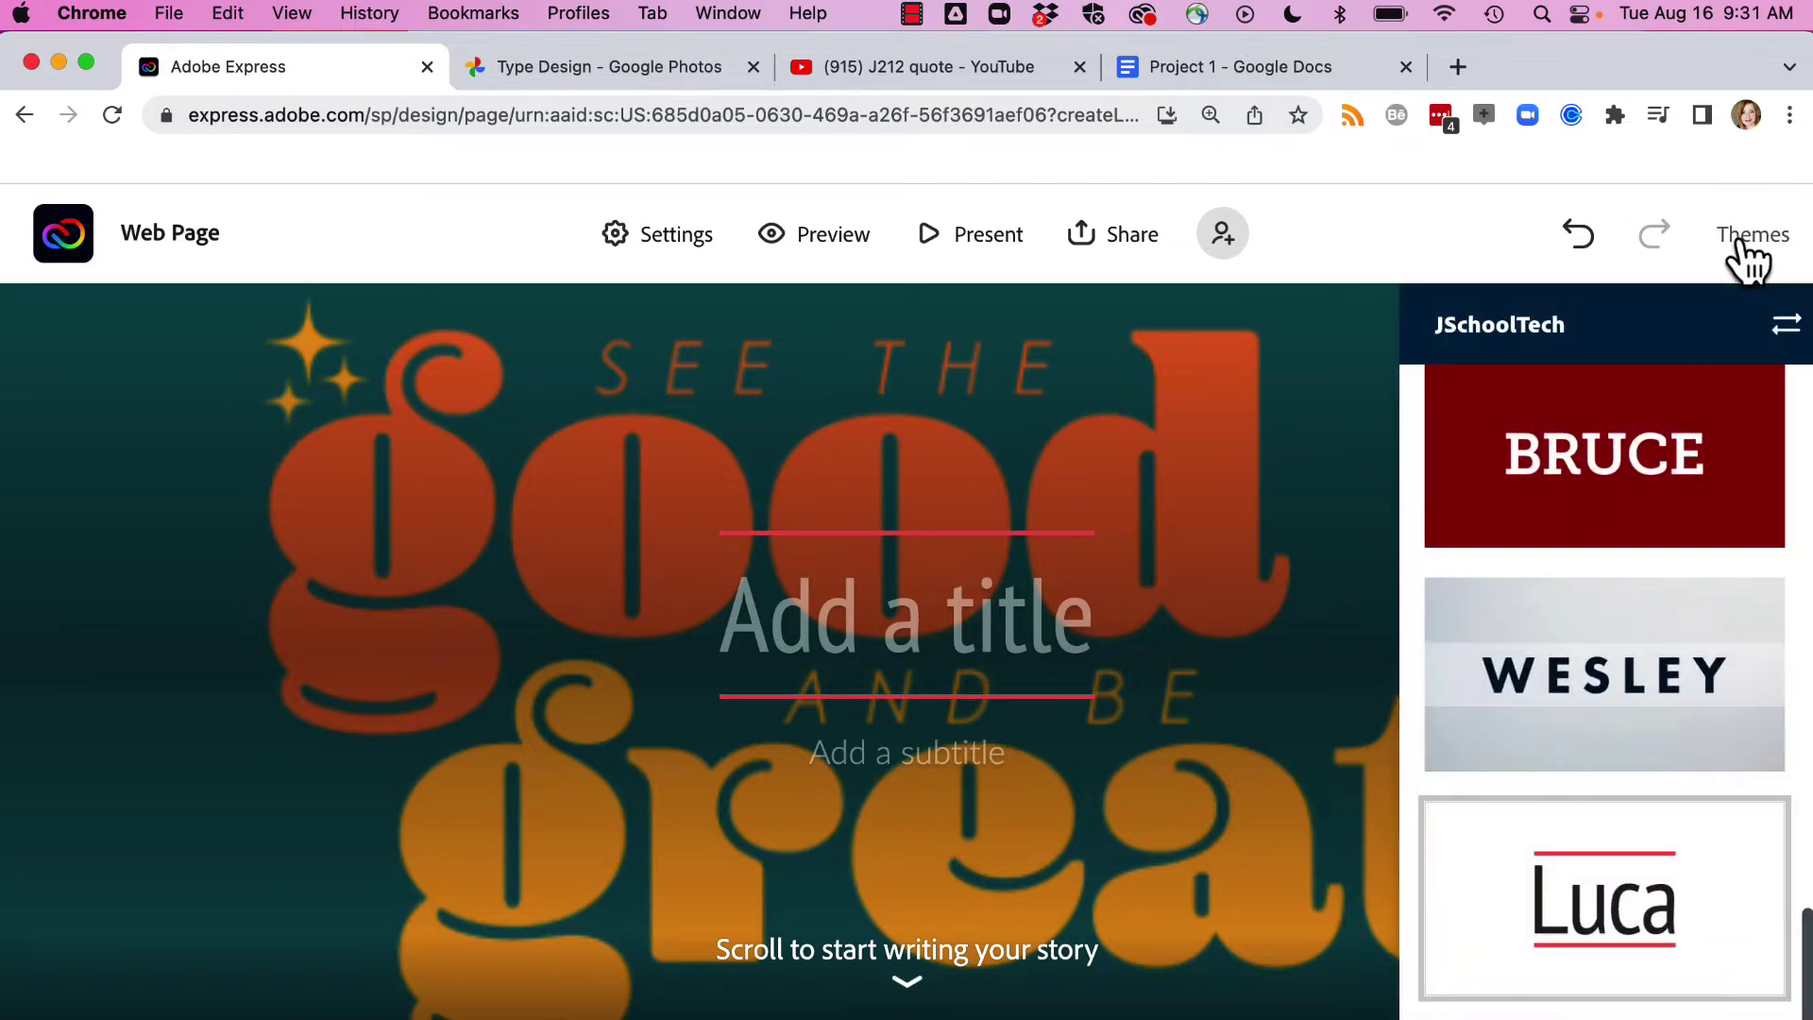
scroll(1672, 694, "up", 5)
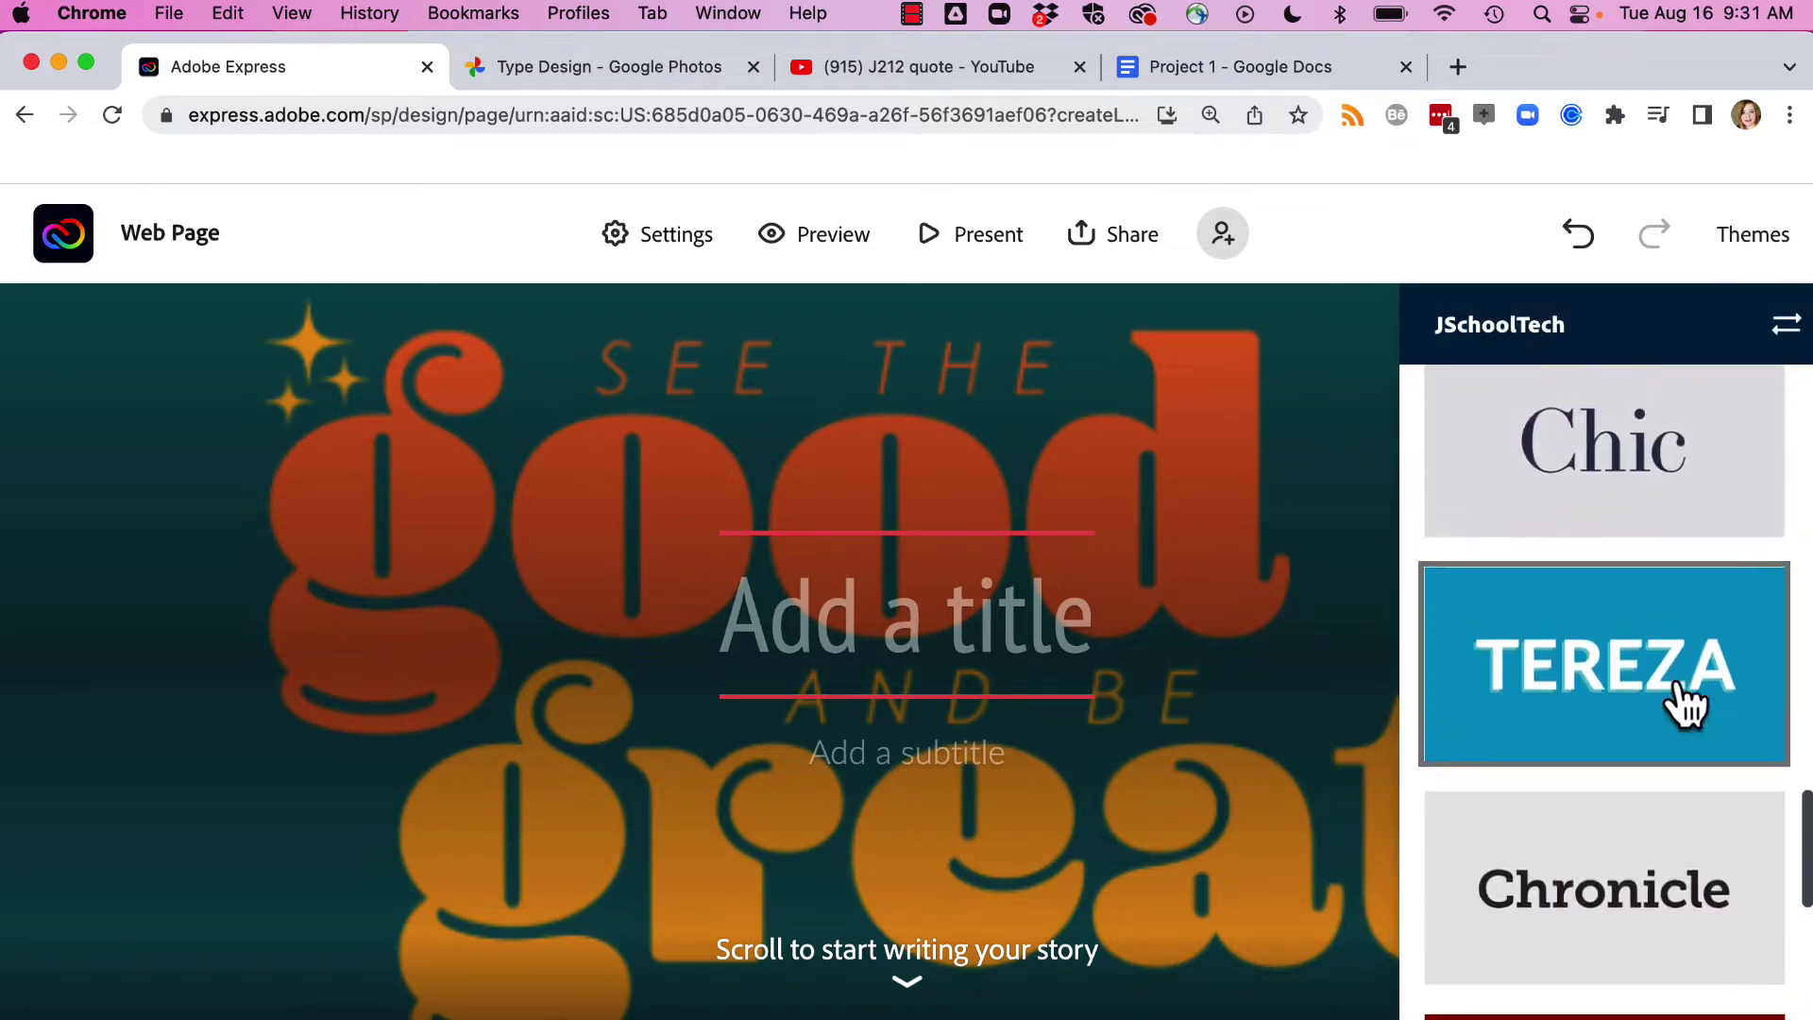
scroll(1683, 703, "down", 2)
scroll(1684, 706, "down", 5)
left_click(1657, 708)
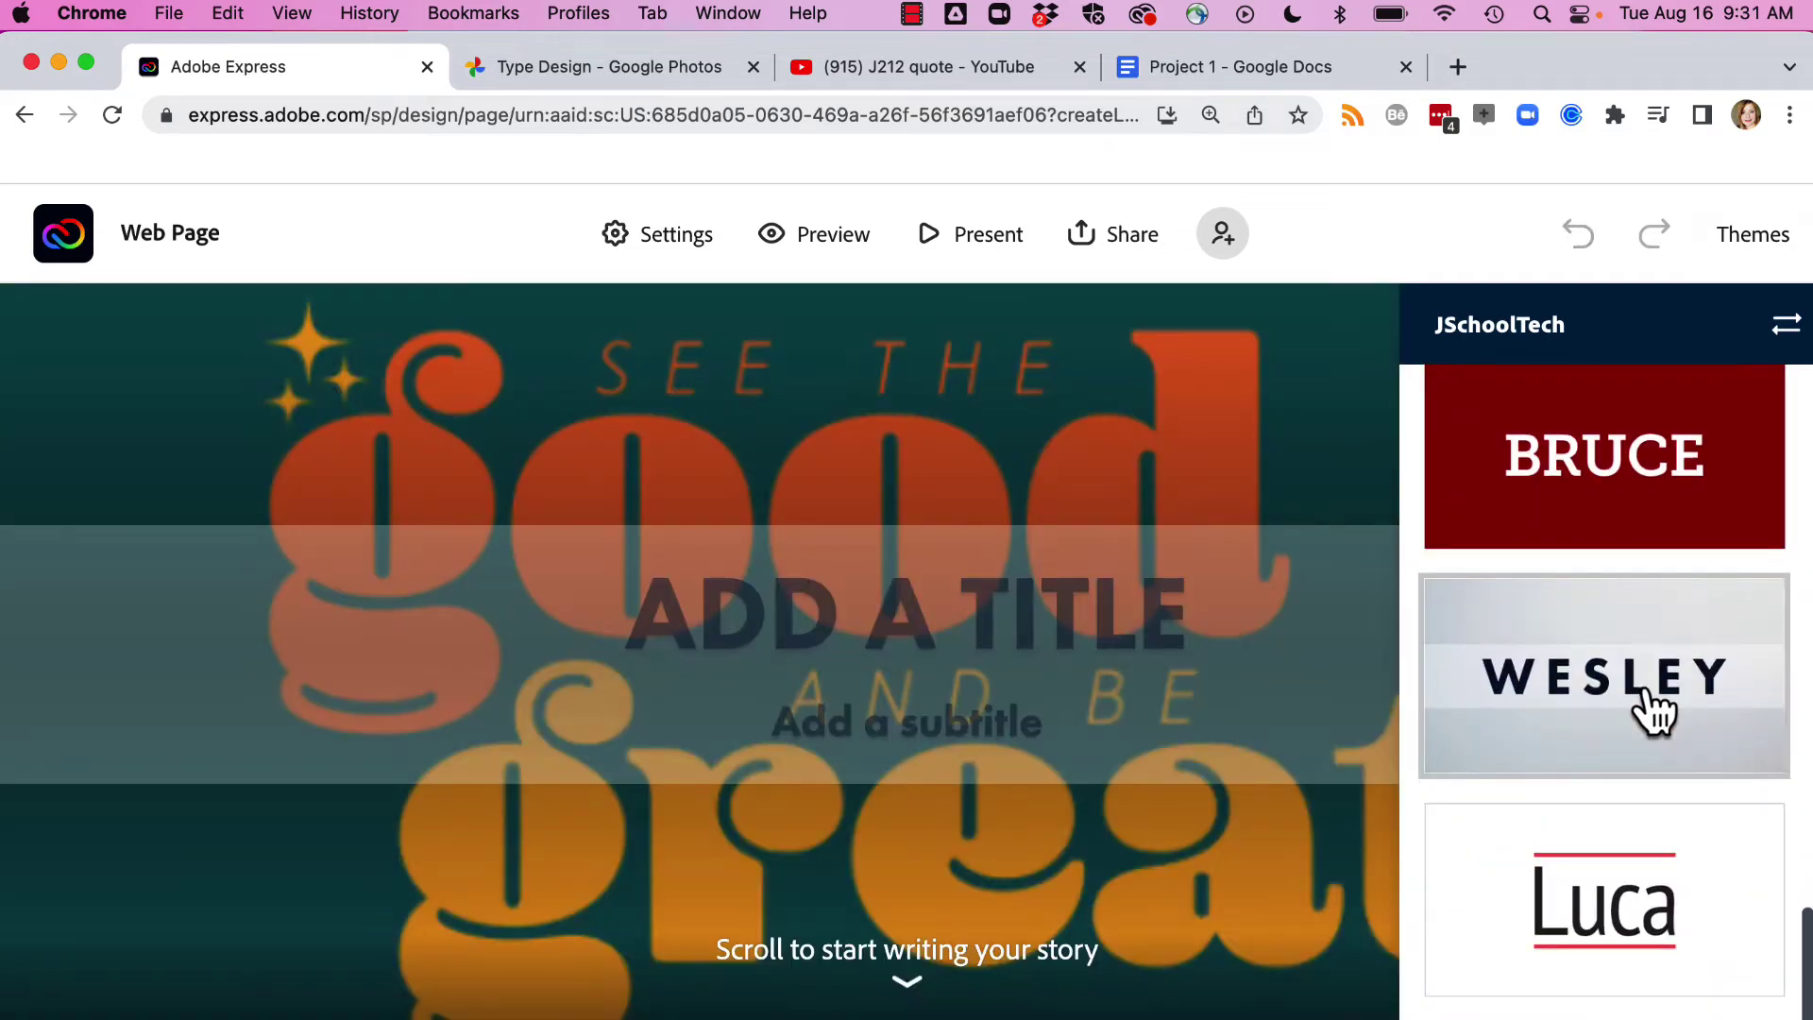
scroll(1631, 651, "up", 6)
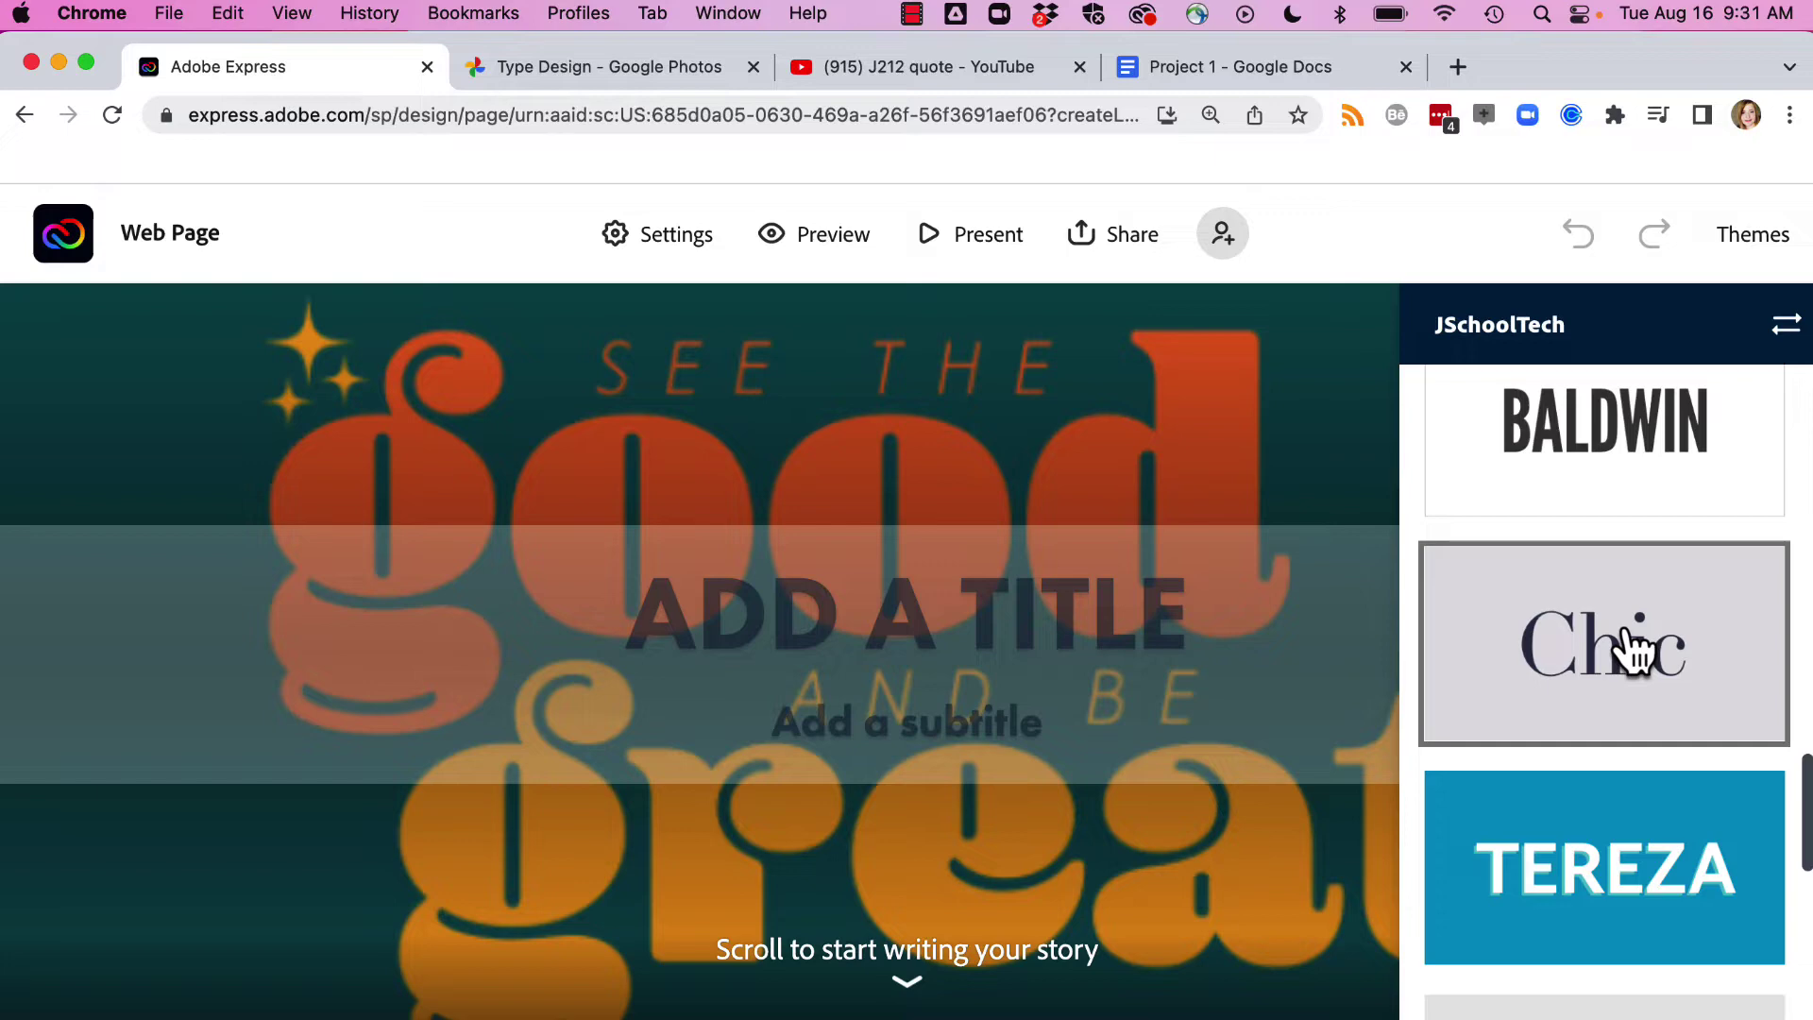
left_click(1634, 651)
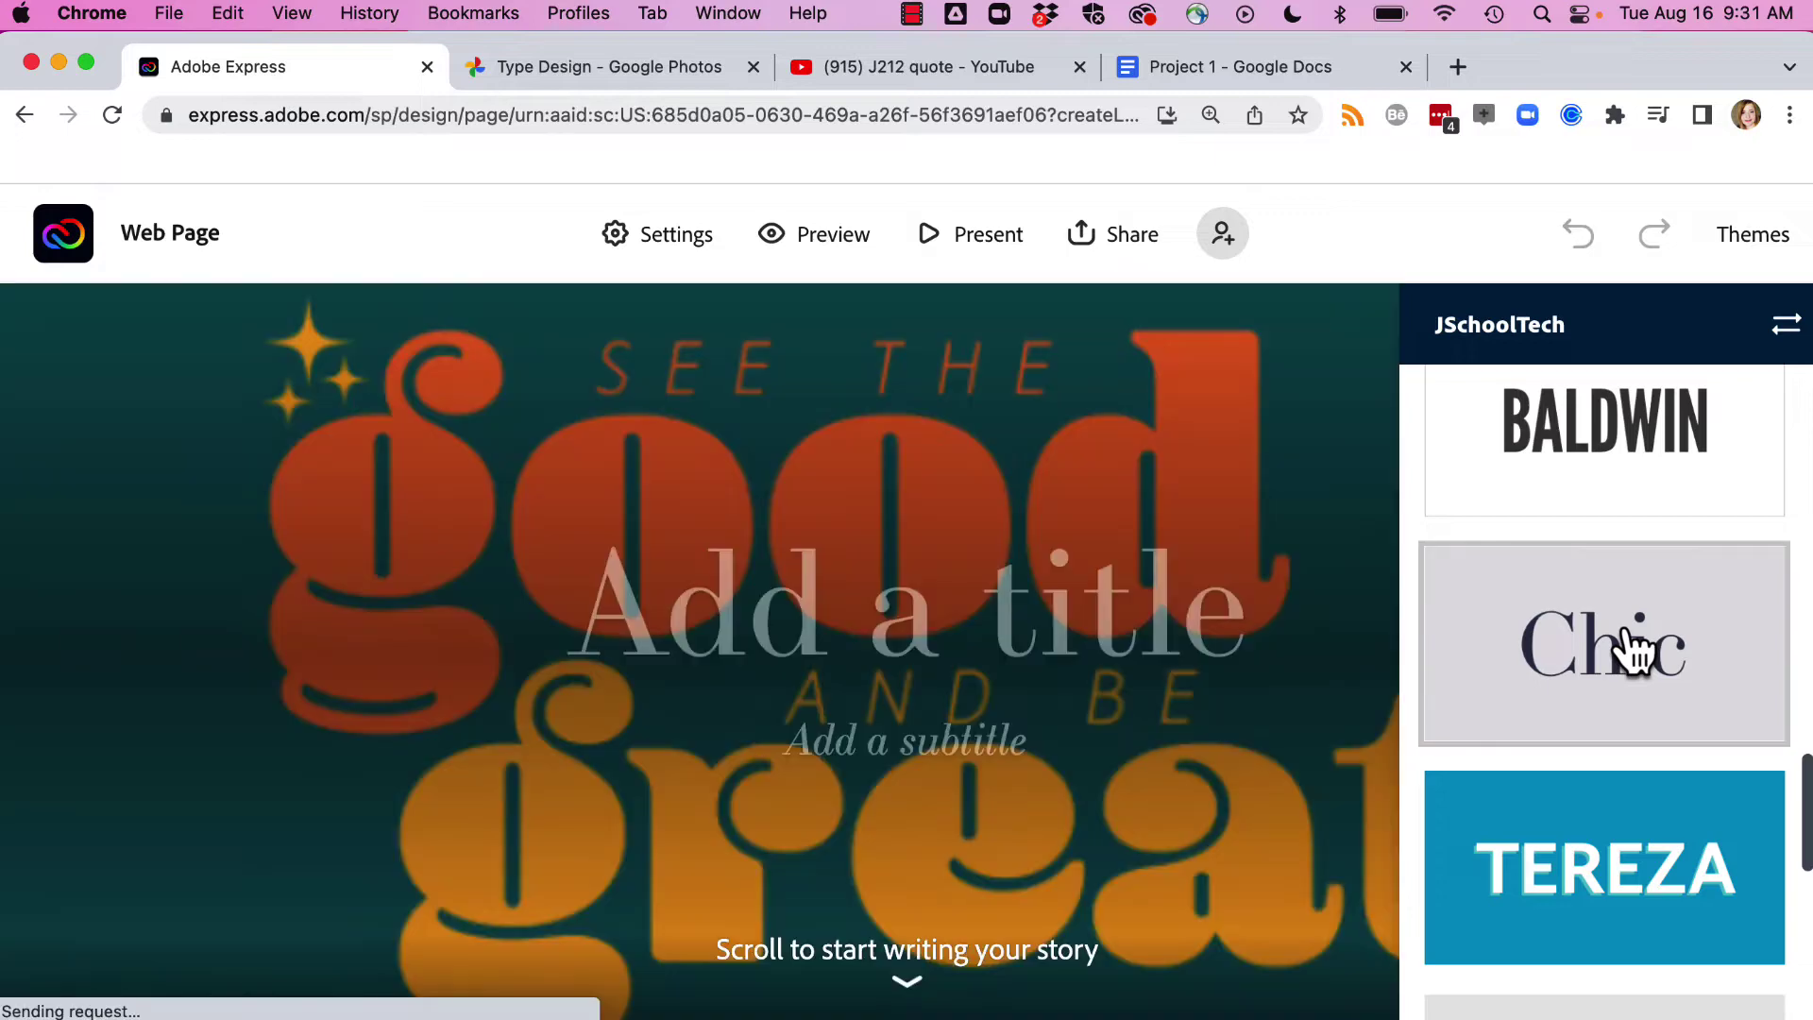
left_click(1608, 437)
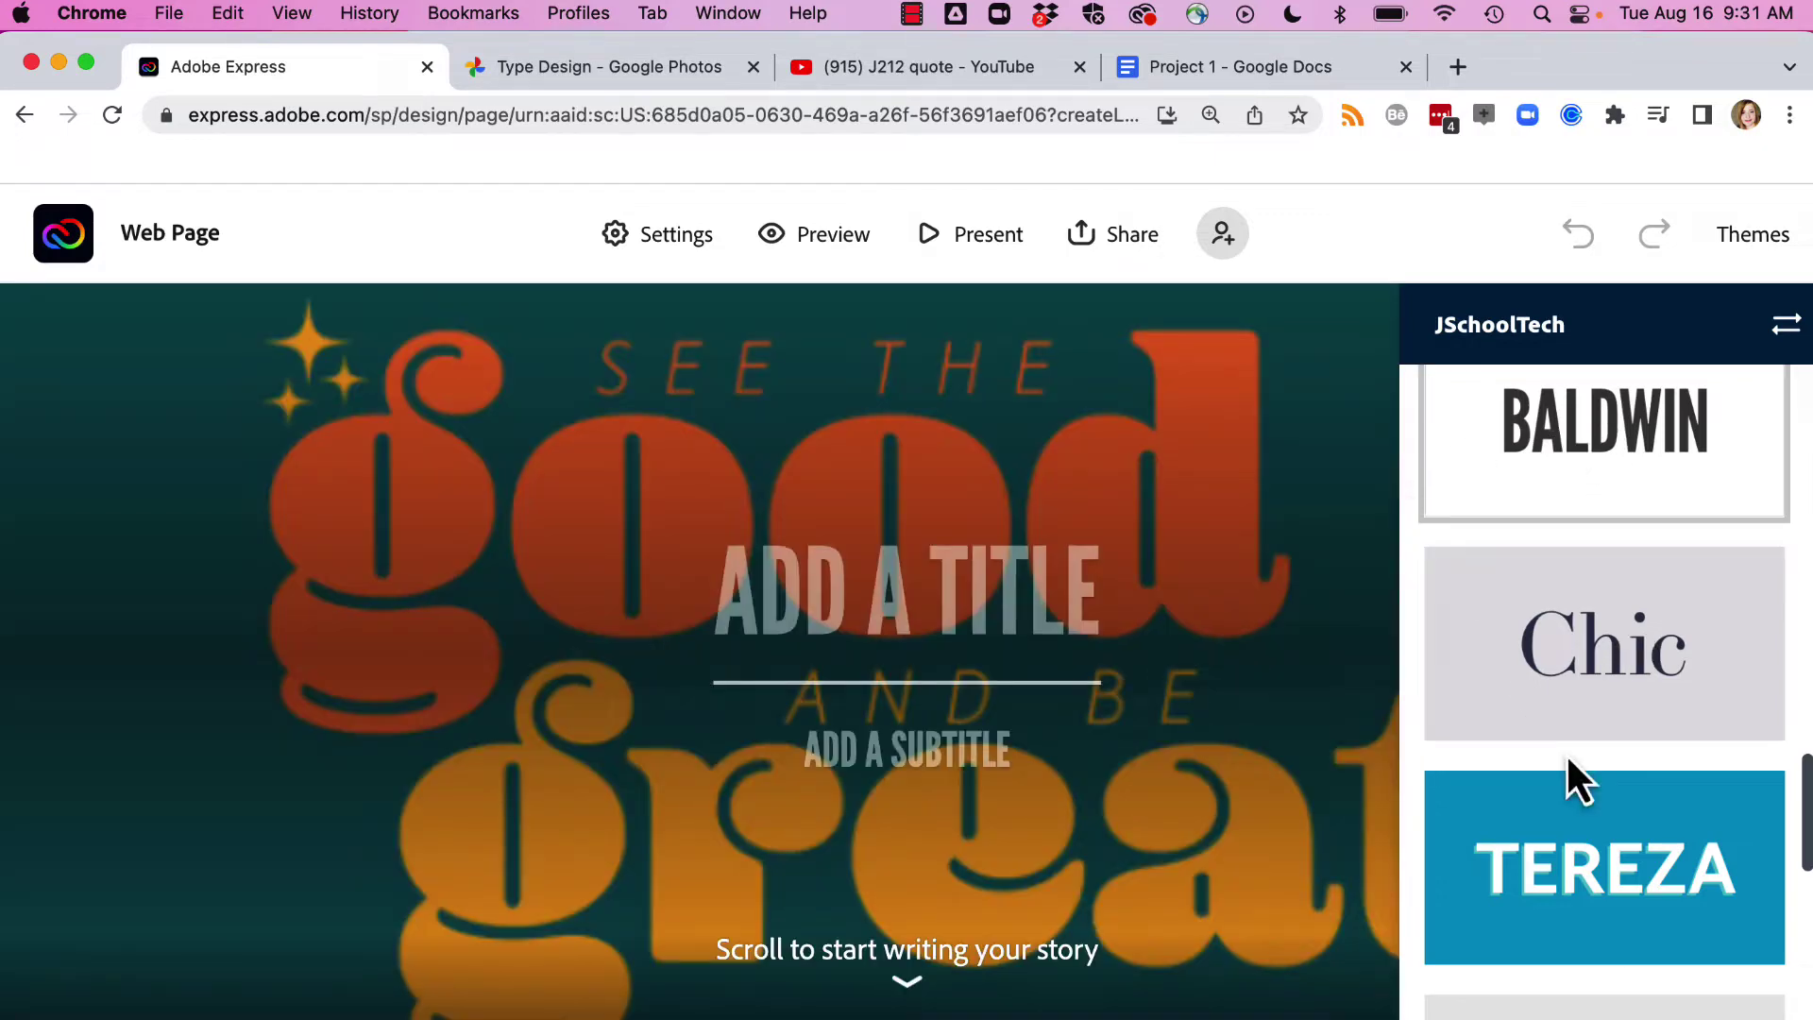
scroll(1565, 751, "up", 10)
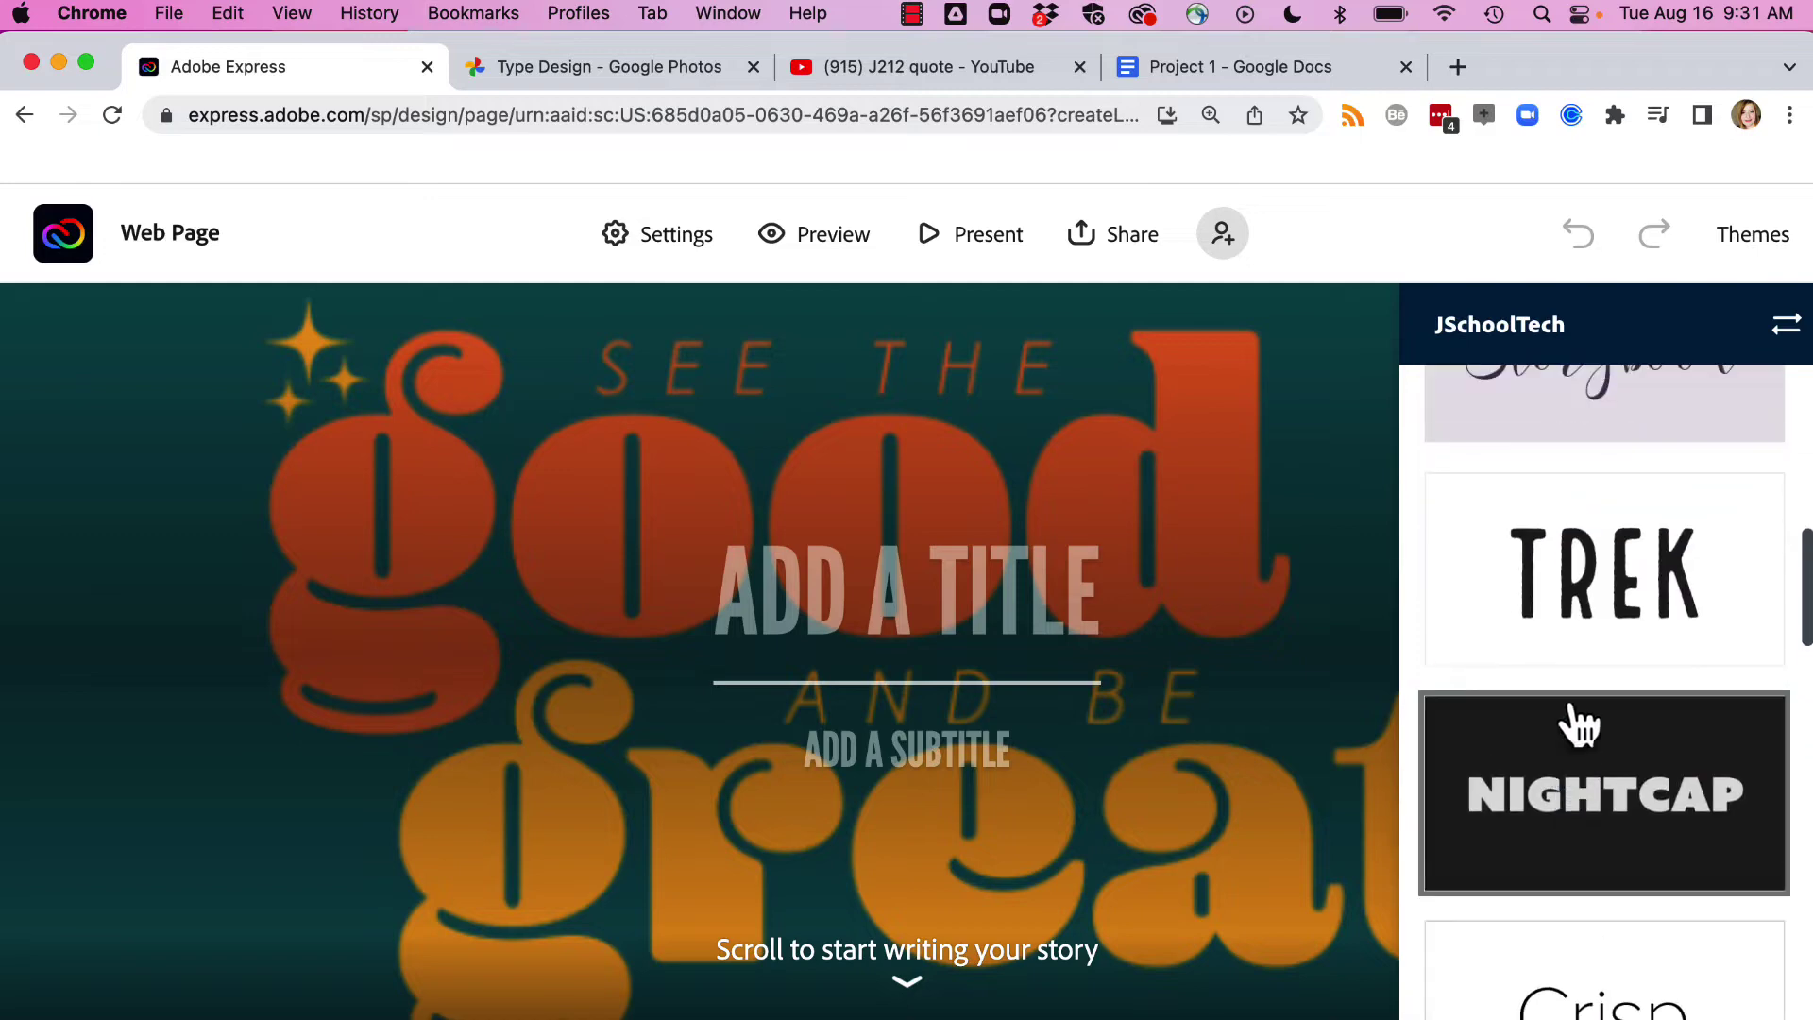
scroll(1578, 725, "down", 3)
left_click(1590, 729)
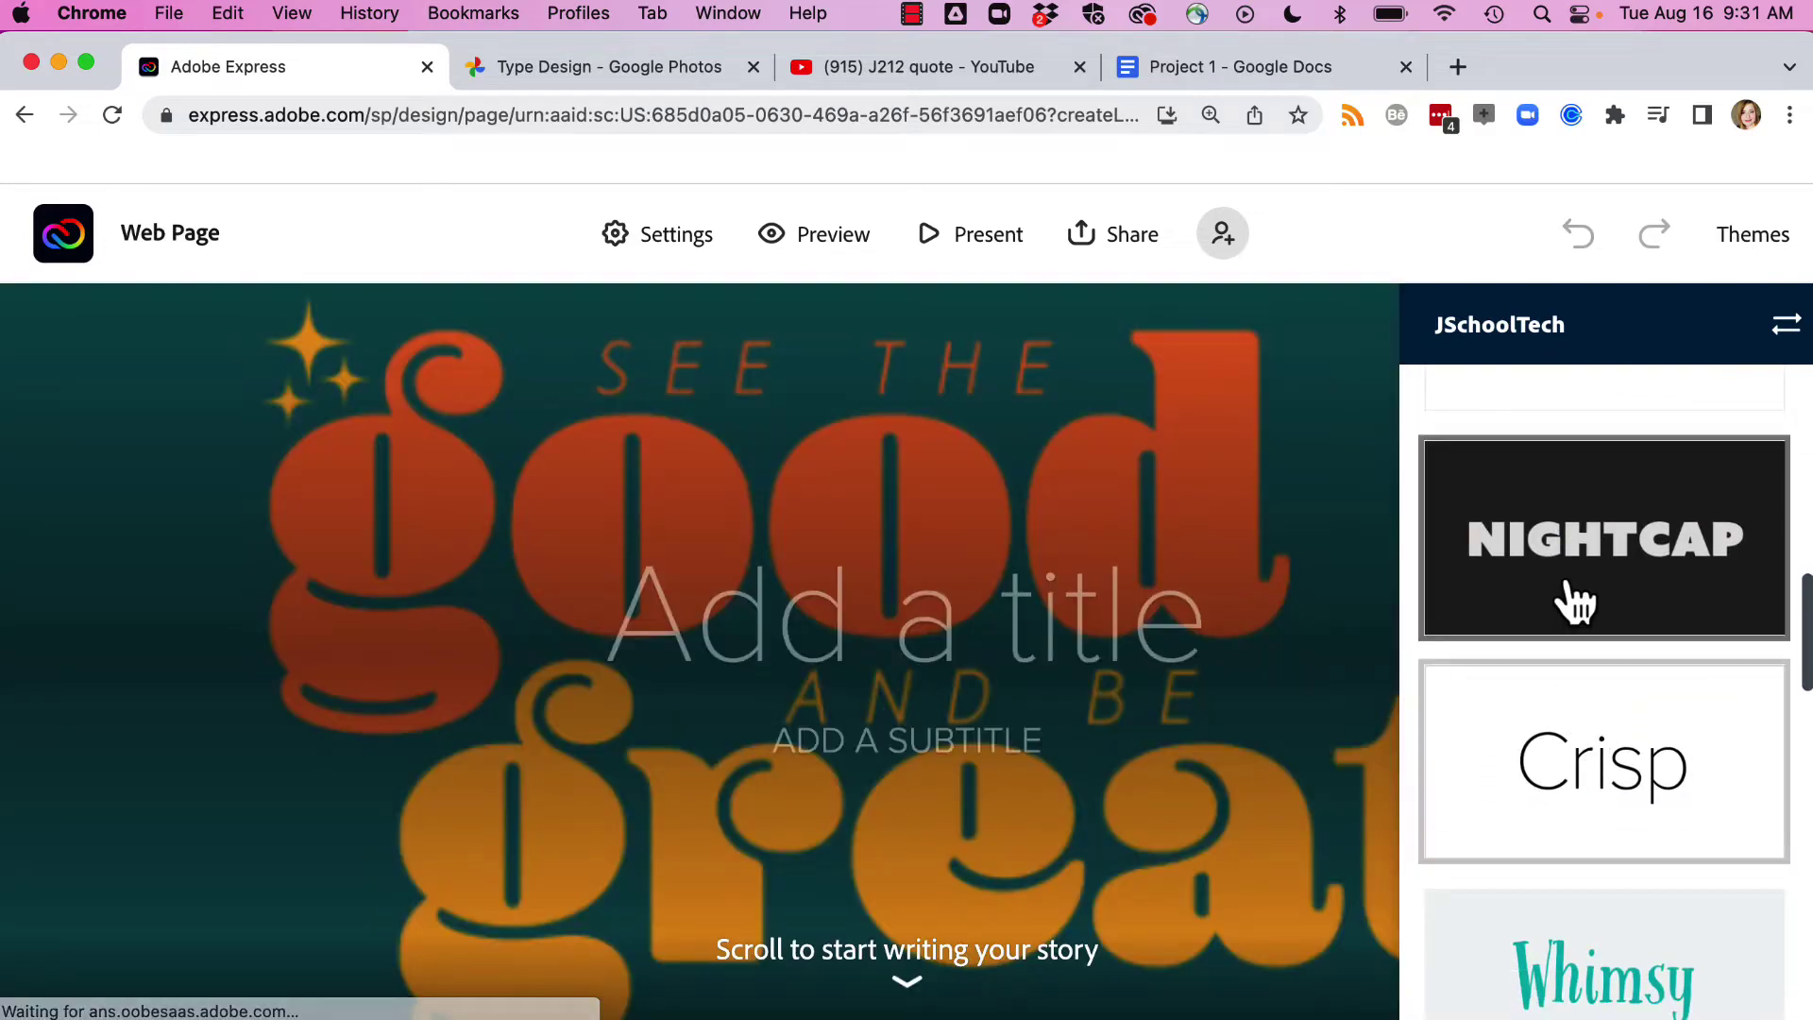
left_click(1569, 546)
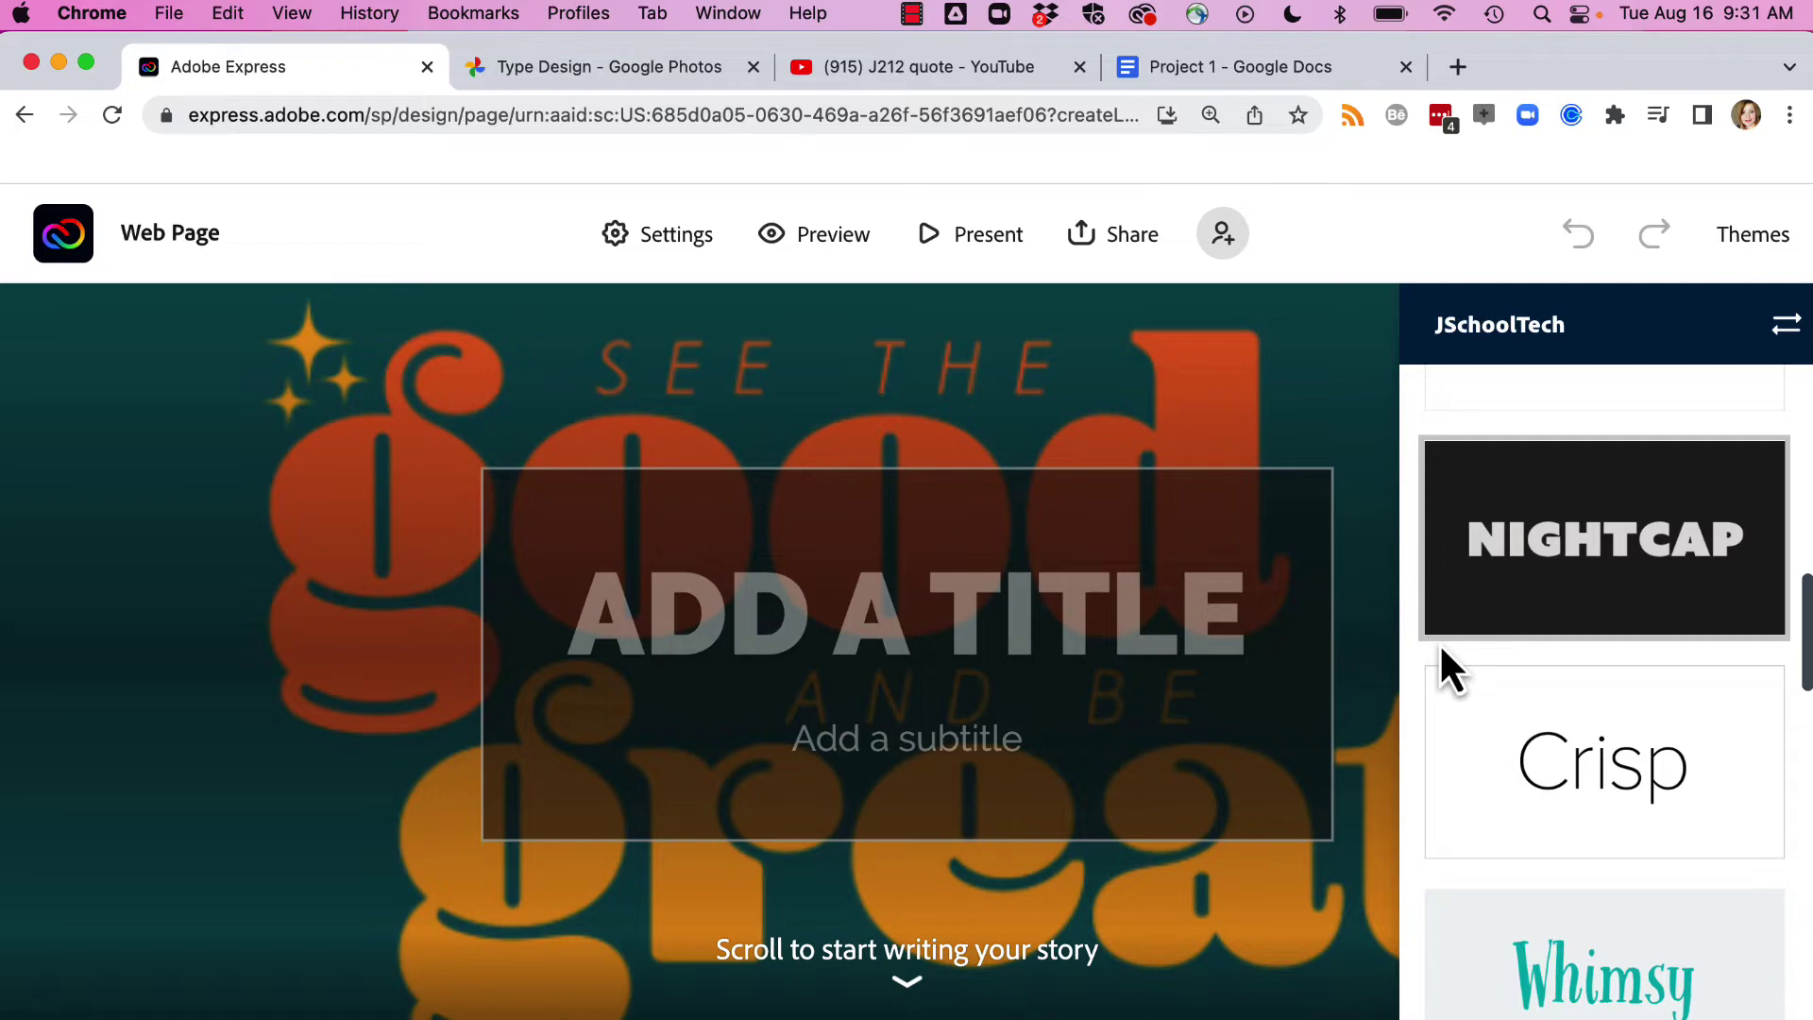
left_click(1075, 620)
- Enter QUOTE DESIGN as the cover title
type("QUOTE ")
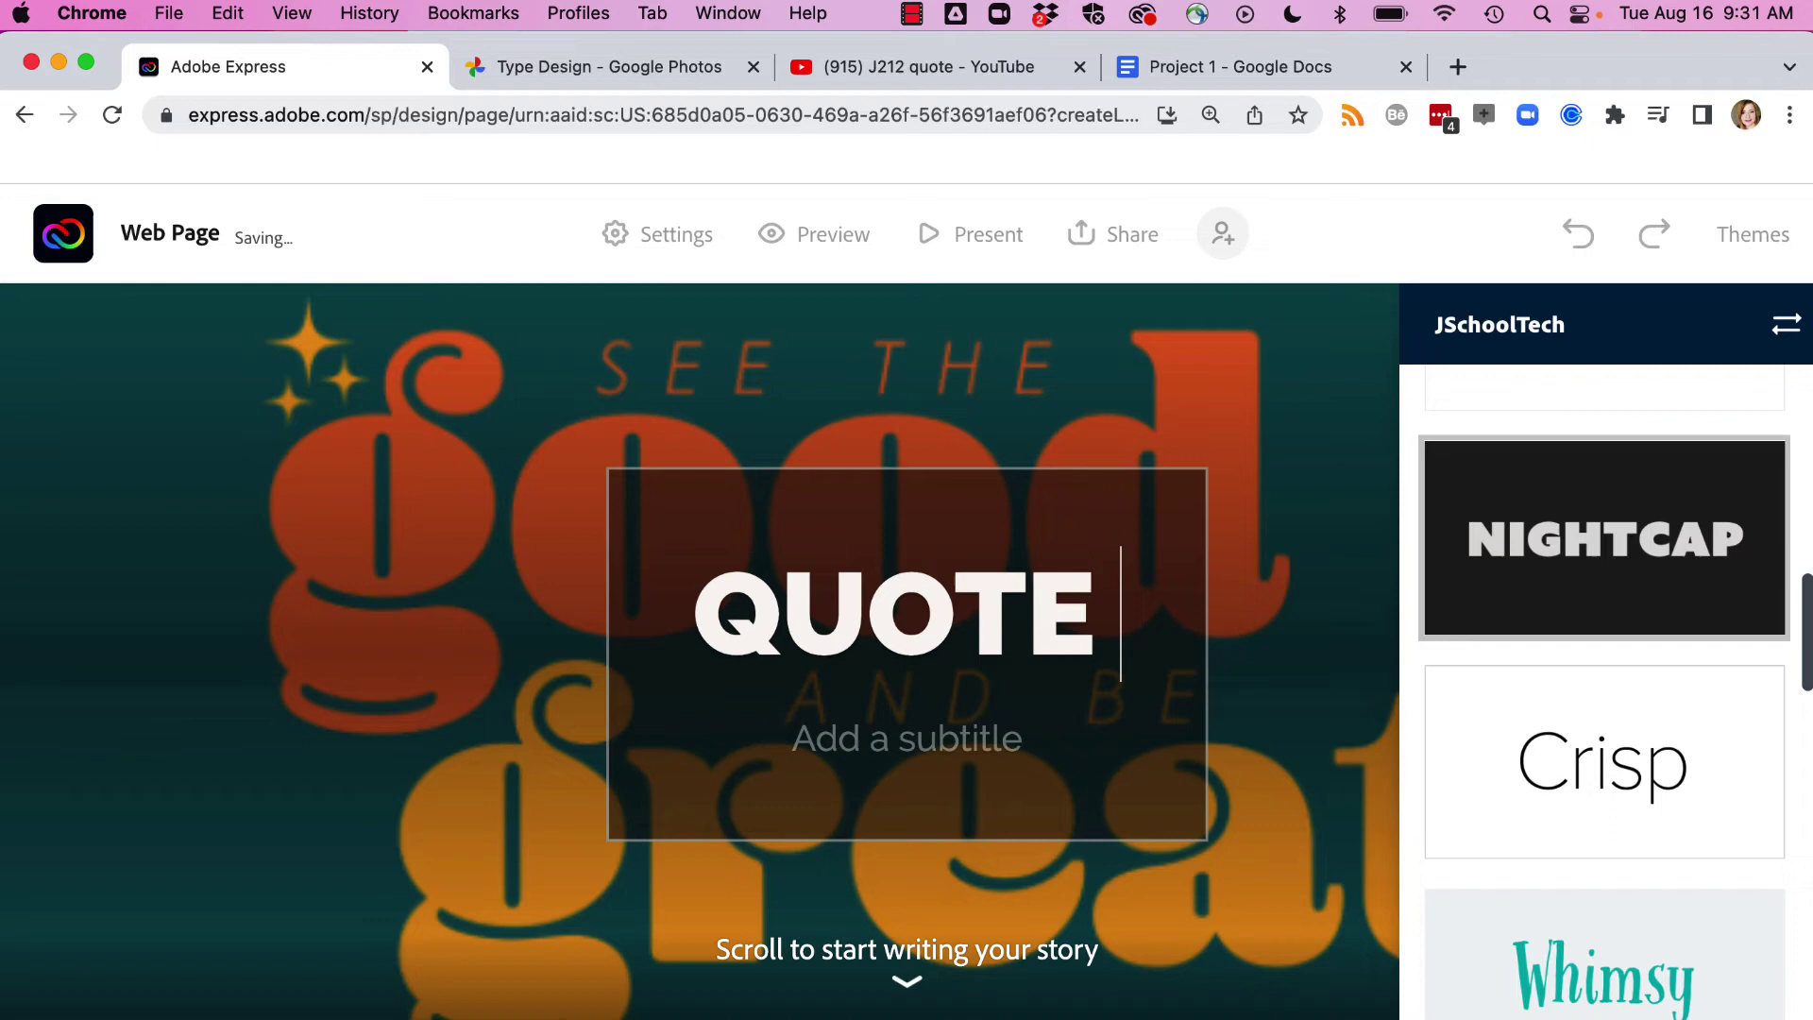
type("DESIGN")
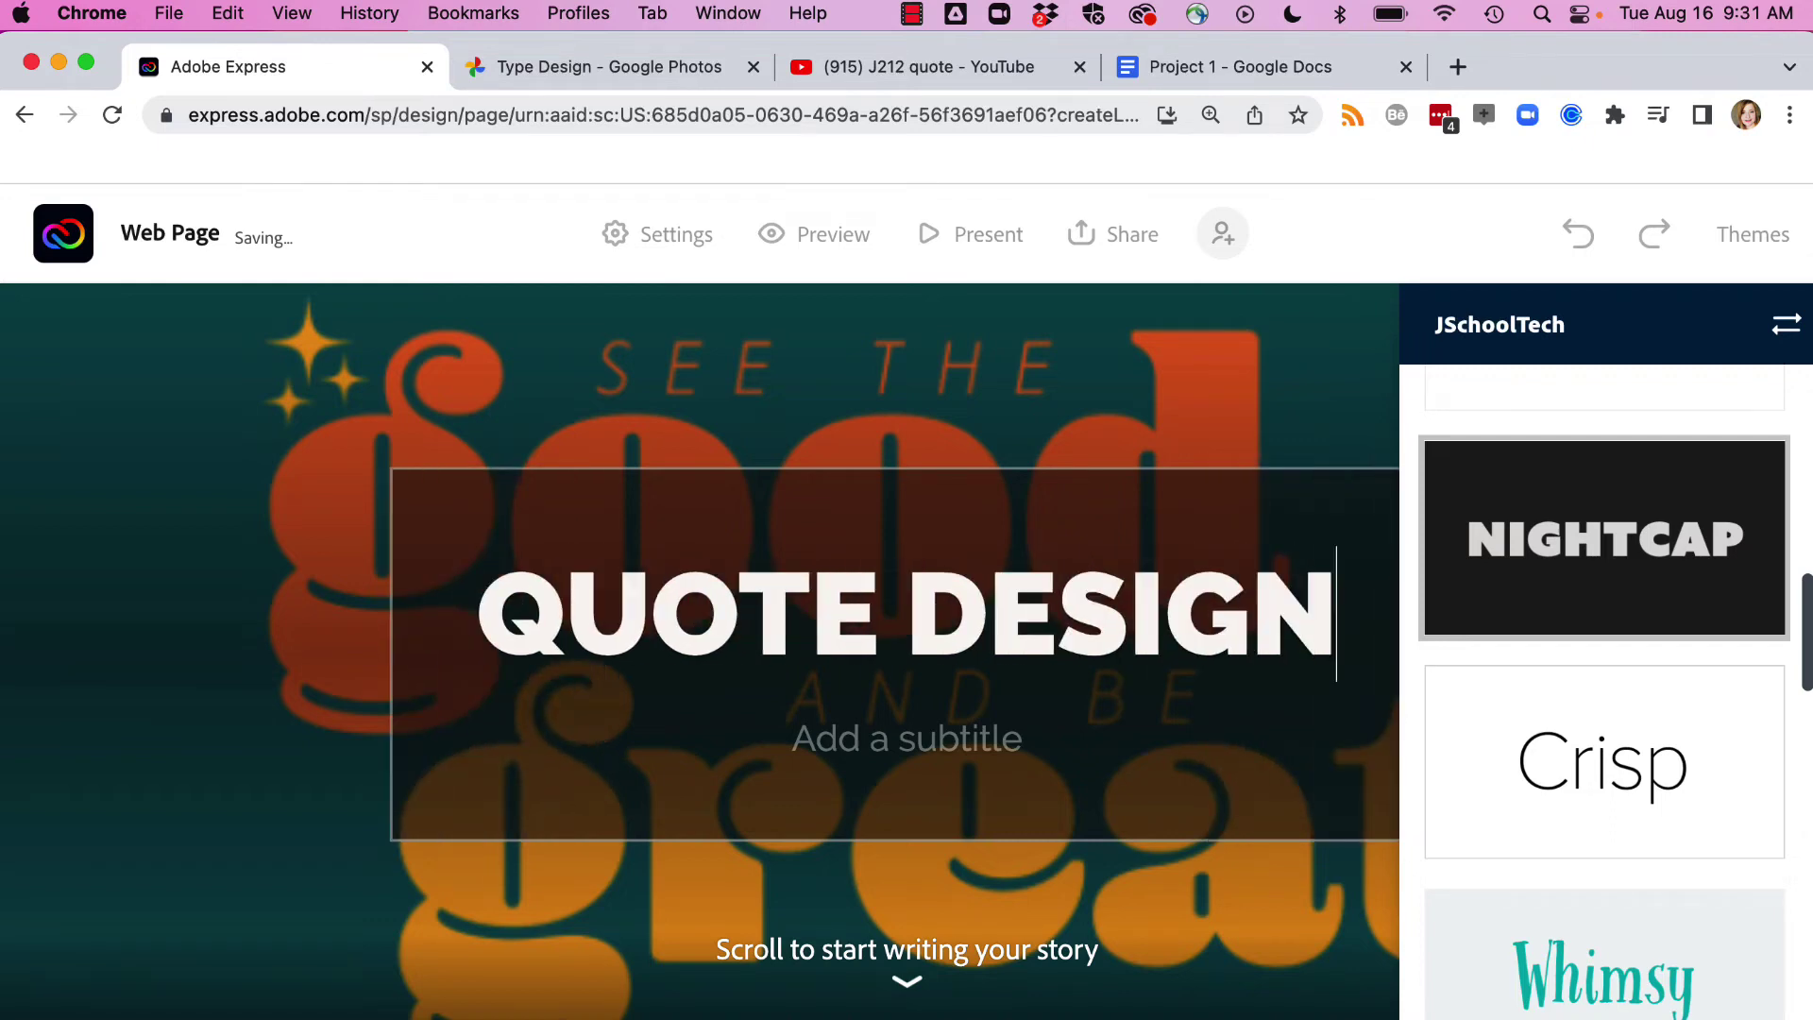
left_click(907, 755)
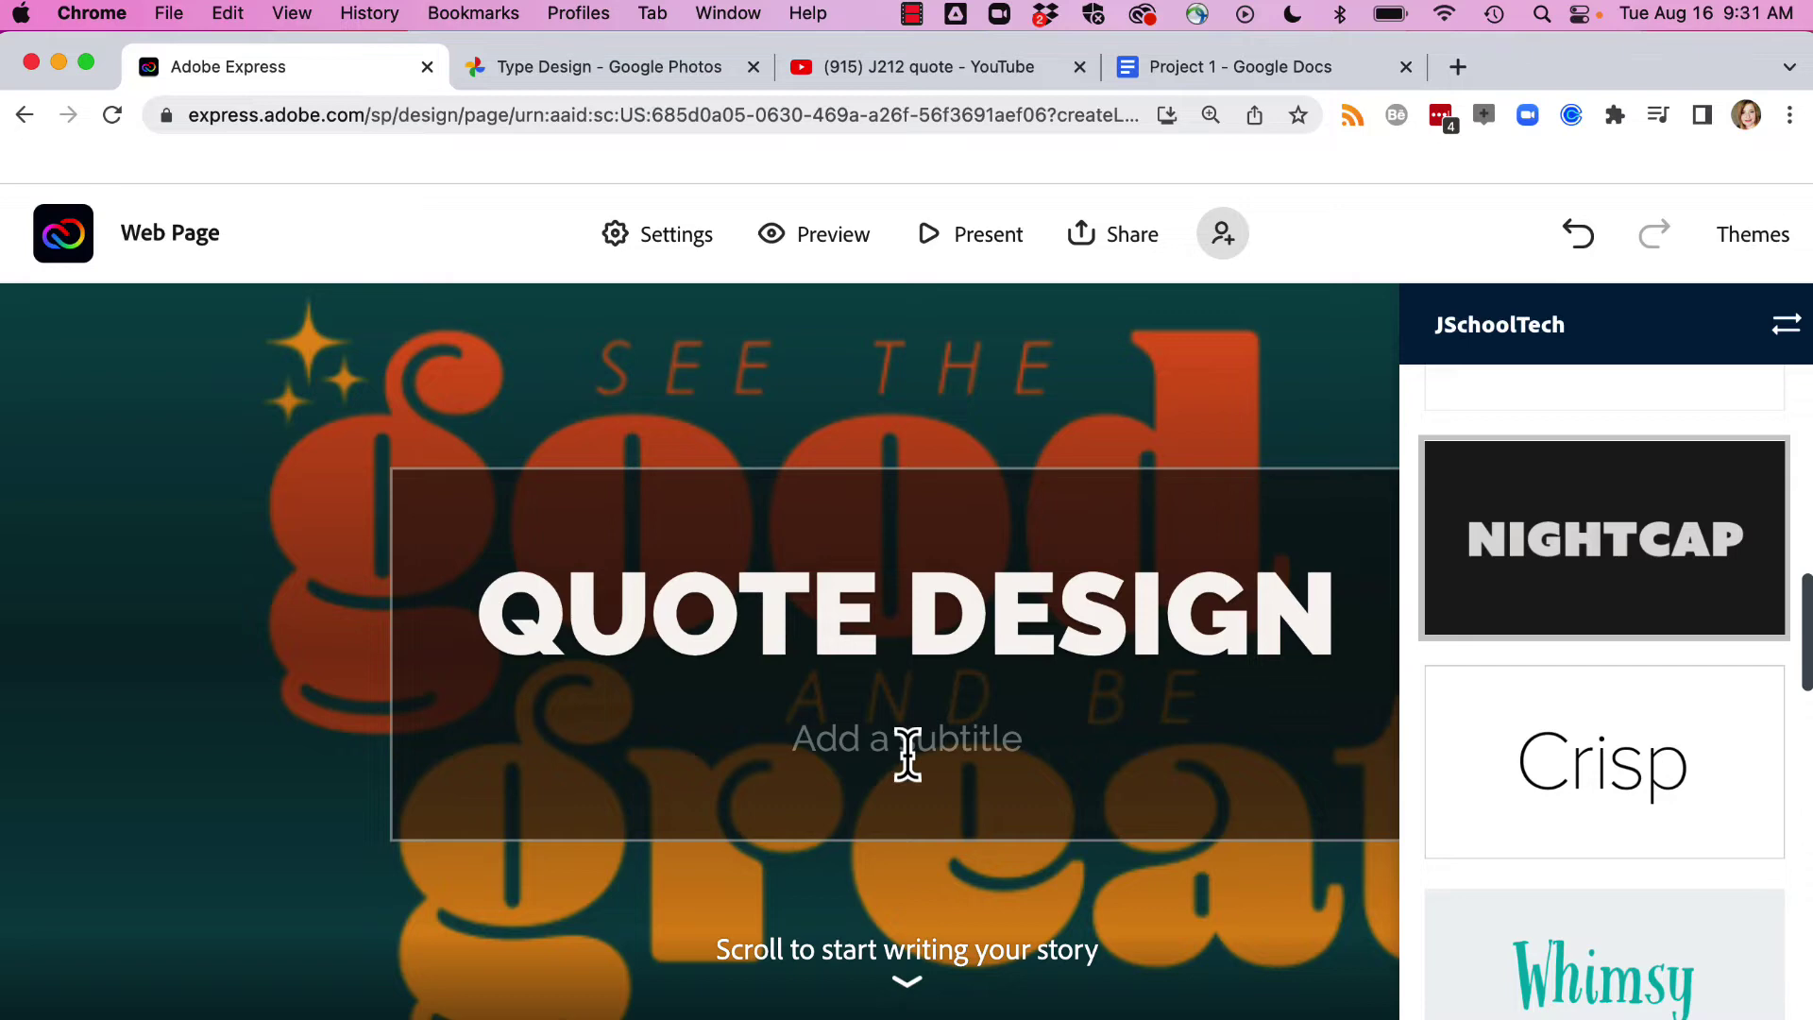
- Drag the QUOTE DESIGN title block to a centred position lower on the cover image
left_click(1349, 425)
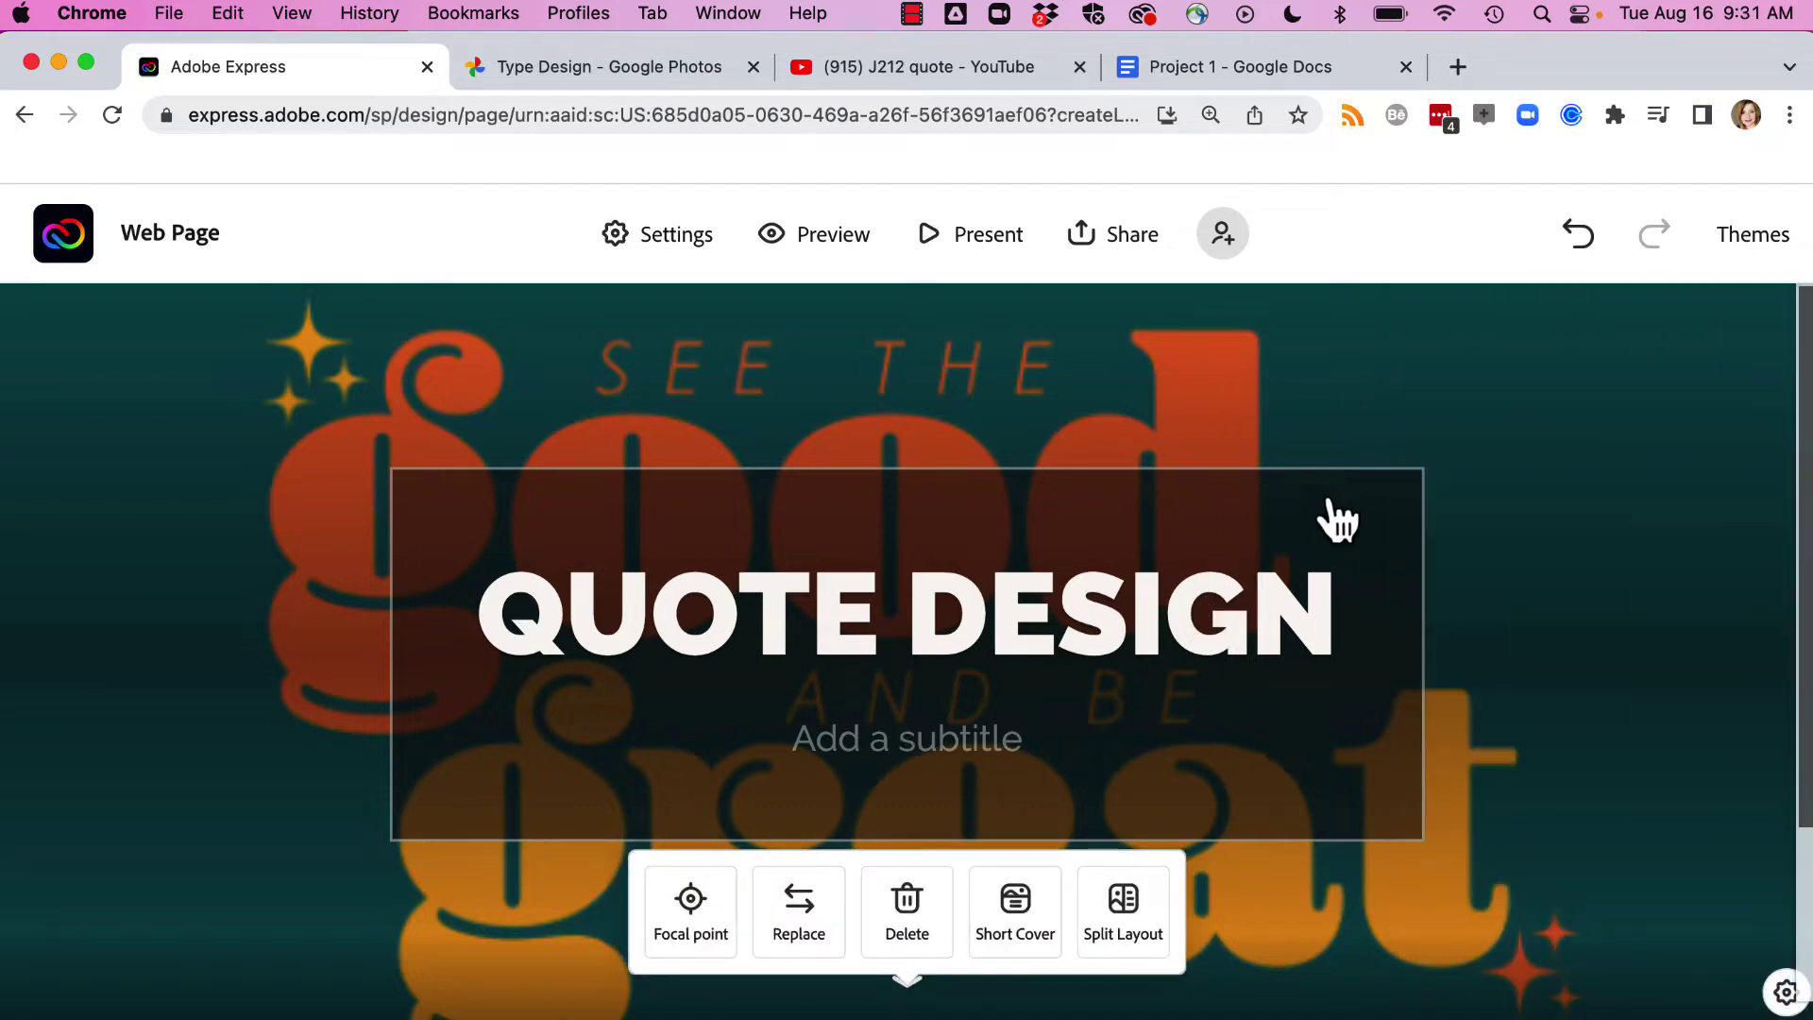
left_click_drag(1202, 599, 620, 372)
left_click_drag(817, 477, 457, 887)
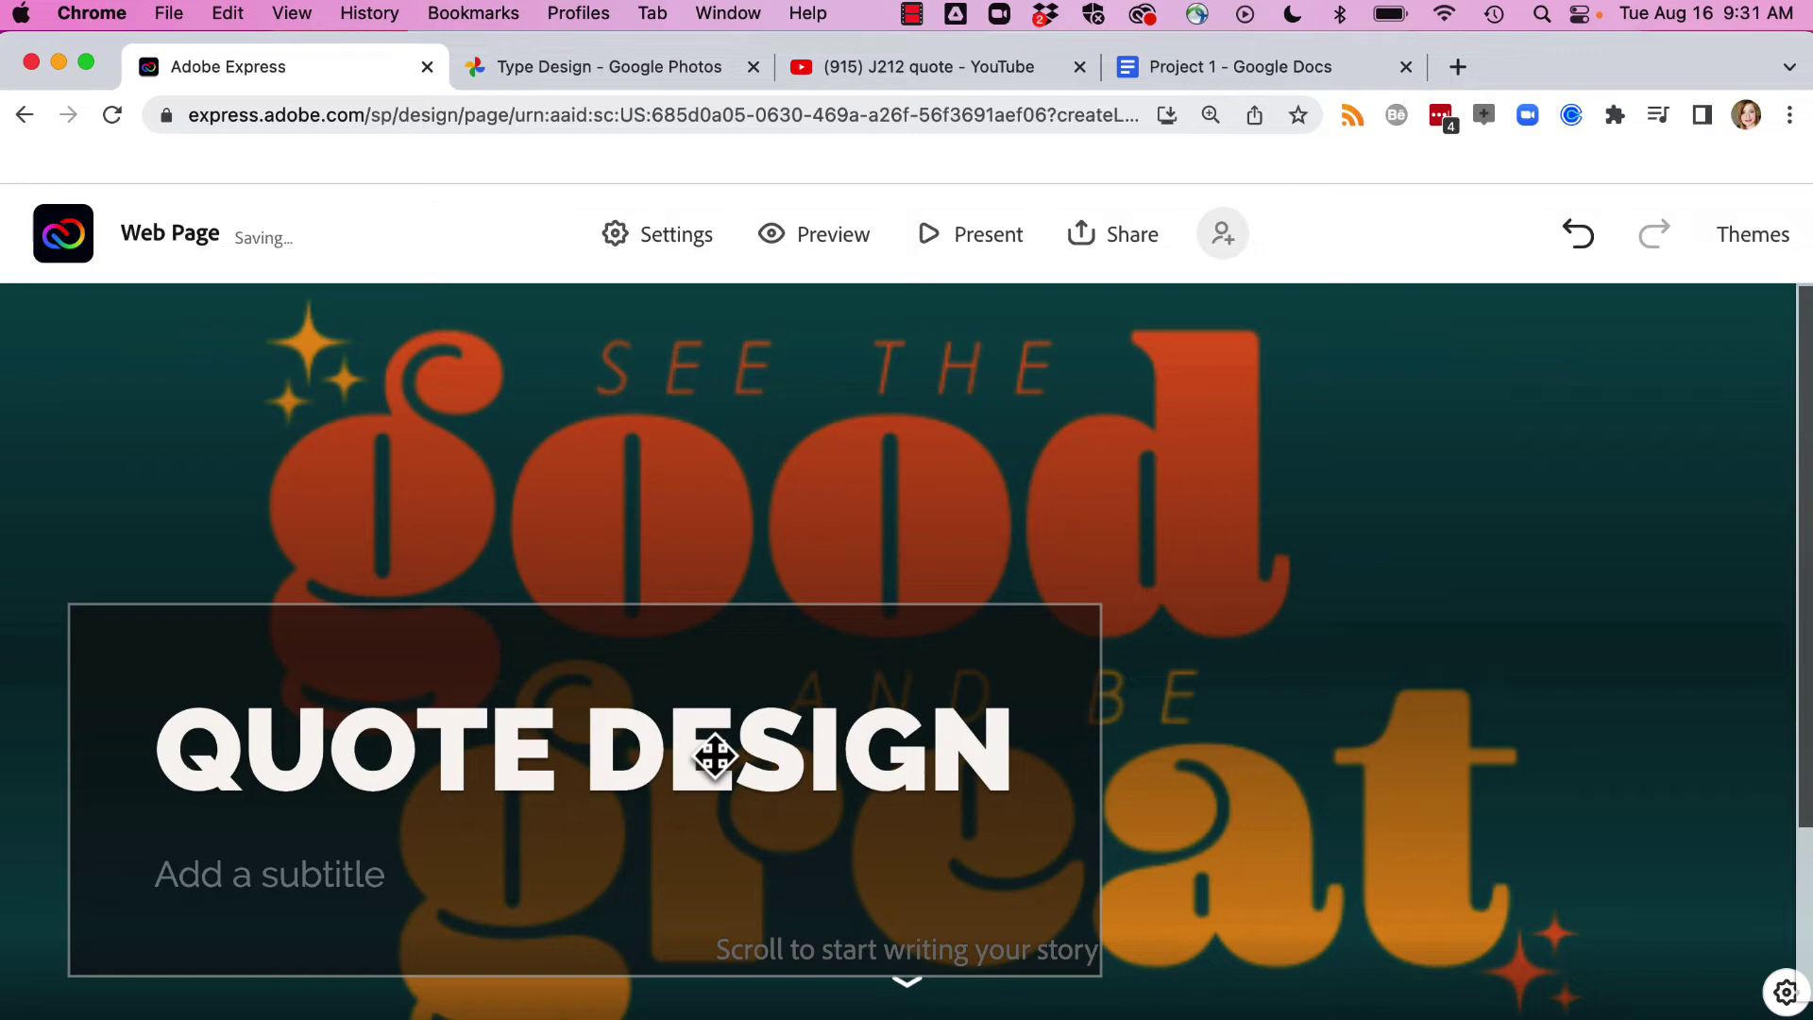
left_click_drag(714, 755, 676, 769)
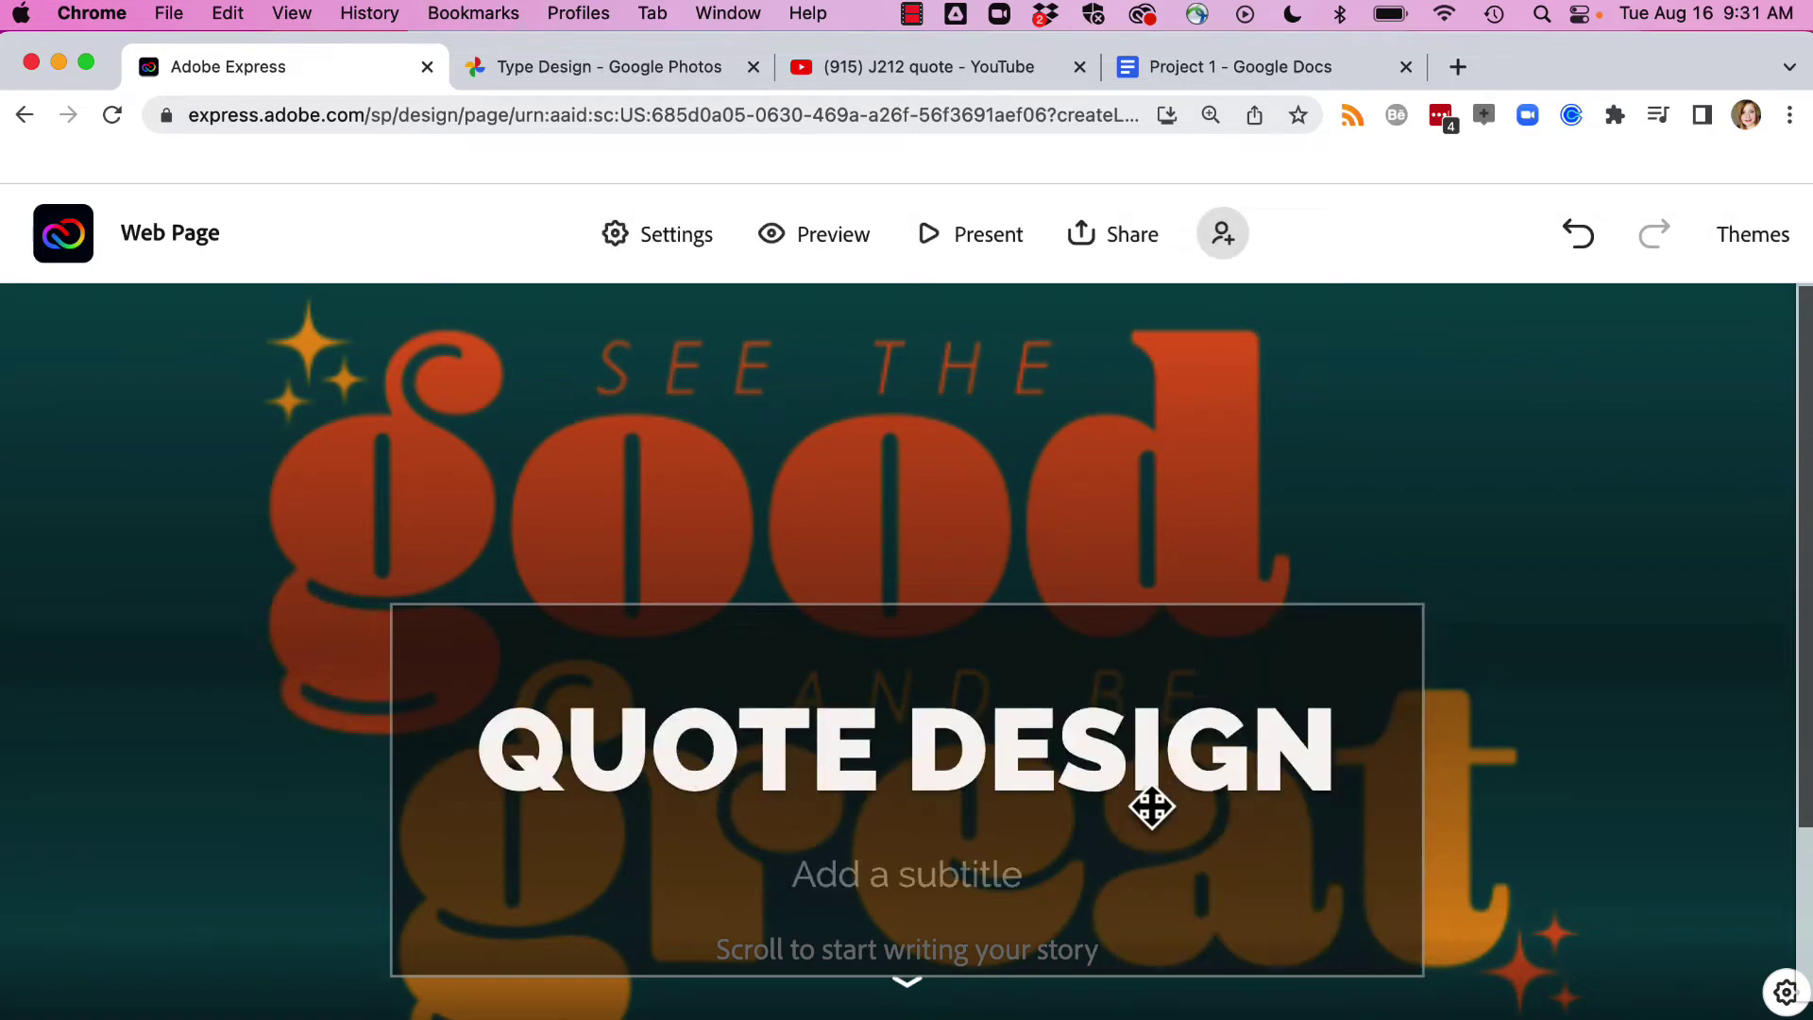
scroll(1492, 788, "down", 1)
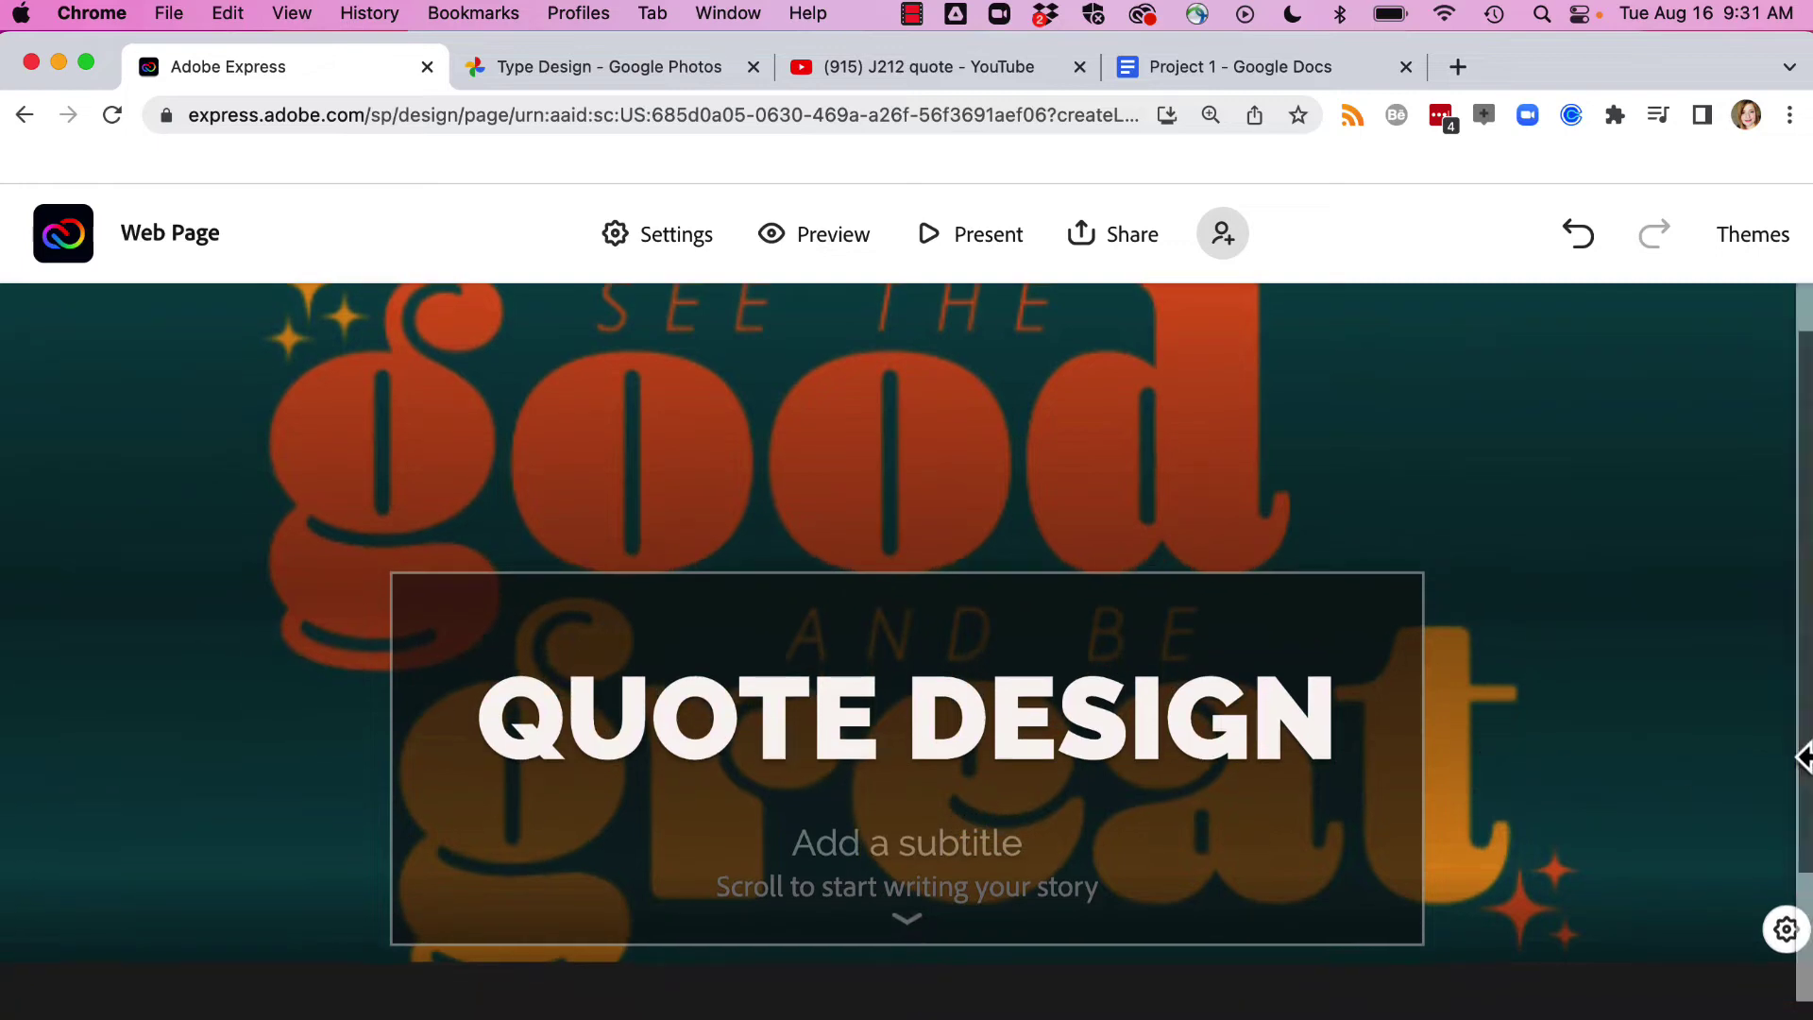
- Check the cover image's alt text setting, then scroll down to the block insert options
left_click(1784, 935)
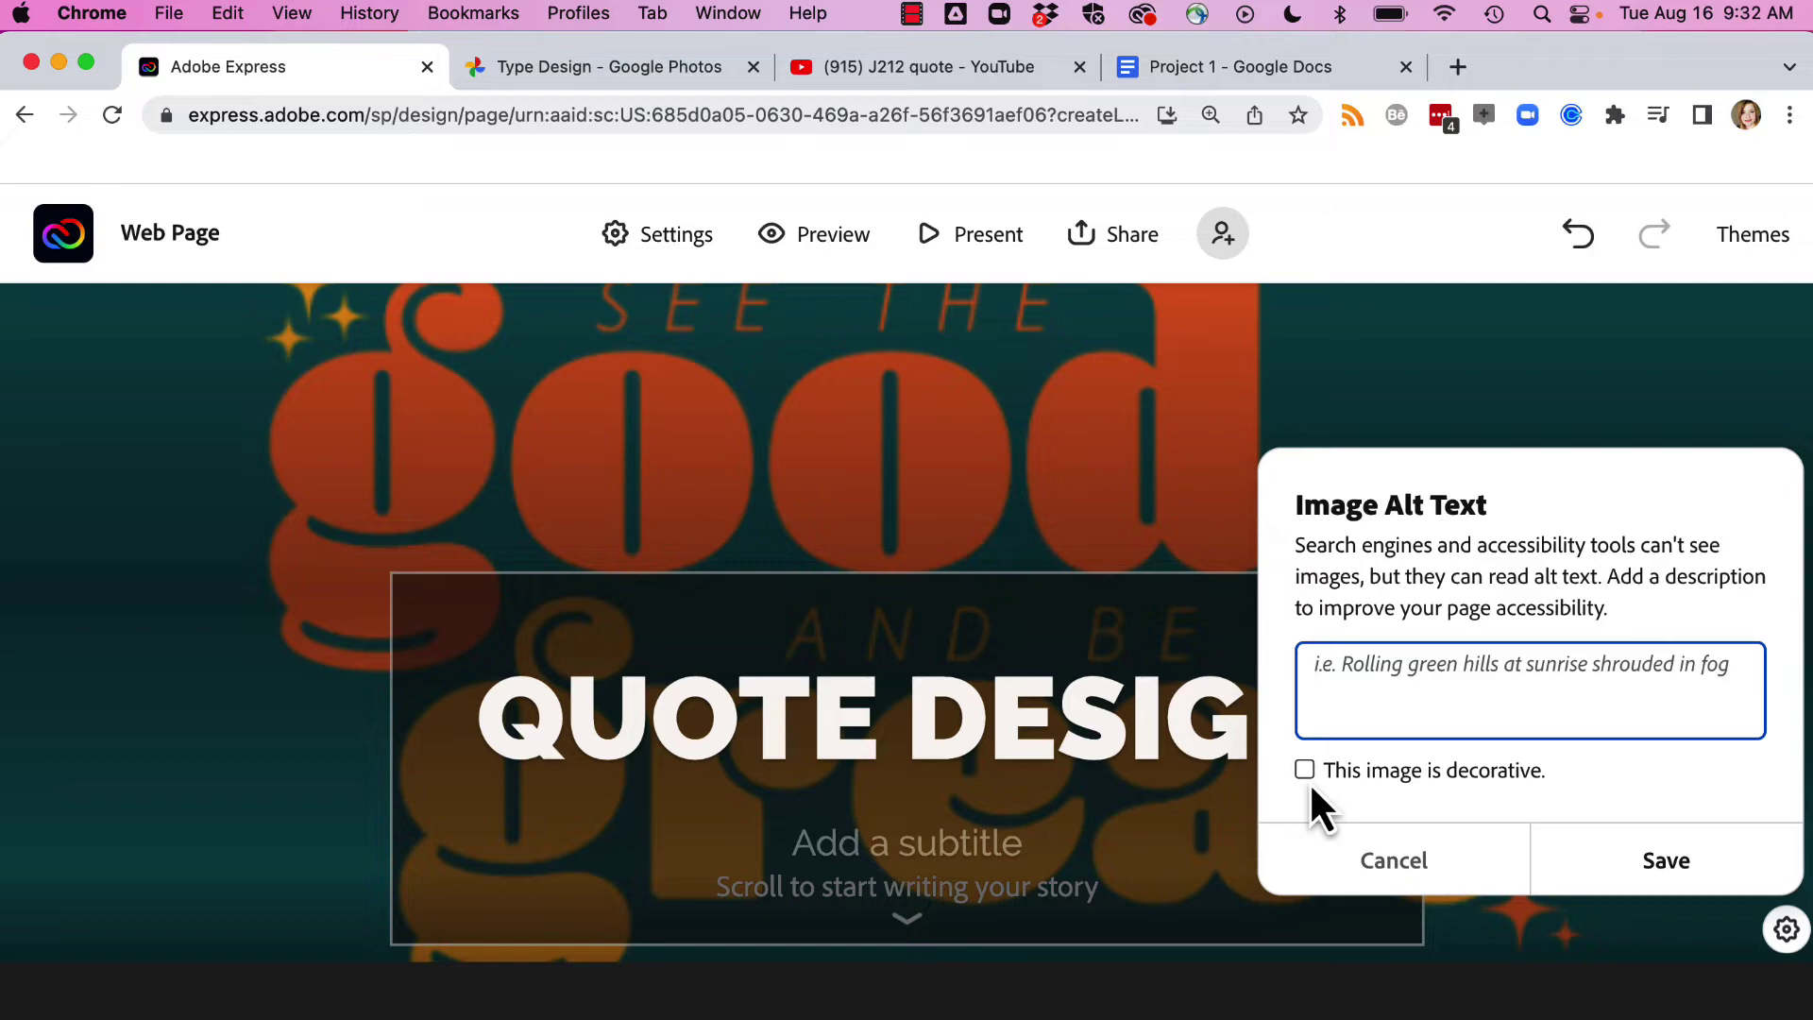
scroll(687, 957, "down", 2)
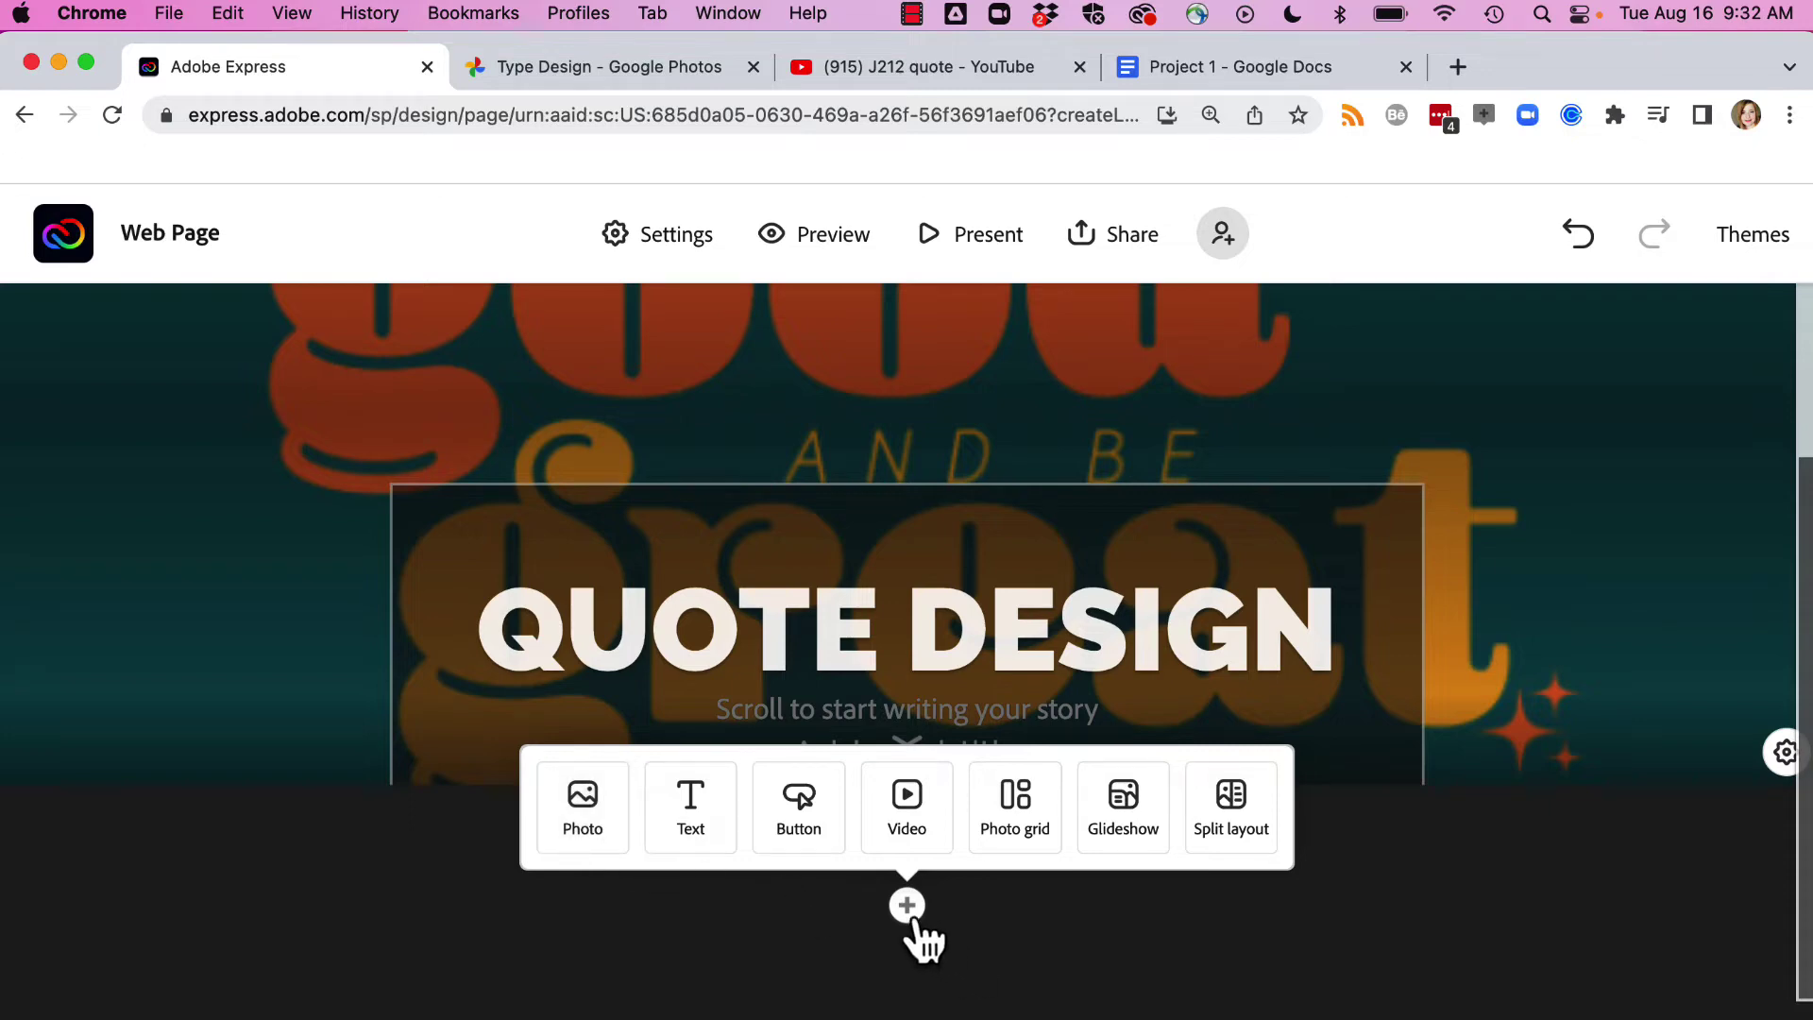
- Add a text block below the cover holding the goal line pasted from Google Docs
left_click(701, 814)
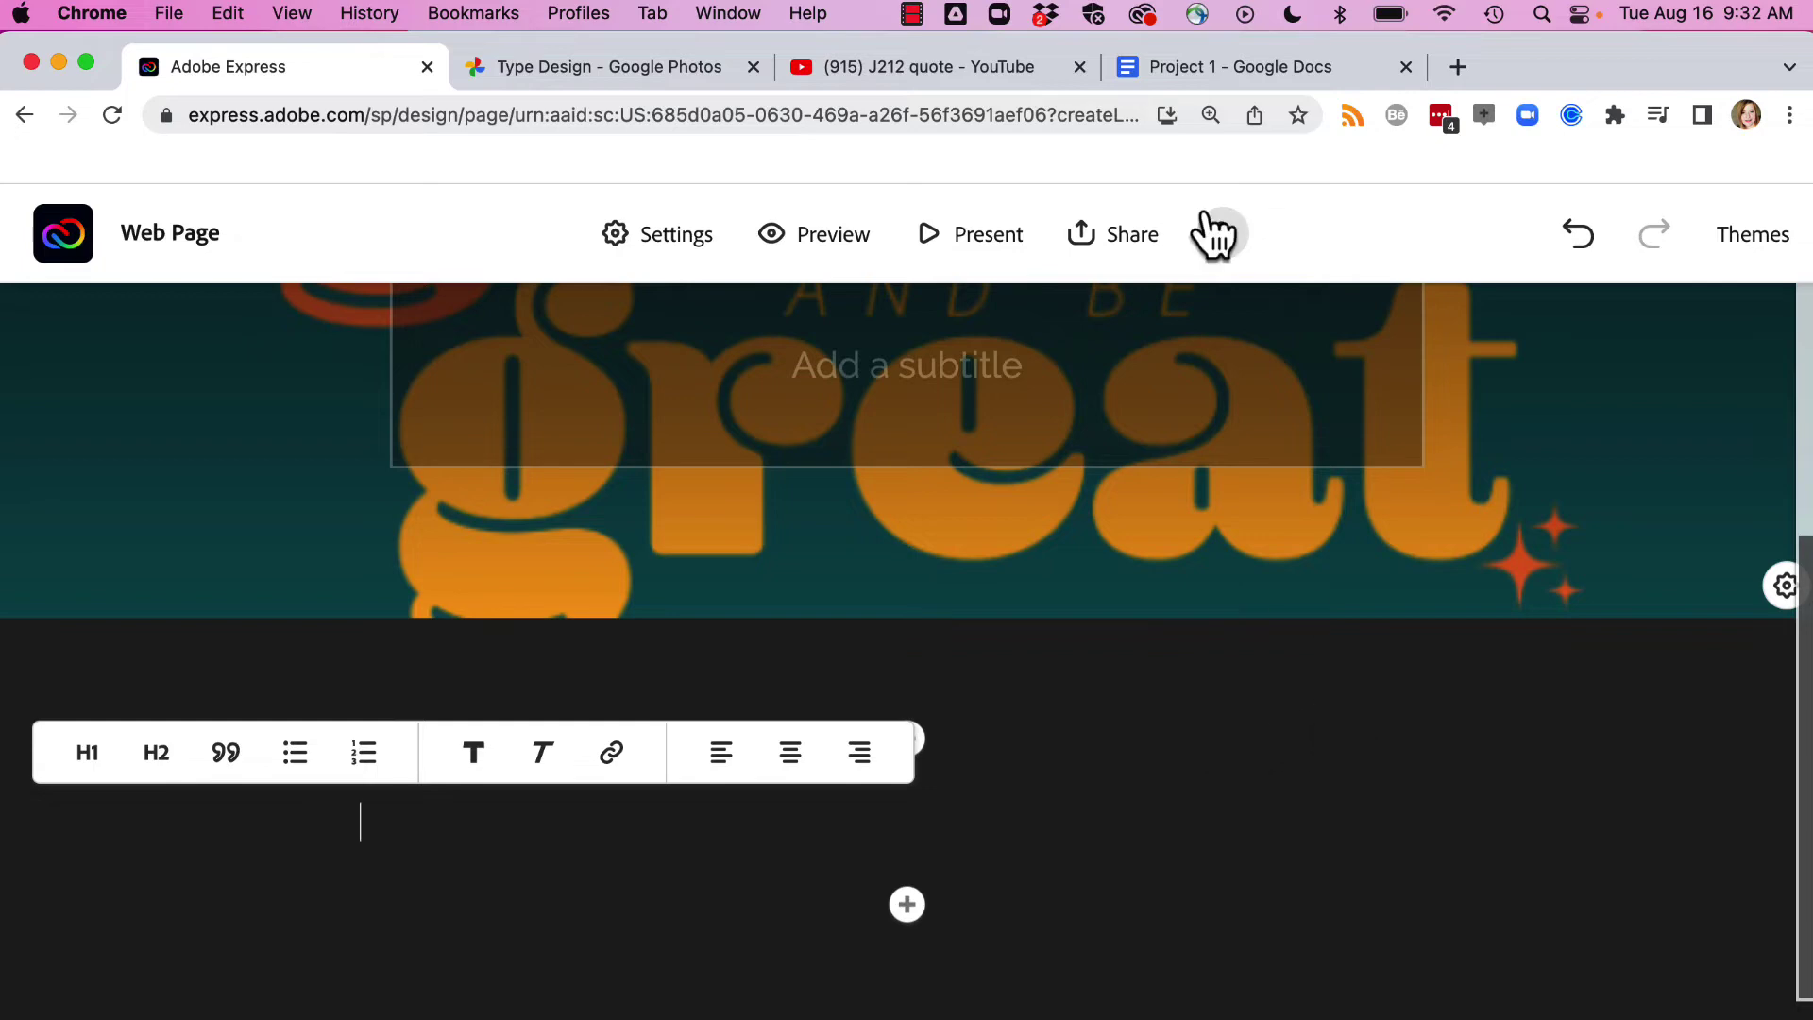
left_click(1237, 66)
left_click(372, 68)
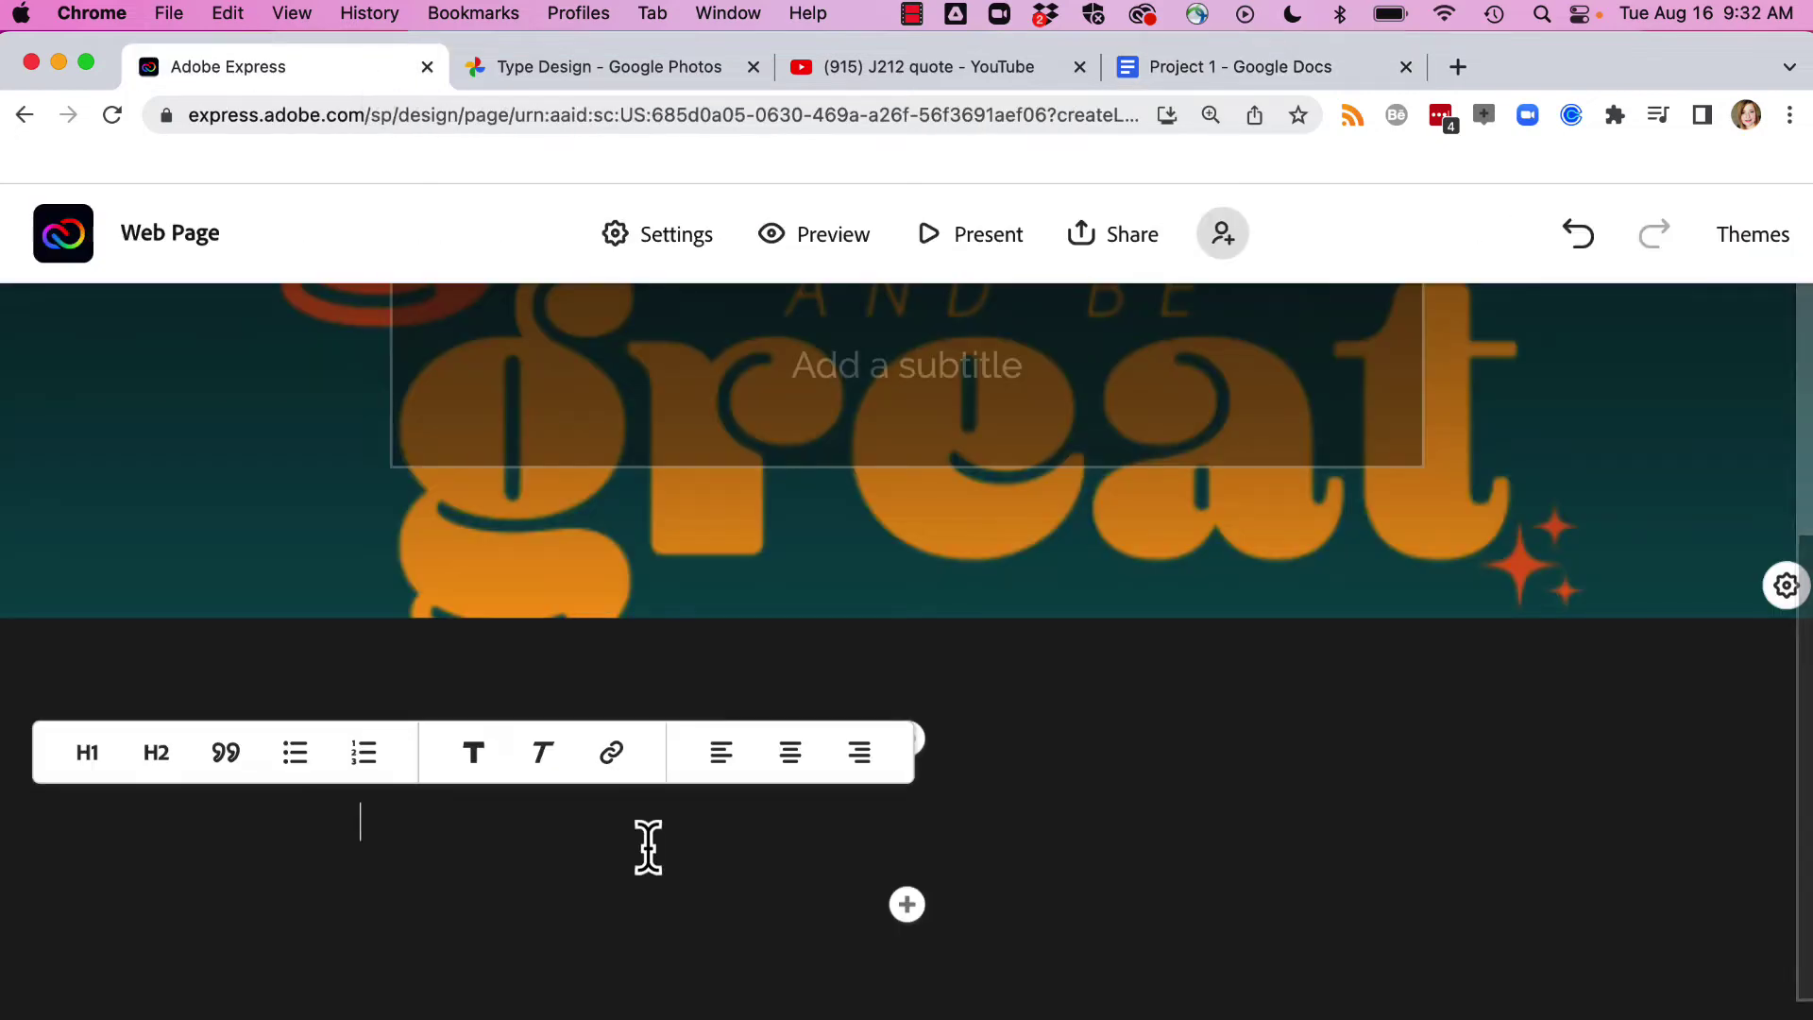
type("Goal: Design favorite quote or lyric")
- Format 'Goal: Design favorite quote or lyric' as an H1 heading
triple_click(703, 840)
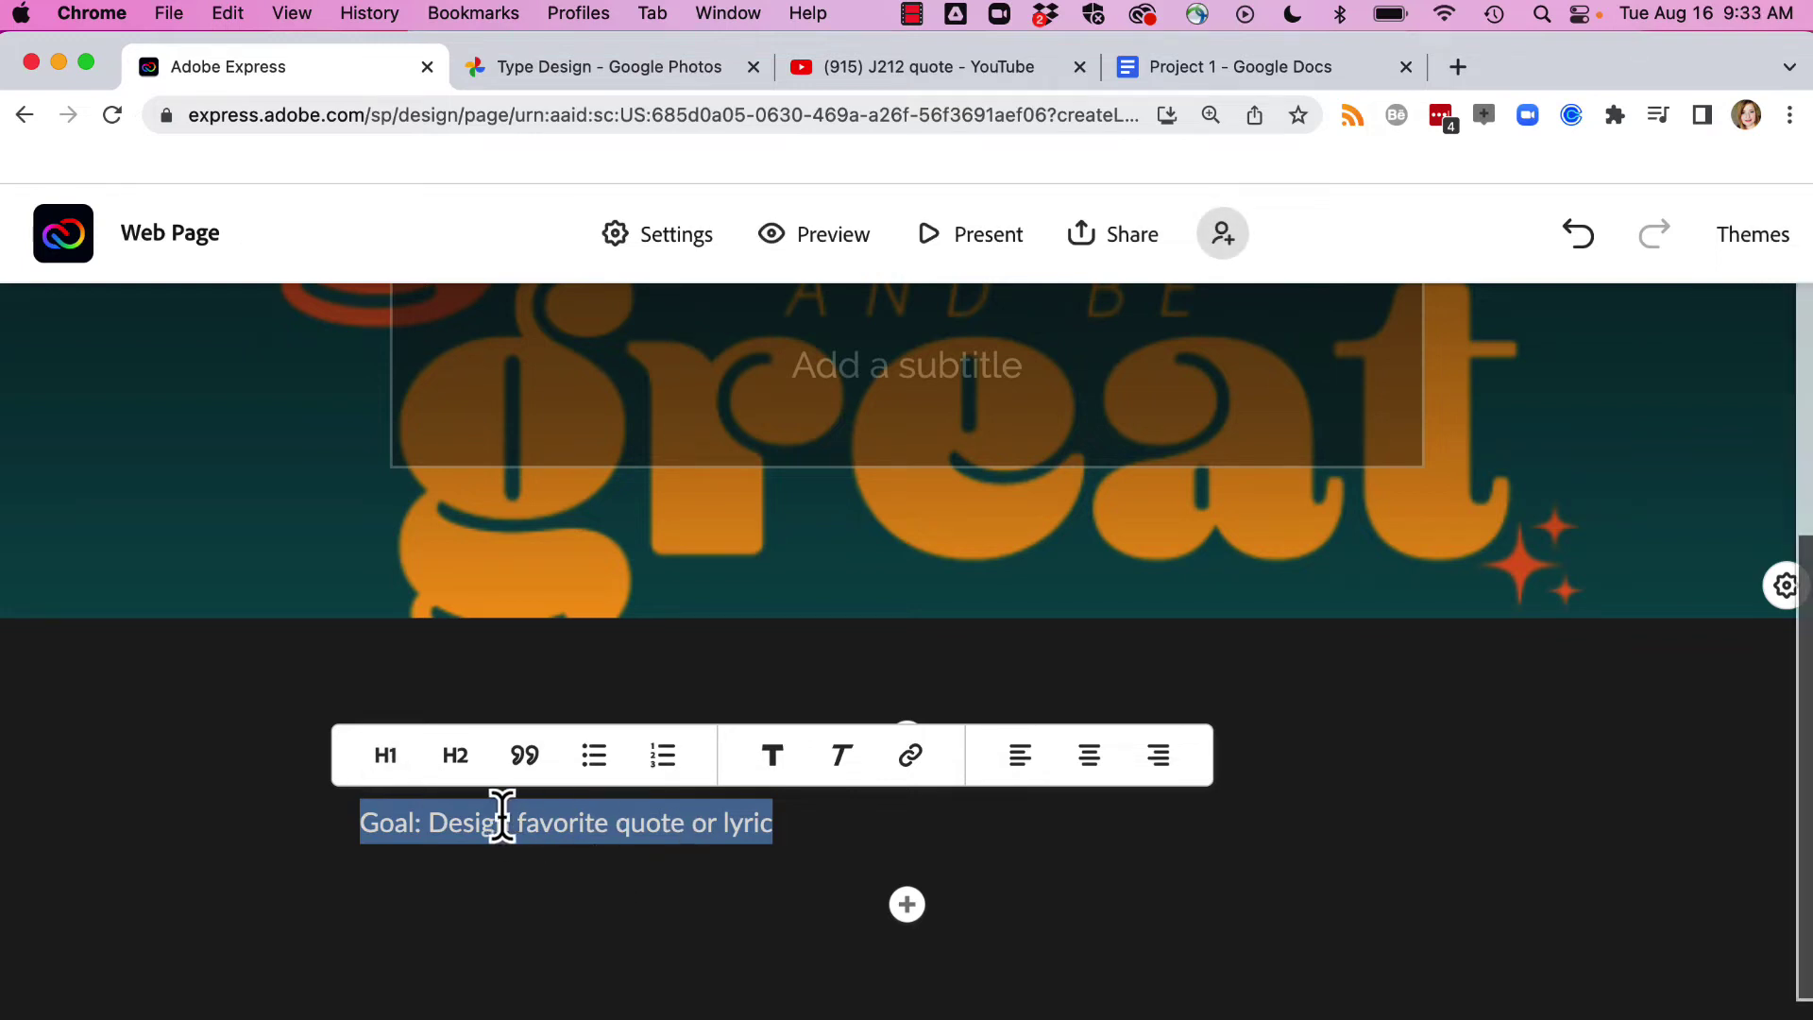
left_click(383, 766)
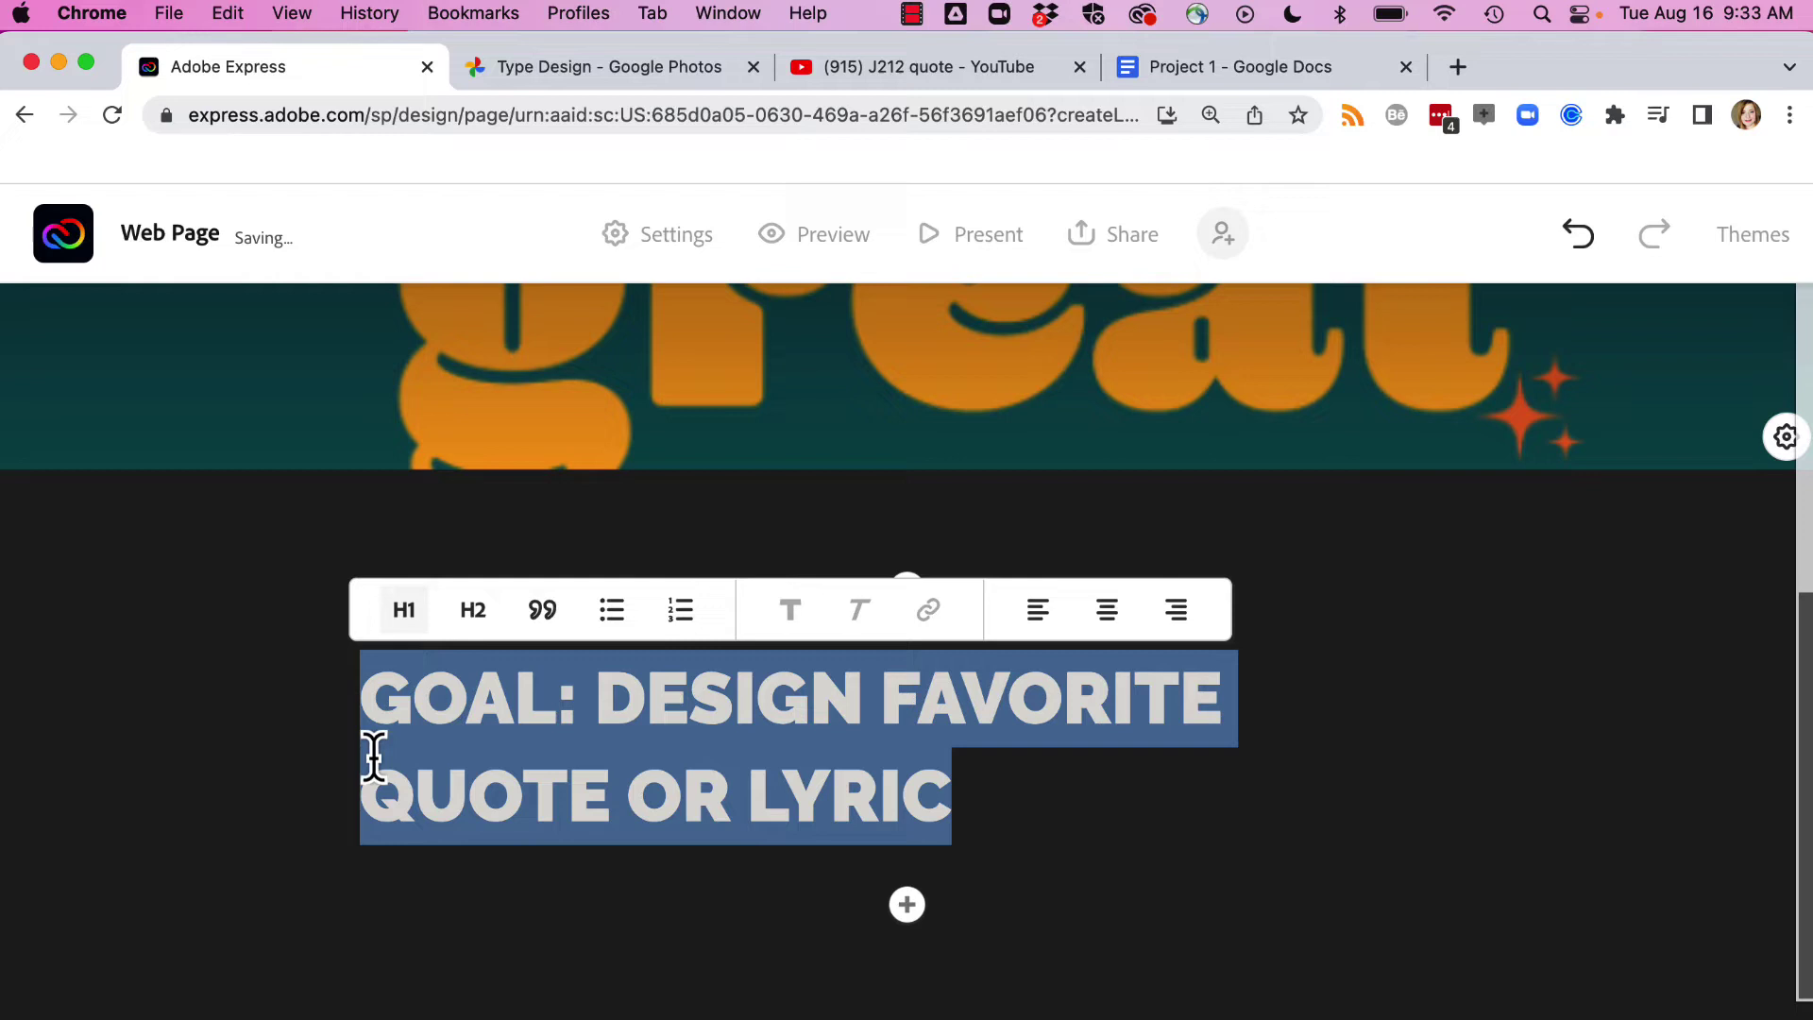
left_click(476, 609)
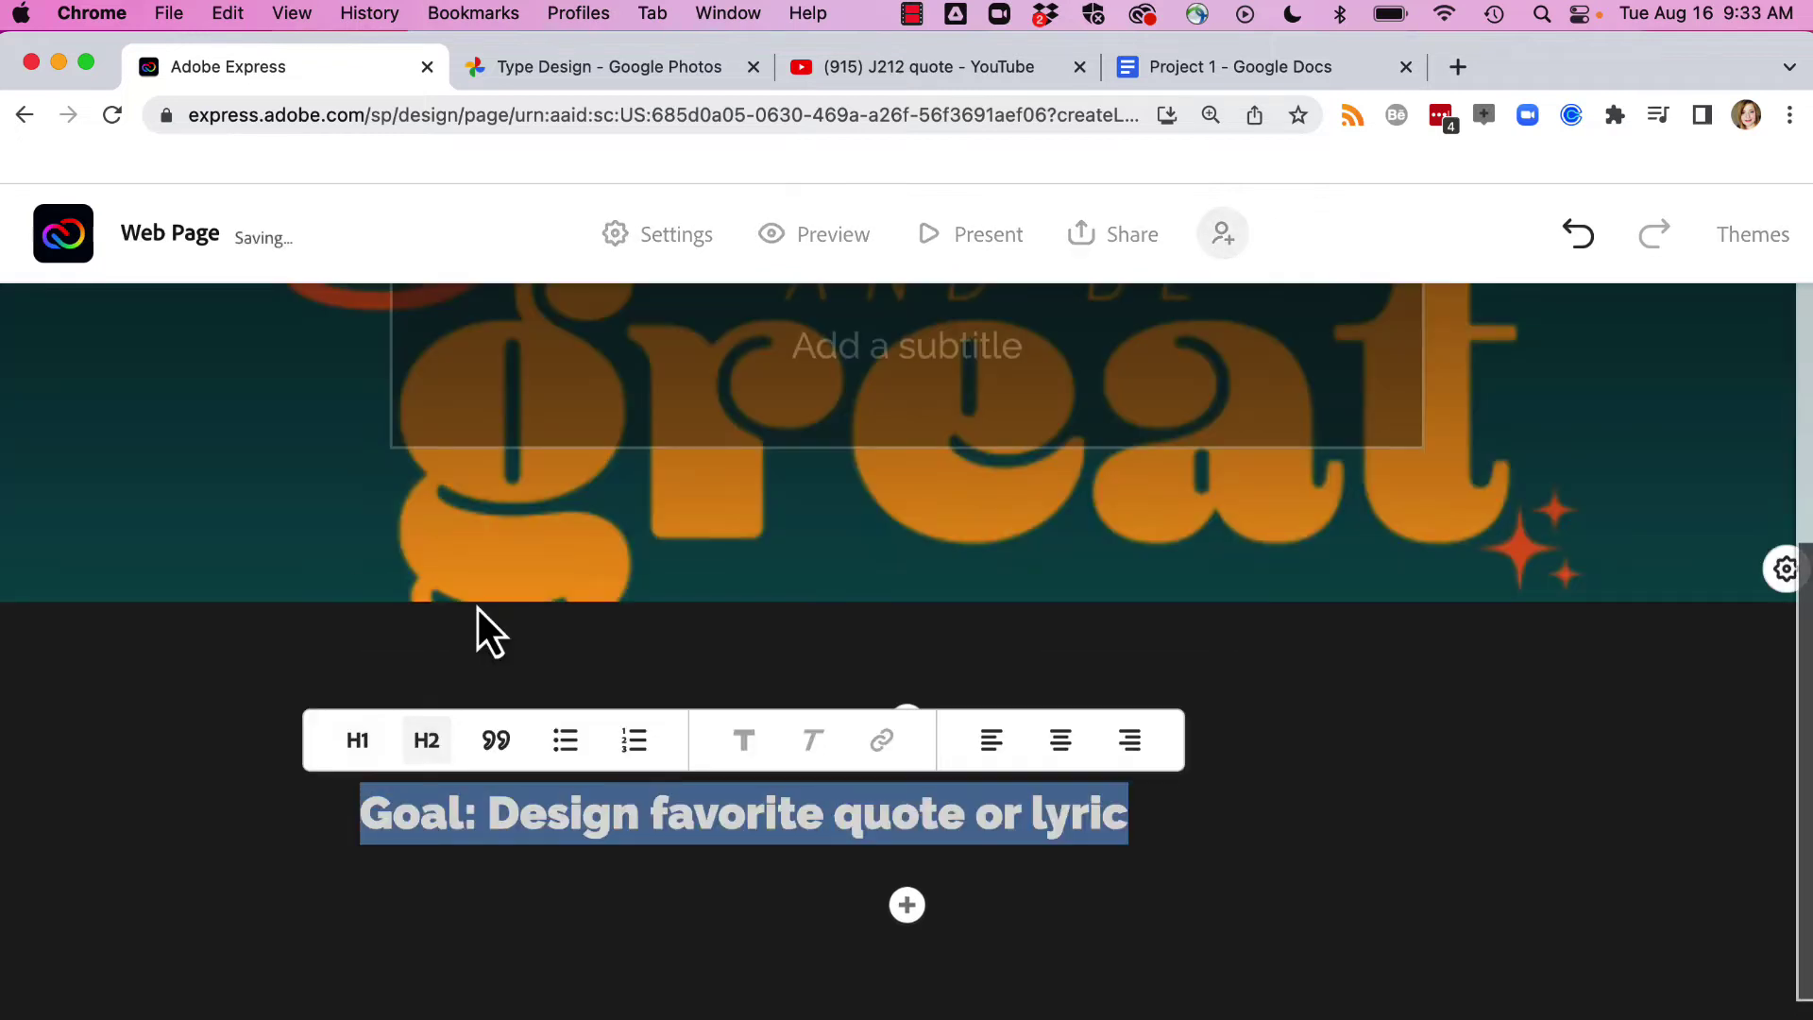
left_click(356, 741)
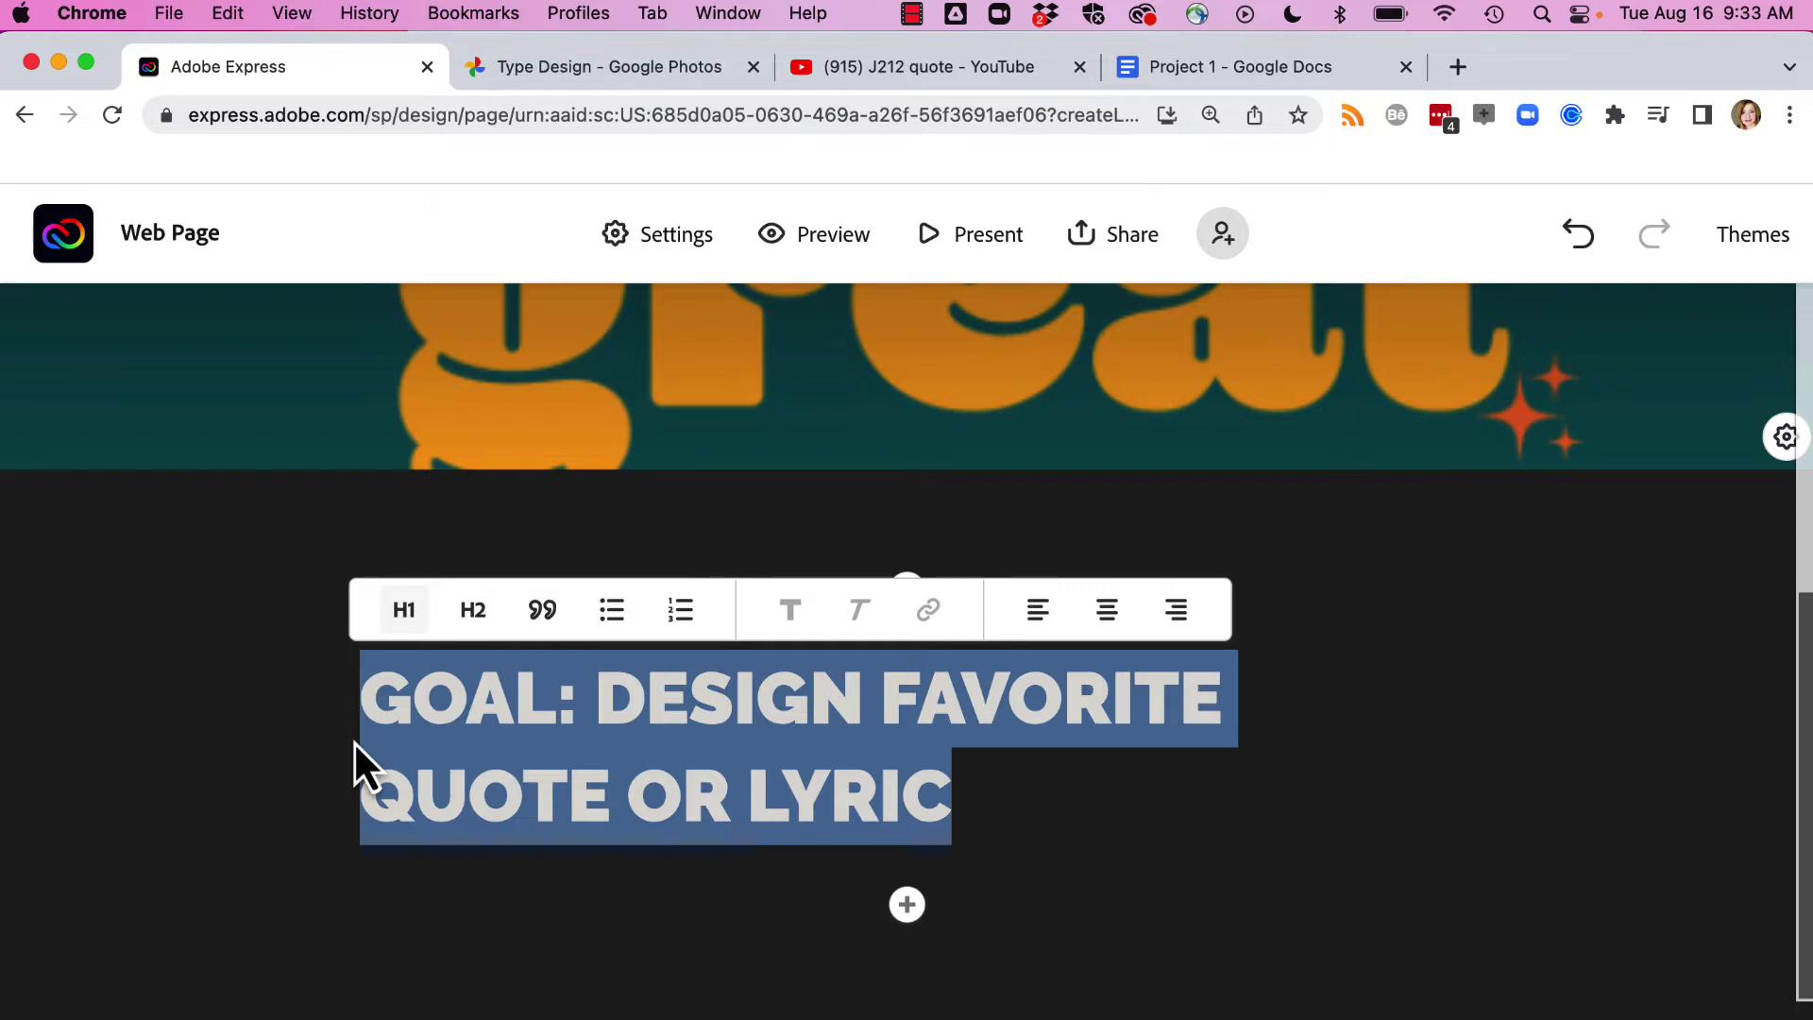
- Browse the page themes list again, then bring up the add-block choices below the GOAL heading
left_click(1117, 761)
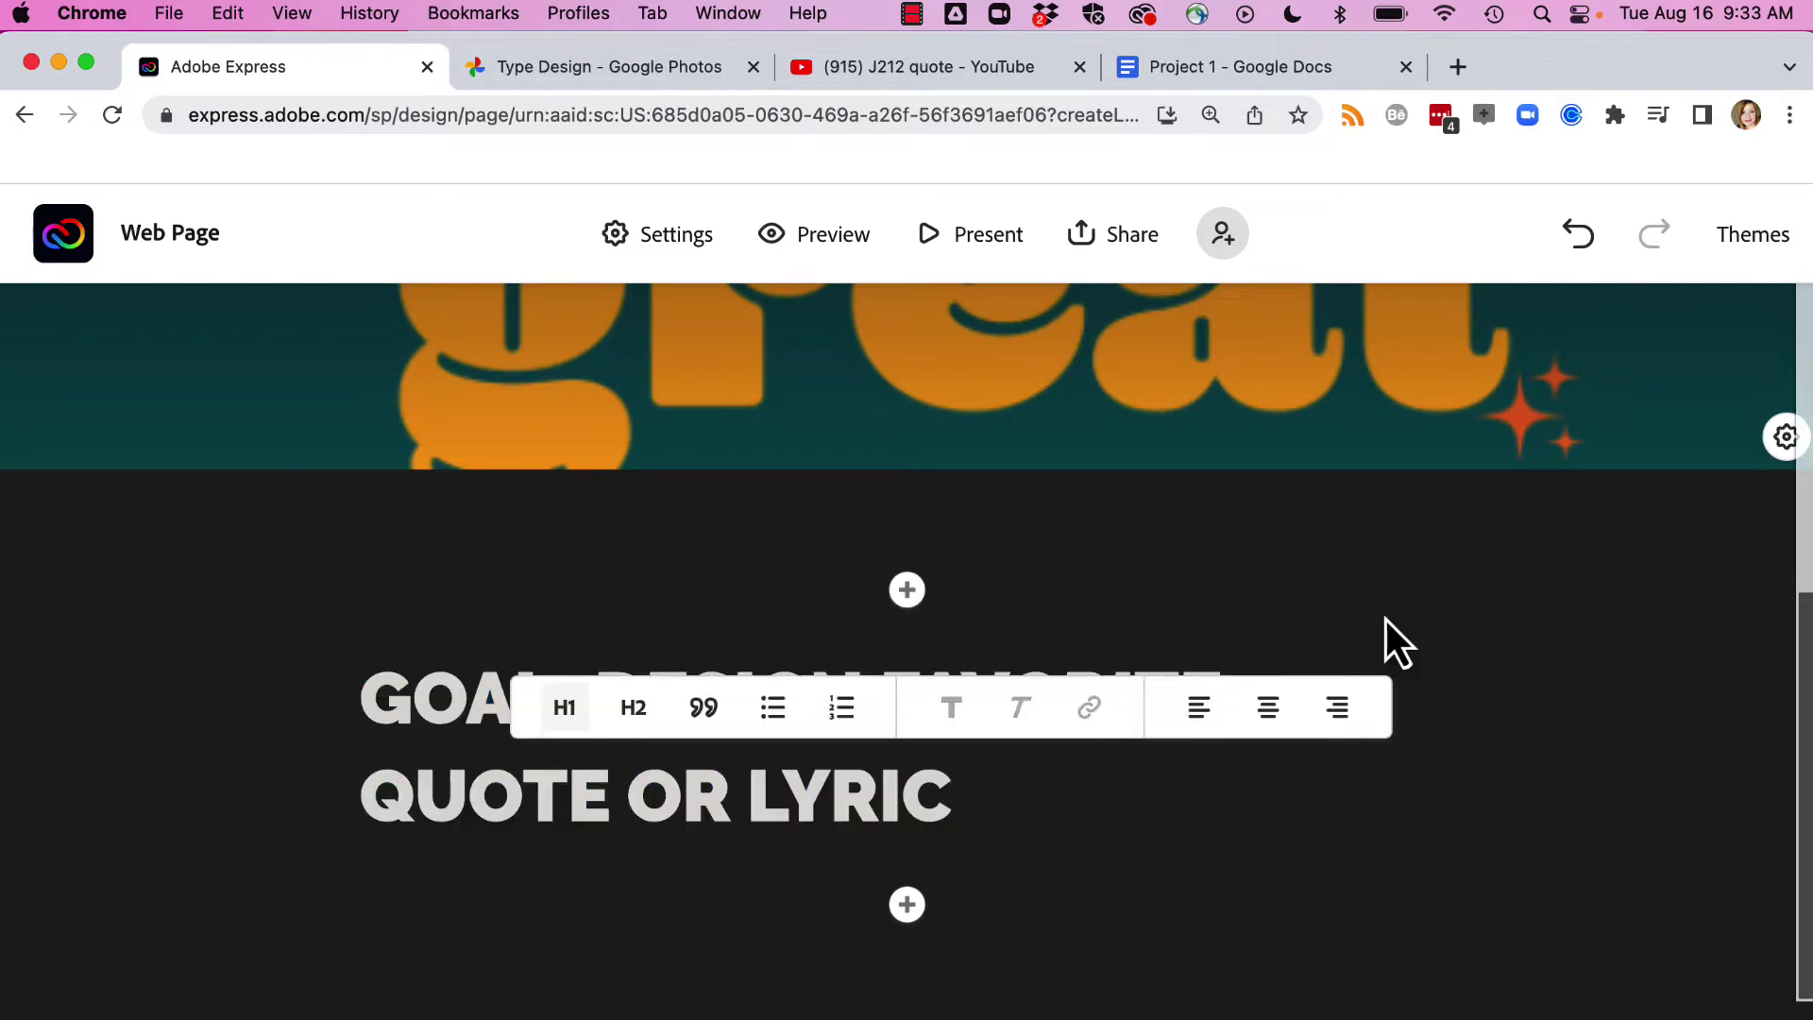
scroll(1422, 599, "up", 5)
left_click(1751, 240)
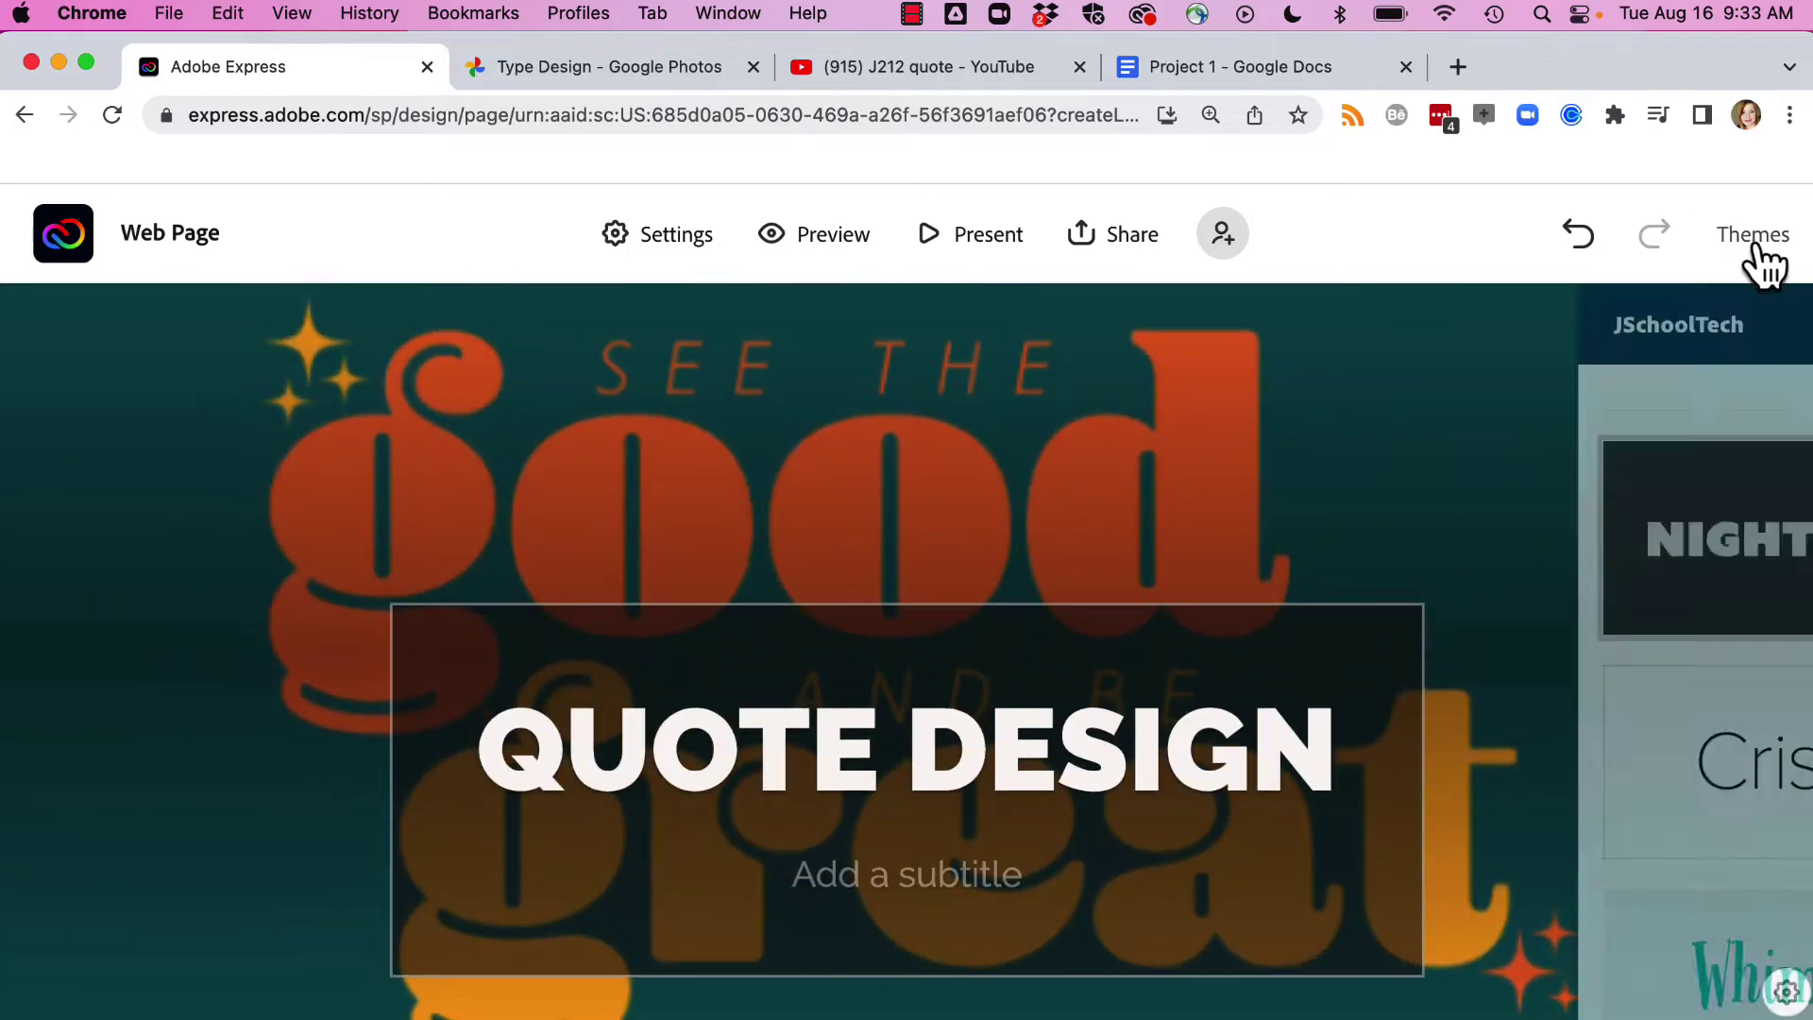
scroll(1570, 749, "up", 2)
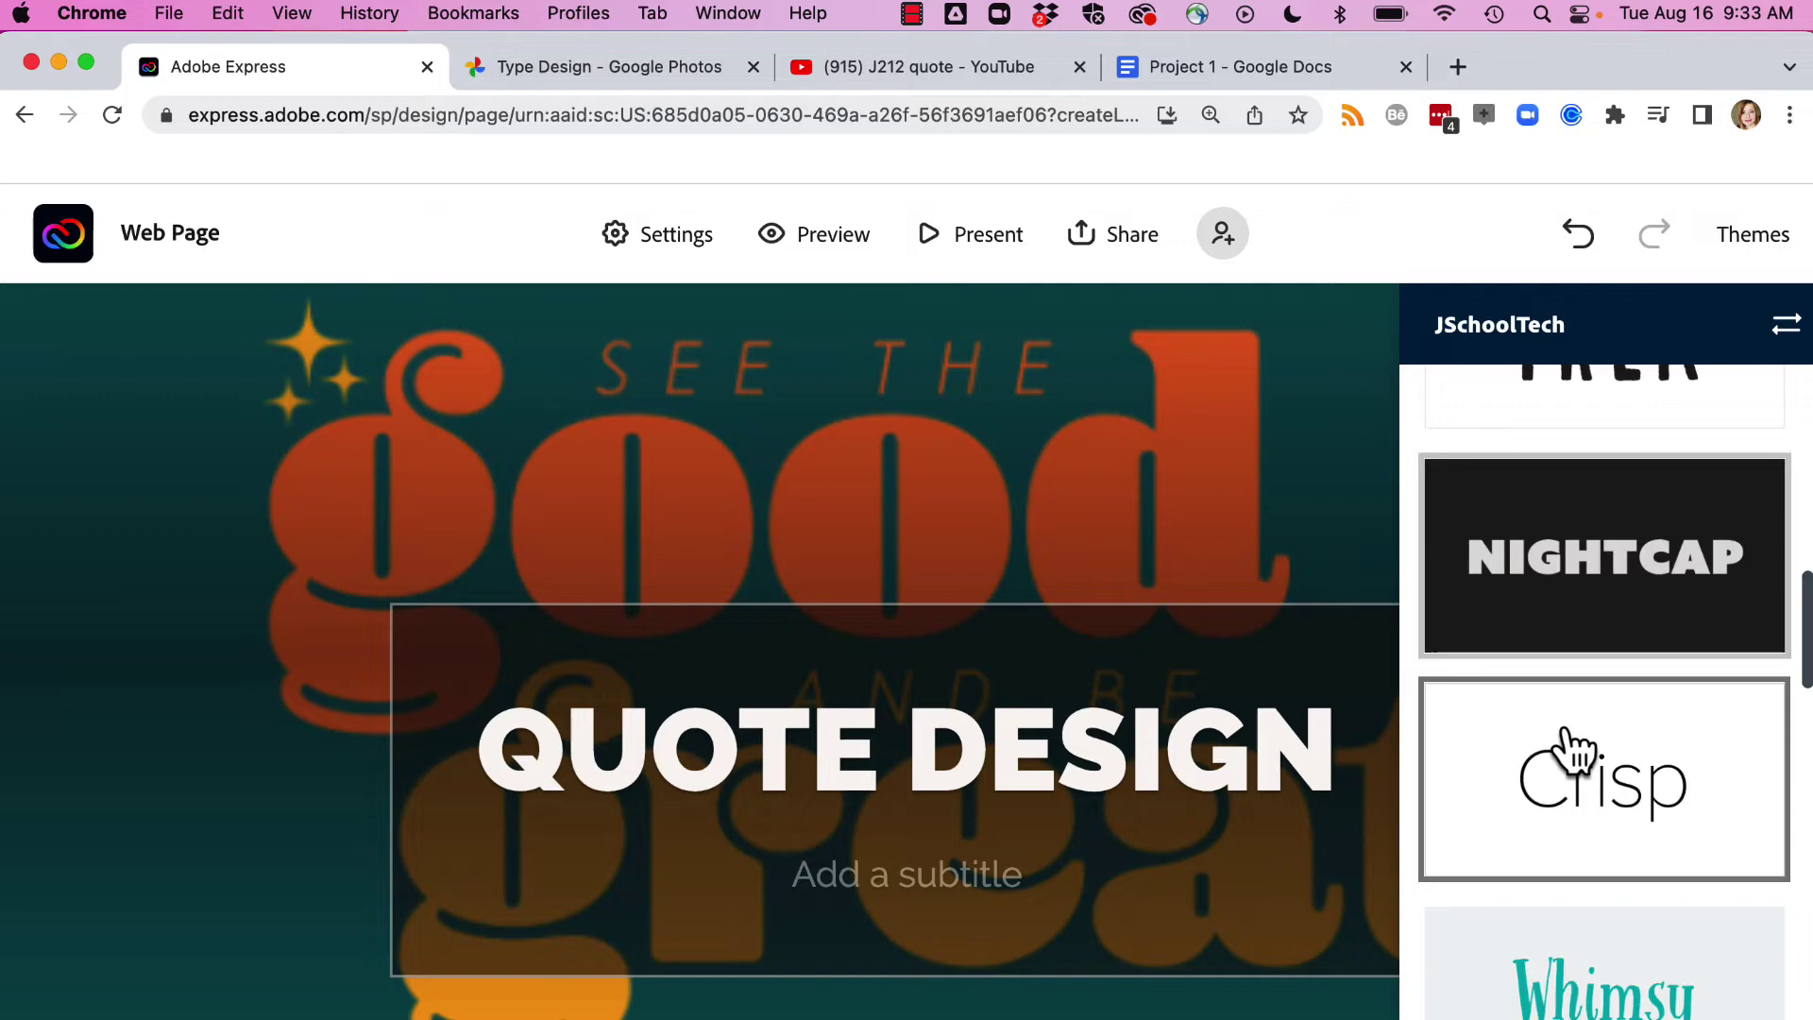
scroll(1572, 751, "up", 3)
scroll(1572, 750, "down", 10)
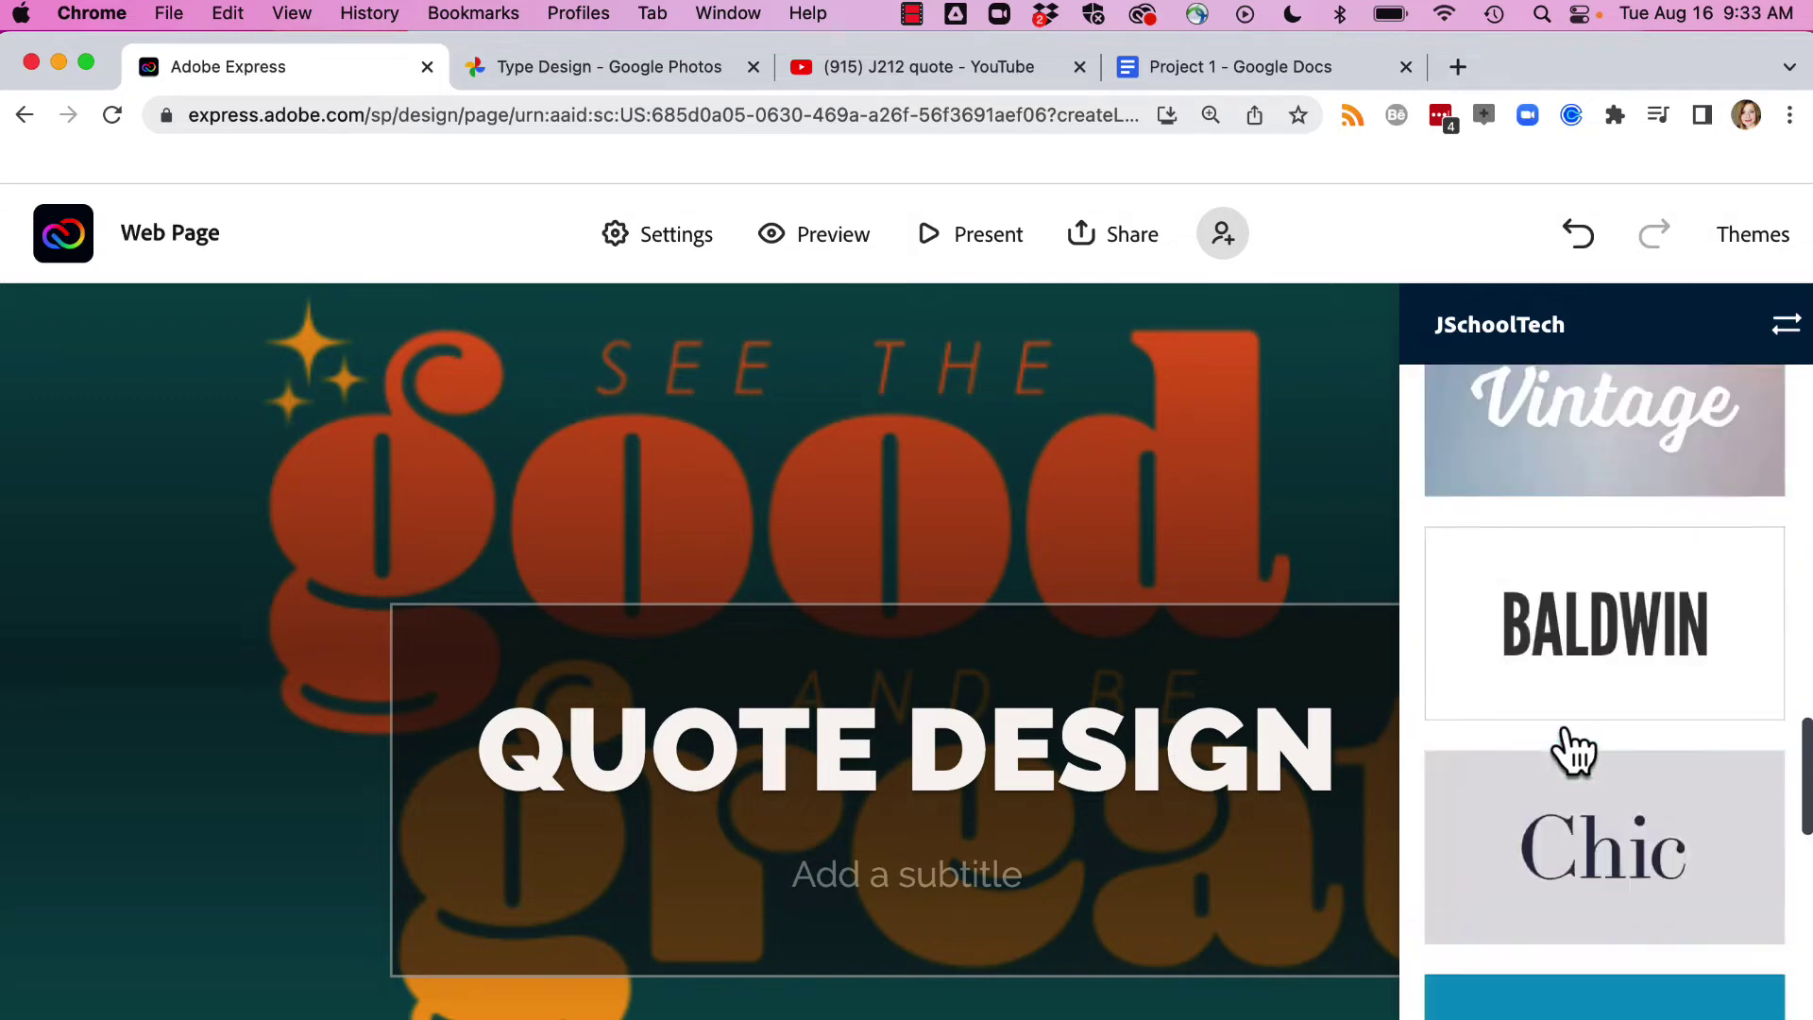
scroll(1570, 748, "down", 5)
left_click(1566, 745)
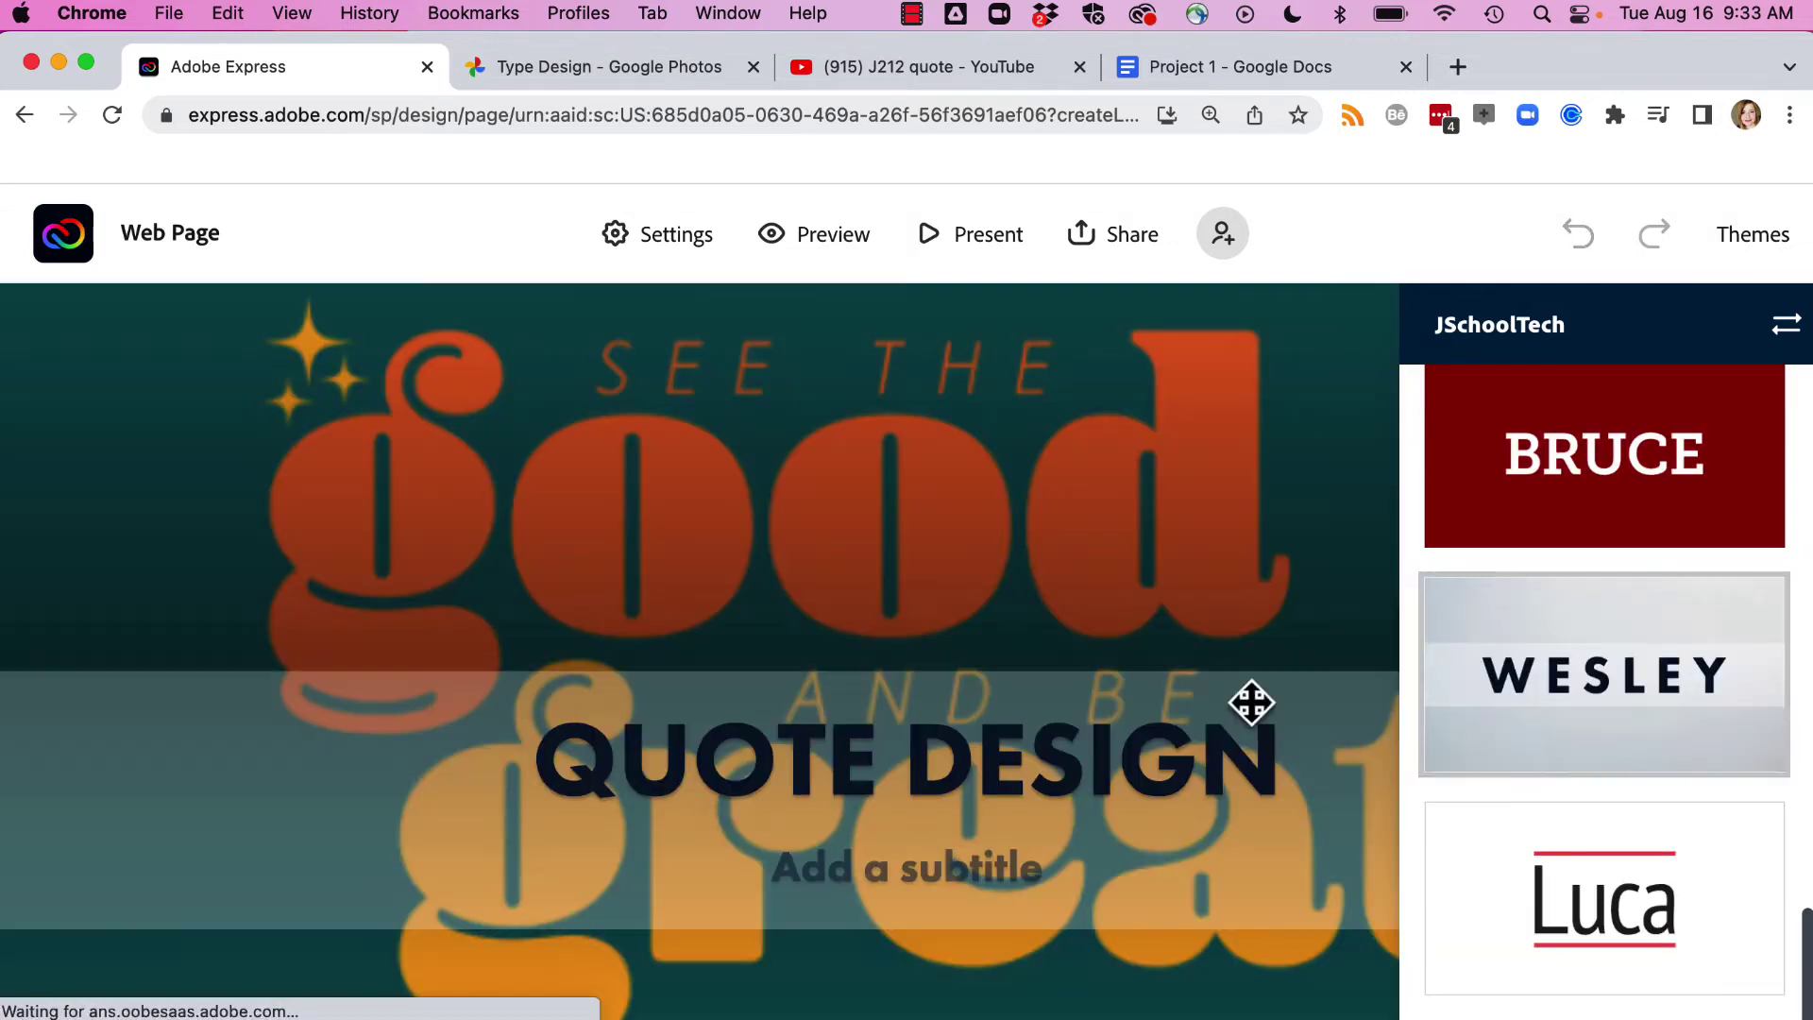
scroll(1061, 705, "down", 5)
left_click(1060, 701)
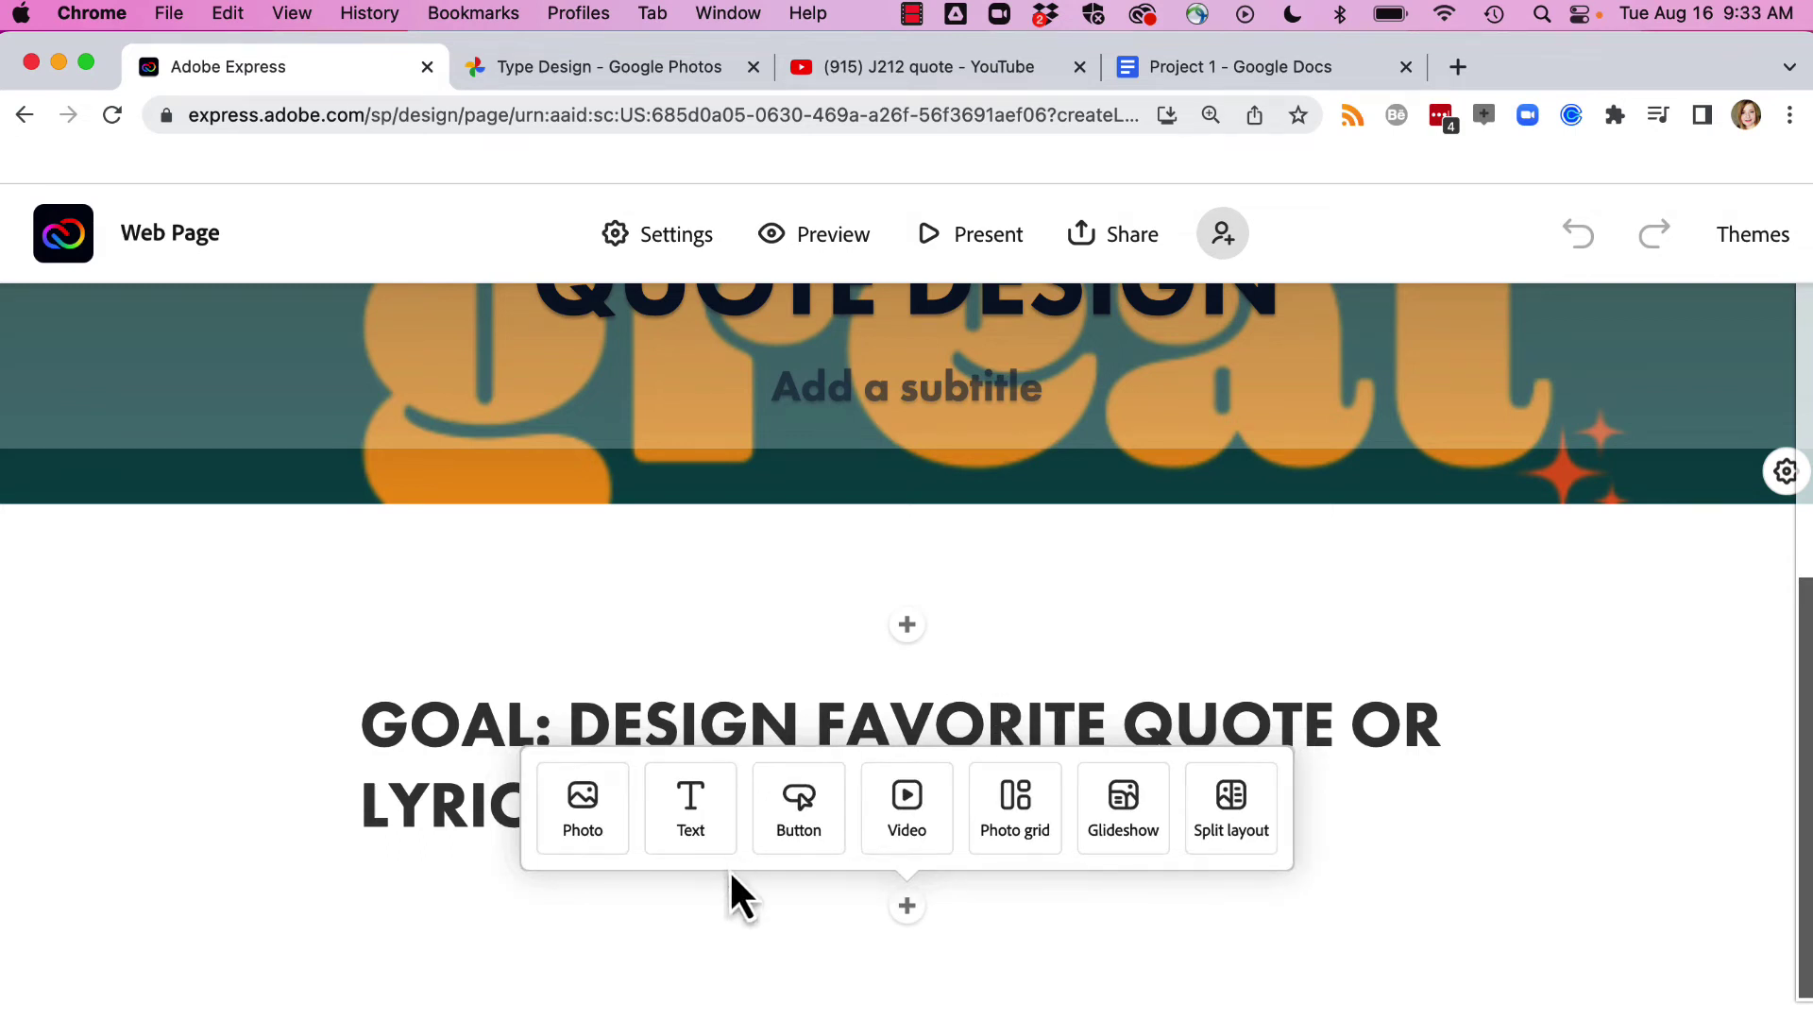
- Add a text block and paste in the requirements list copied from the Project 1 document
left_click(690, 812)
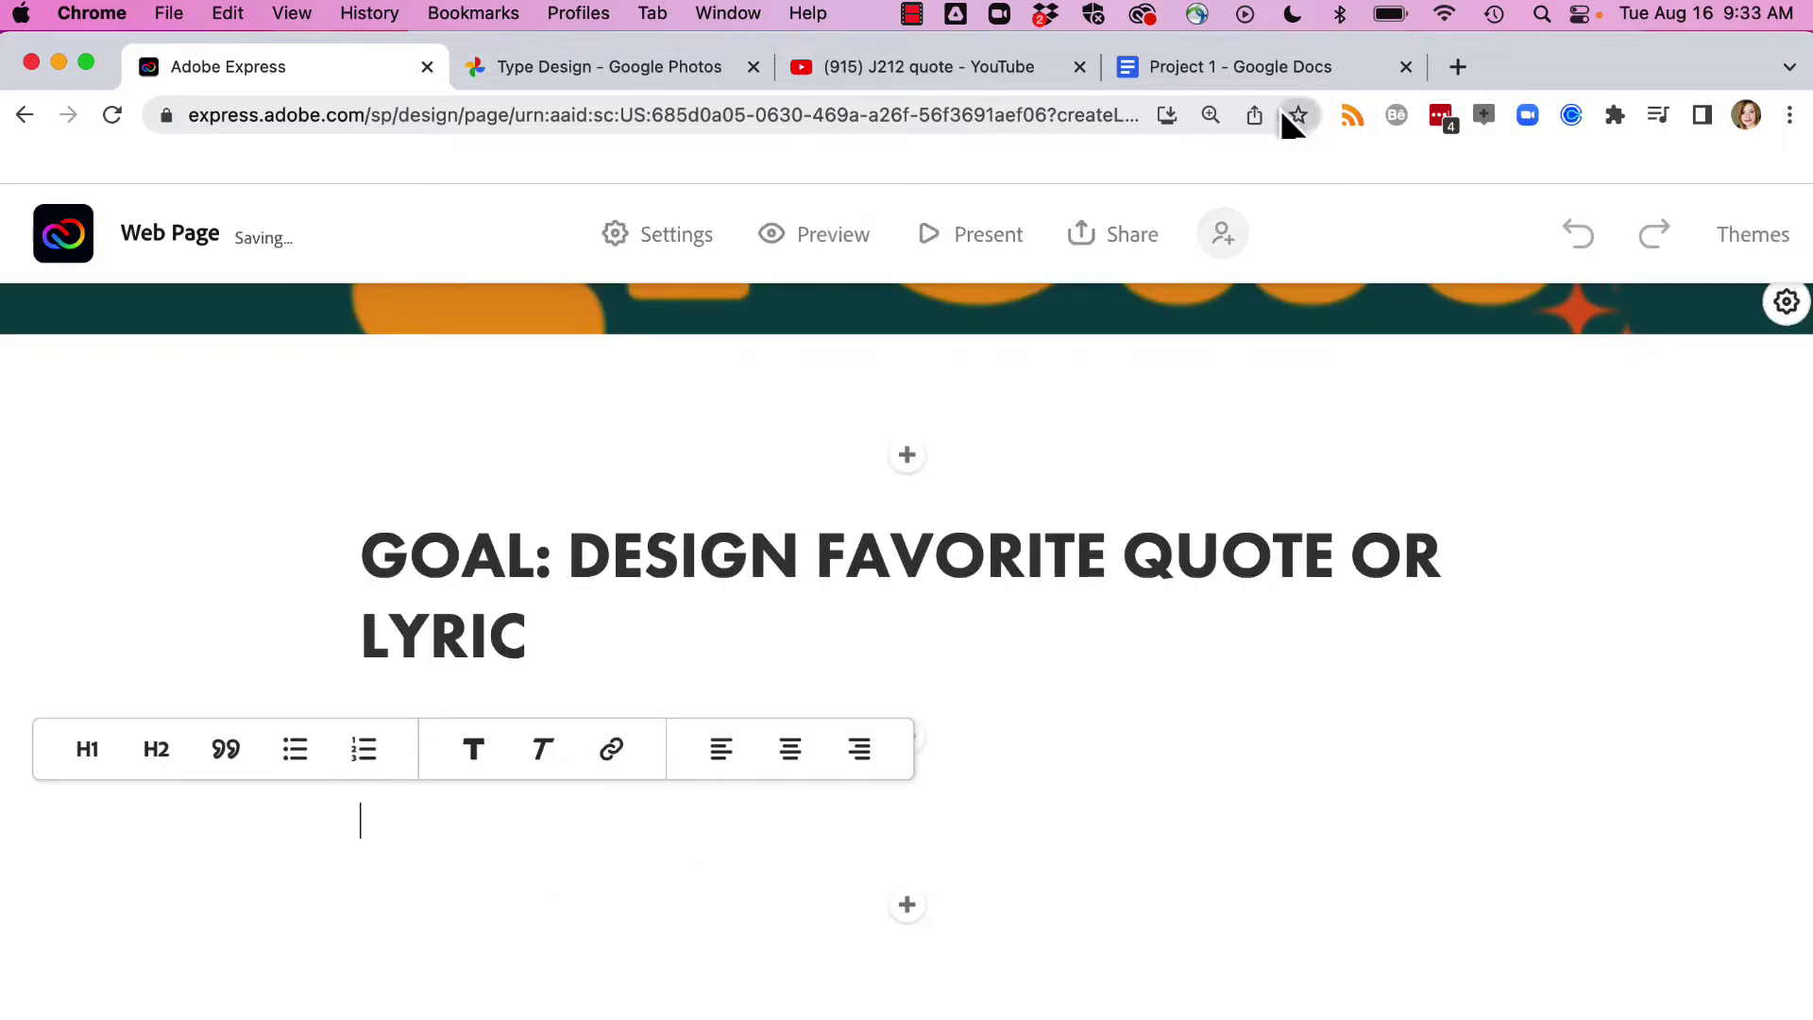
left_click(1254, 66)
left_click(562, 593)
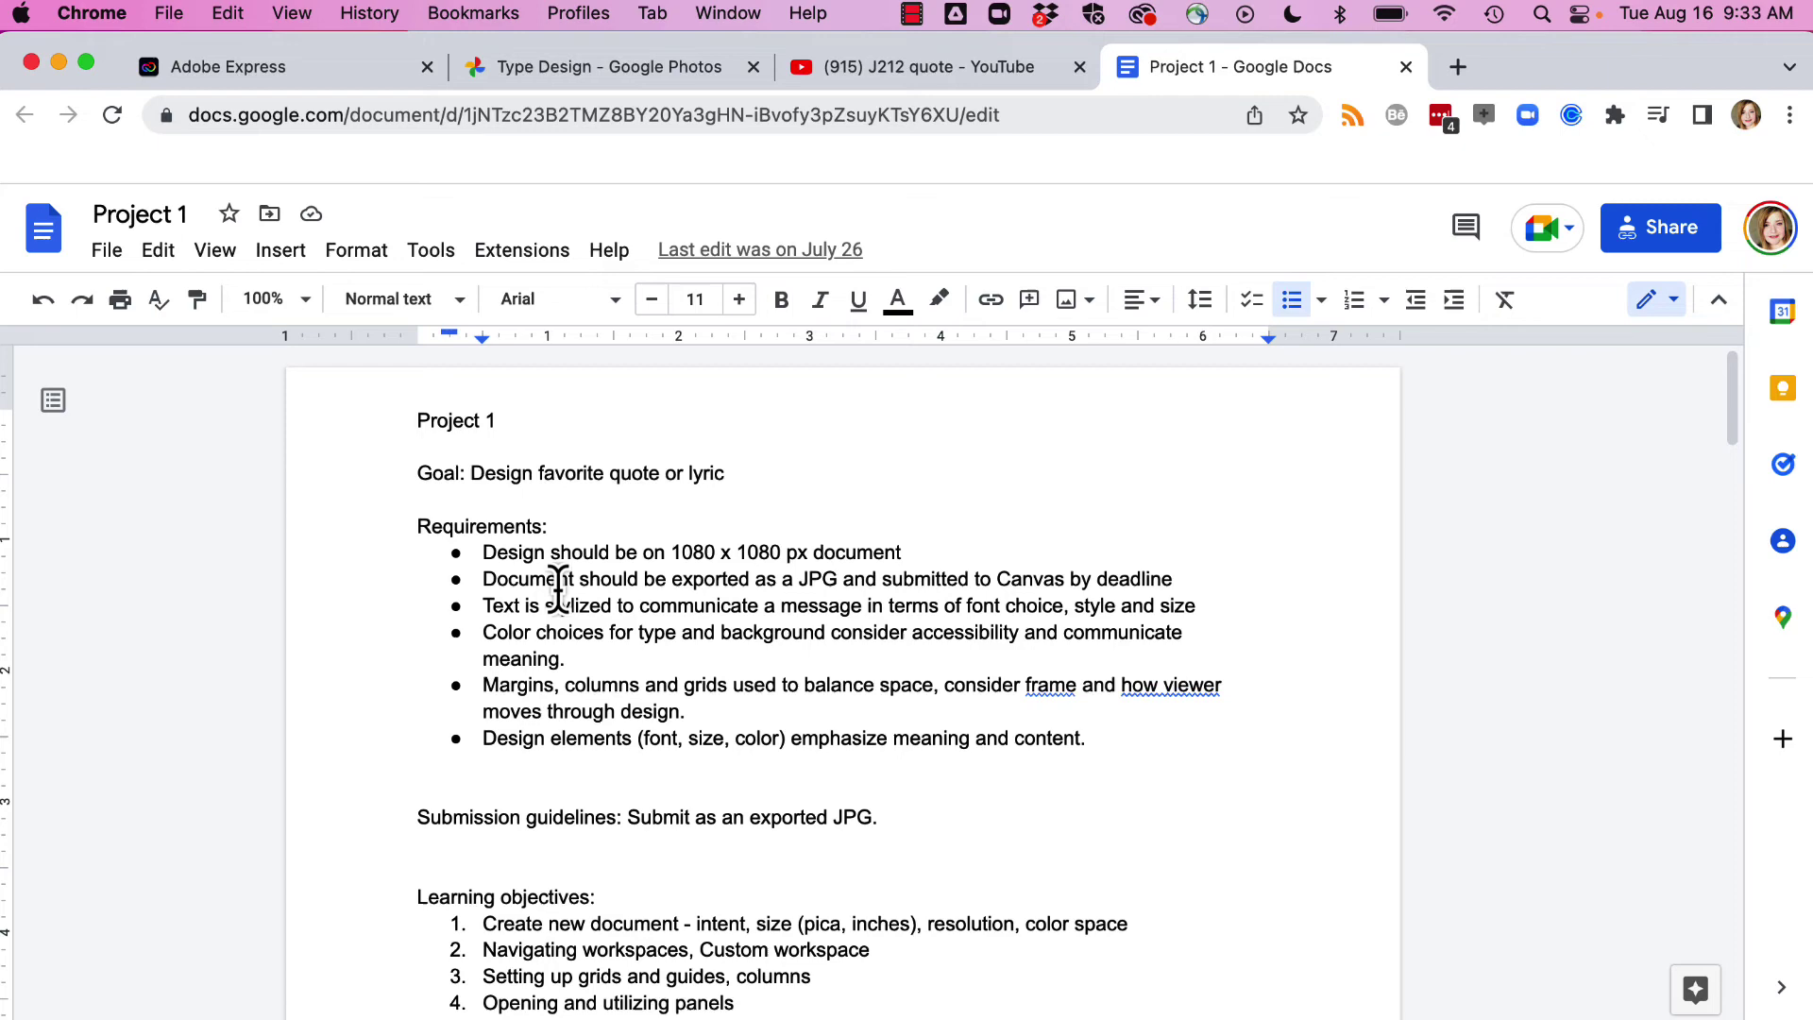
left_click_drag(420, 528, 1152, 753)
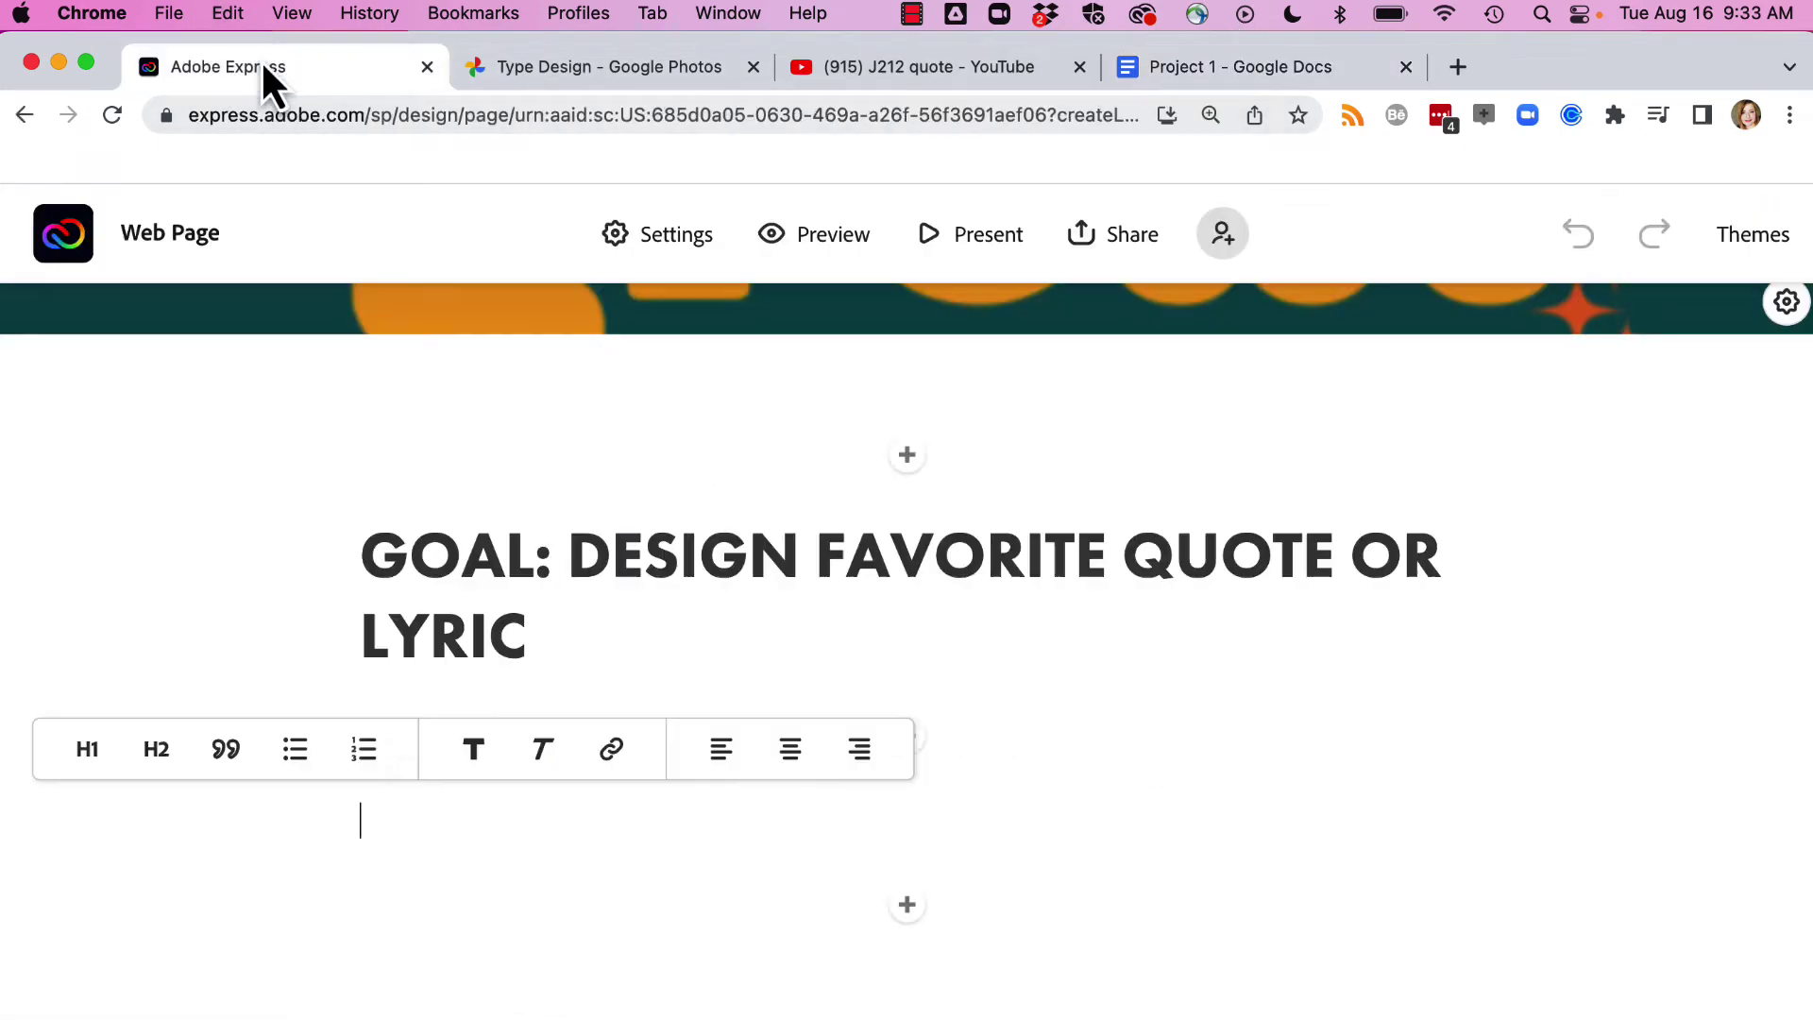
left_click(260, 63)
key("super+v")
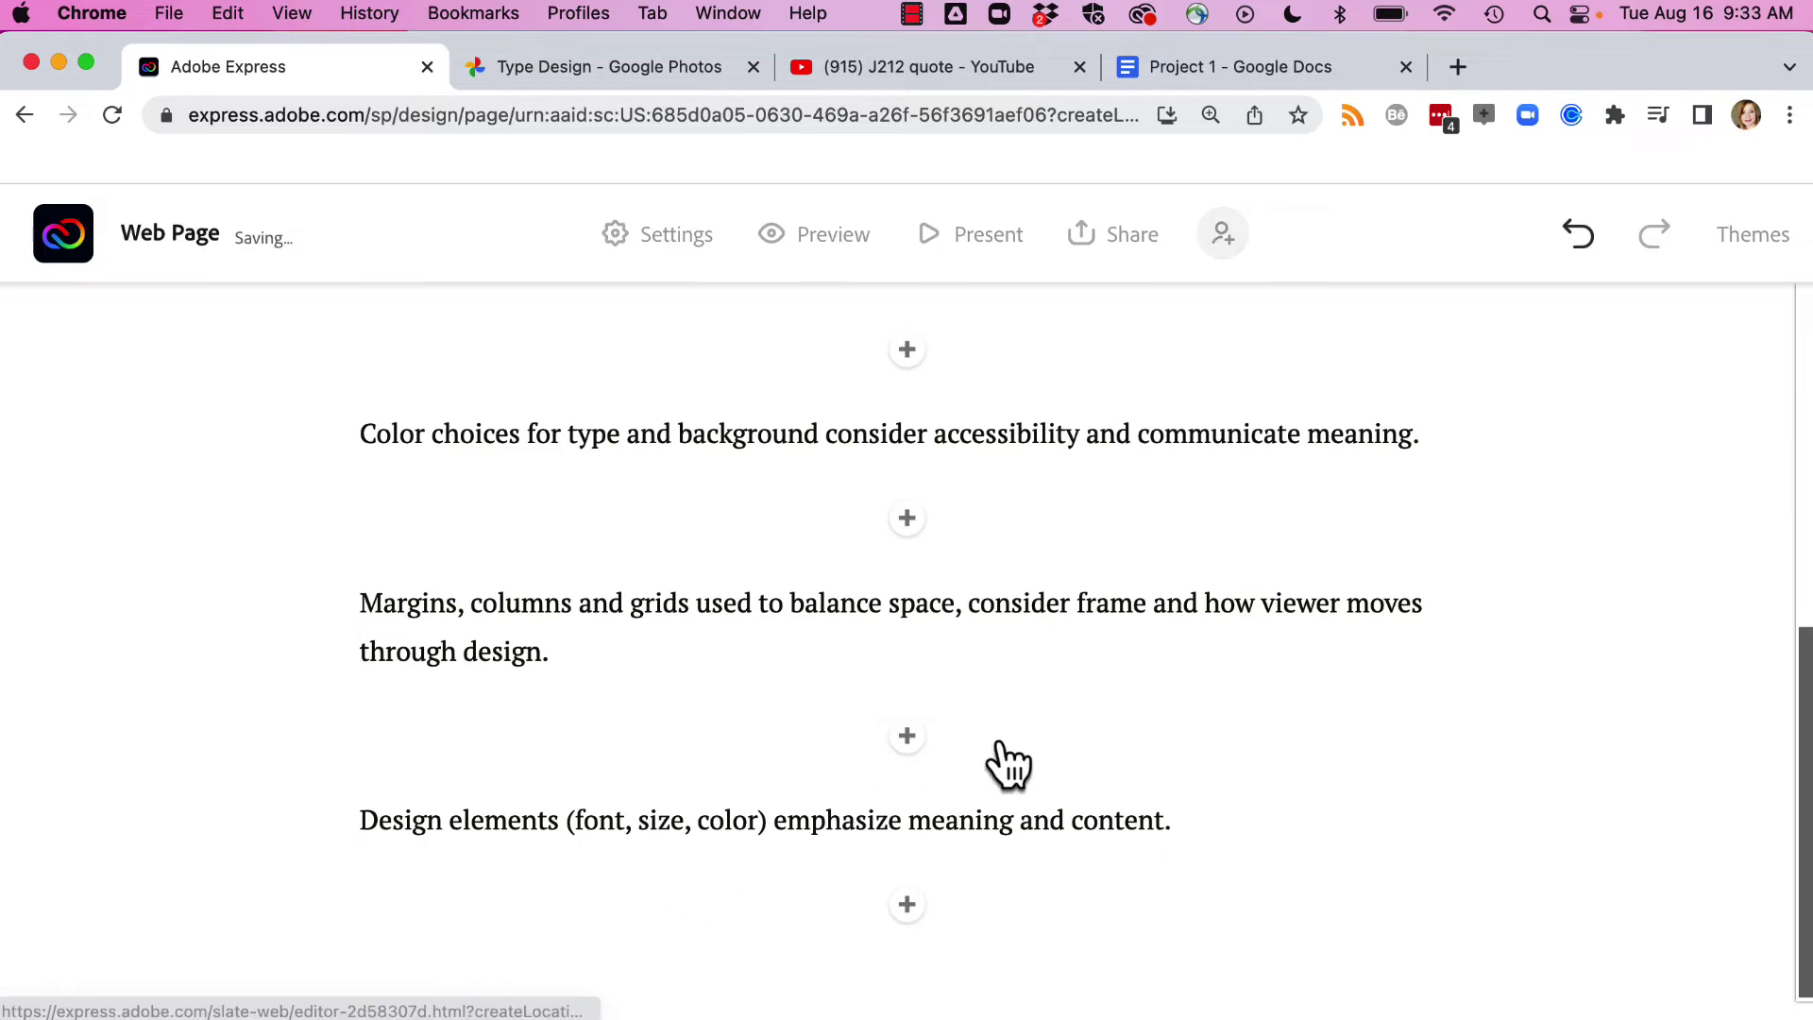
- Make the word 'Requirements:' bold
scroll(997, 764, "up", 10)
scroll(1001, 738, "down", 10)
scroll(1001, 739, "up", 5)
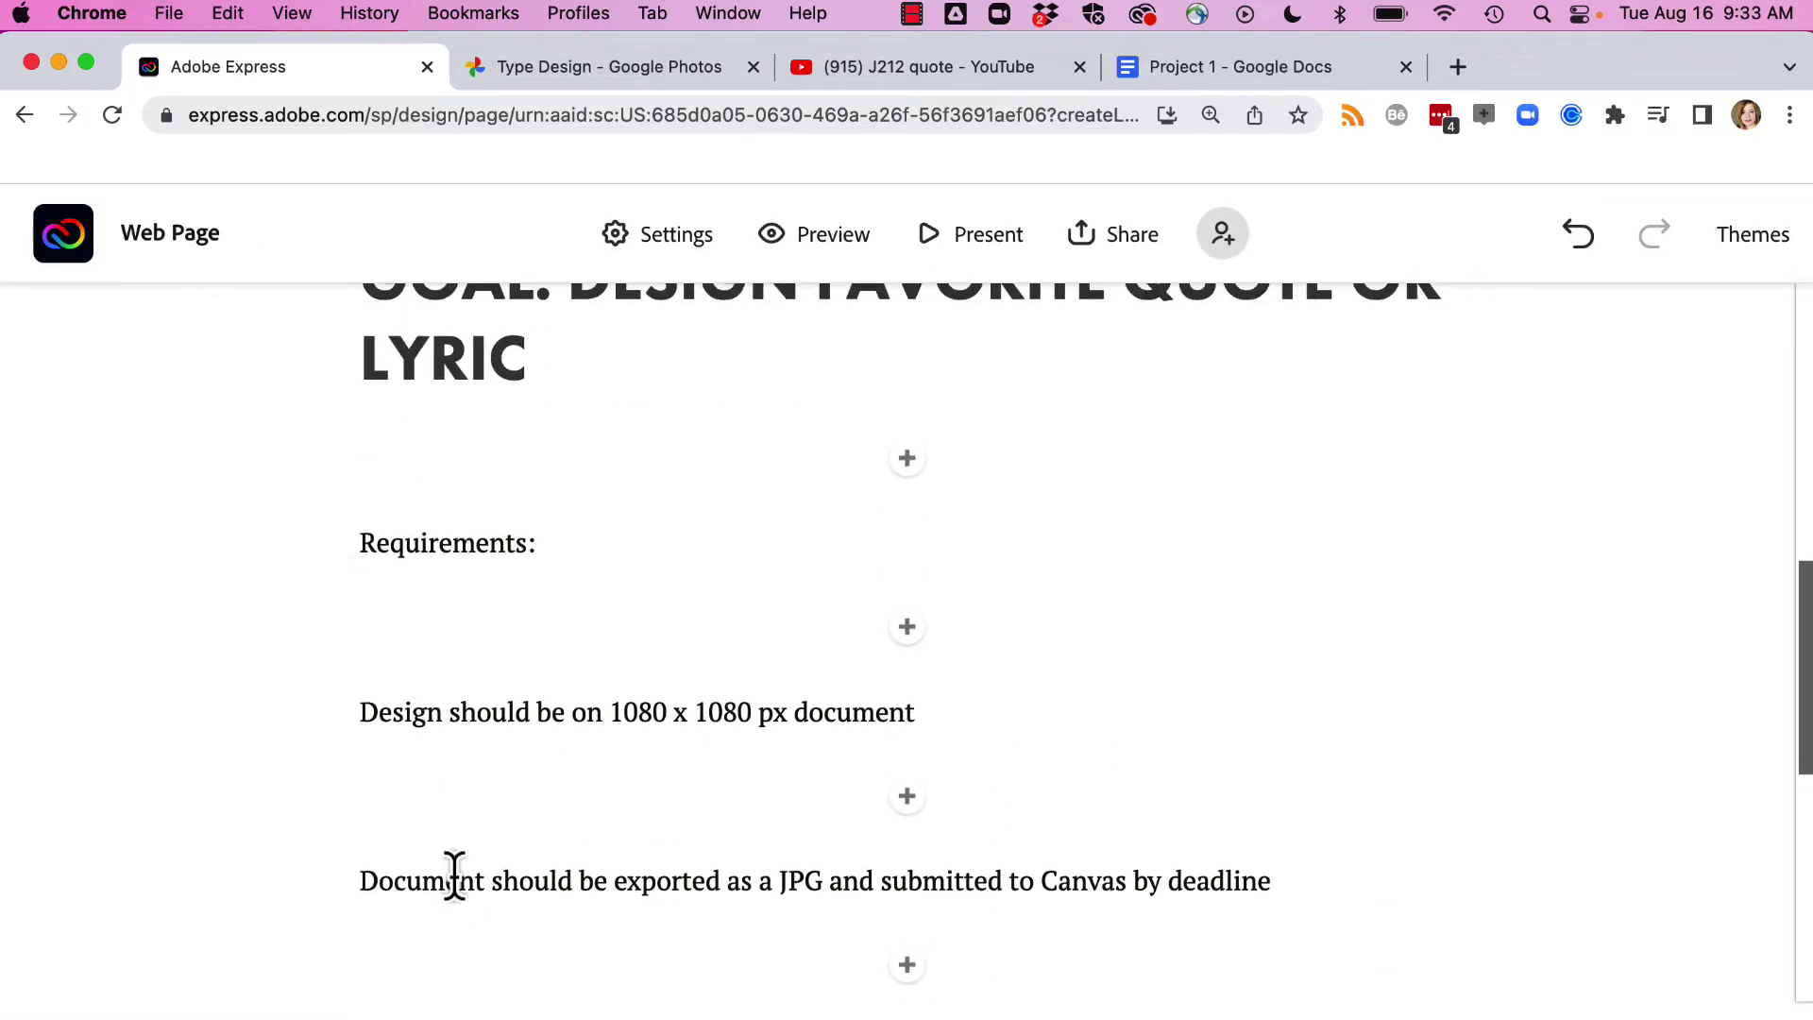
left_click_drag(361, 545, 595, 557)
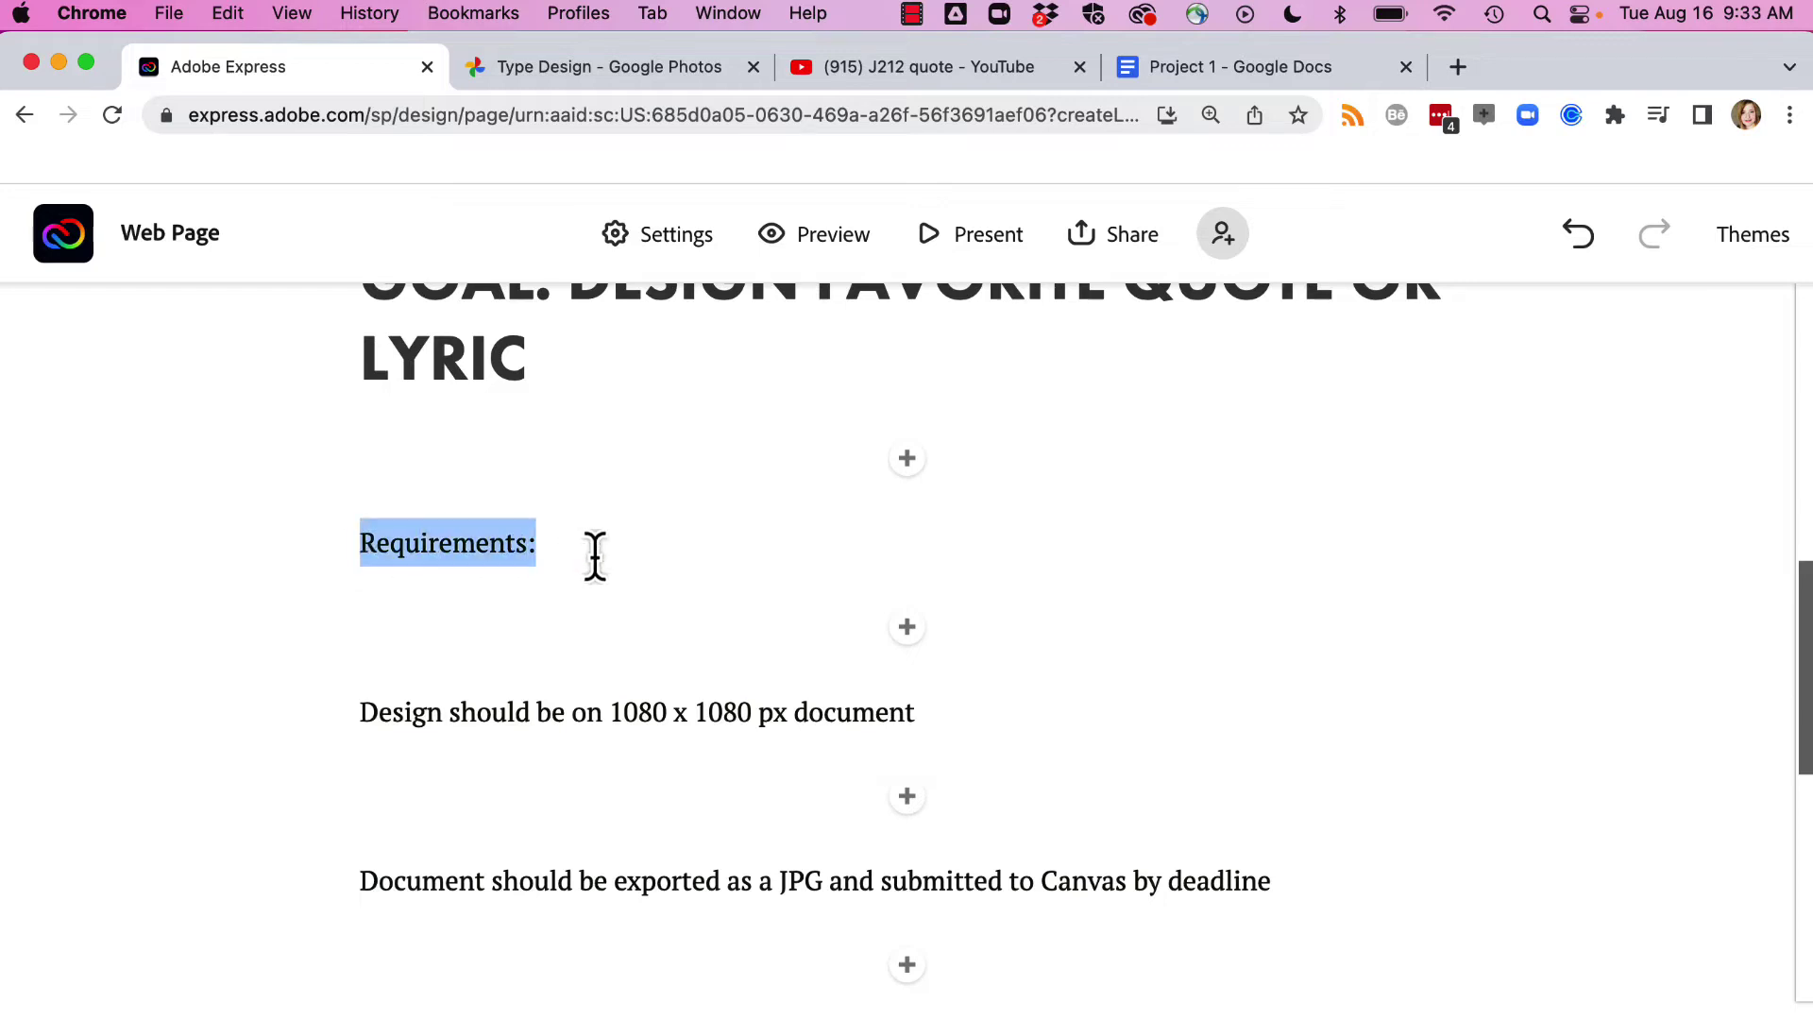
left_click(474, 478)
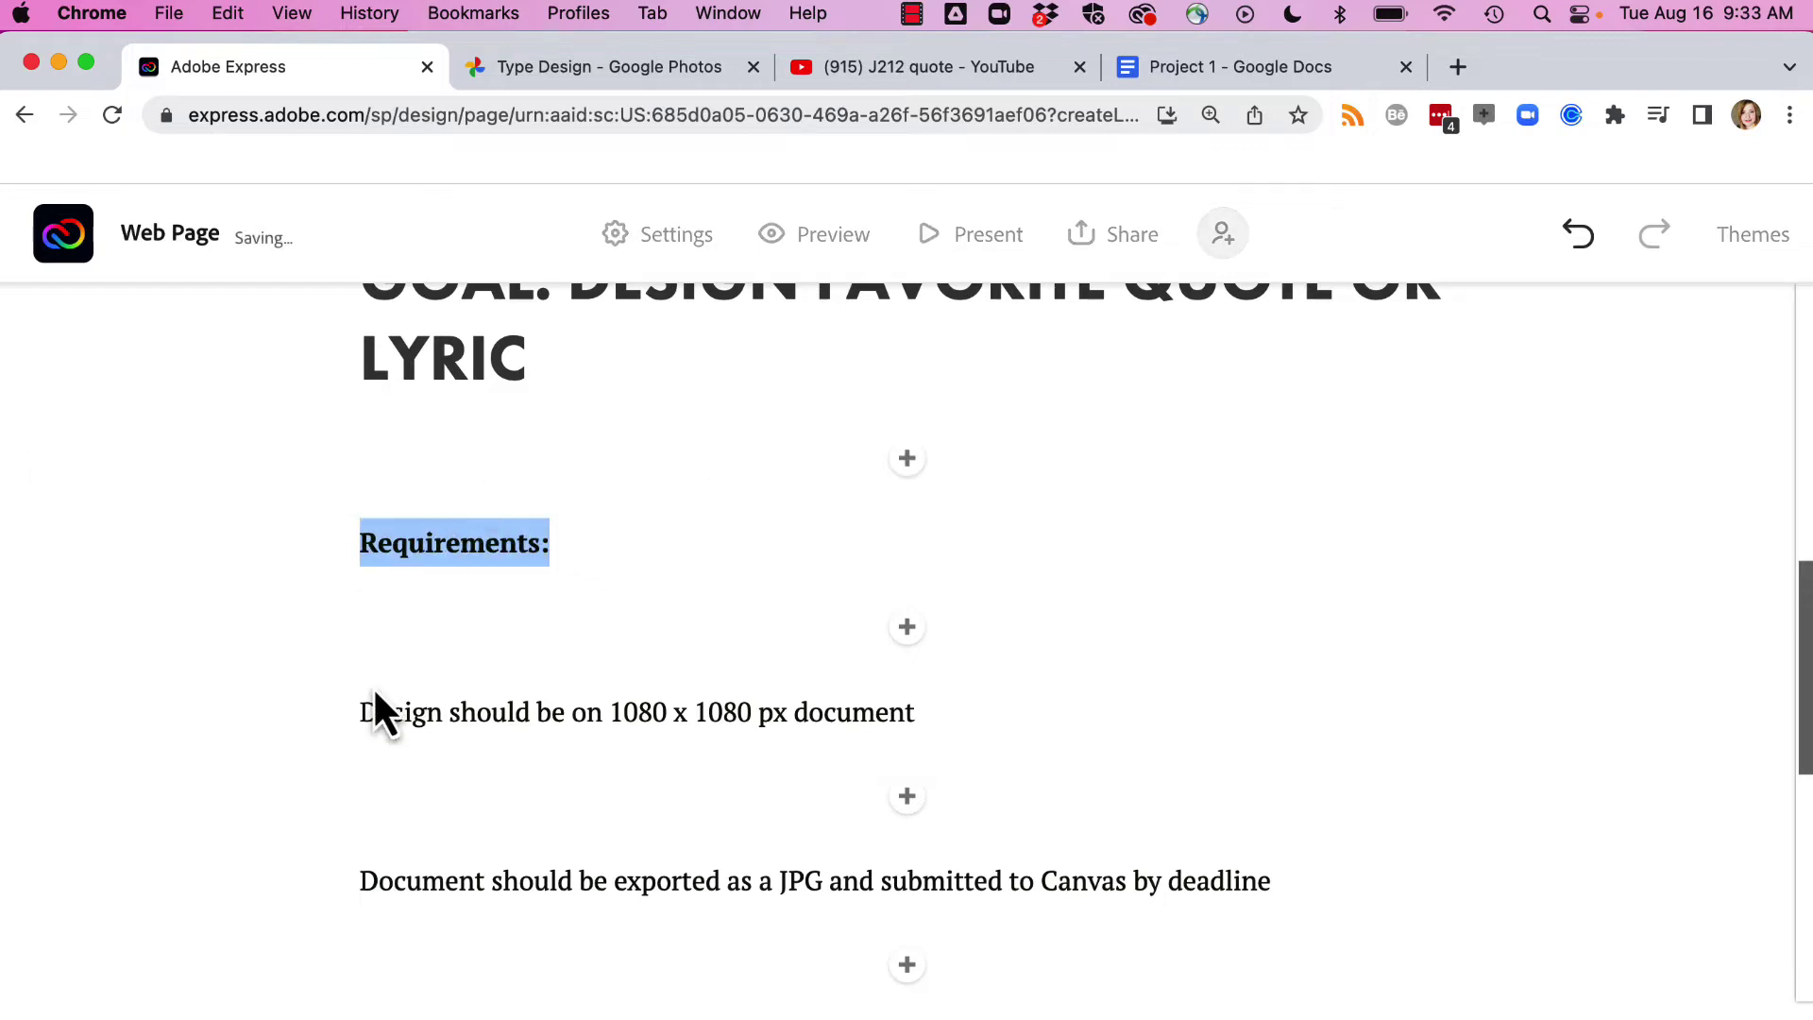
- Turn the 1080 x 1080 px and JPG to Canvas requirement lines into a numbered list
left_click_drag(358, 712, 1030, 703)
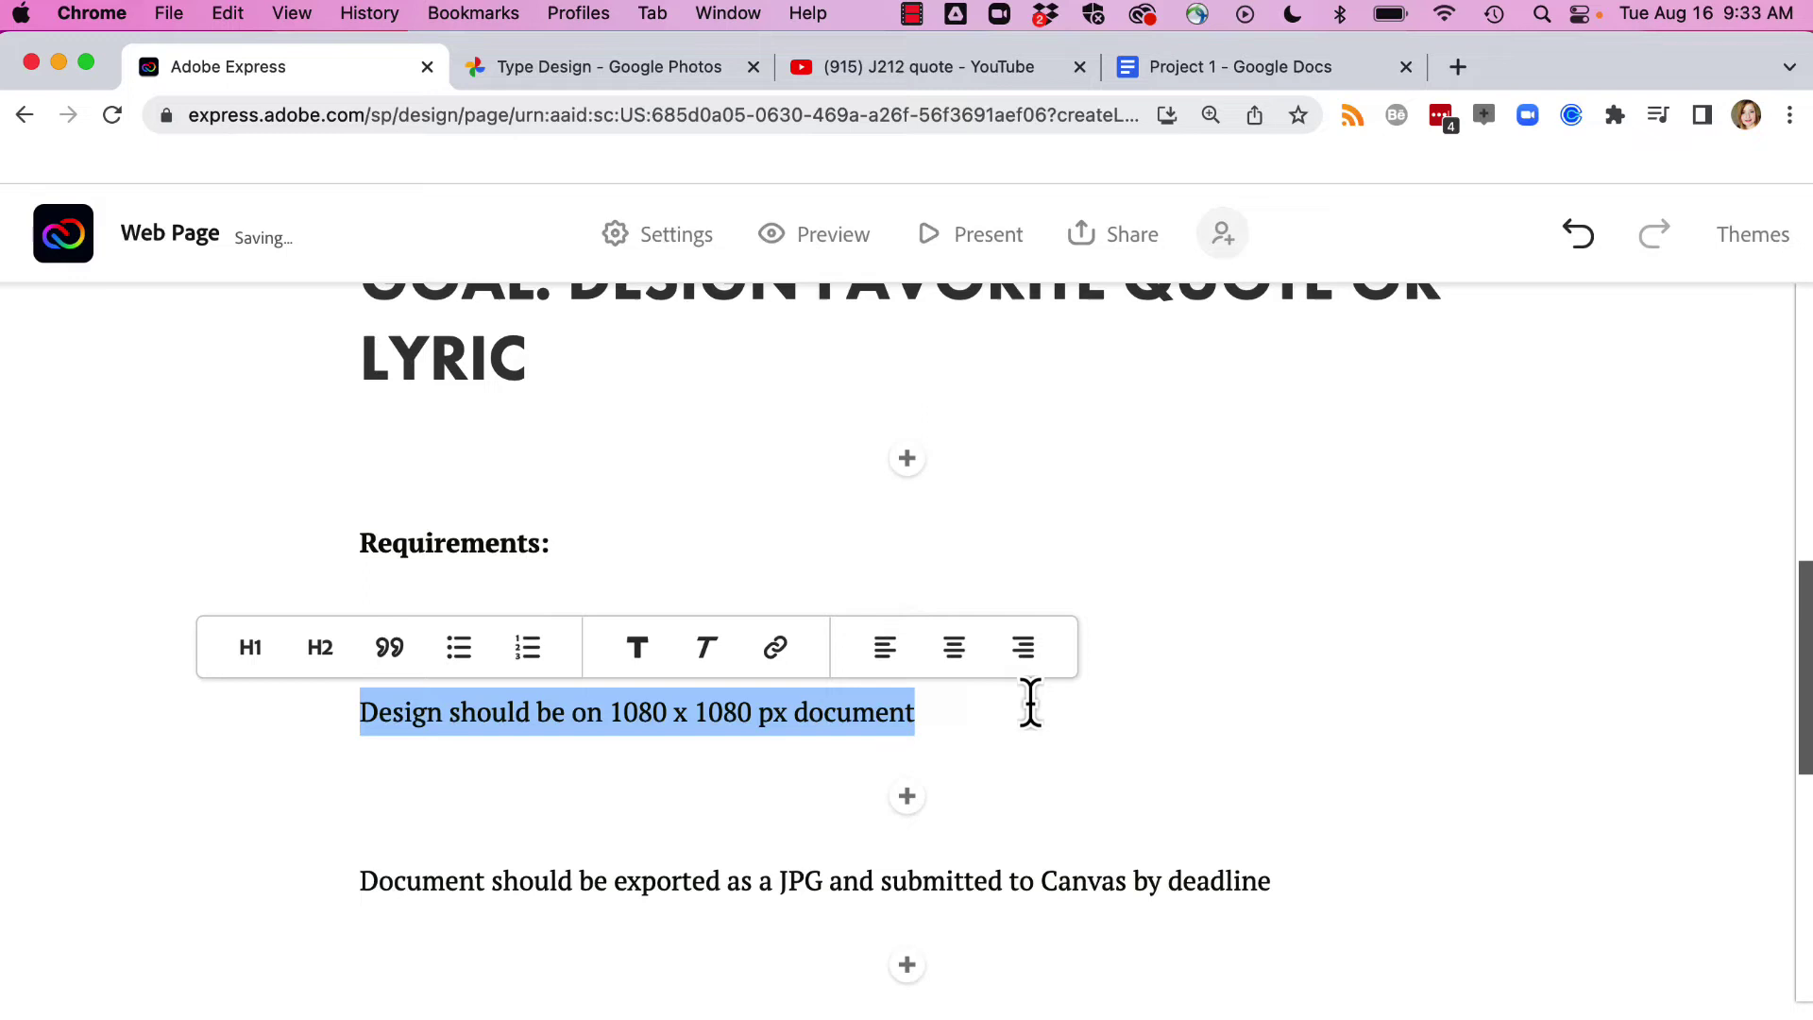
left_click(460, 650)
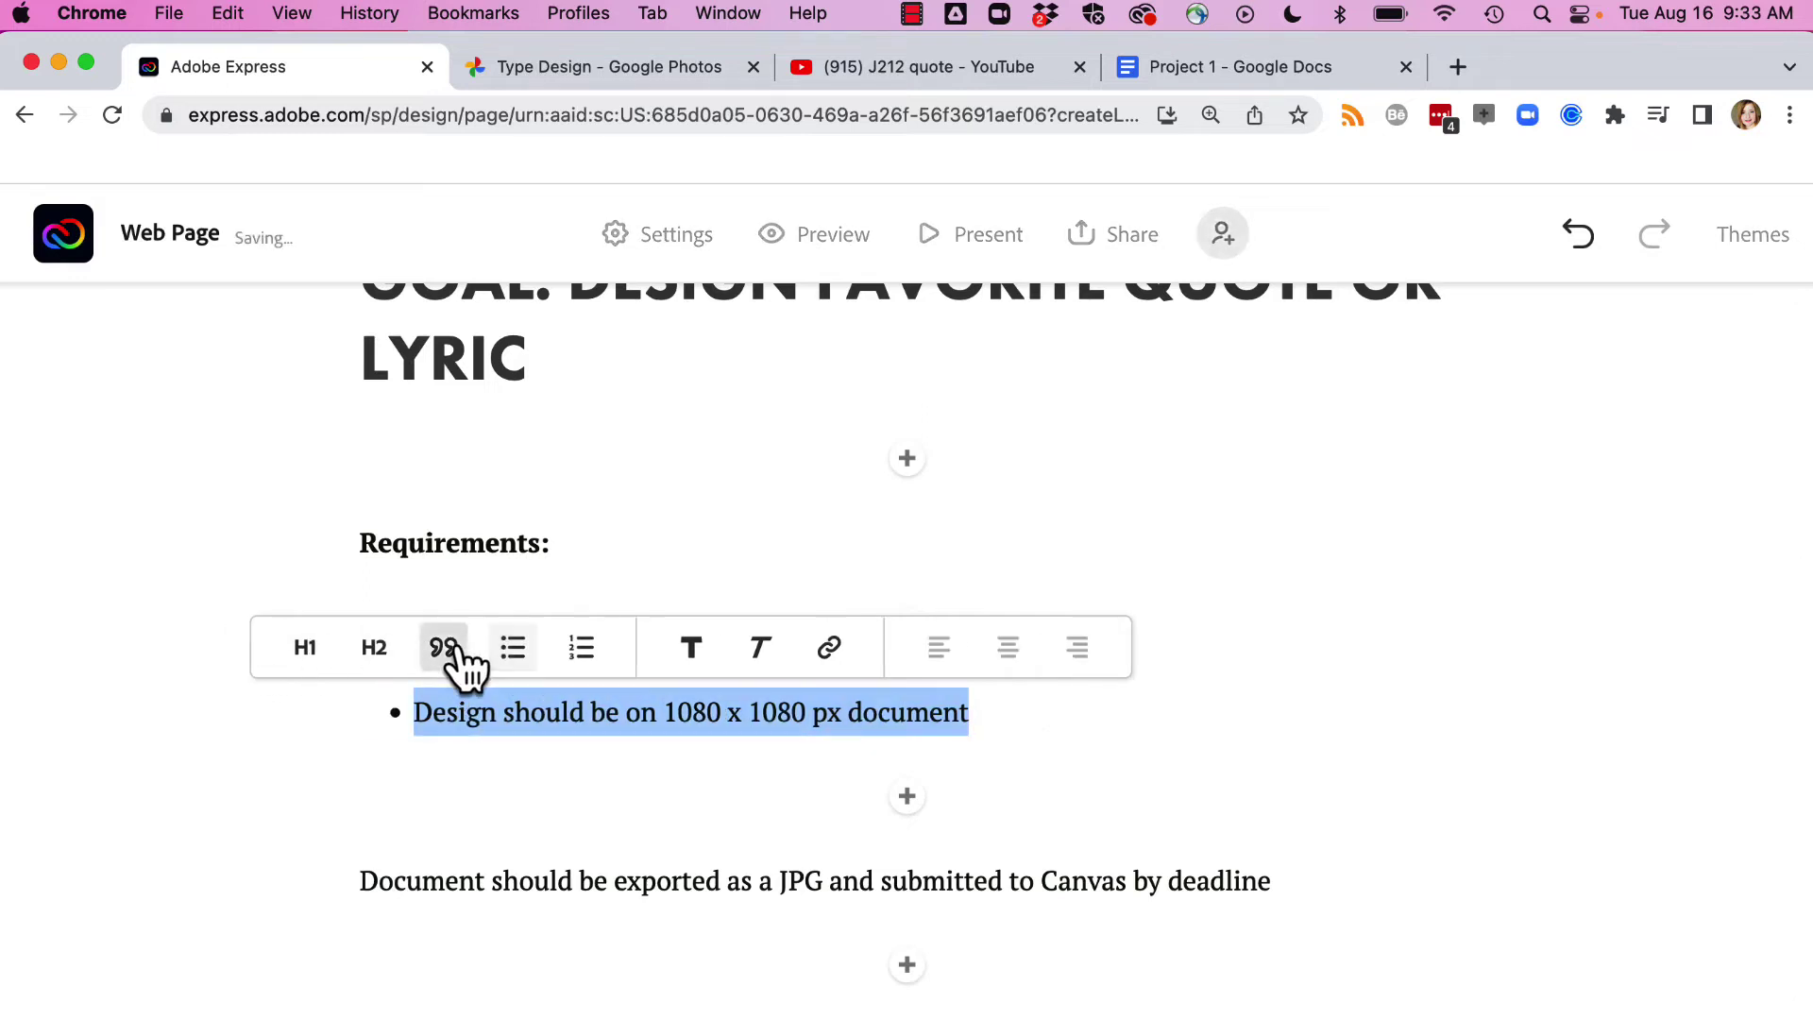
left_click(362, 880)
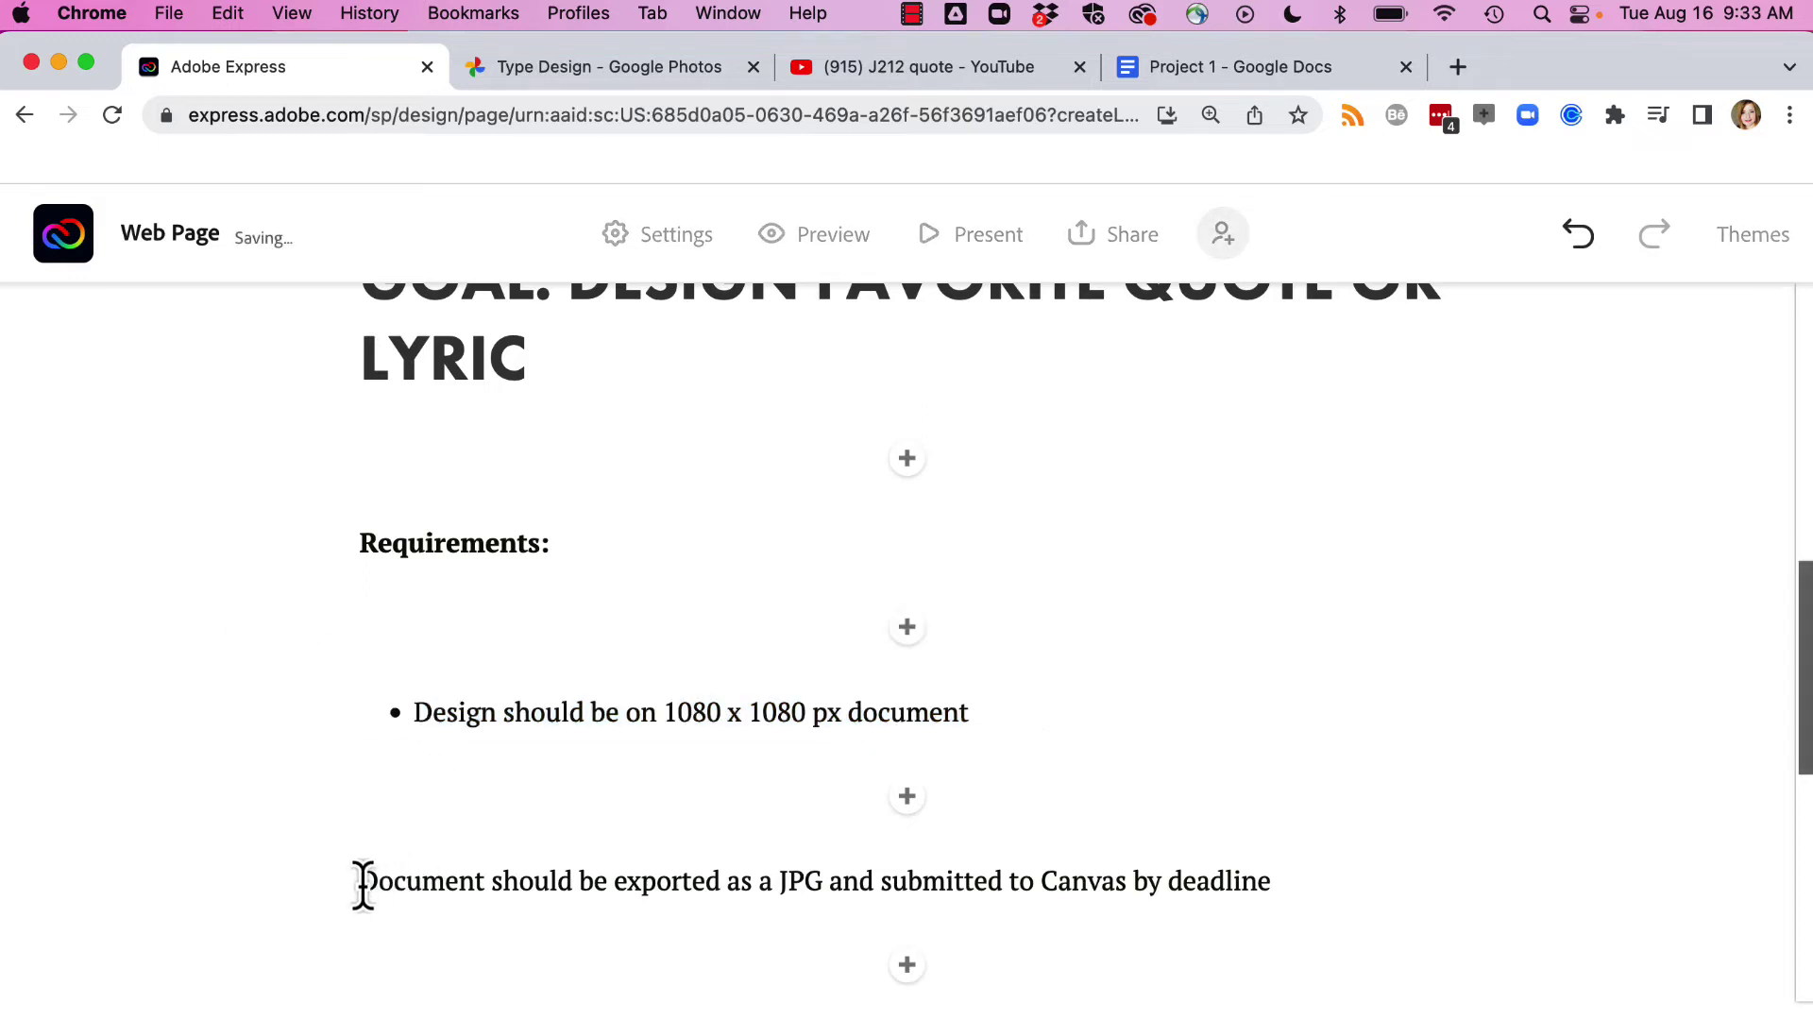
left_click(1321, 893, "shift")
key("BackSpace")
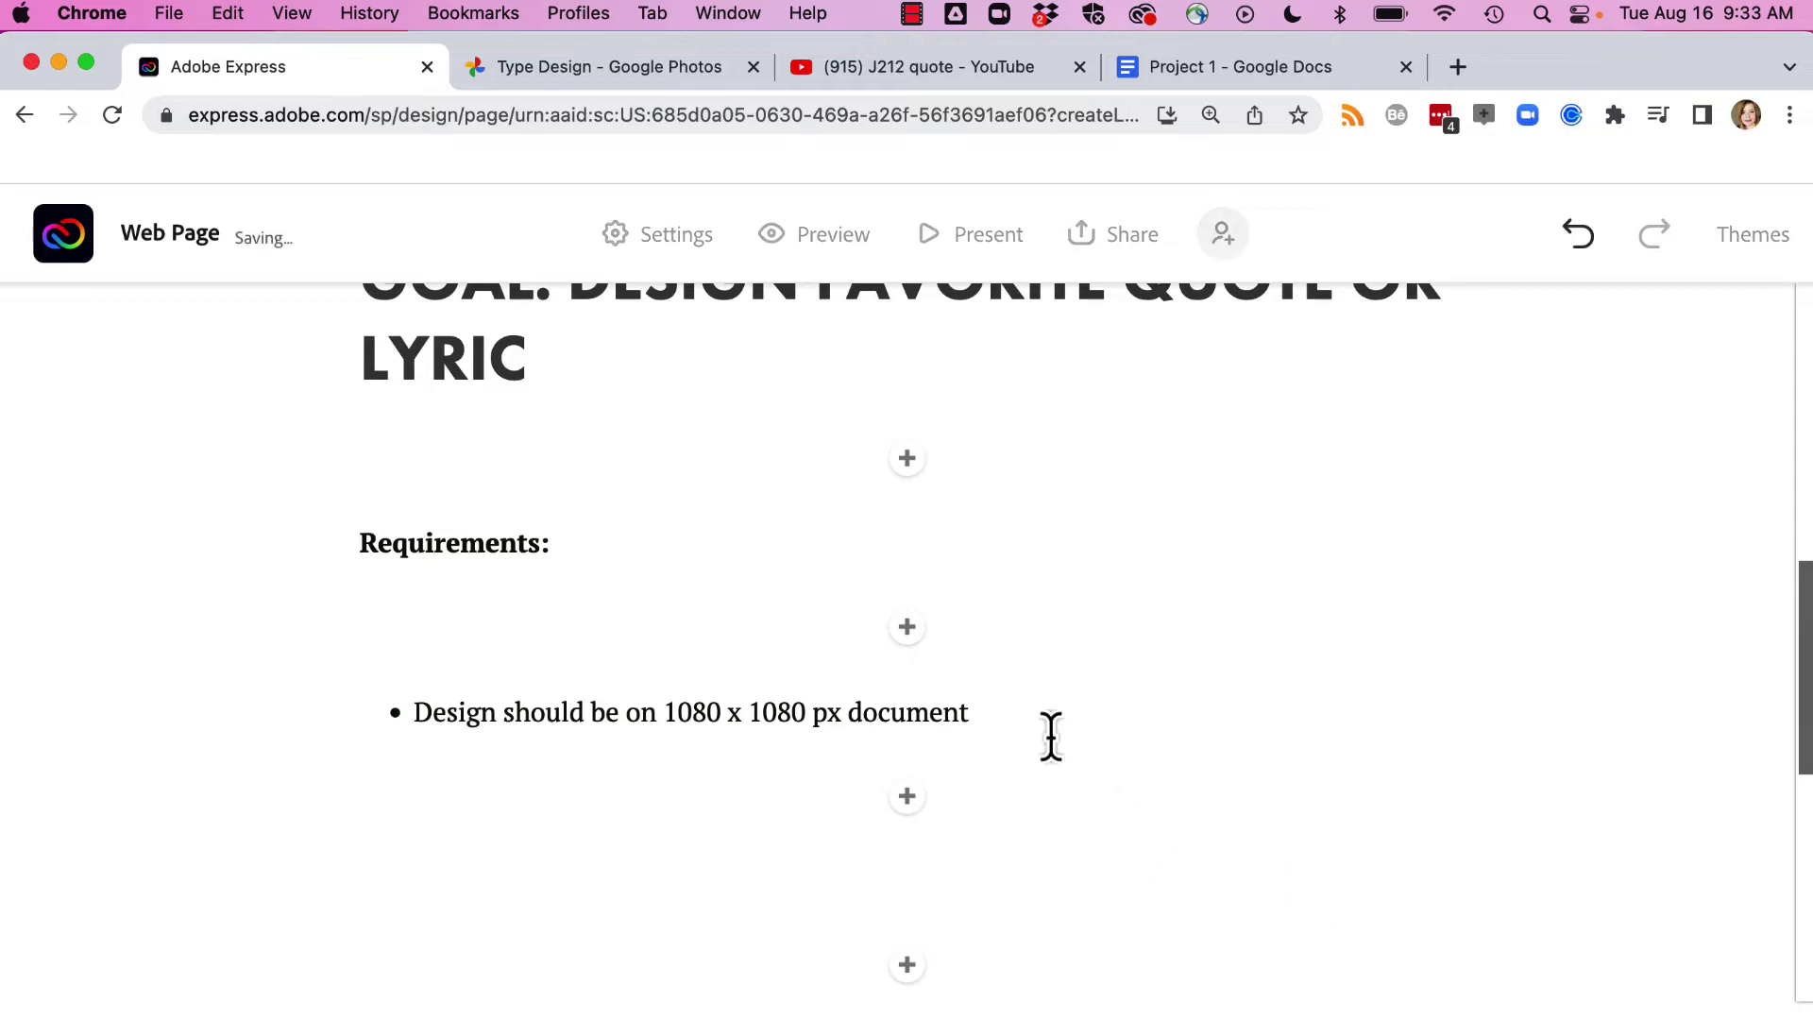
left_click(983, 813)
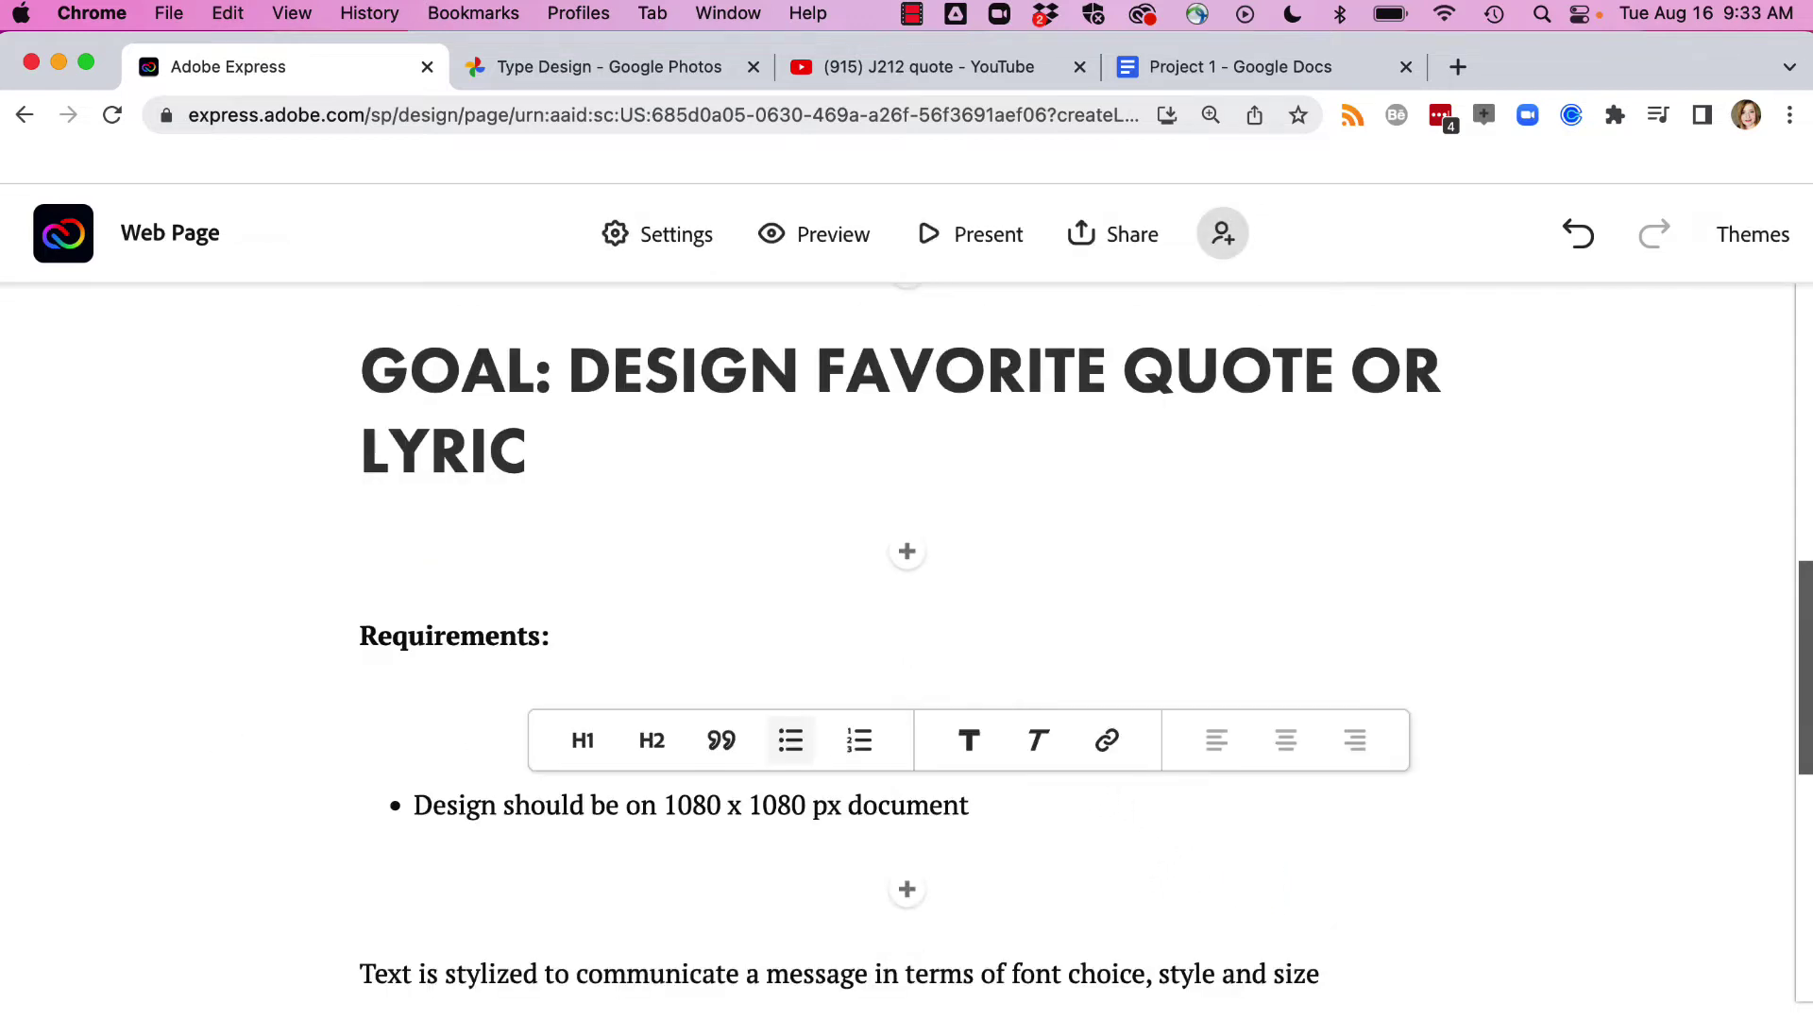
key("cmd+z")
triple_click(942, 803)
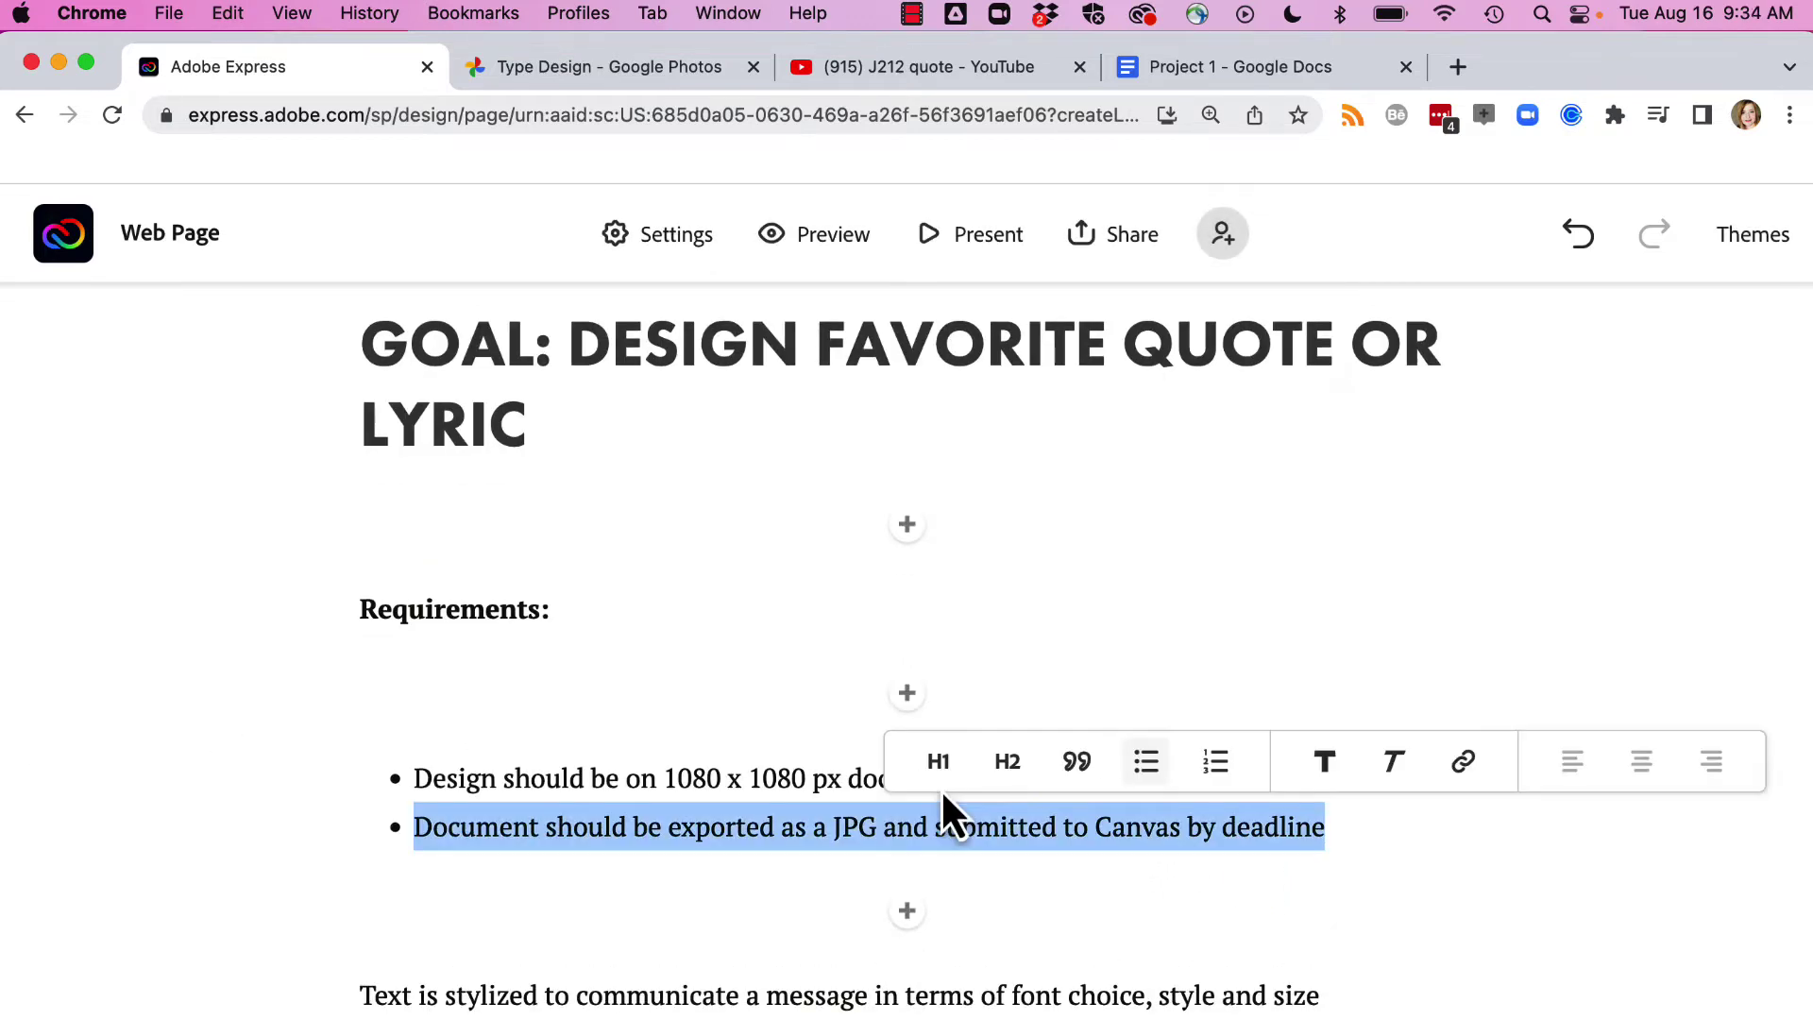
left_click(1215, 763)
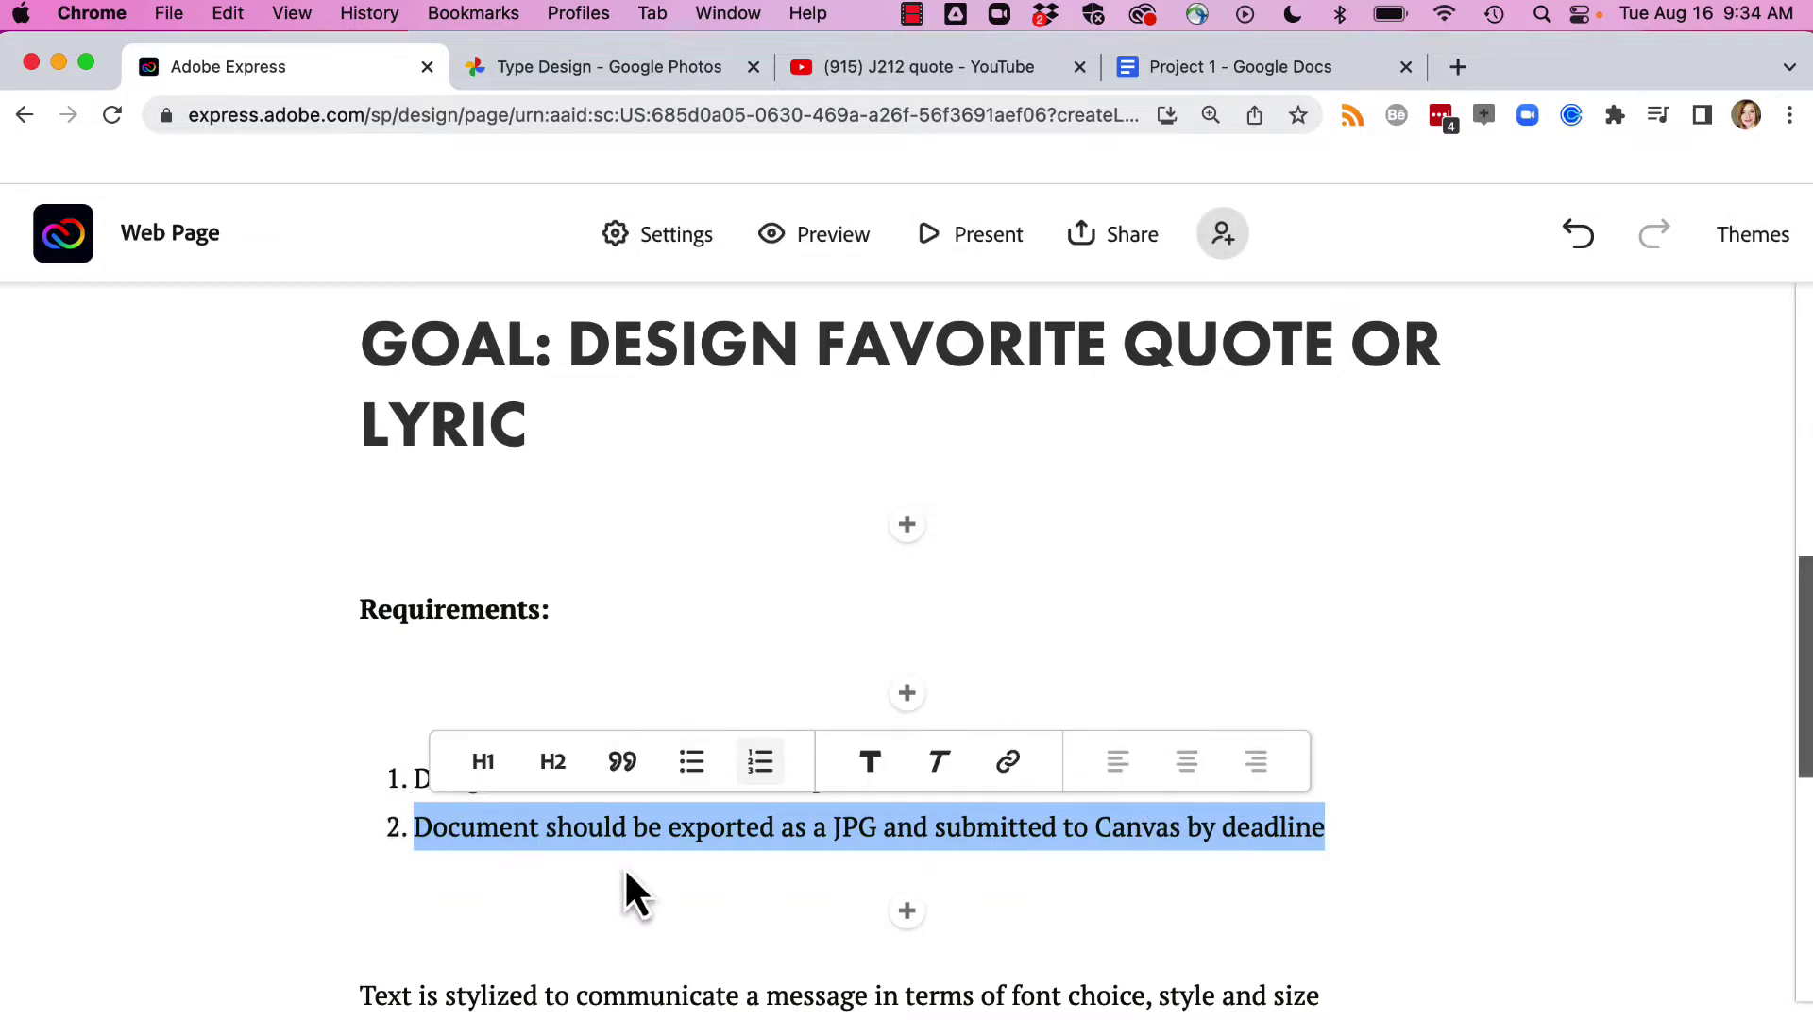
left_click(646, 842)
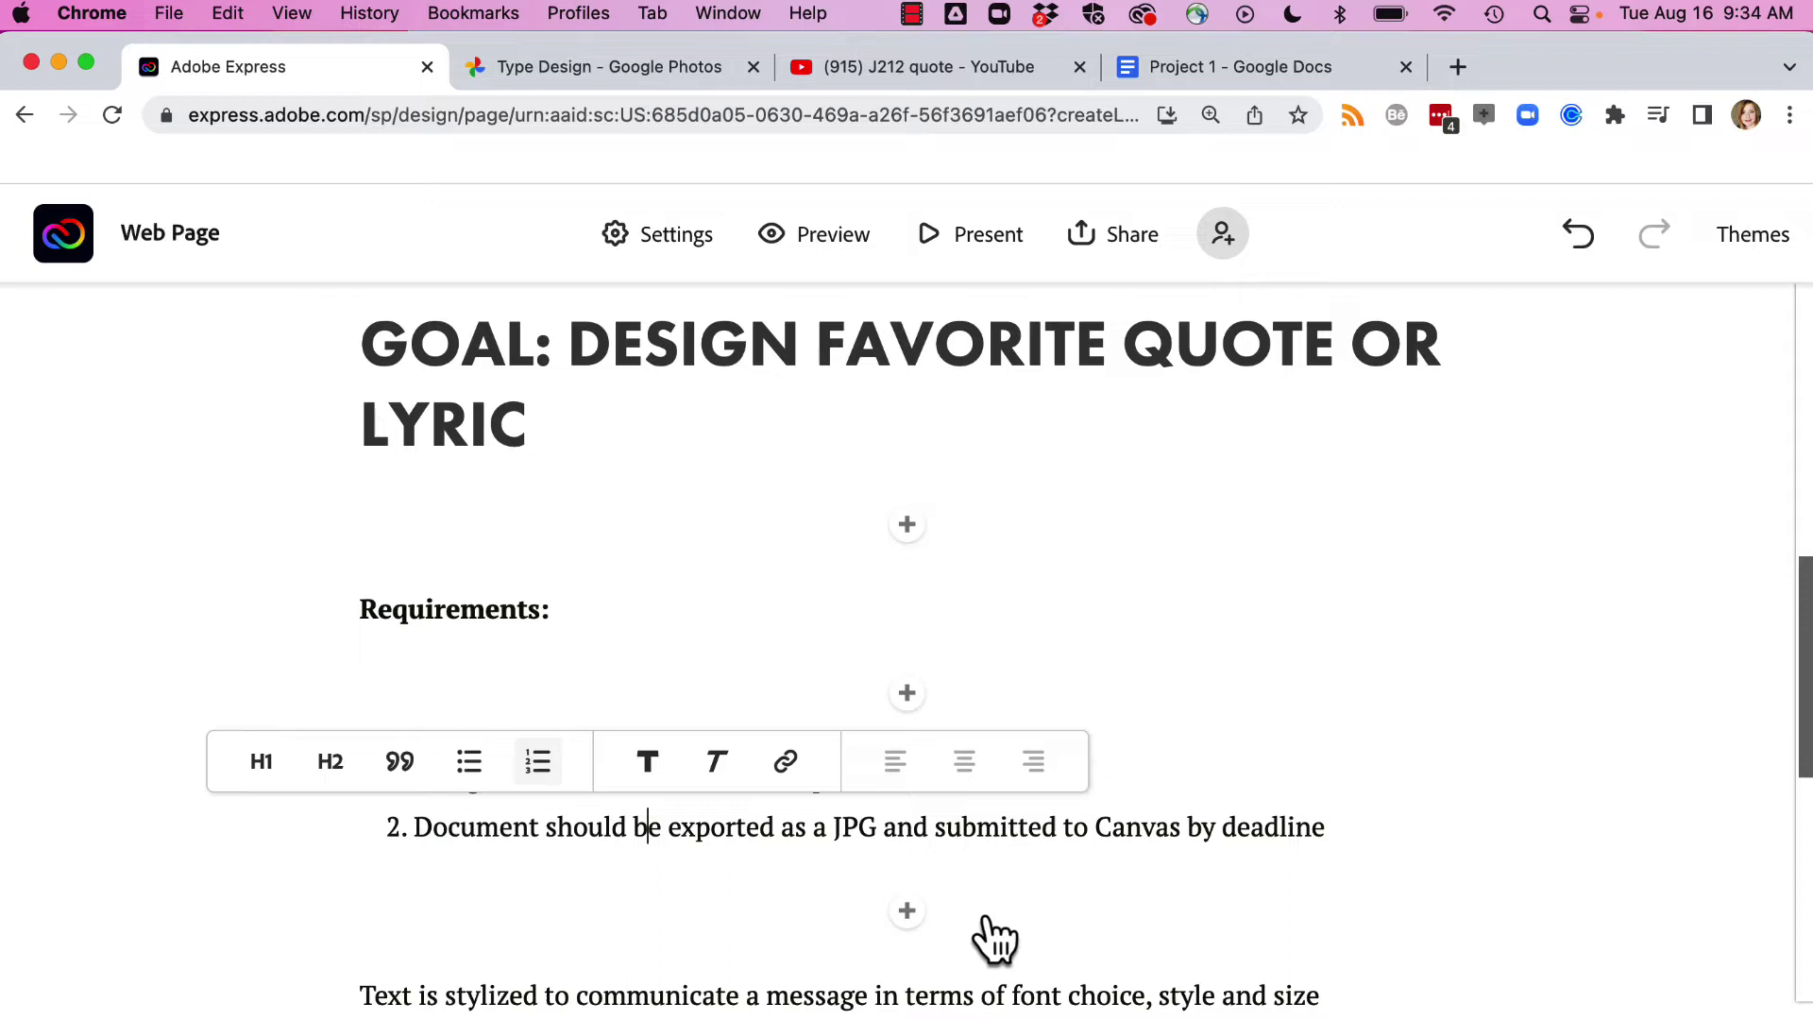
scroll(991, 935, "down", 3)
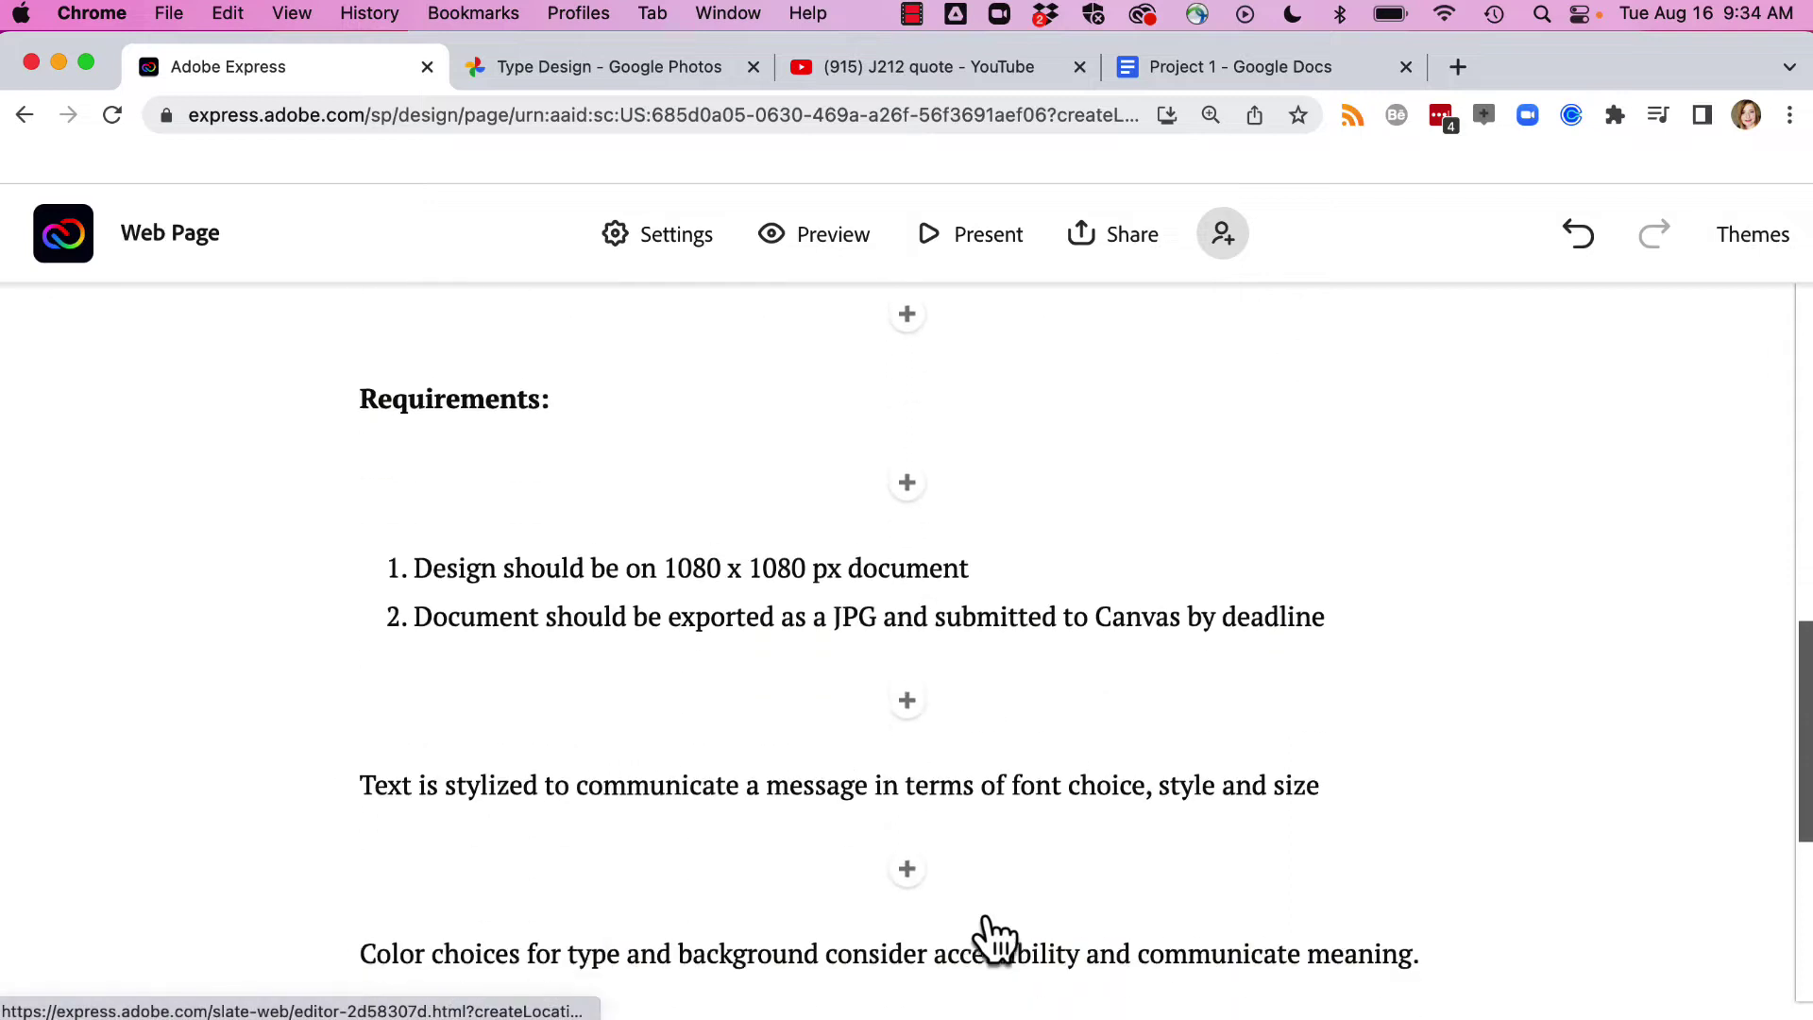
left_click(901, 689)
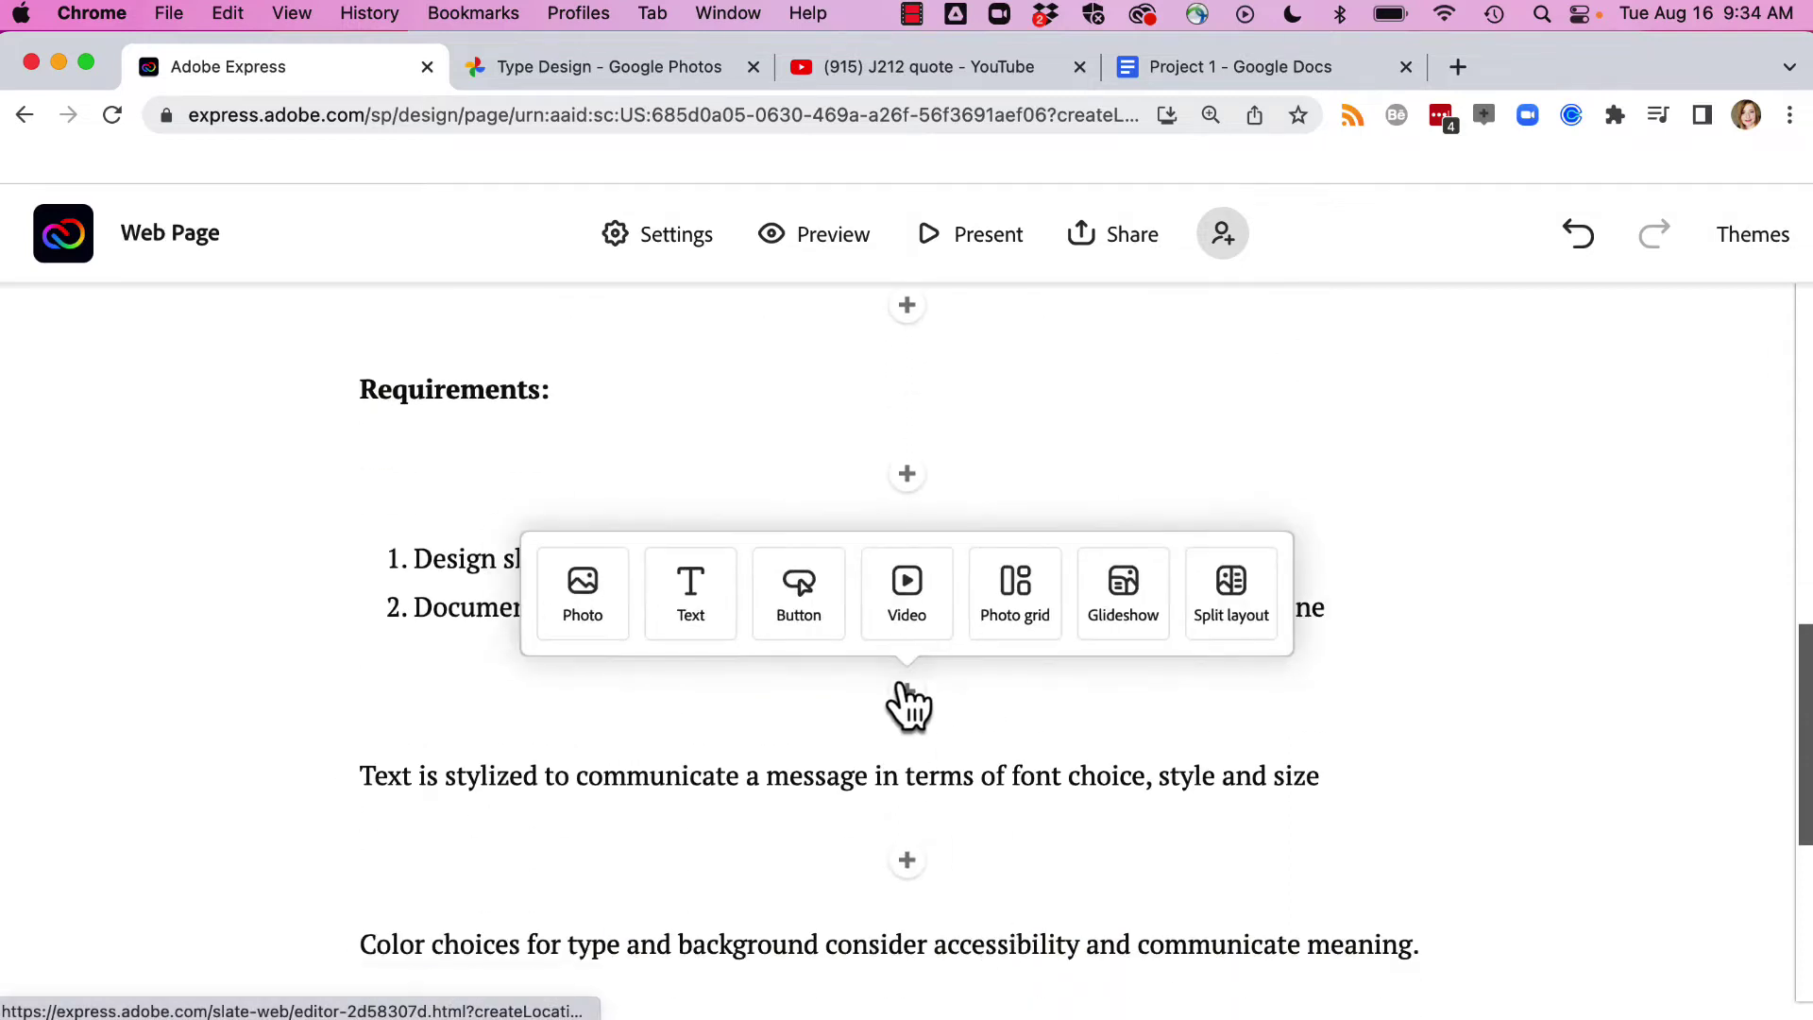
- Add a photo block holding the uploaded 4.39.50 PM screenshot of the 'power in the words' quote
left_click(582, 595)
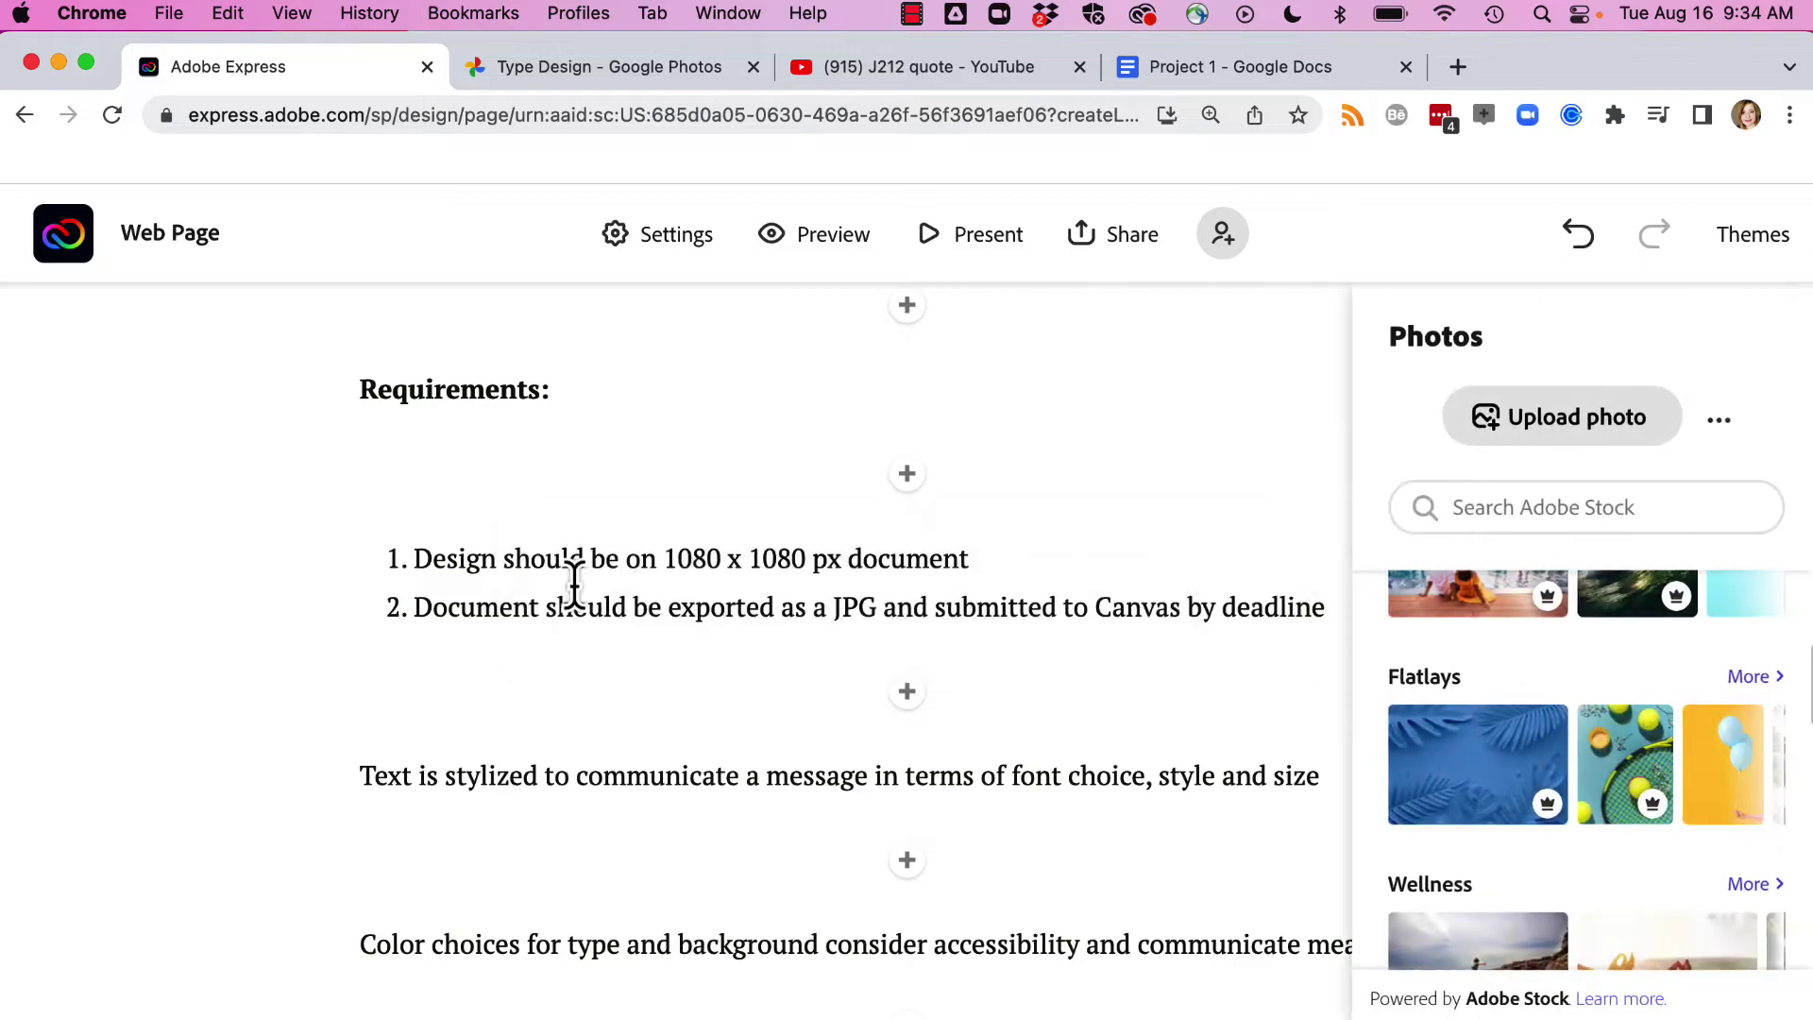
left_click(1616, 417)
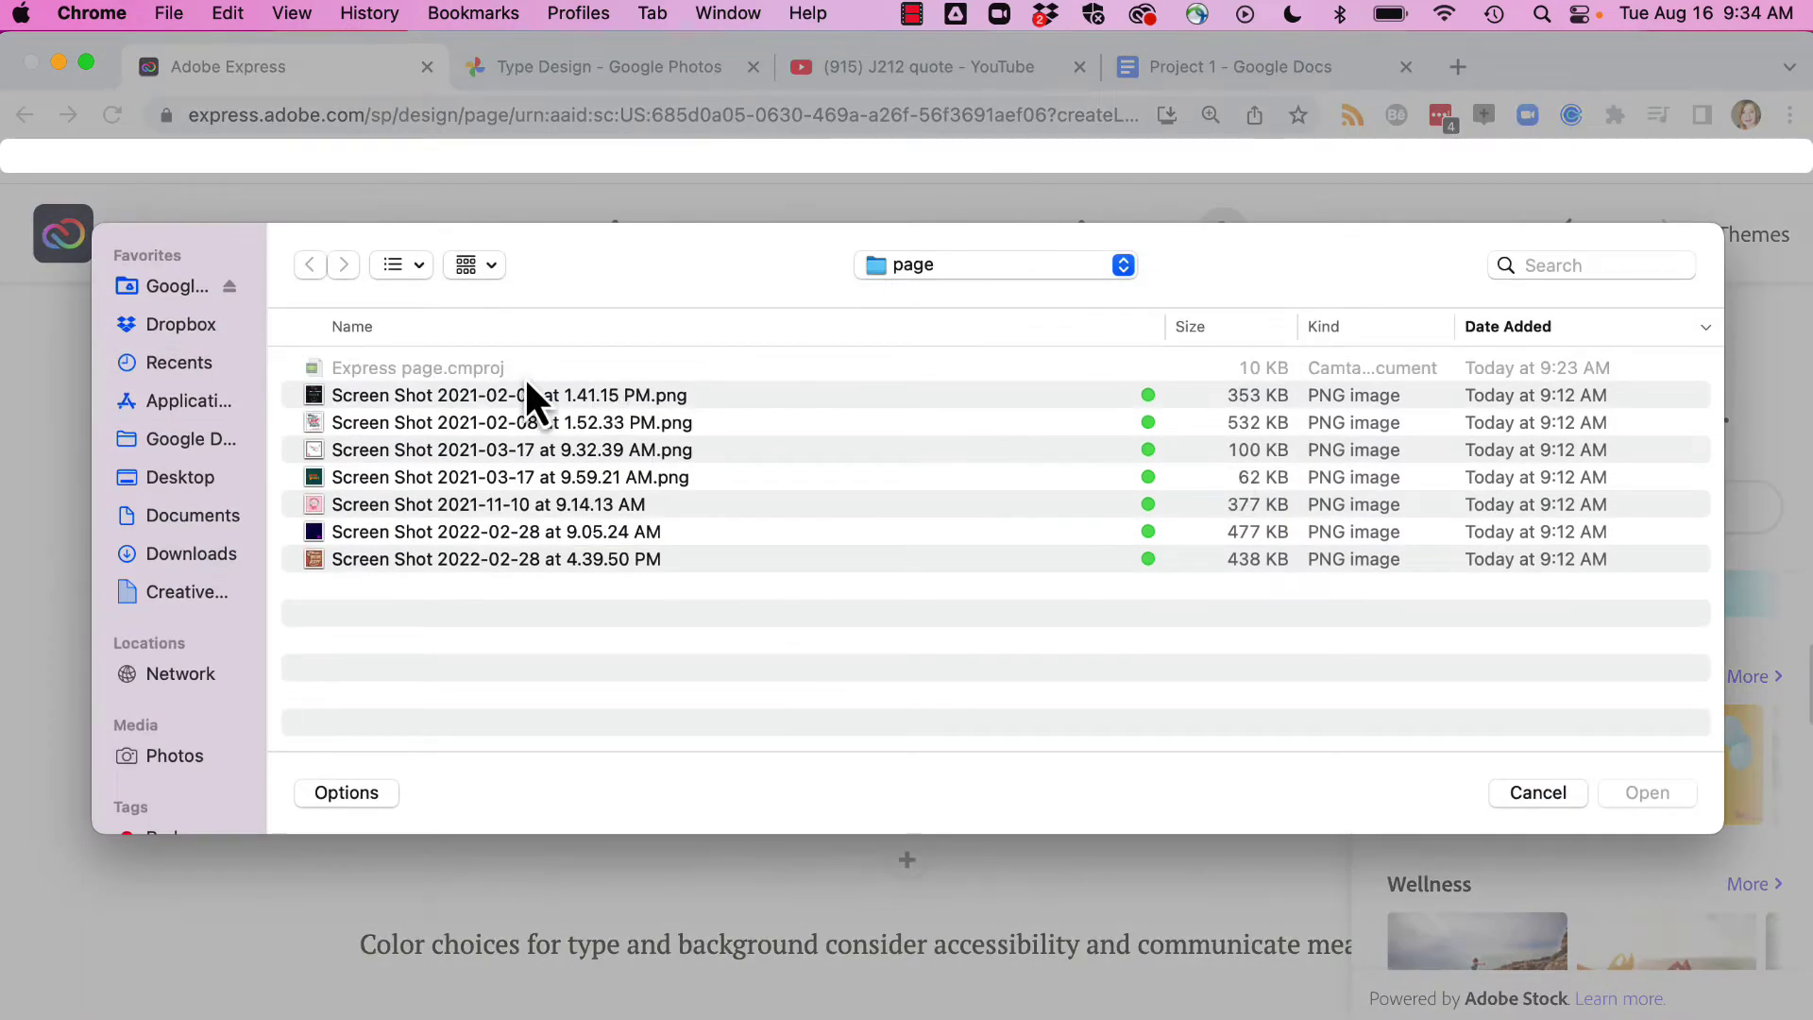
left_click(474, 422)
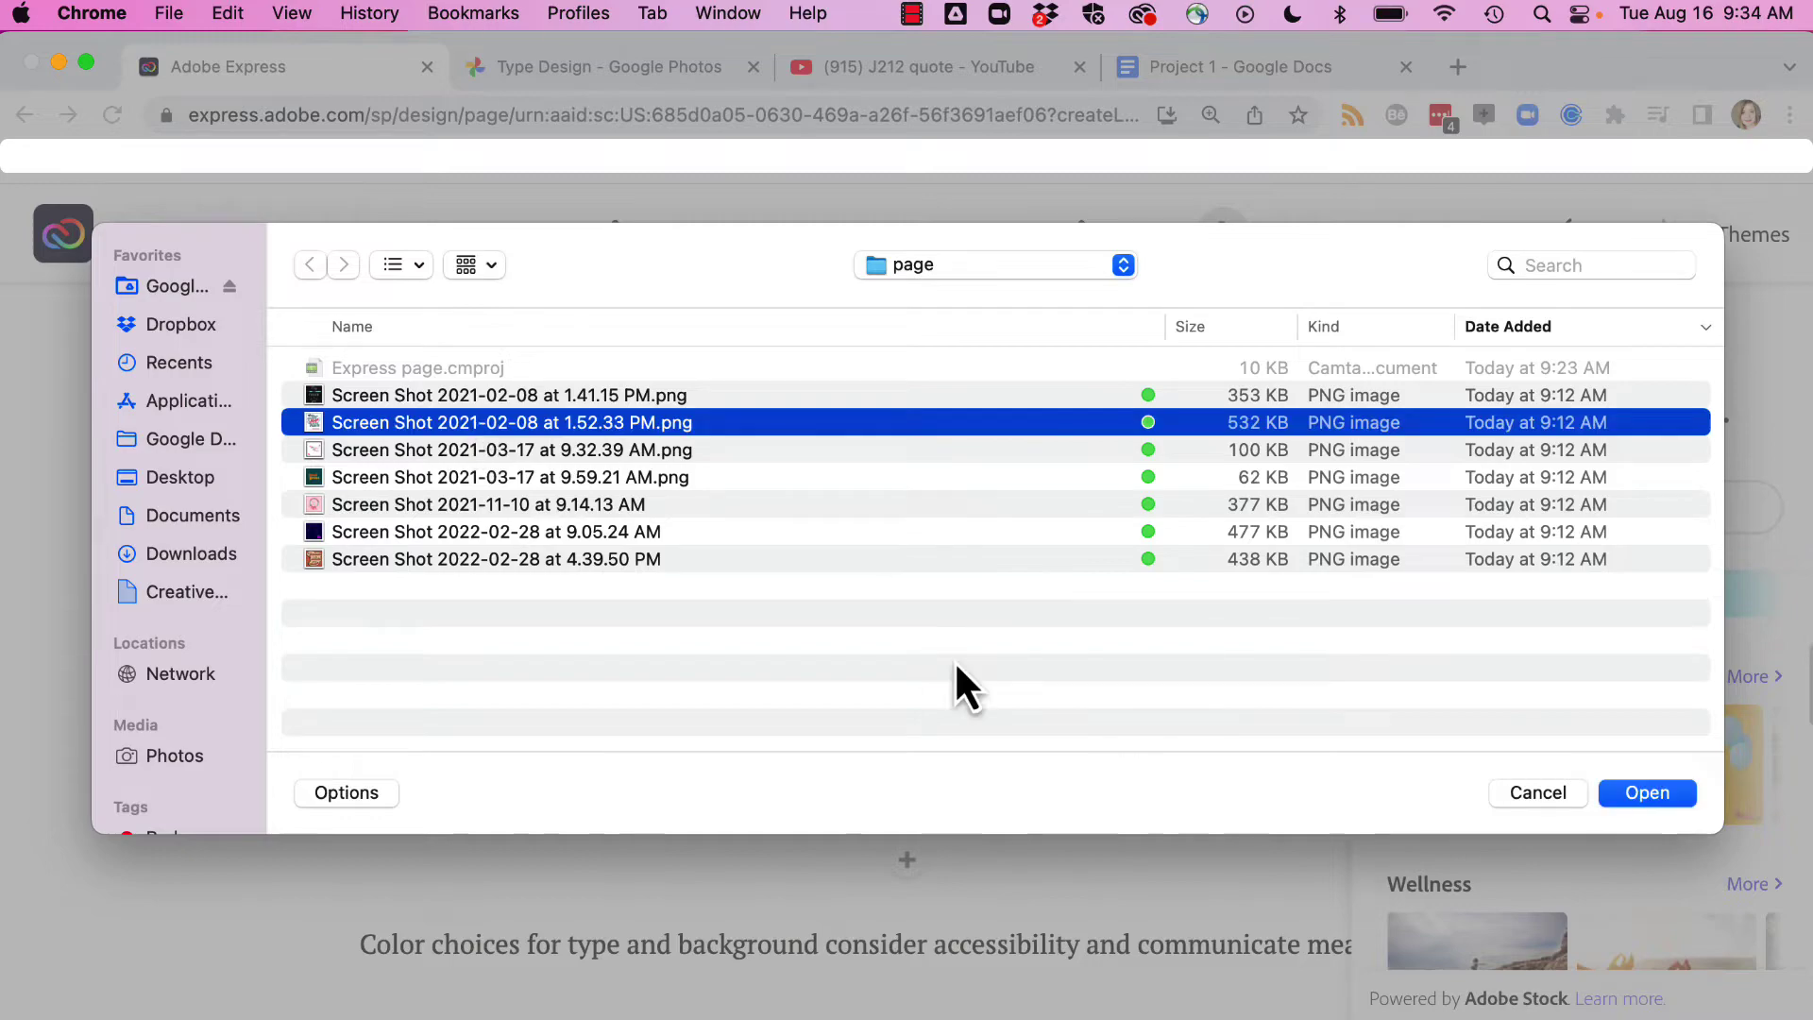
left_click(767, 557)
left_click(1645, 795)
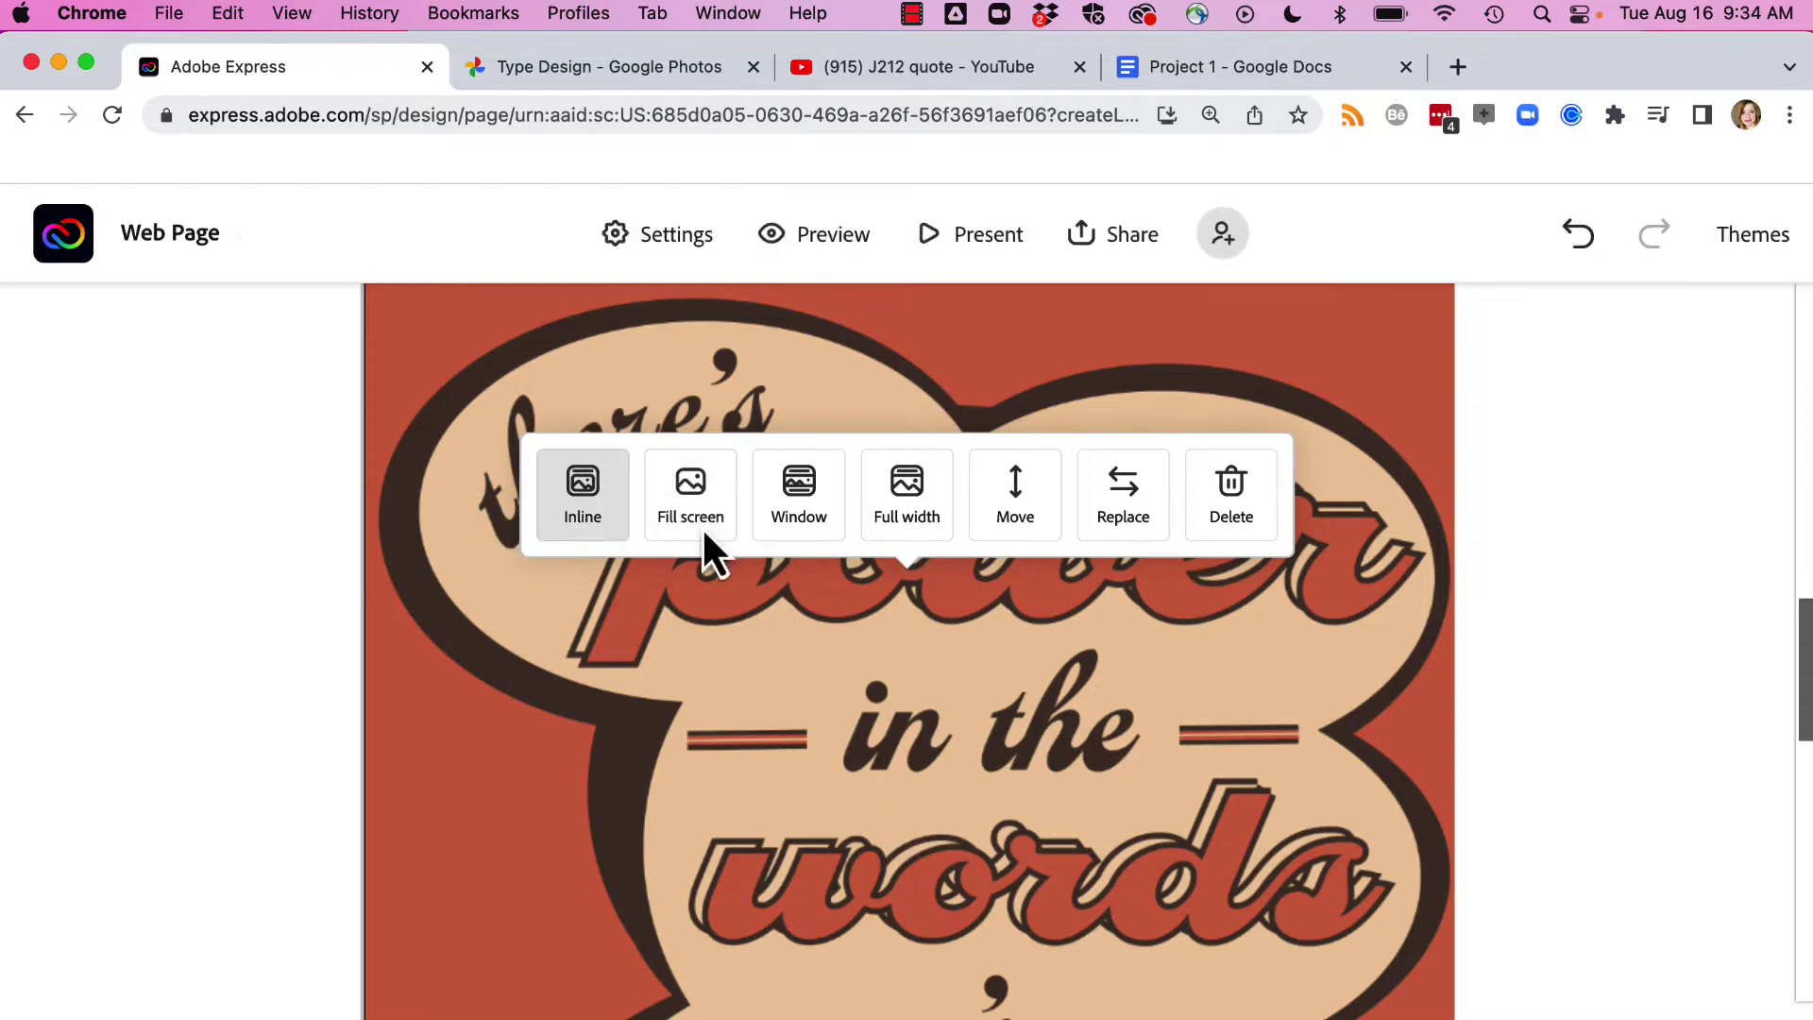
- Try the Fill screen and Window layouts on the quote image, settling on Full width
scroll(1189, 789, "down", 10)
scroll(1188, 774, "up", 10)
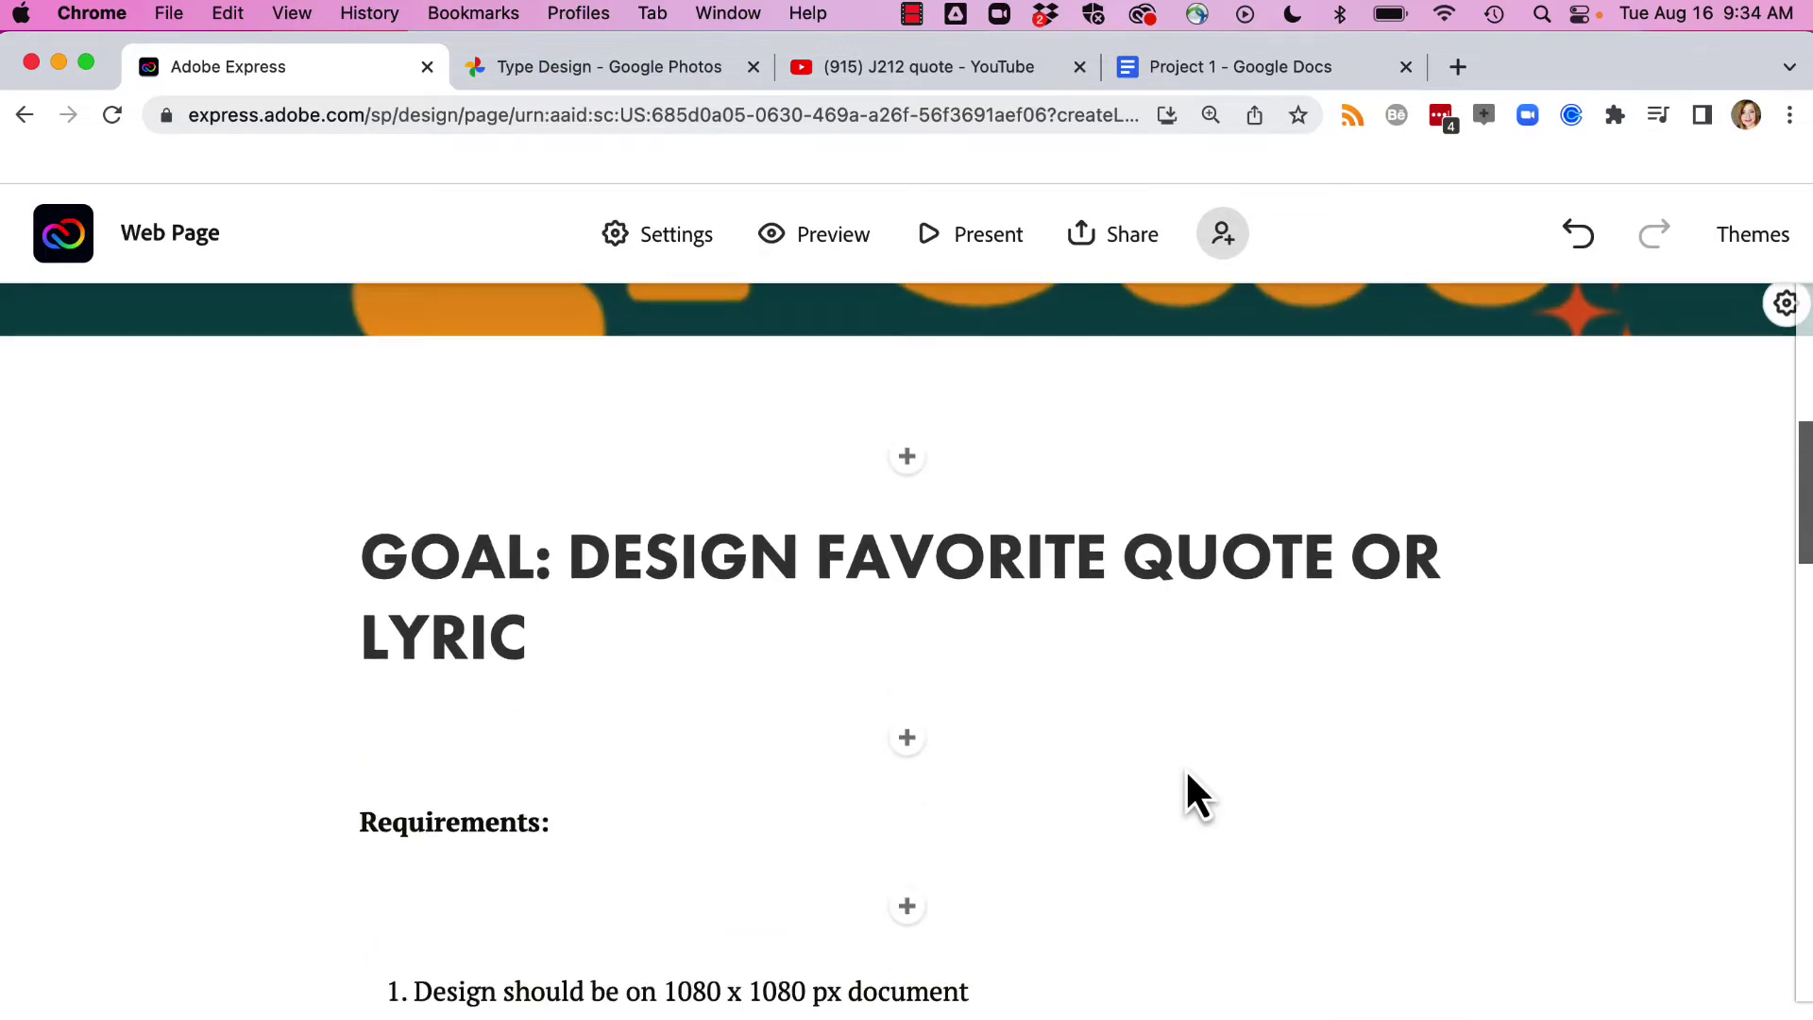
scroll(1188, 774, "down", 5)
scroll(1187, 774, "up", 2)
scroll(1187, 772, "up", 1)
left_click(1052, 720)
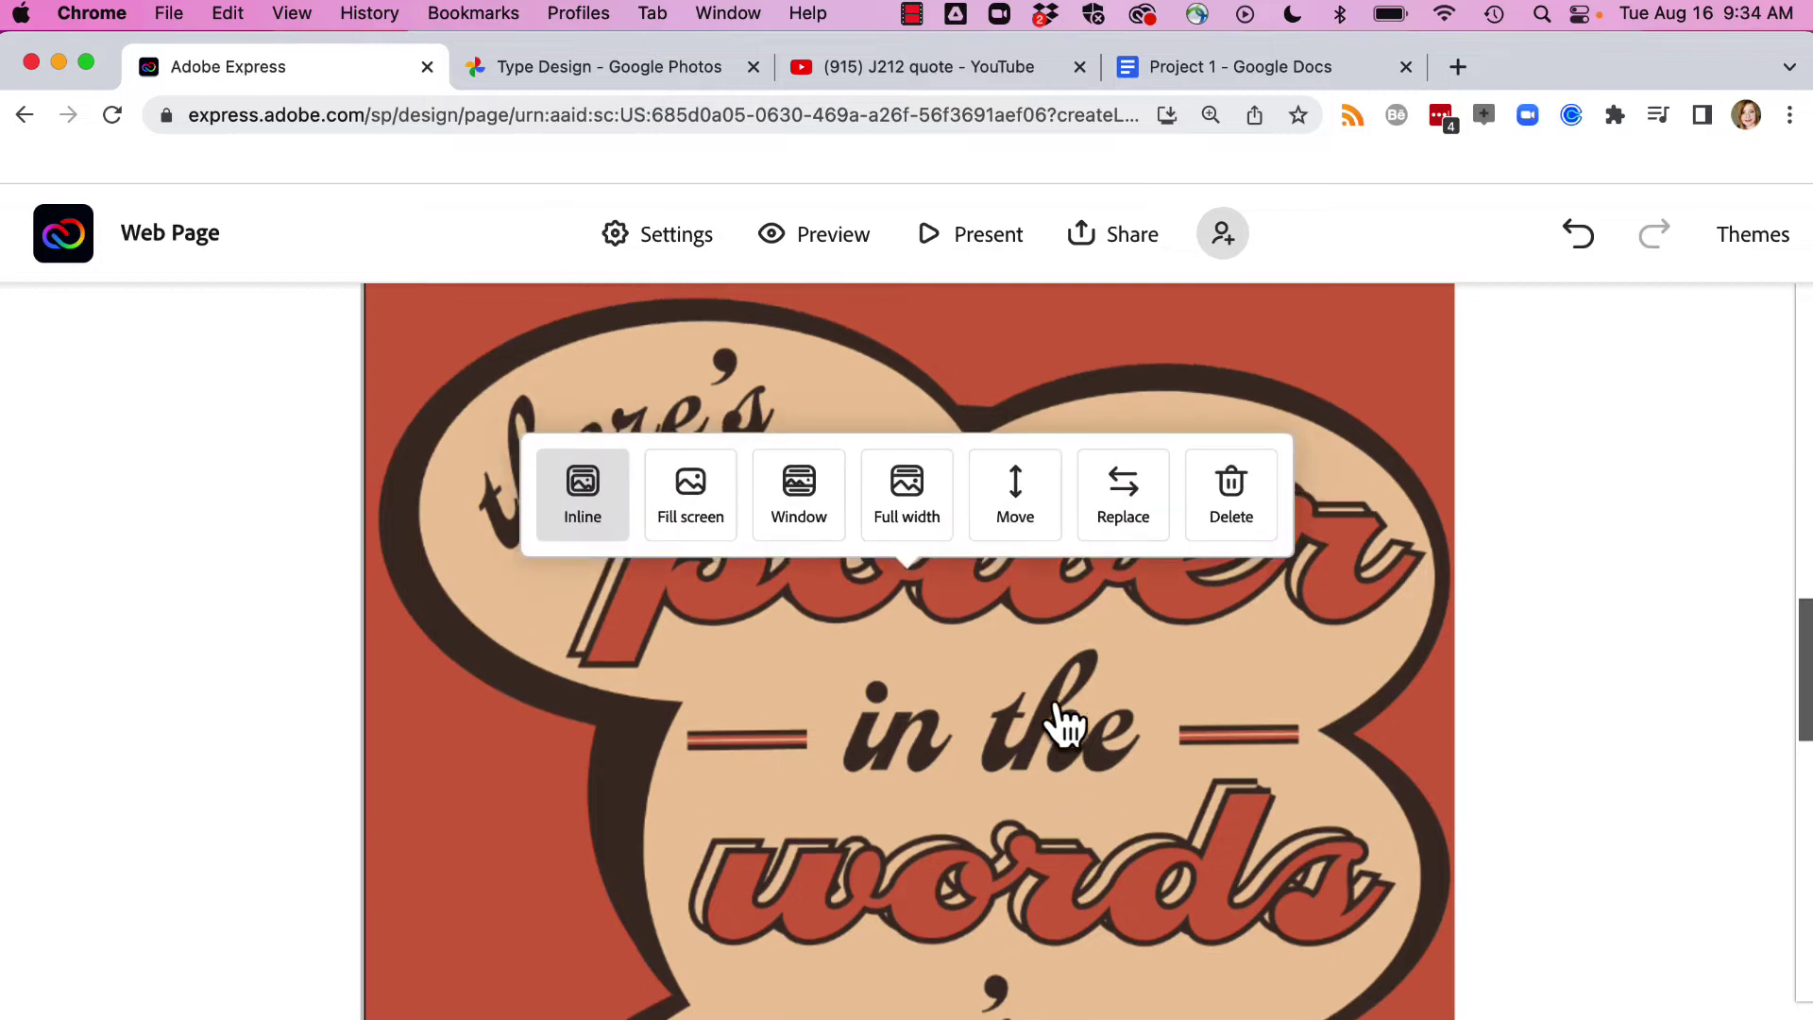
left_click(693, 491)
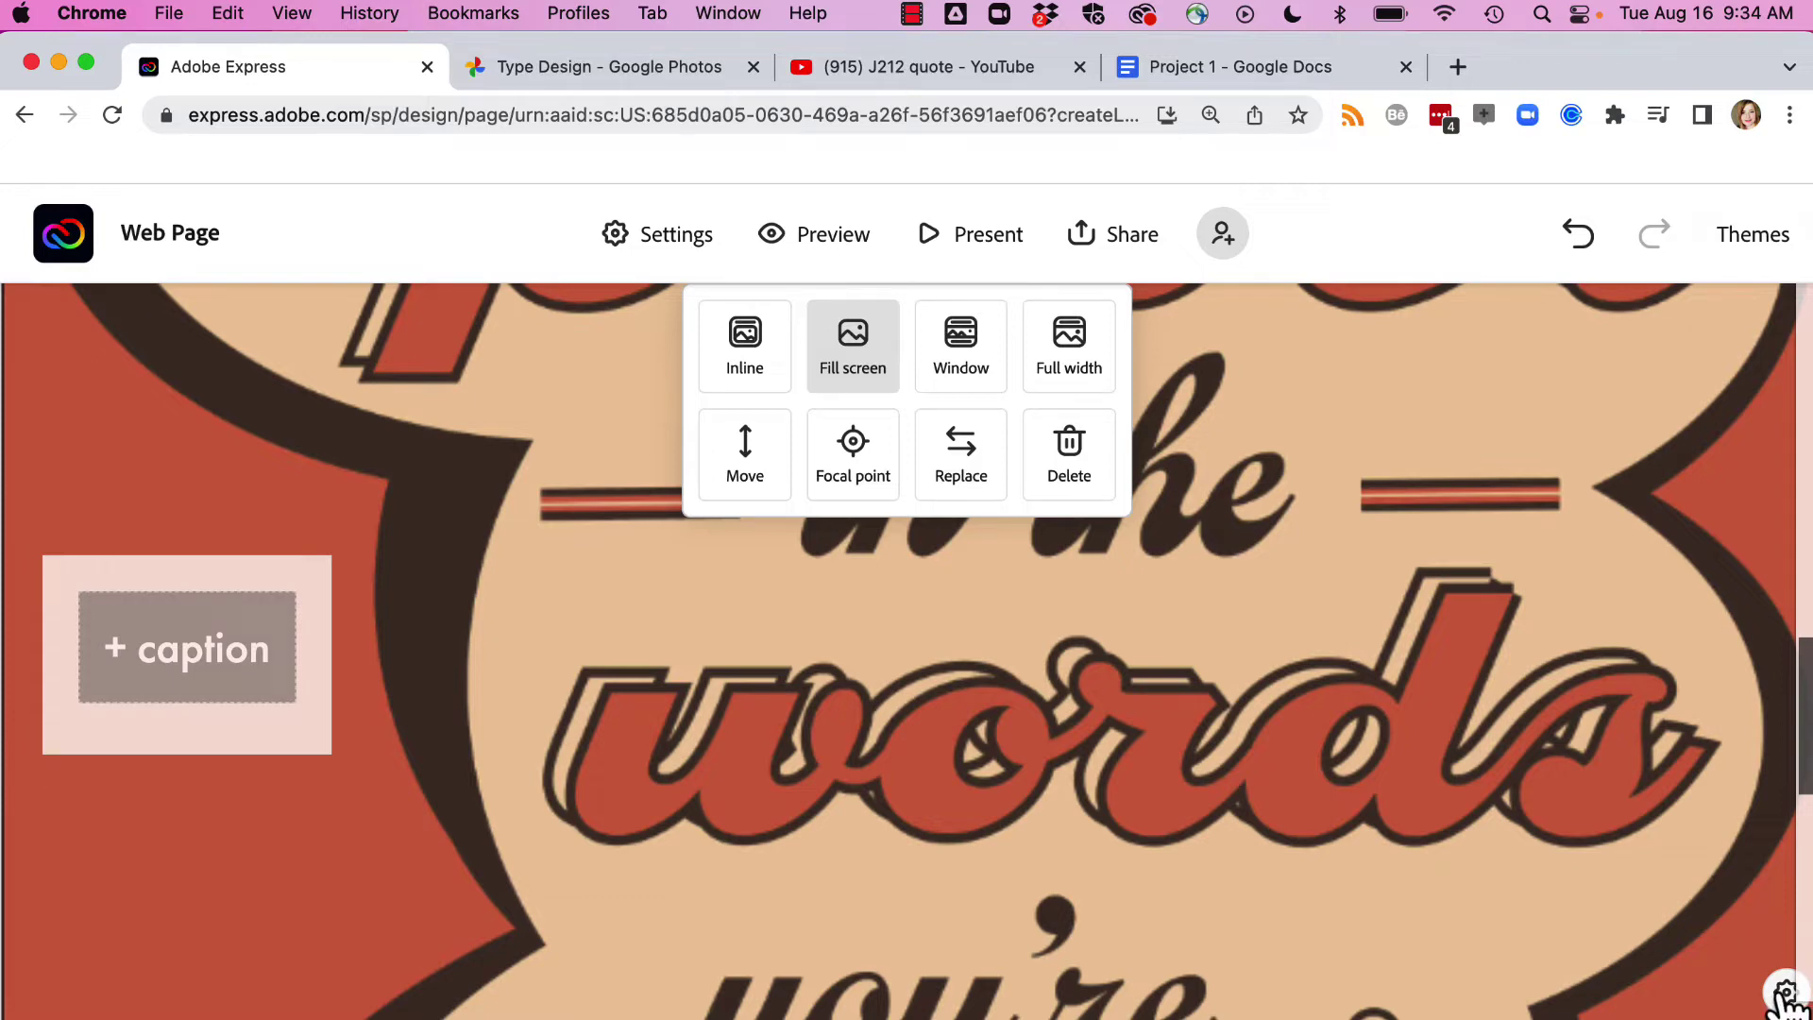
left_click(956, 351)
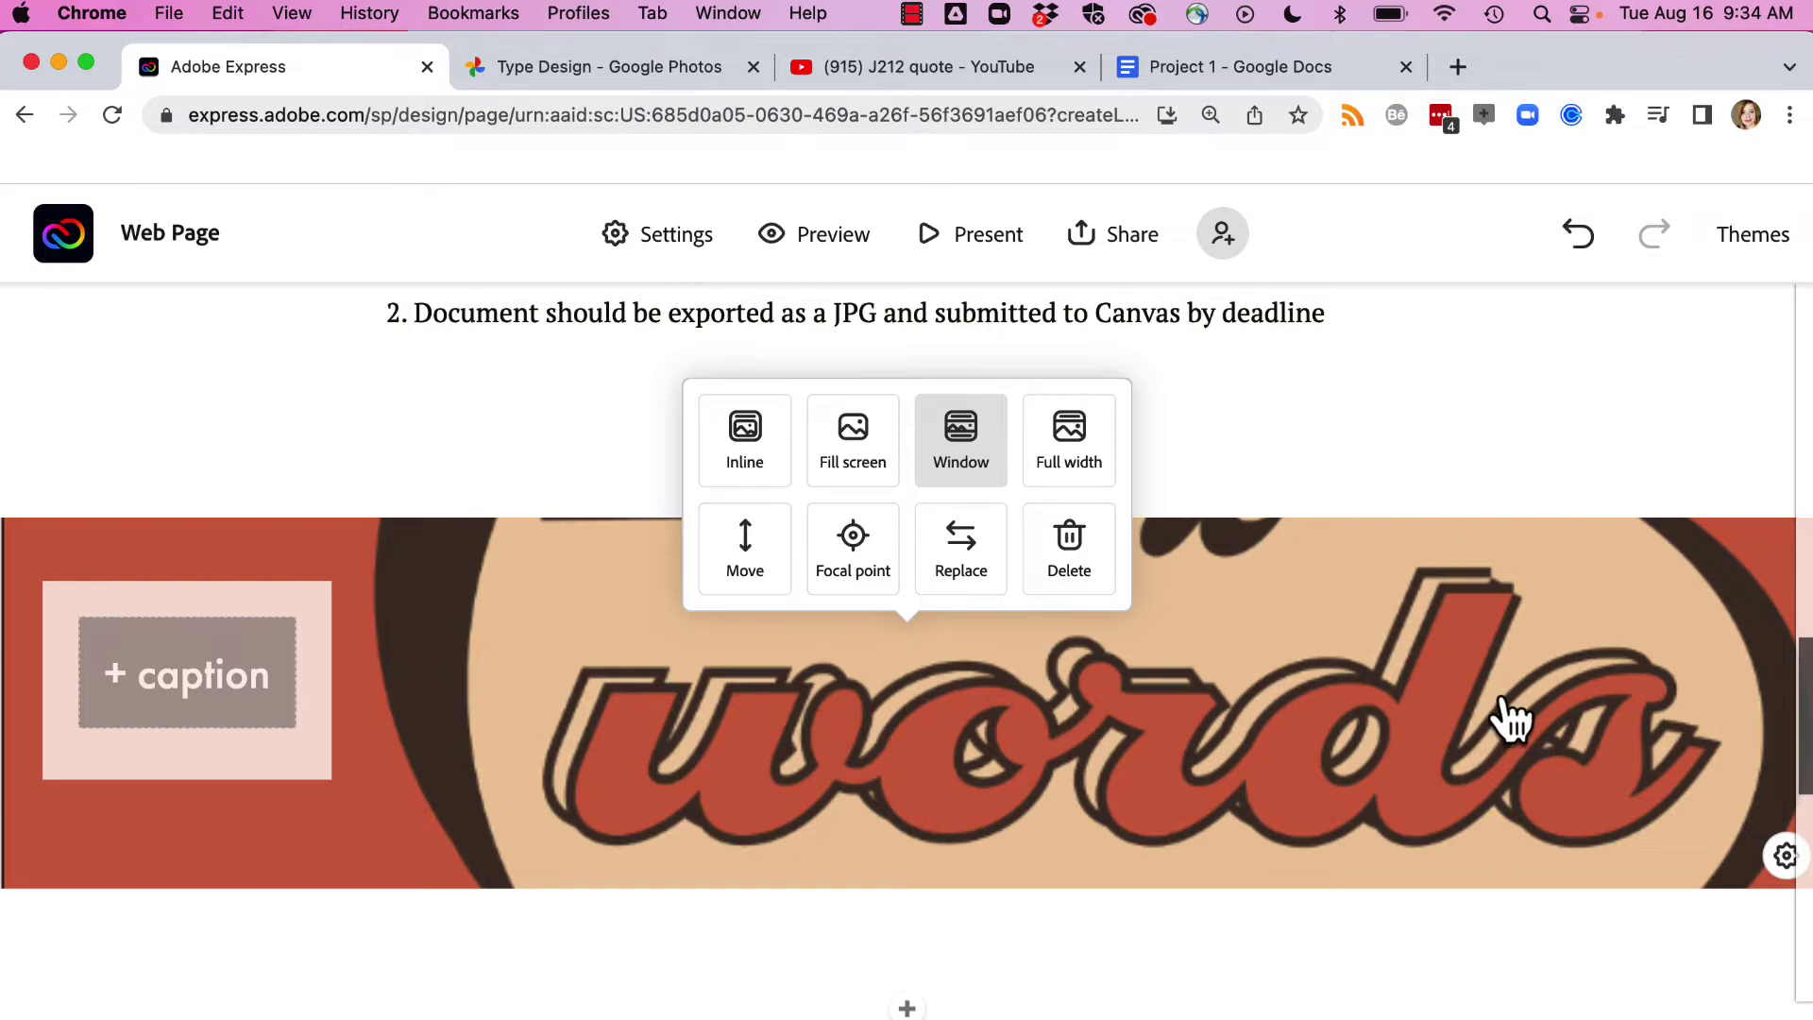
left_click(1065, 468)
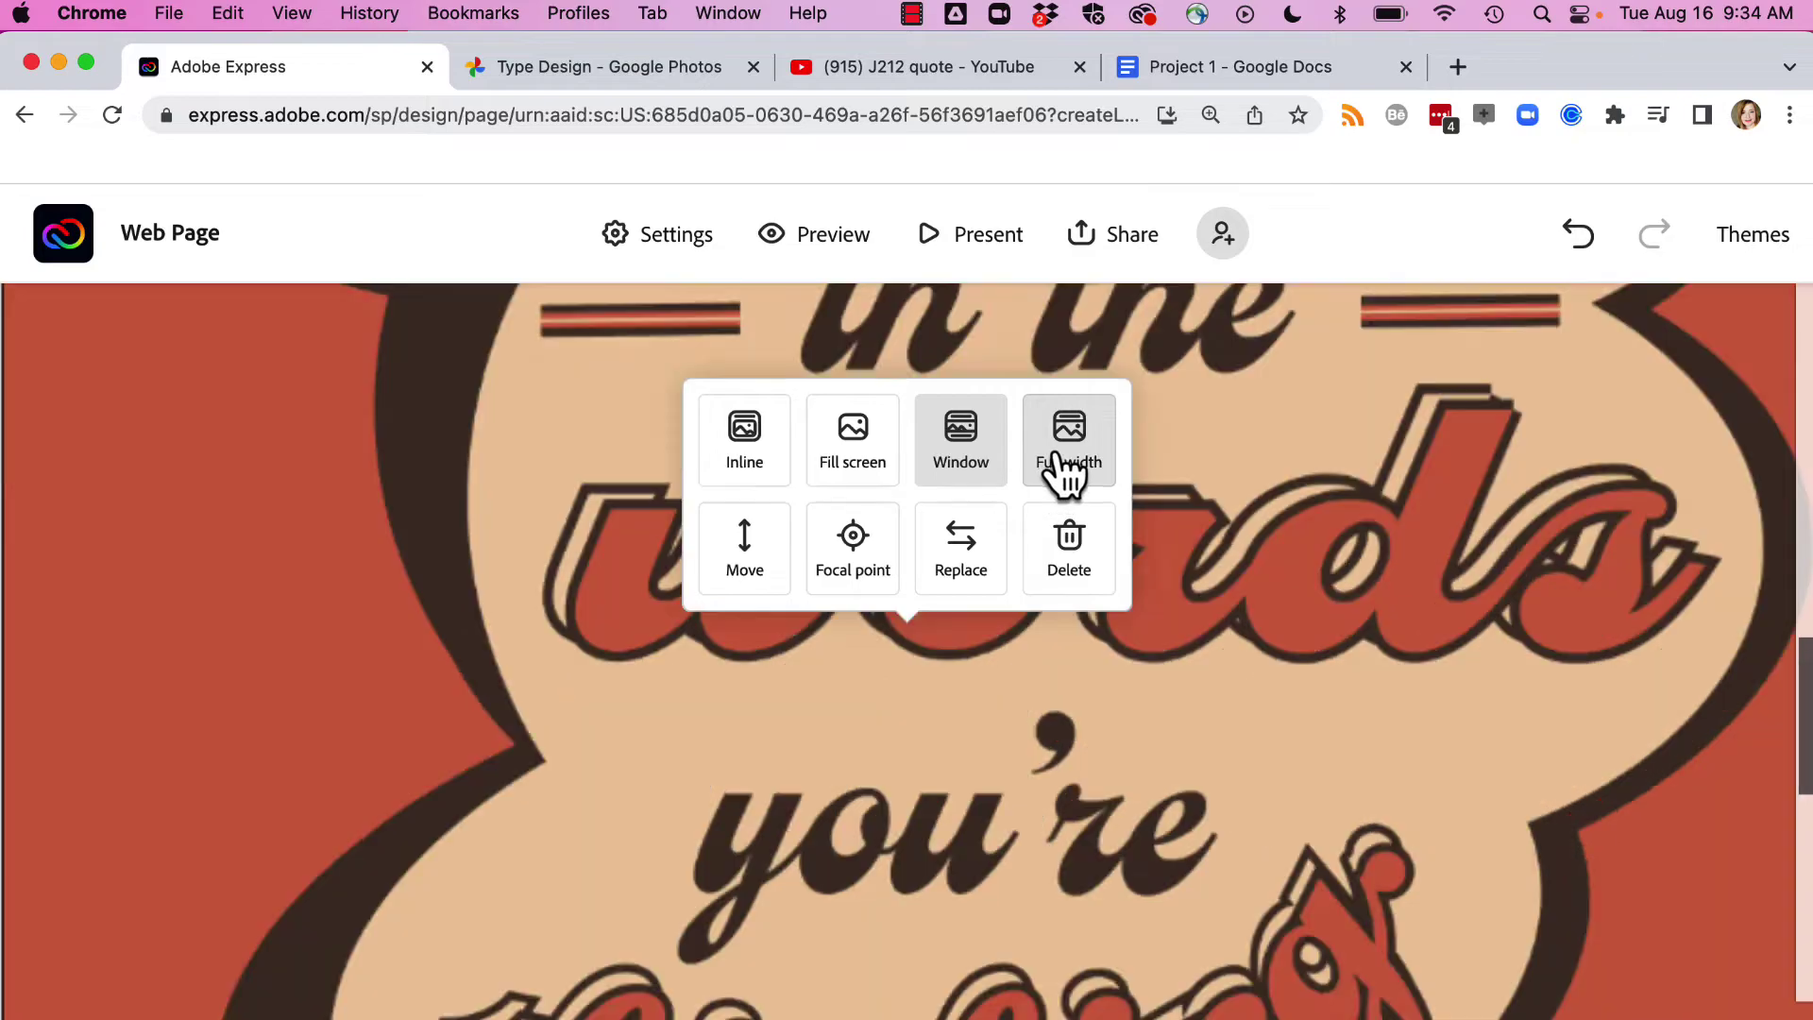
scroll(1091, 676, "down", 5)
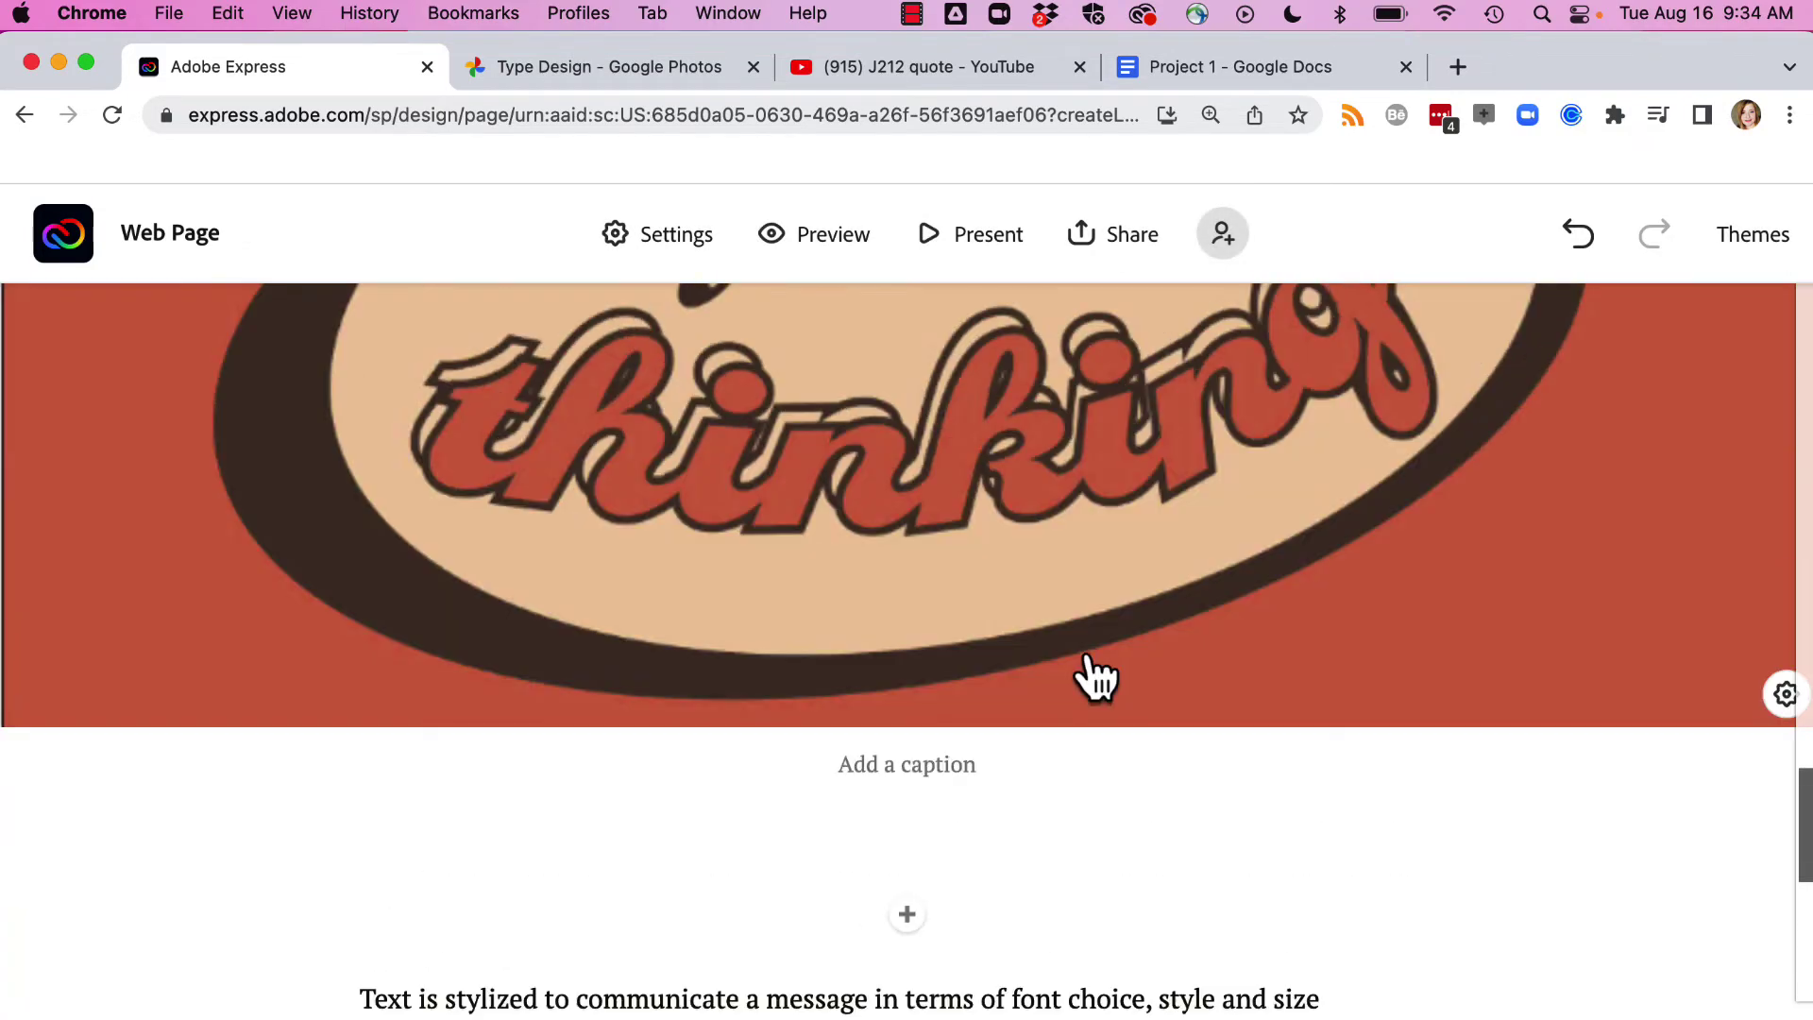
scroll(1096, 676, "up", 10)
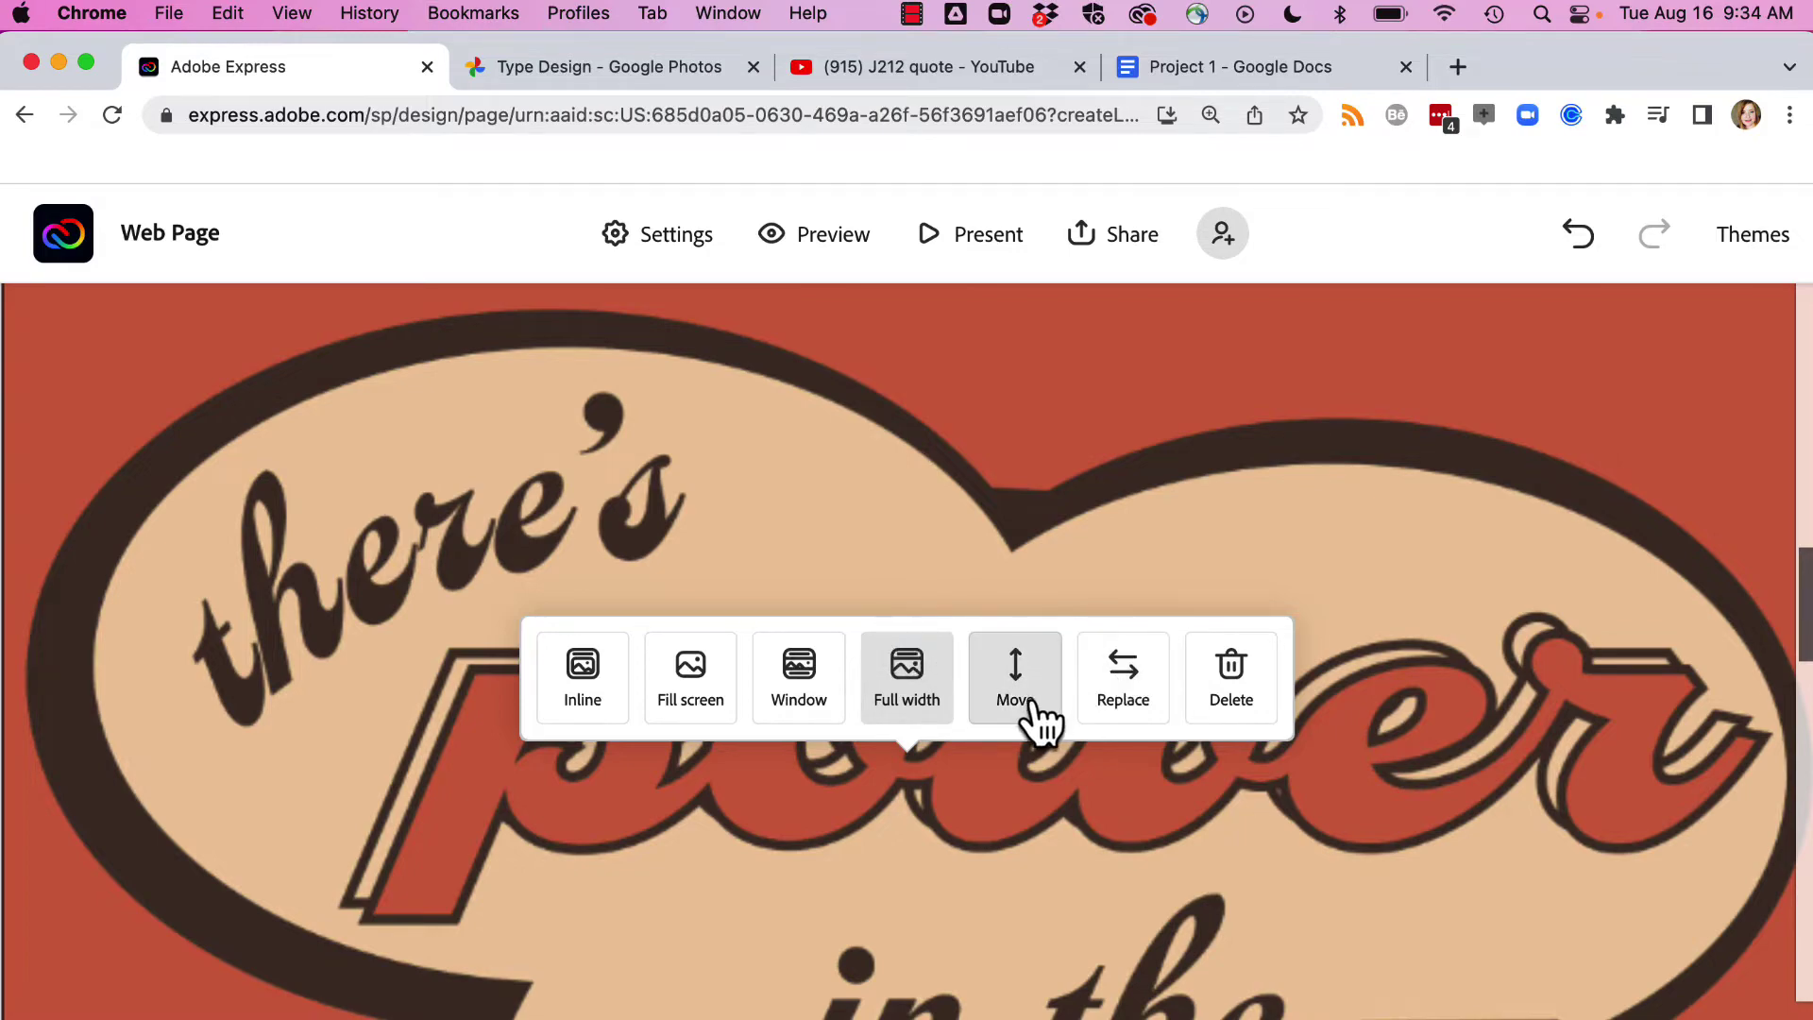
scroll(1003, 781, "down", 10)
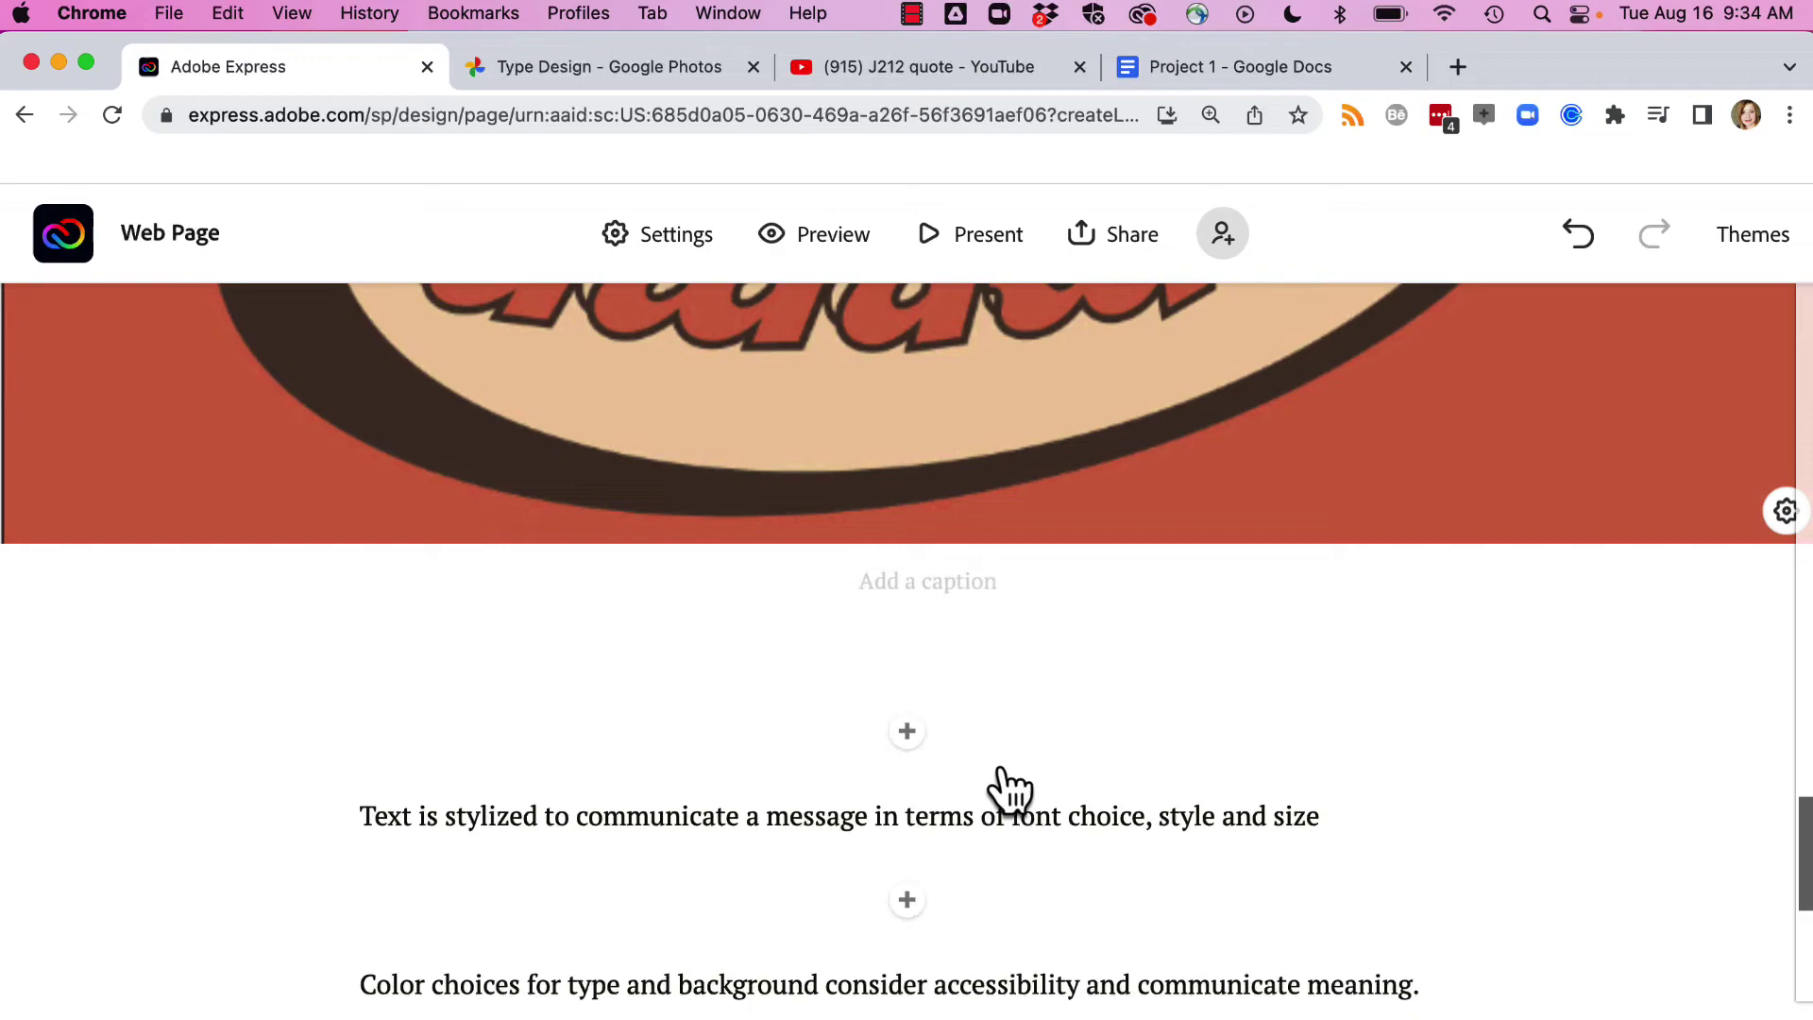
scroll(1009, 789, "down", 15)
scroll(1008, 788, "up", 8)
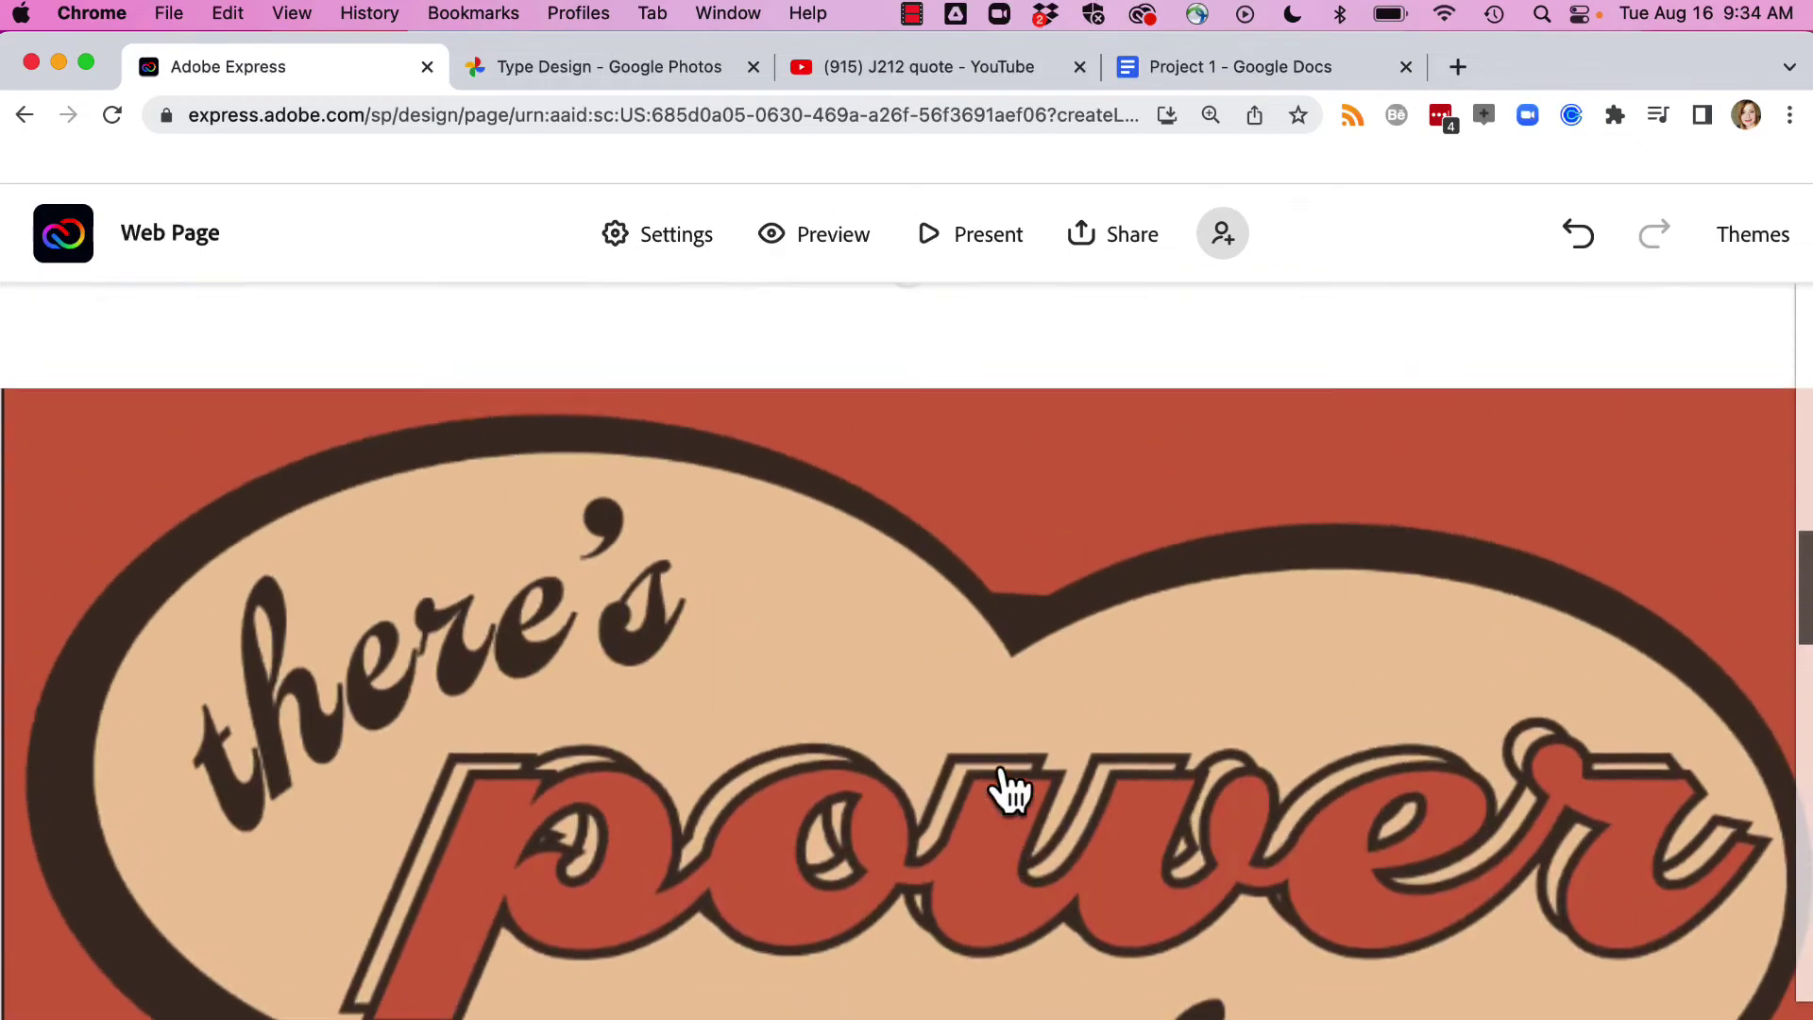
scroll(1000, 794, "down", 5)
scroll(902, 907, "up", 5)
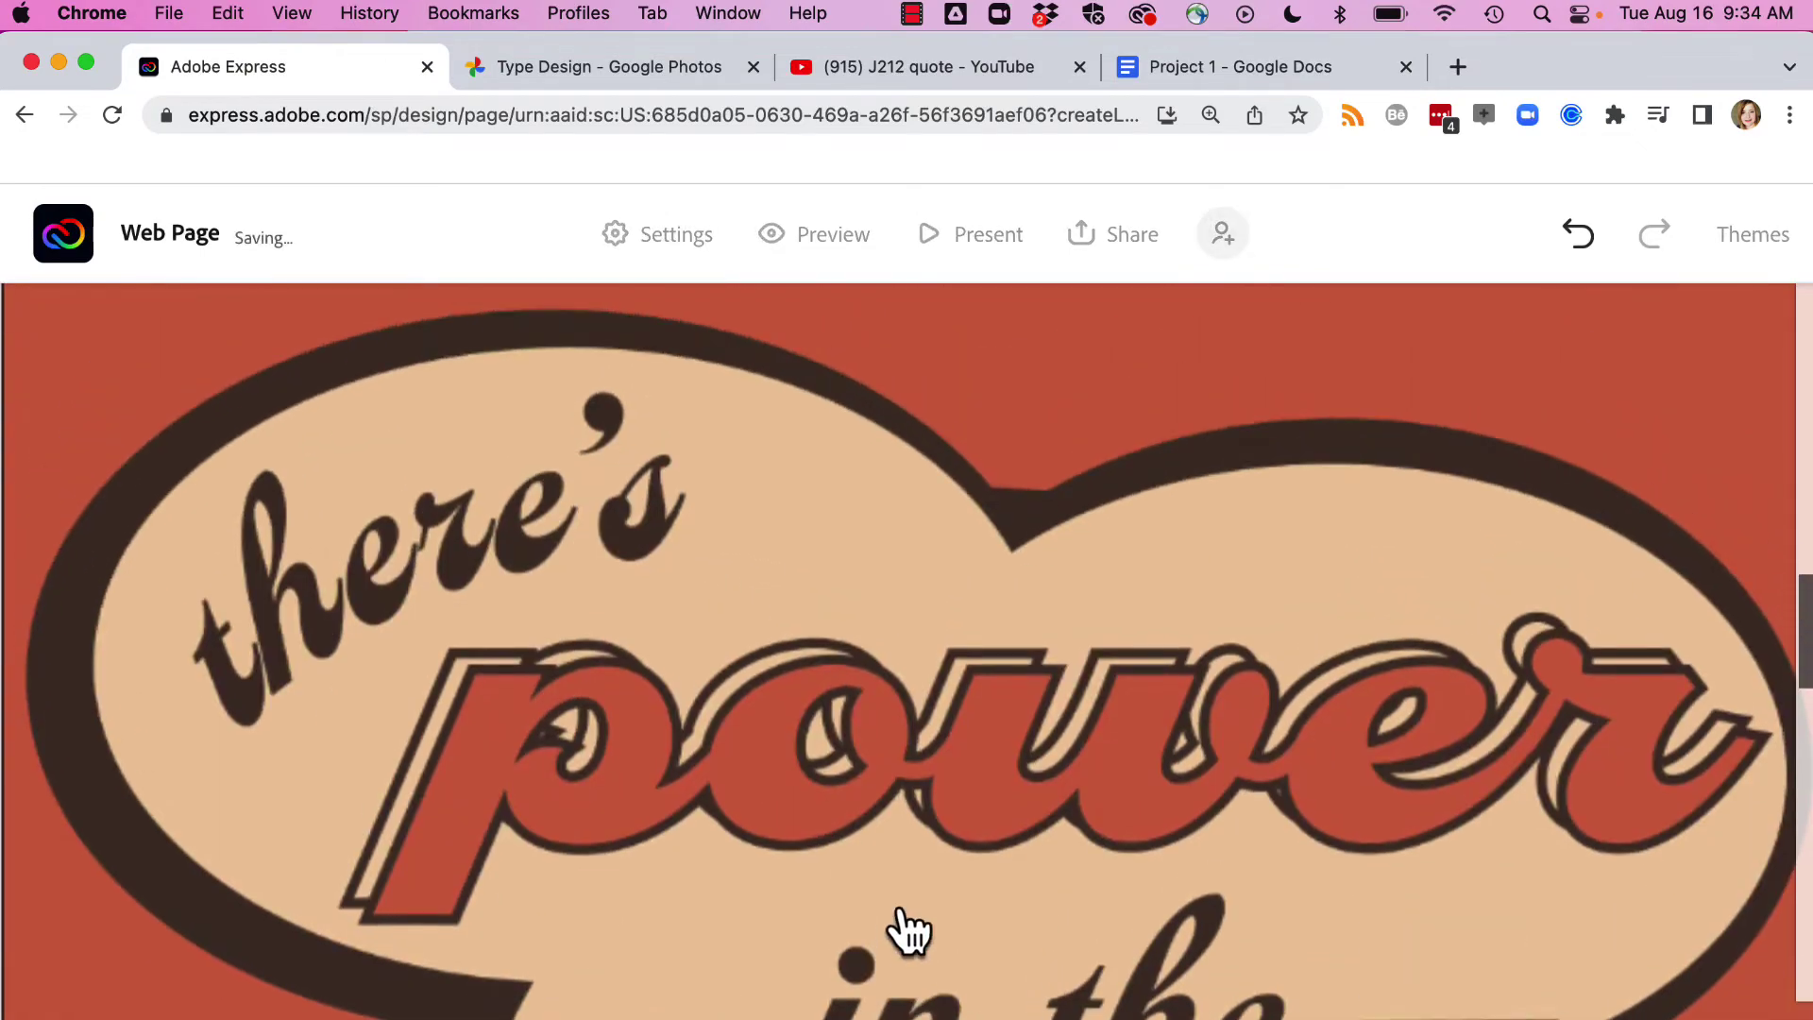
scroll(901, 925, "up", 5)
- Switch the quote image layout from Full width to Inline
scroll(708, 733, "down", 7)
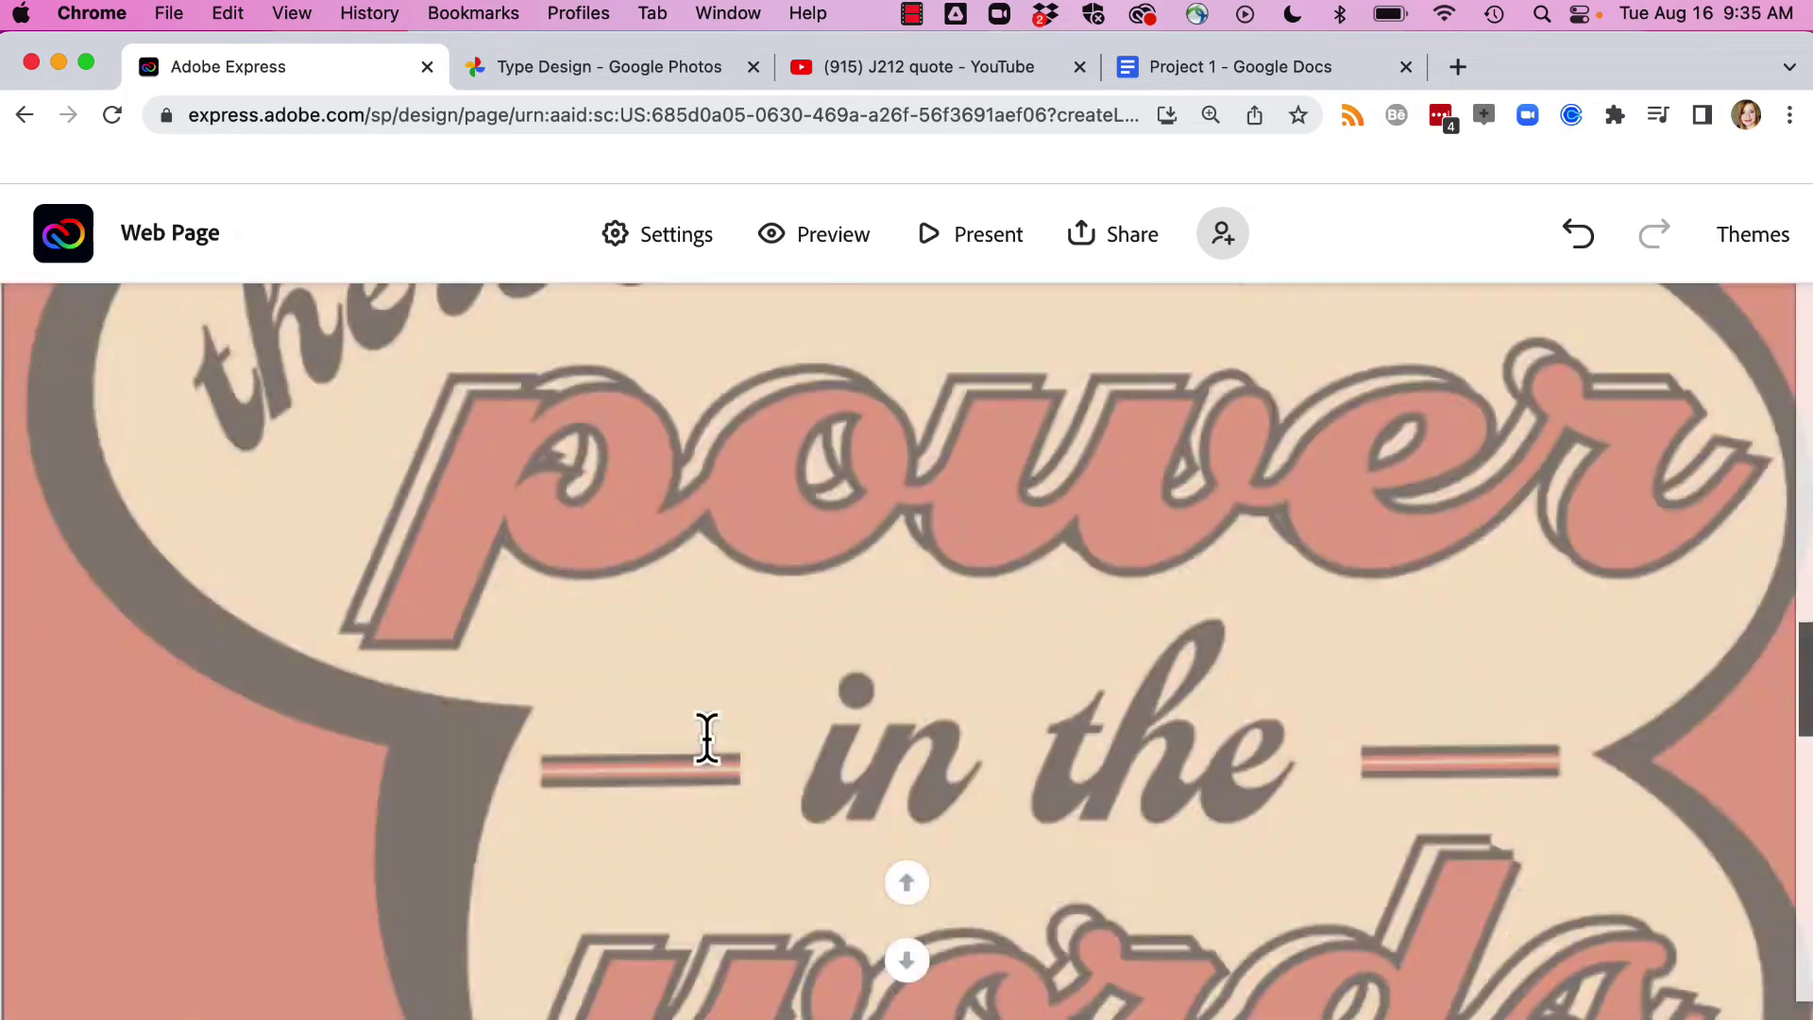
scroll(707, 737, "down", 5)
left_click(987, 736)
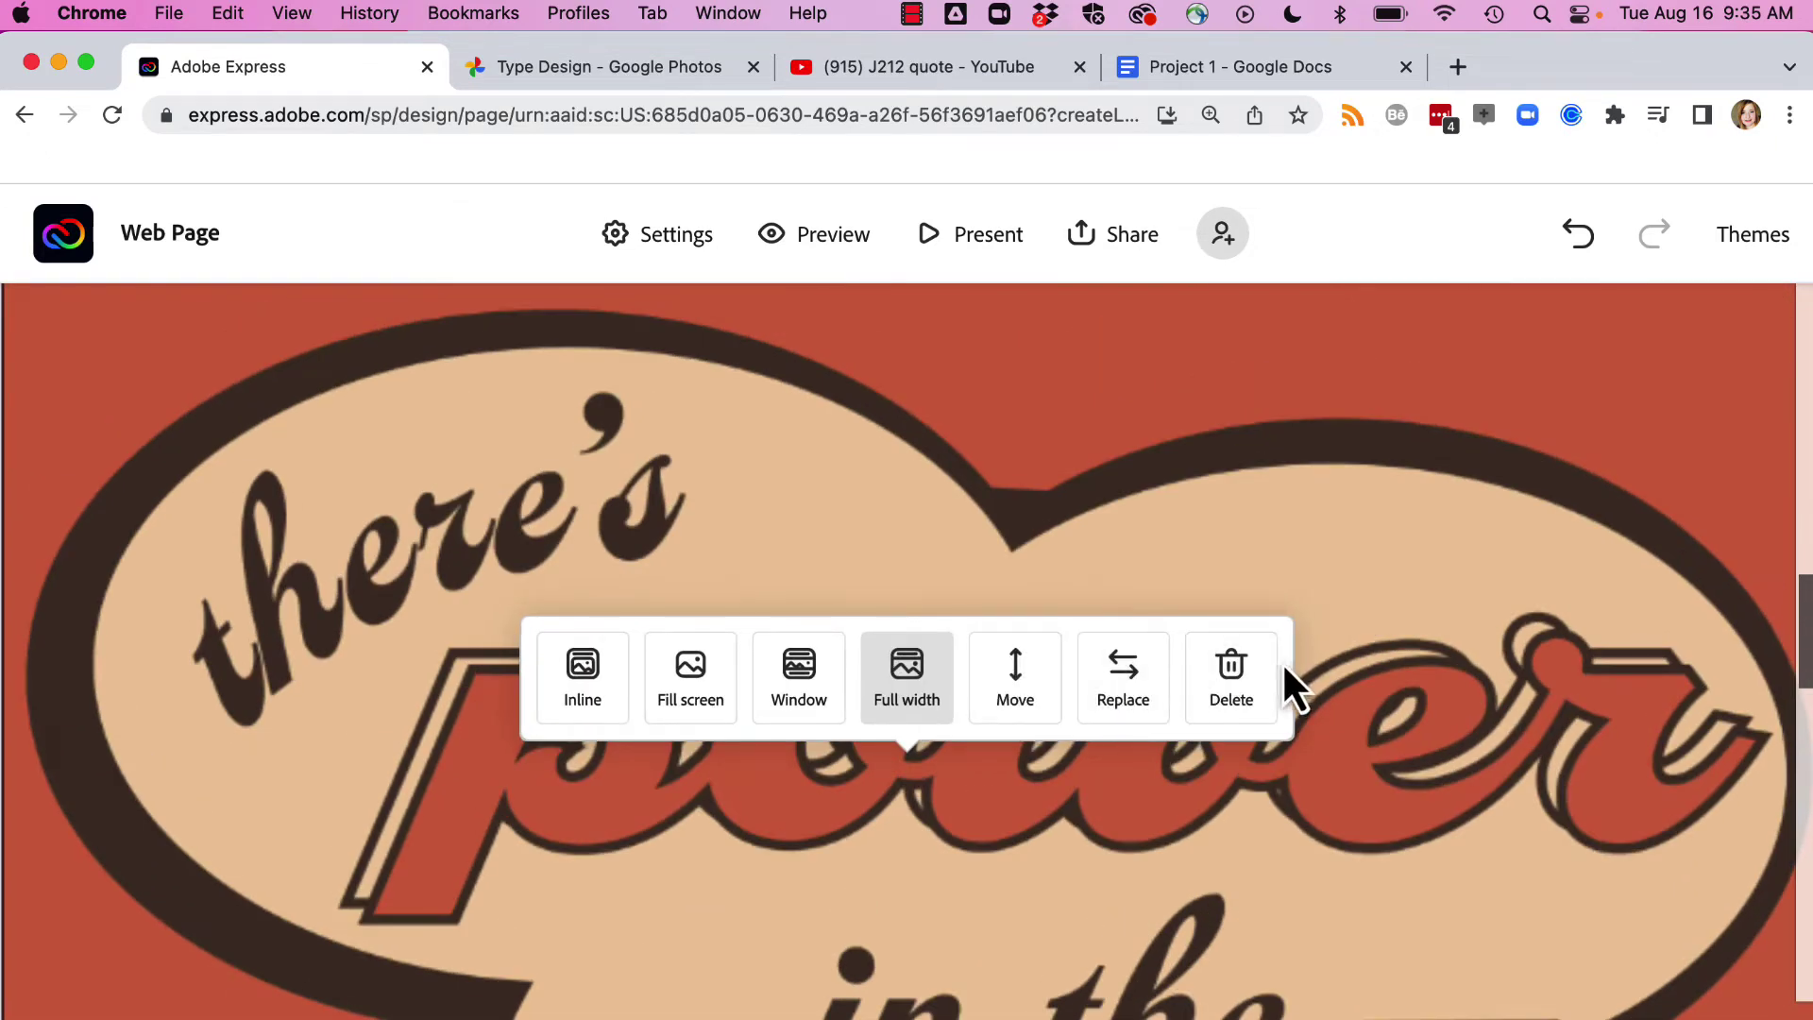
left_click(583, 678)
- Bring up the add-block choices below the quote image's caption
scroll(591, 688, "down", 2)
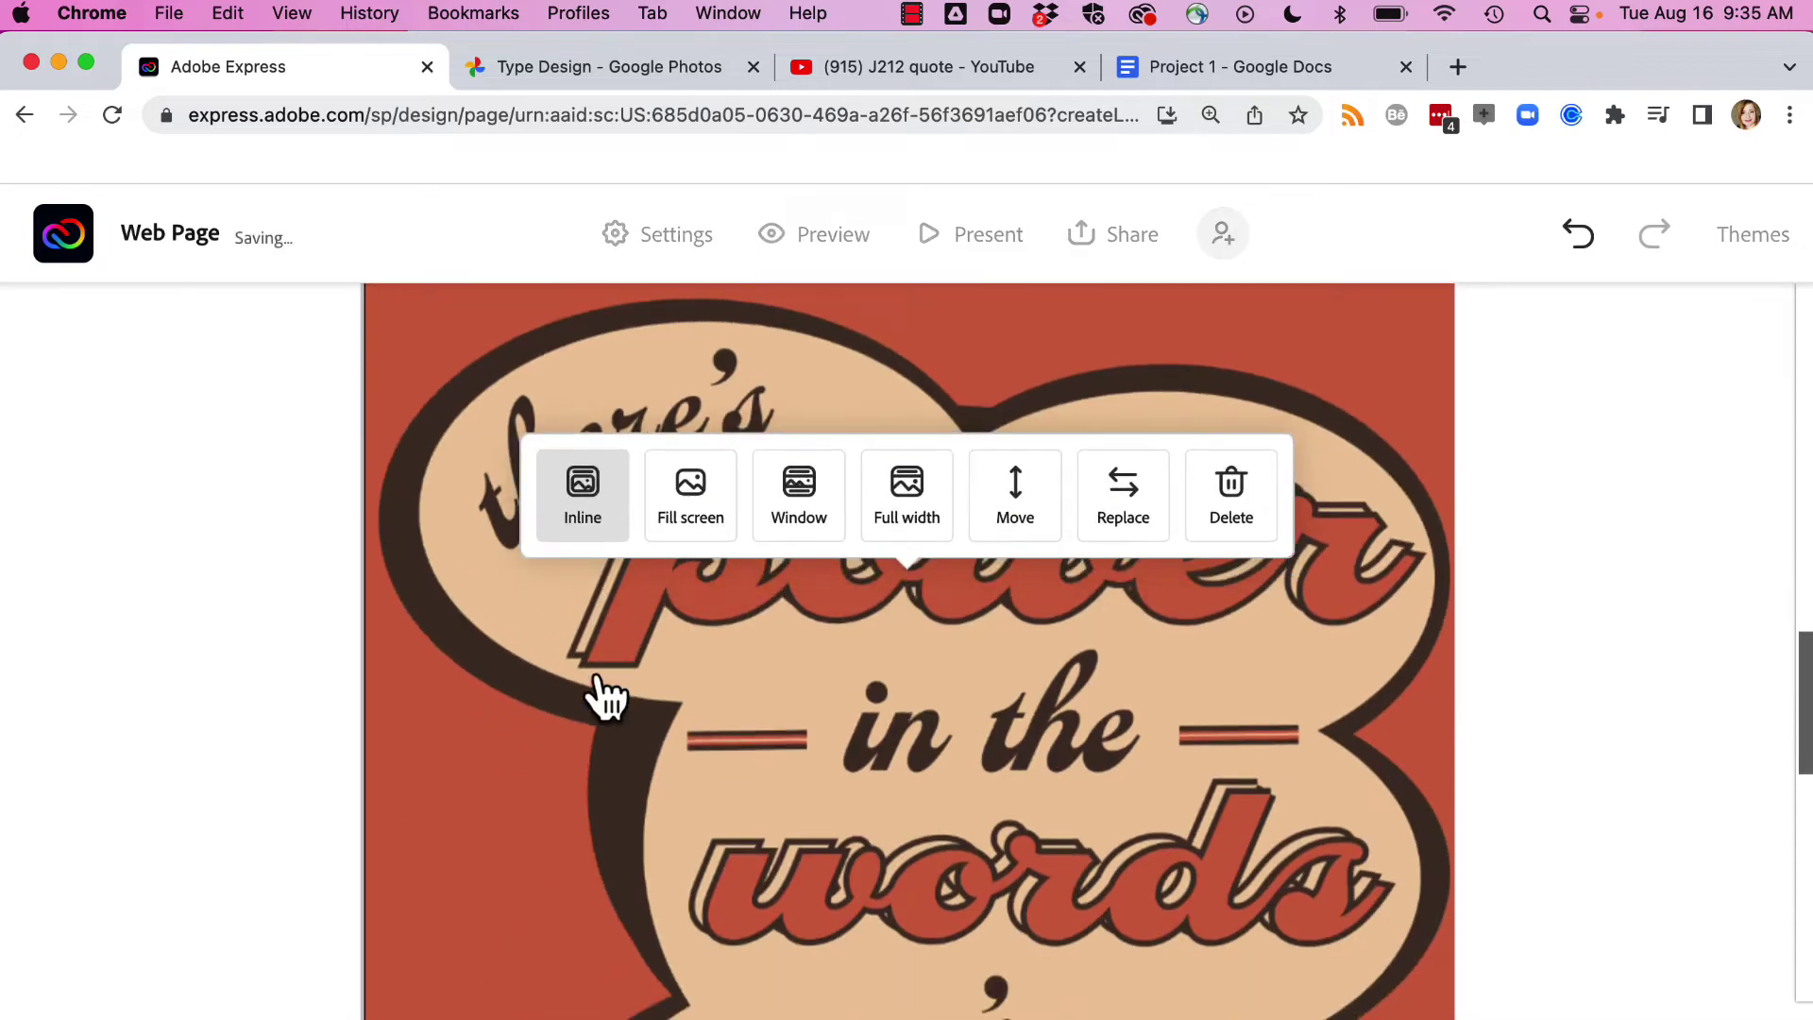
scroll(911, 761, "down", 5)
scroll(910, 761, "down", 3)
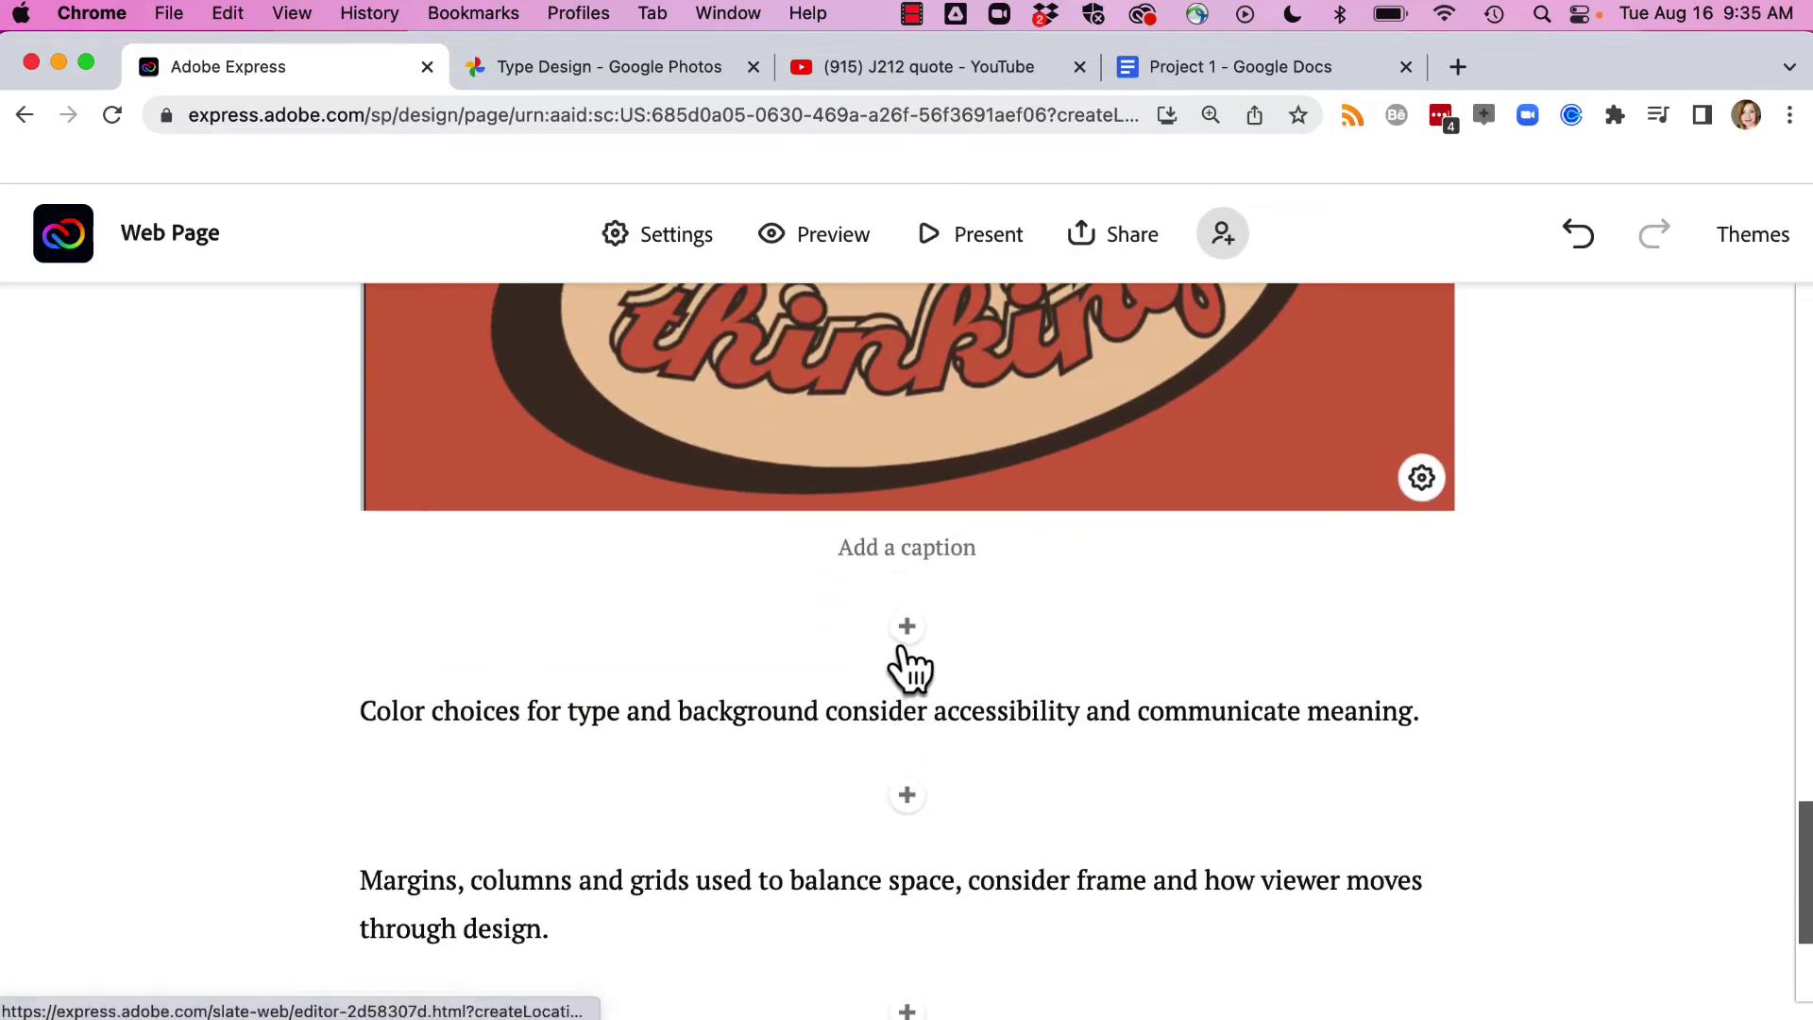
left_click(897, 566)
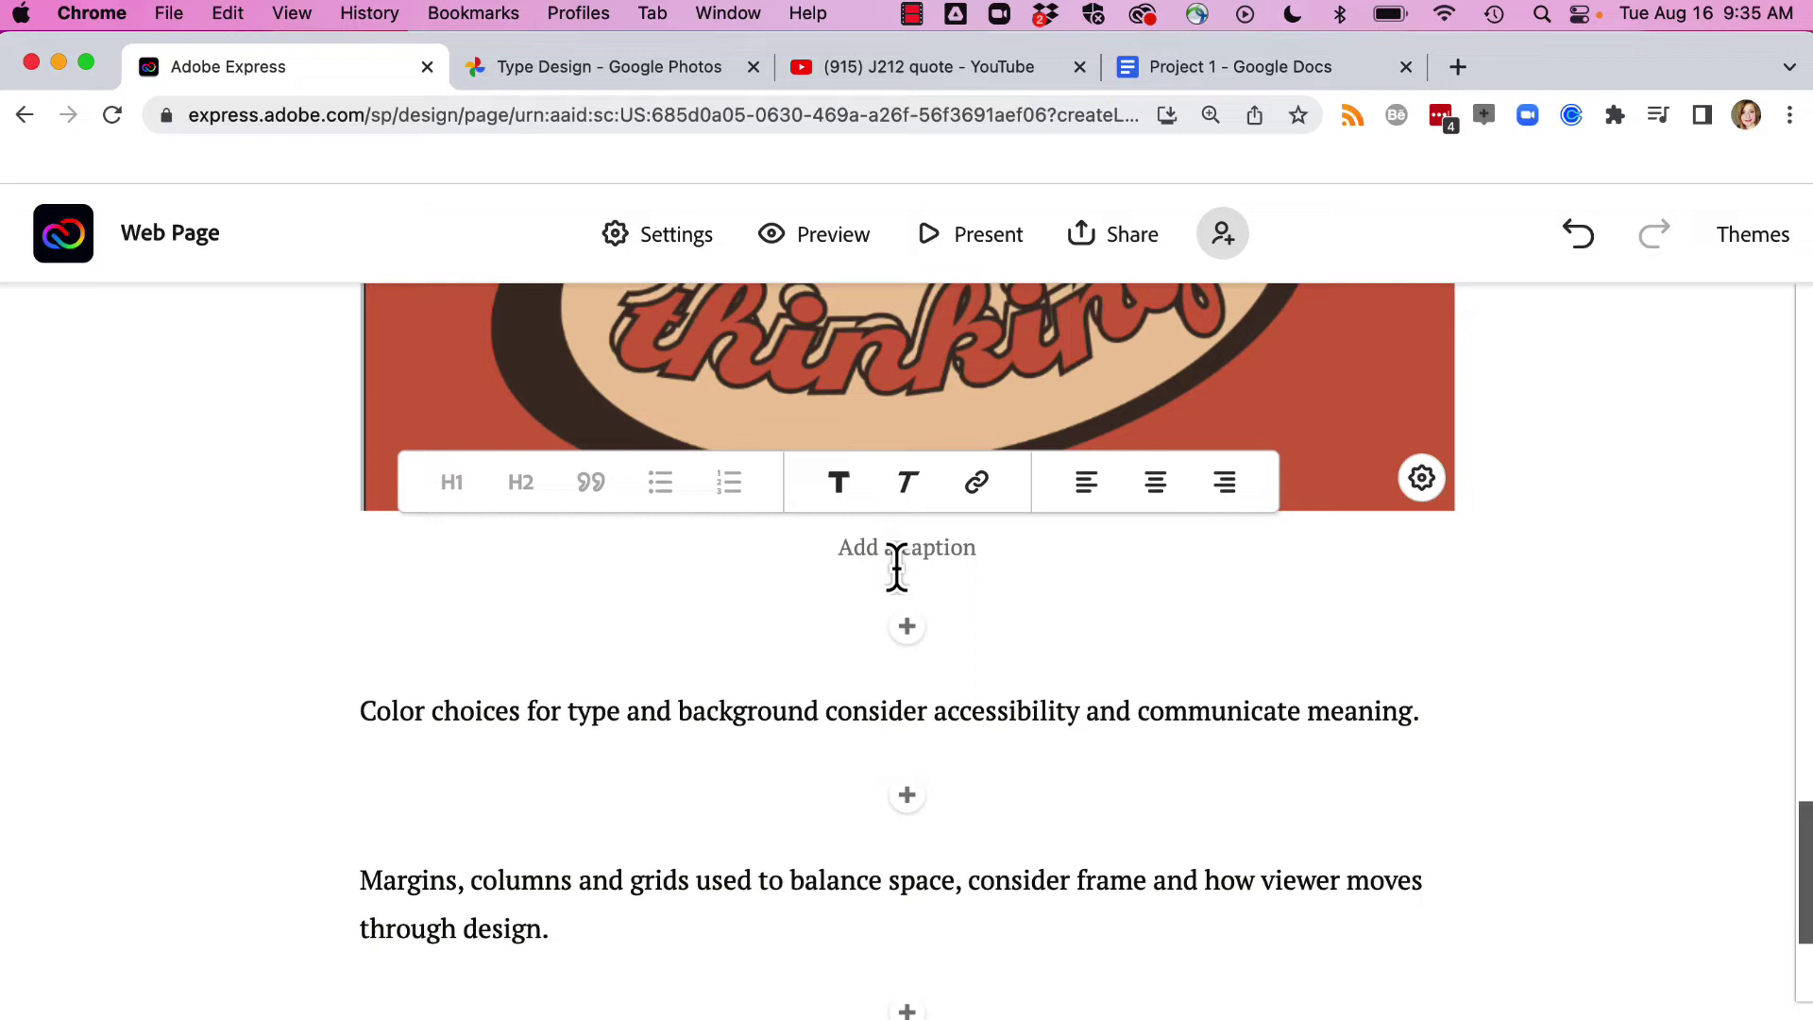
left_click(904, 629)
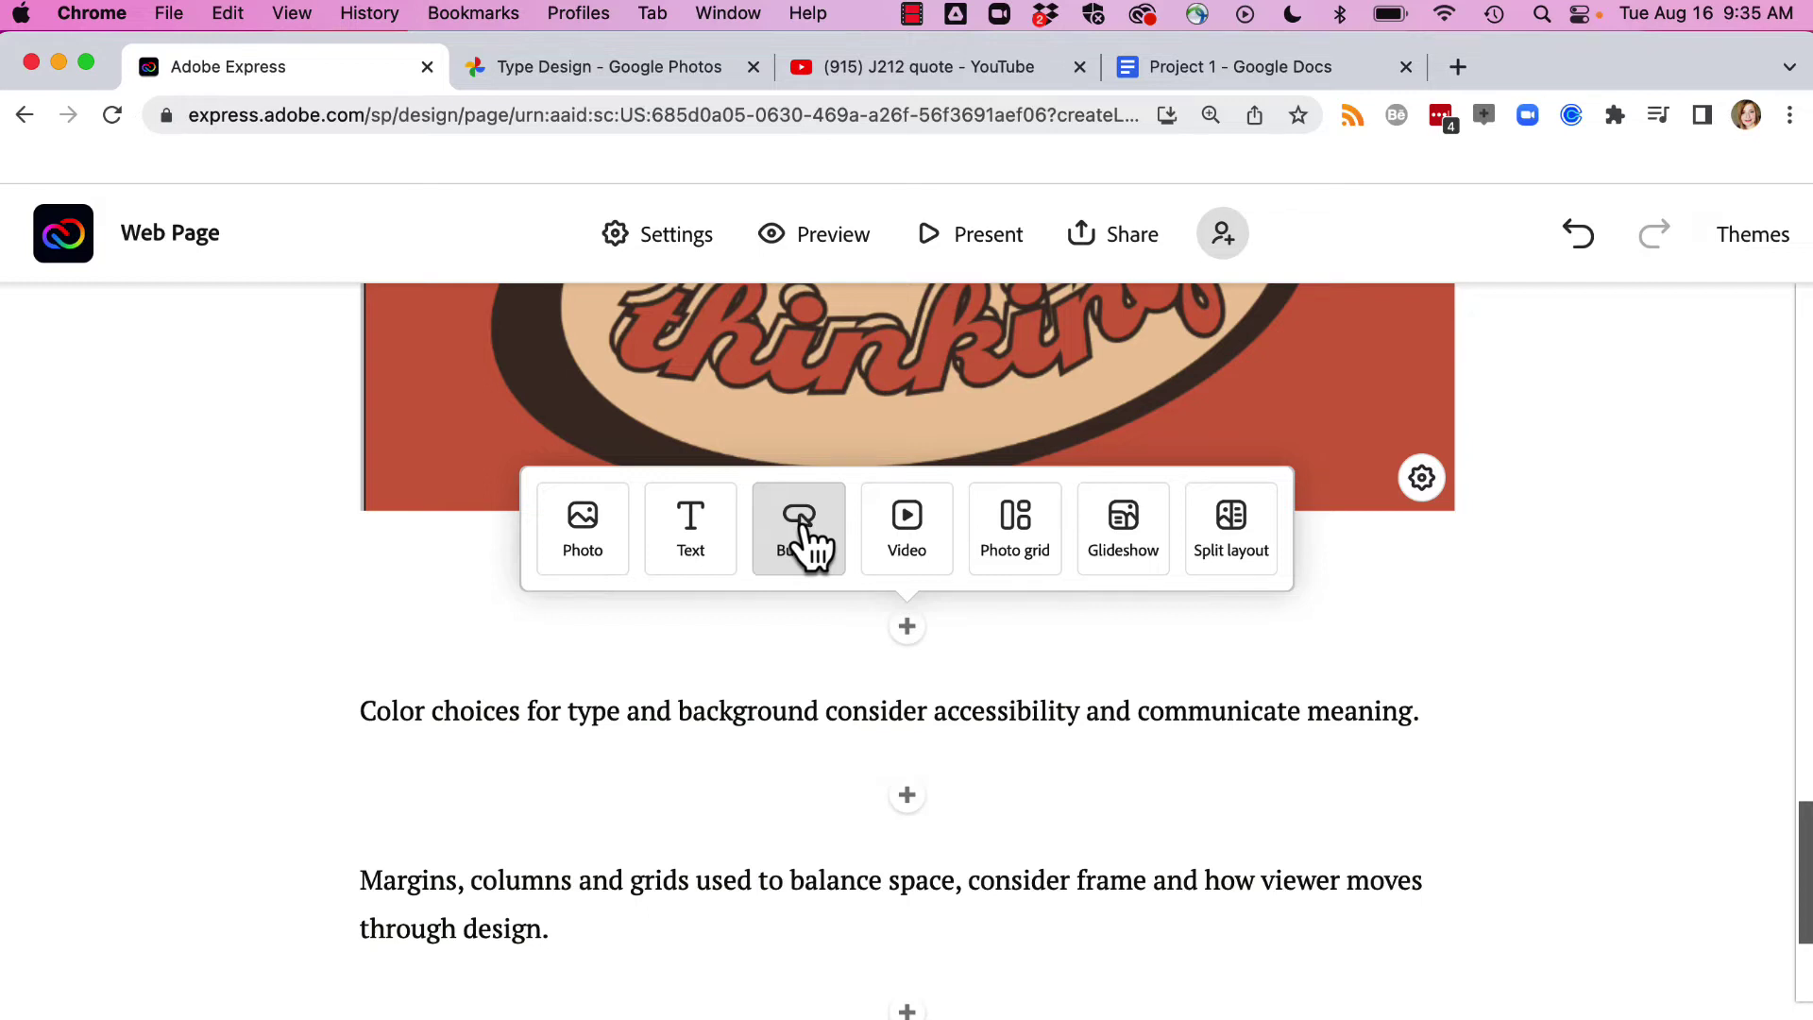
- Add a centred 'See some examples' button linking to the Type Design Google Photos album
left_click(805, 540)
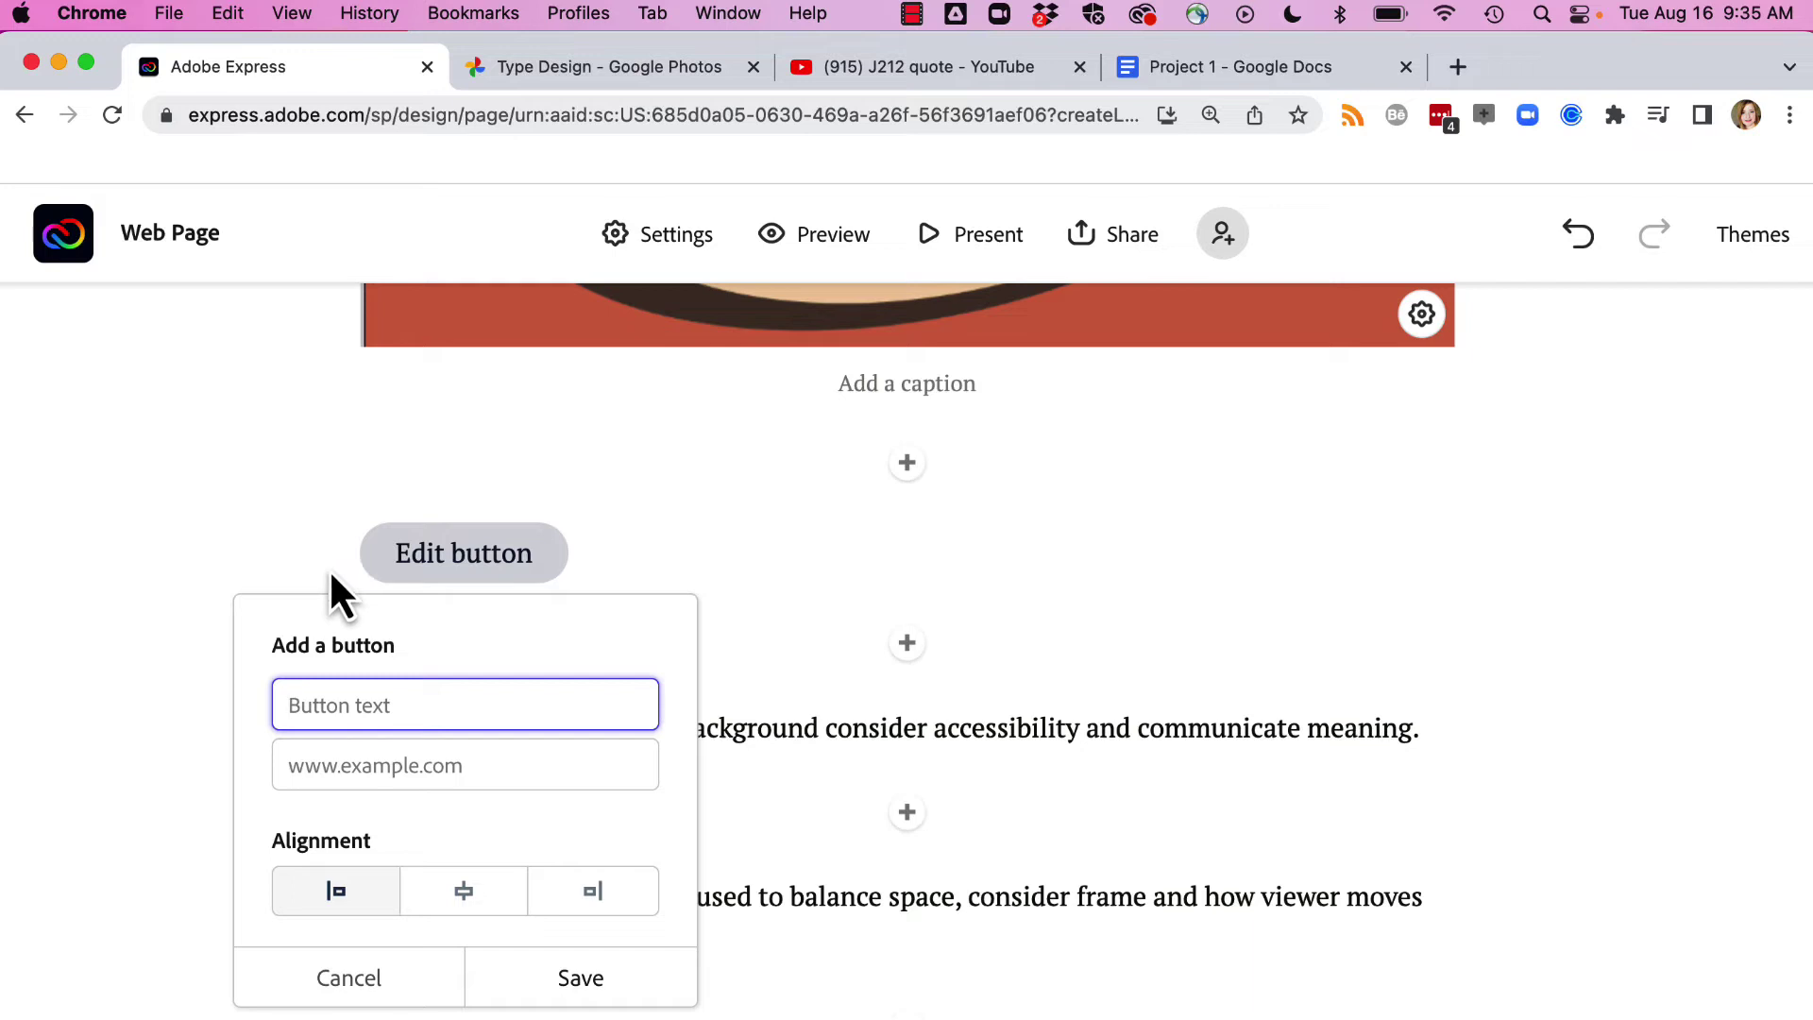
type("See some examples")
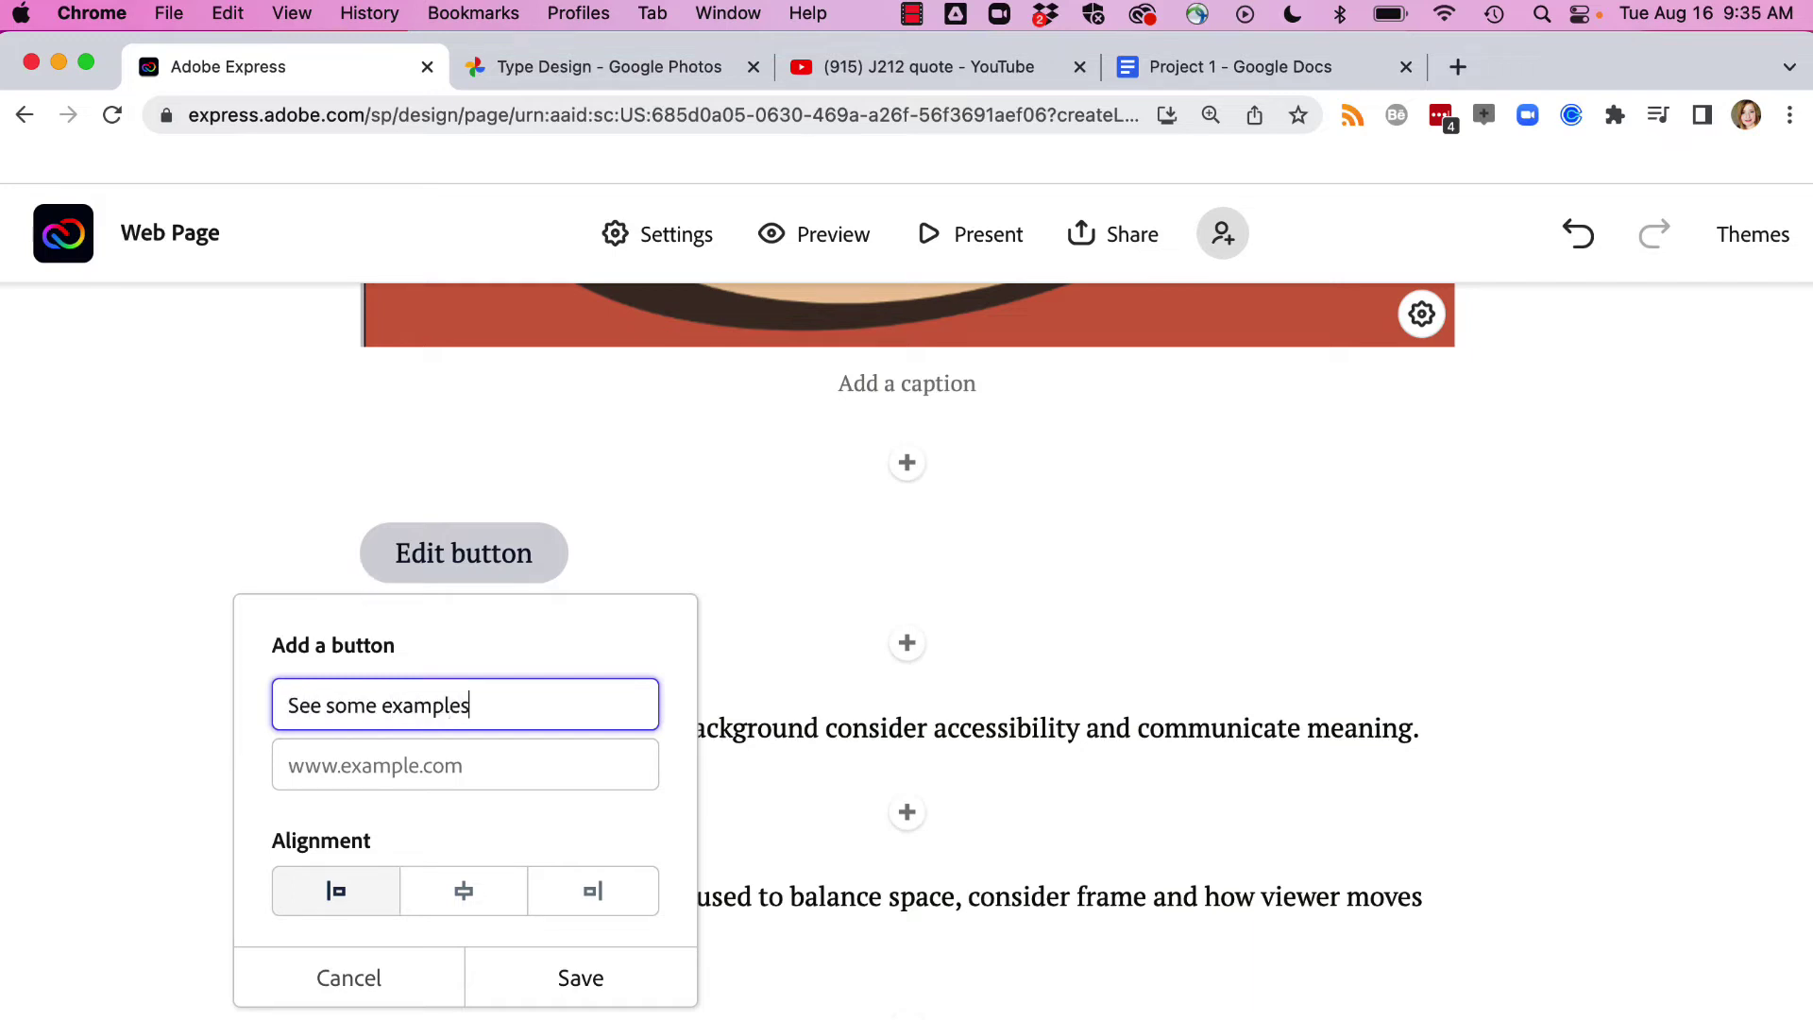
left_click(572, 65)
left_click(562, 111)
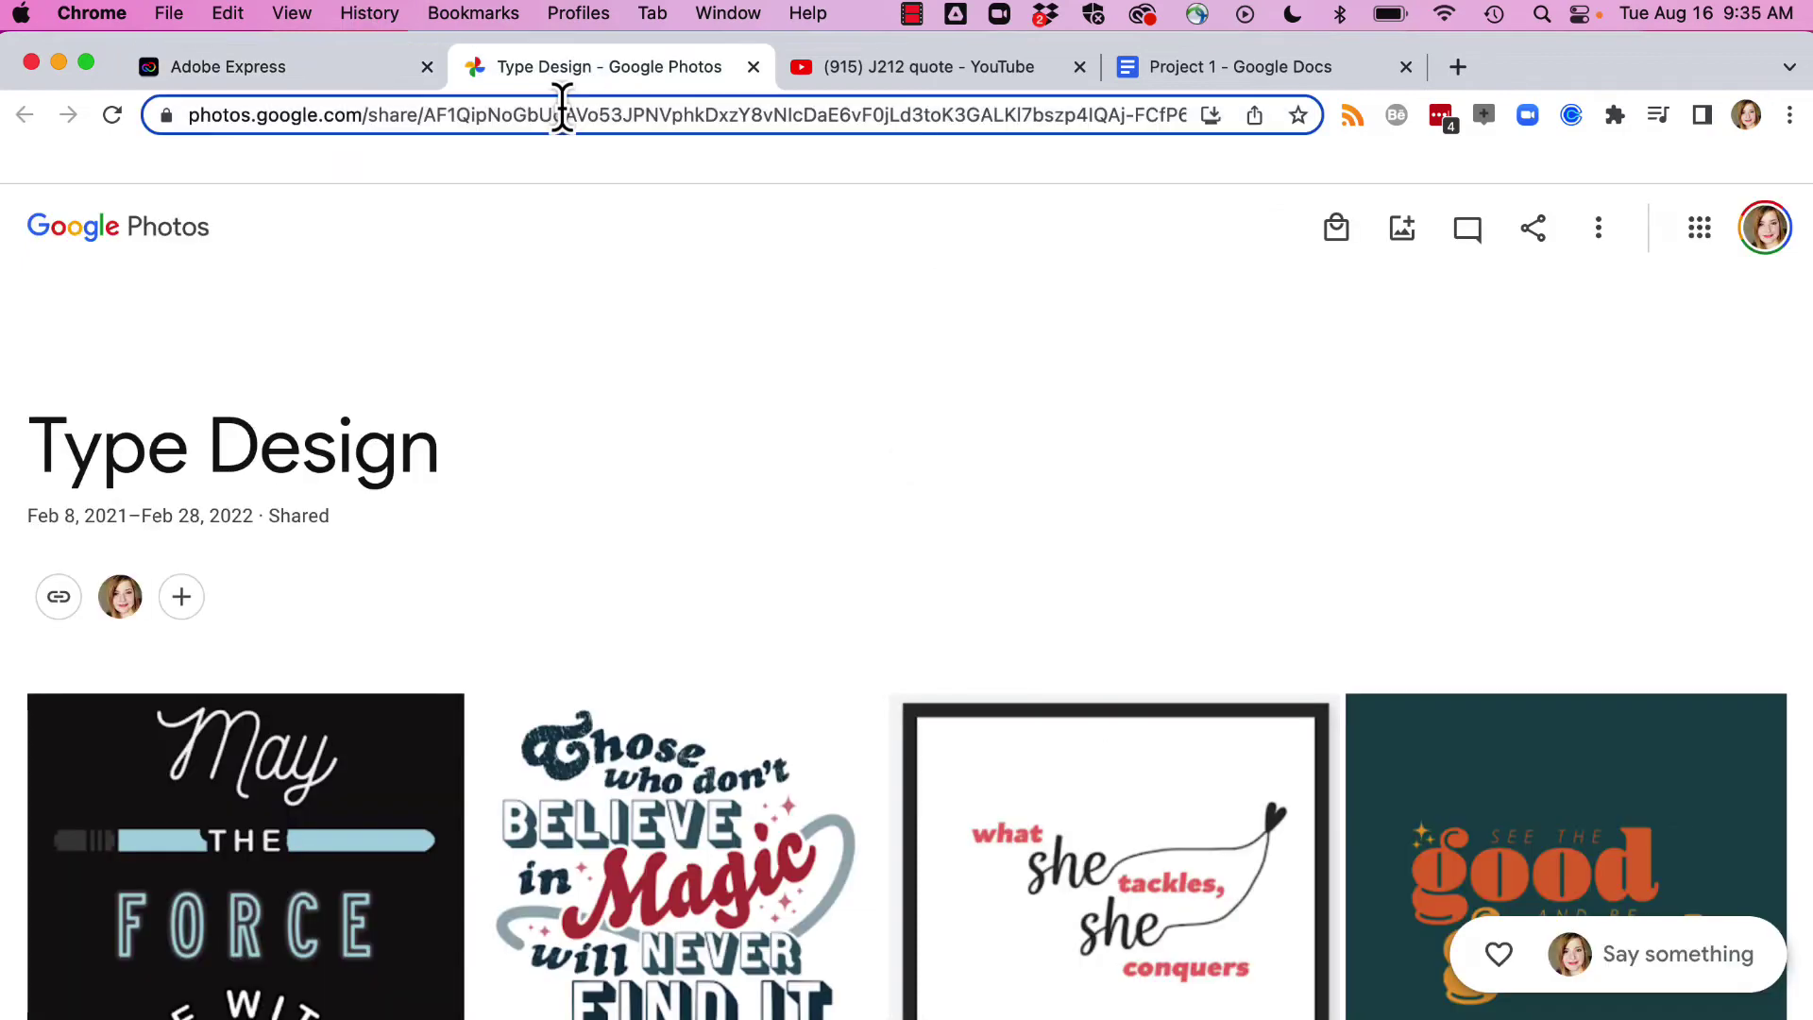
left_click(327, 70)
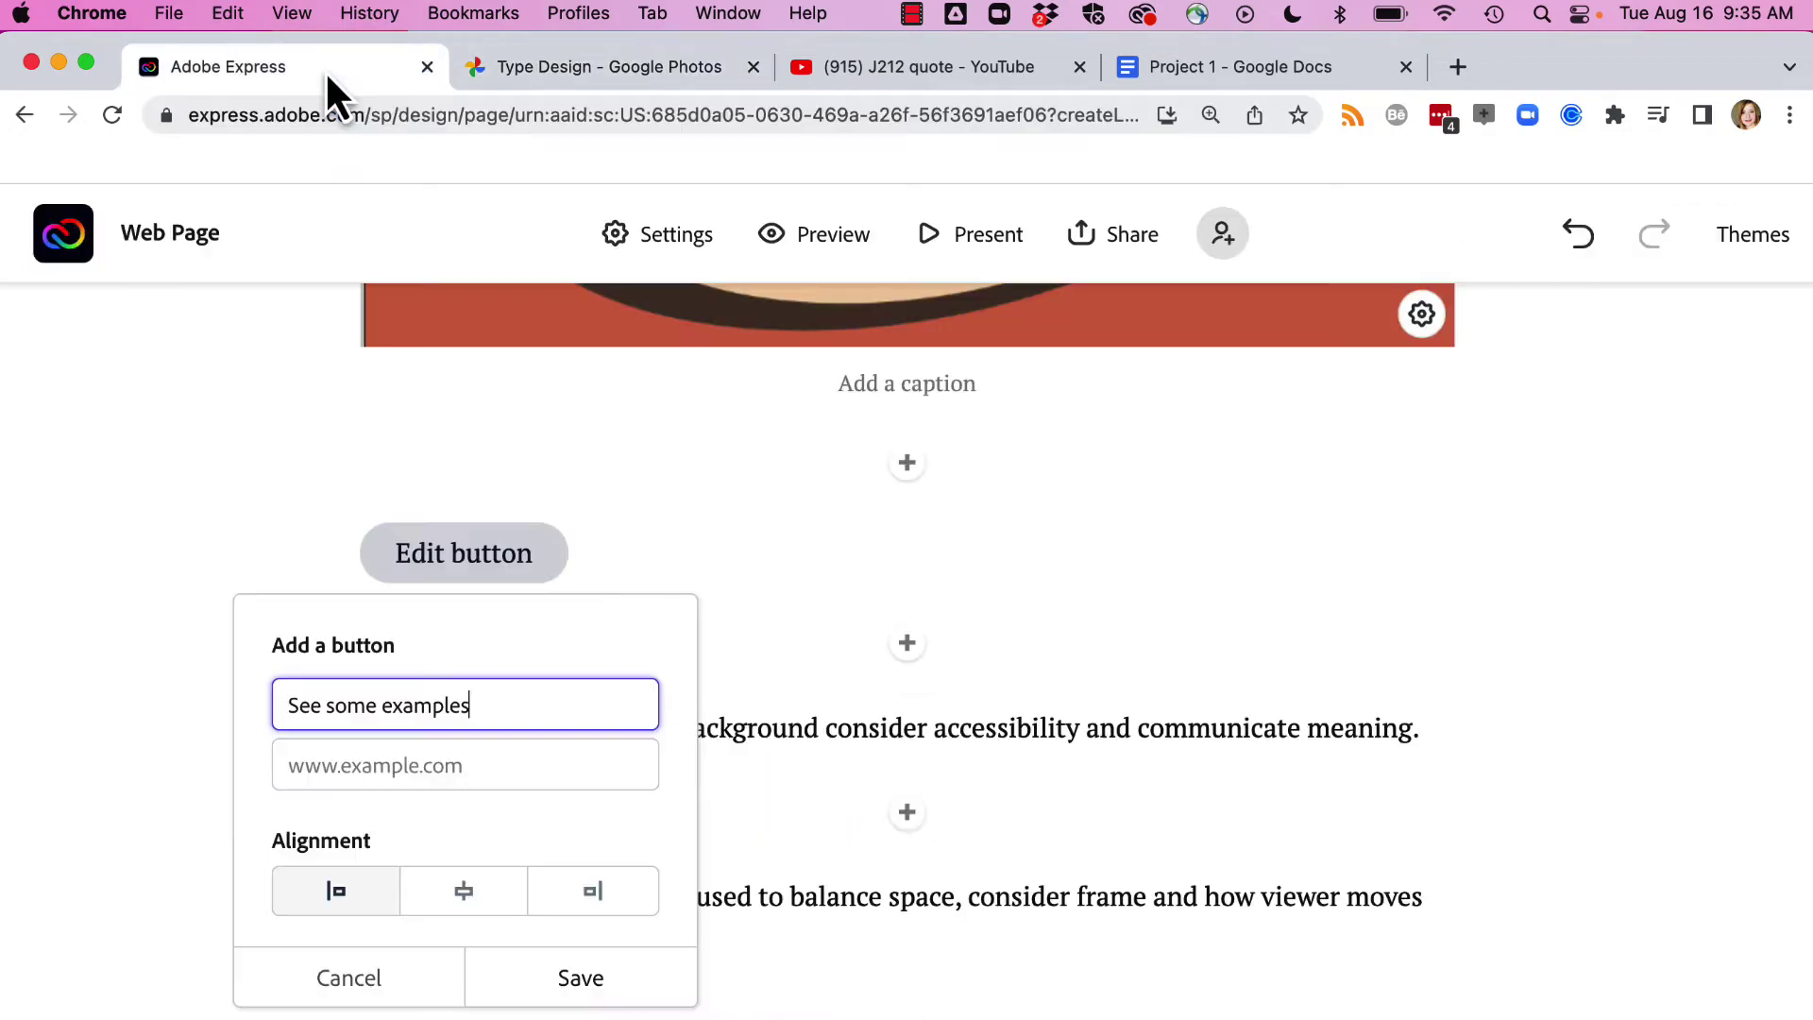
left_click(325, 780)
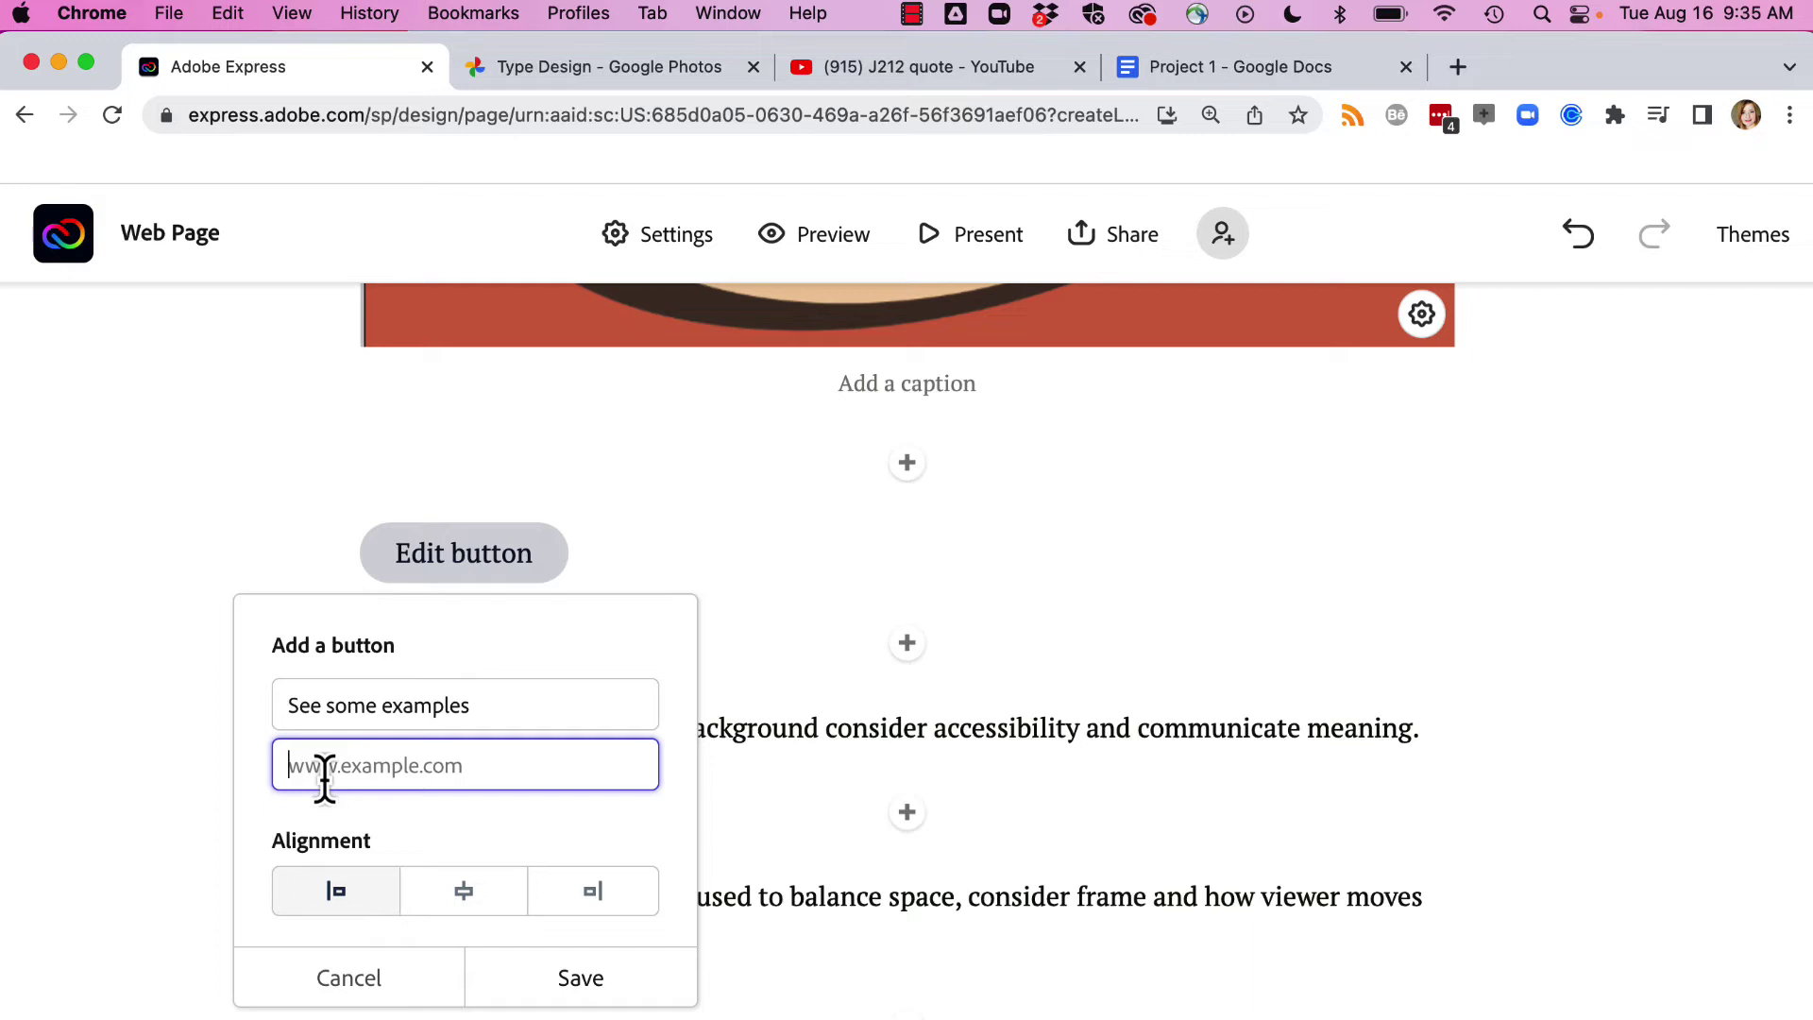
key("super+v")
left_click(482, 905)
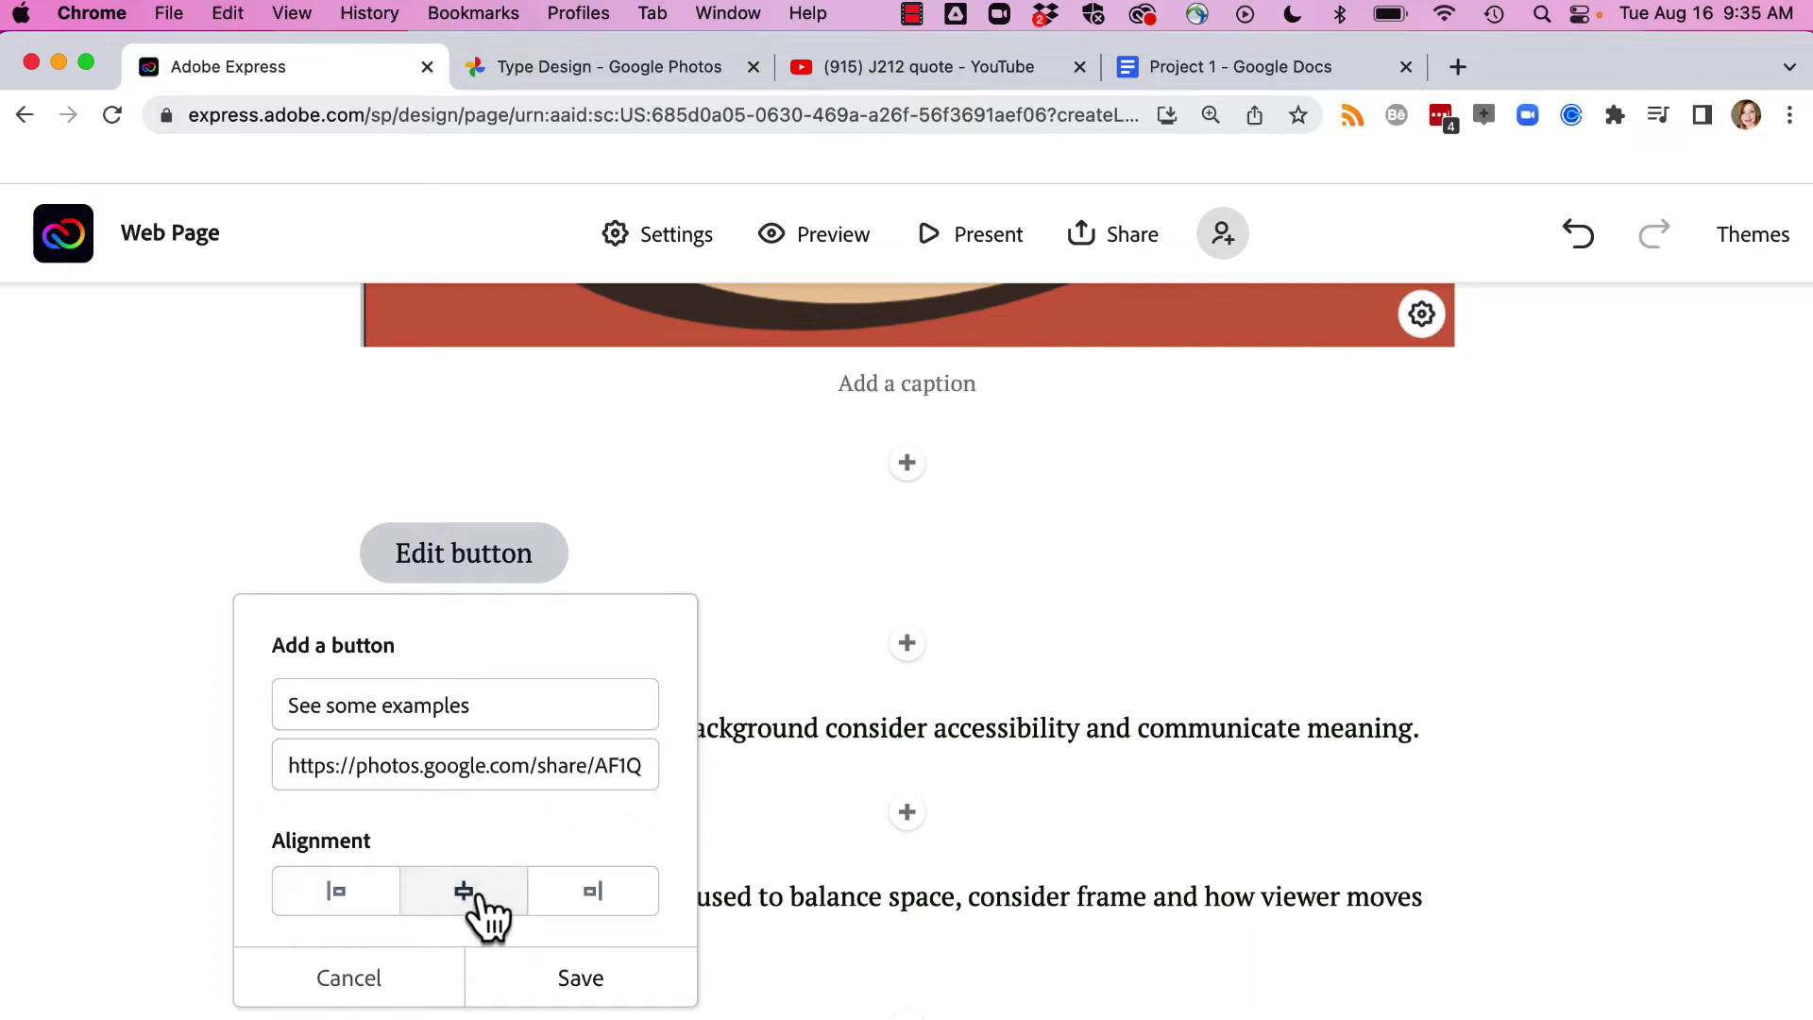
left_click(562, 980)
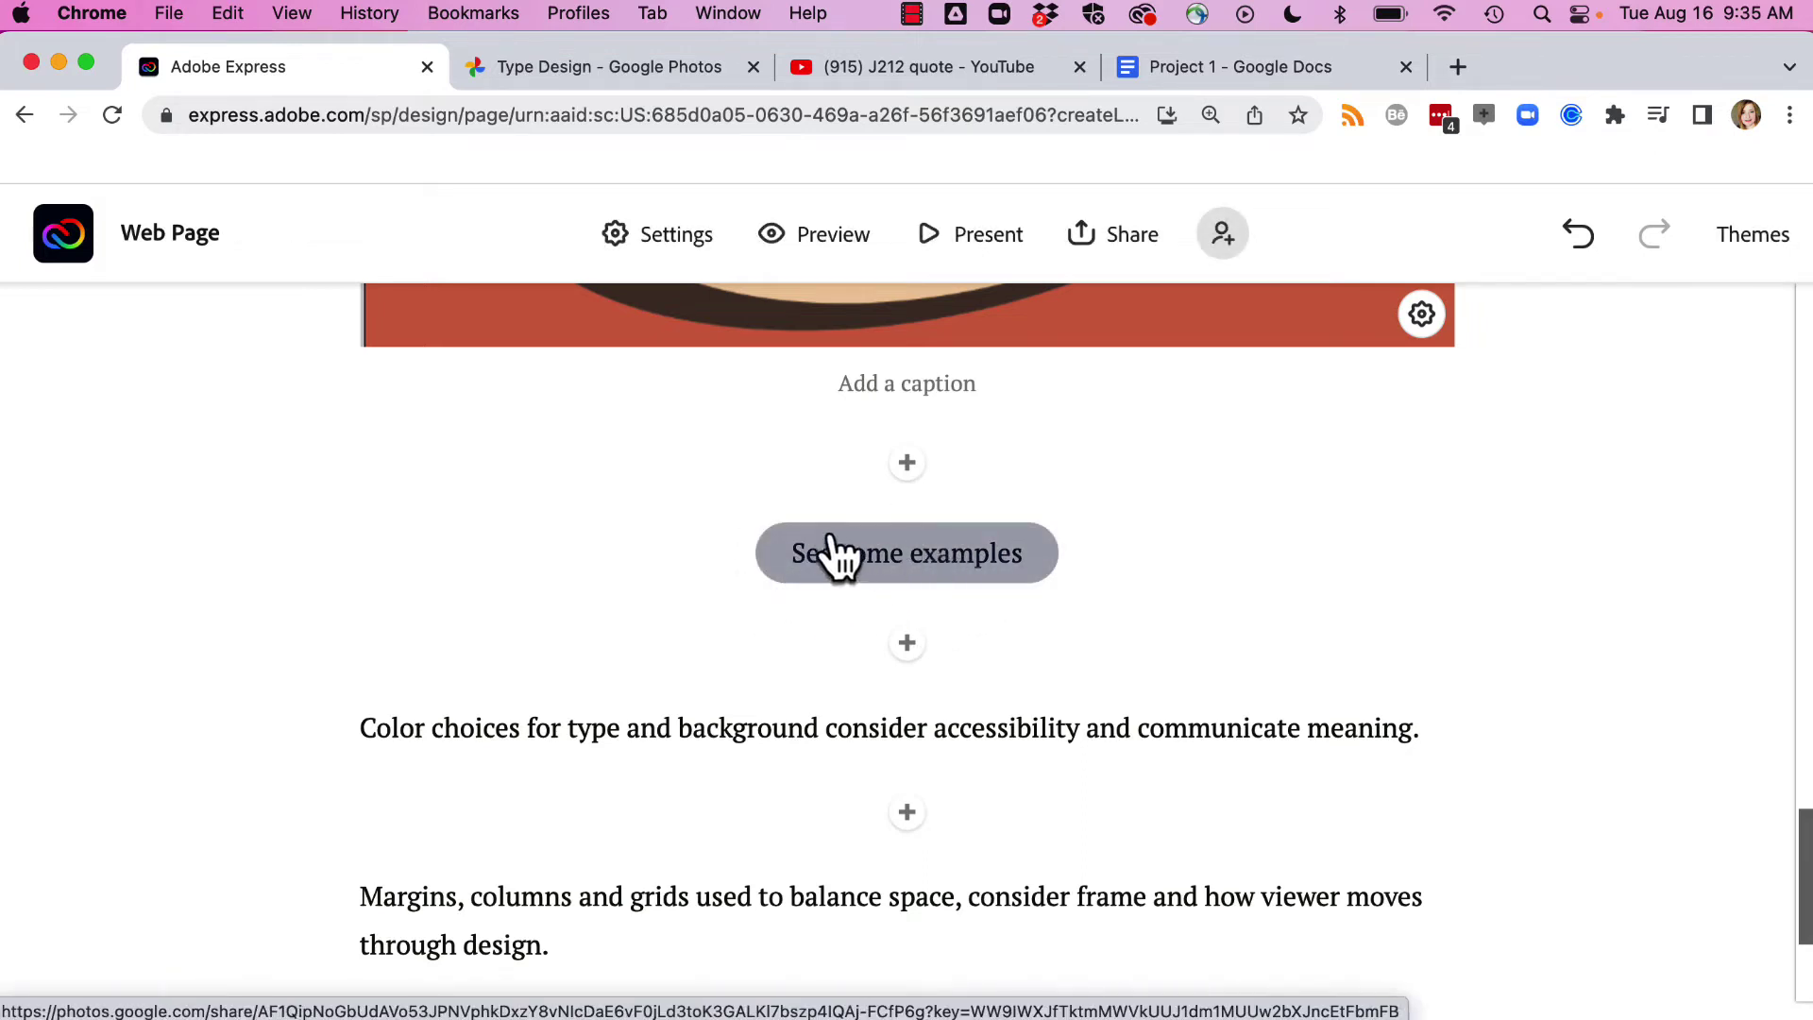
- Link the words 'type and background' in the Color choices line to the album URL
left_click(592, 726)
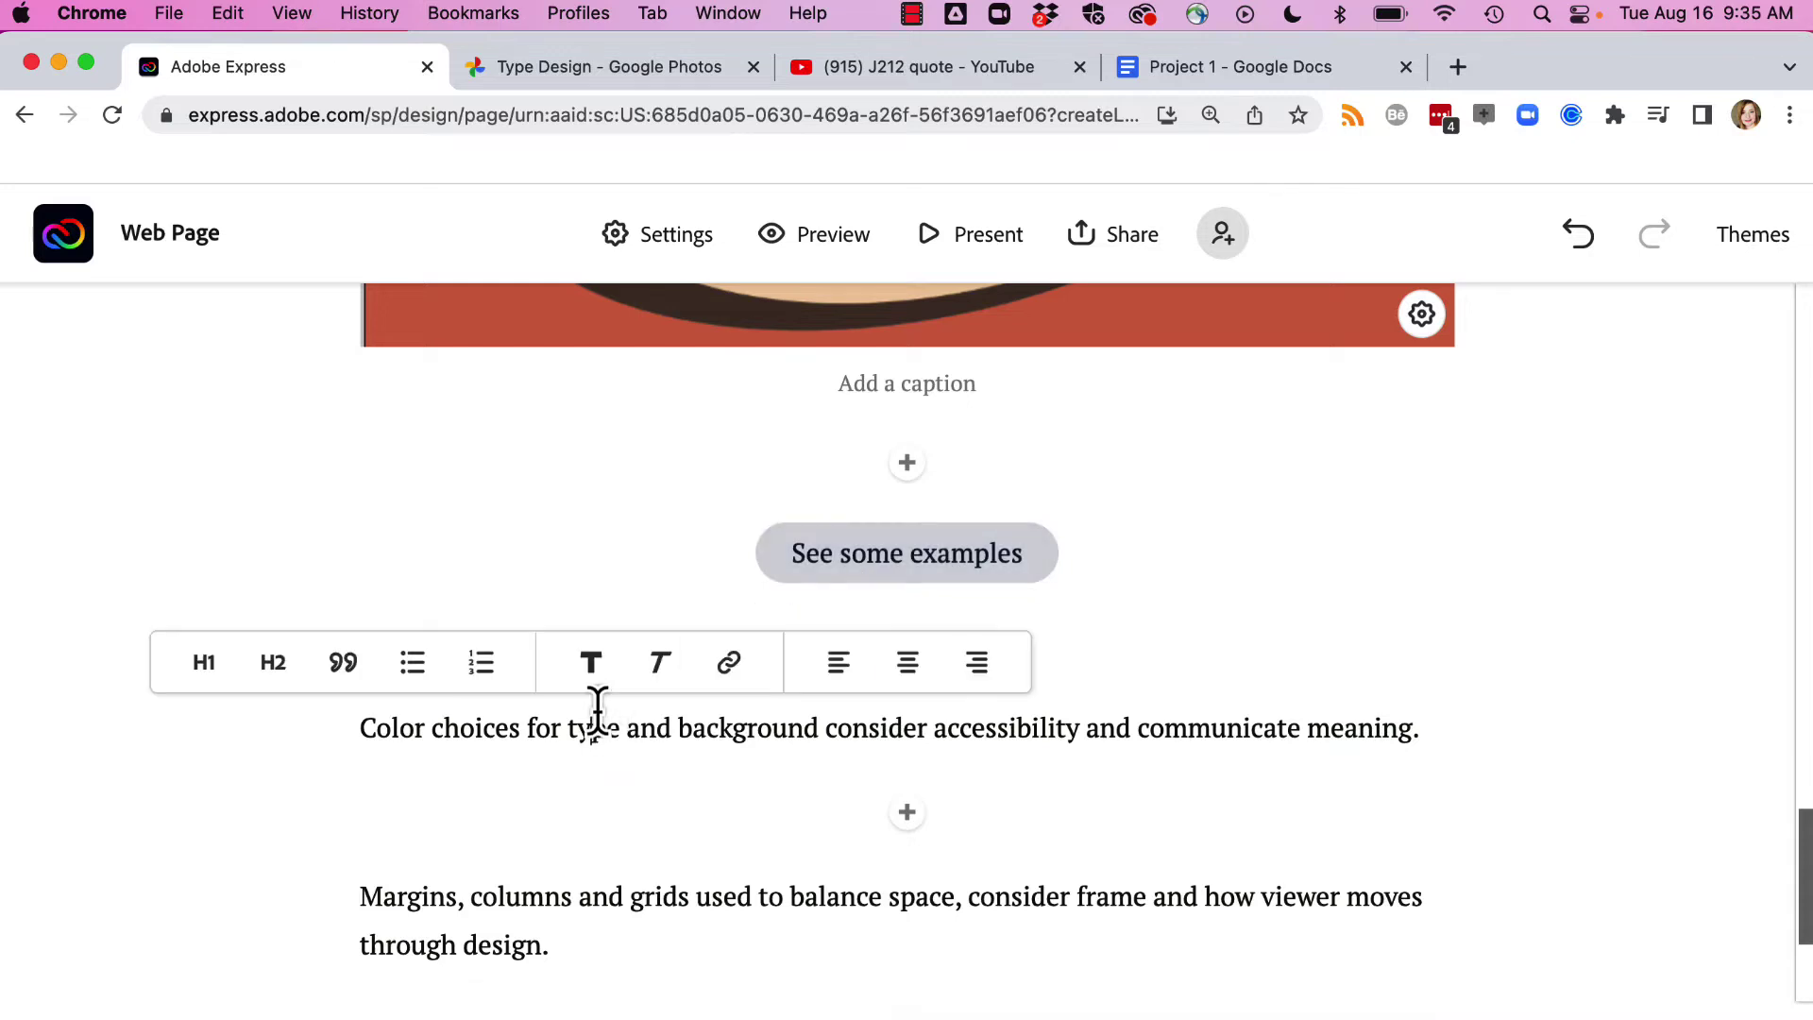
left_click_drag(567, 732, 814, 748)
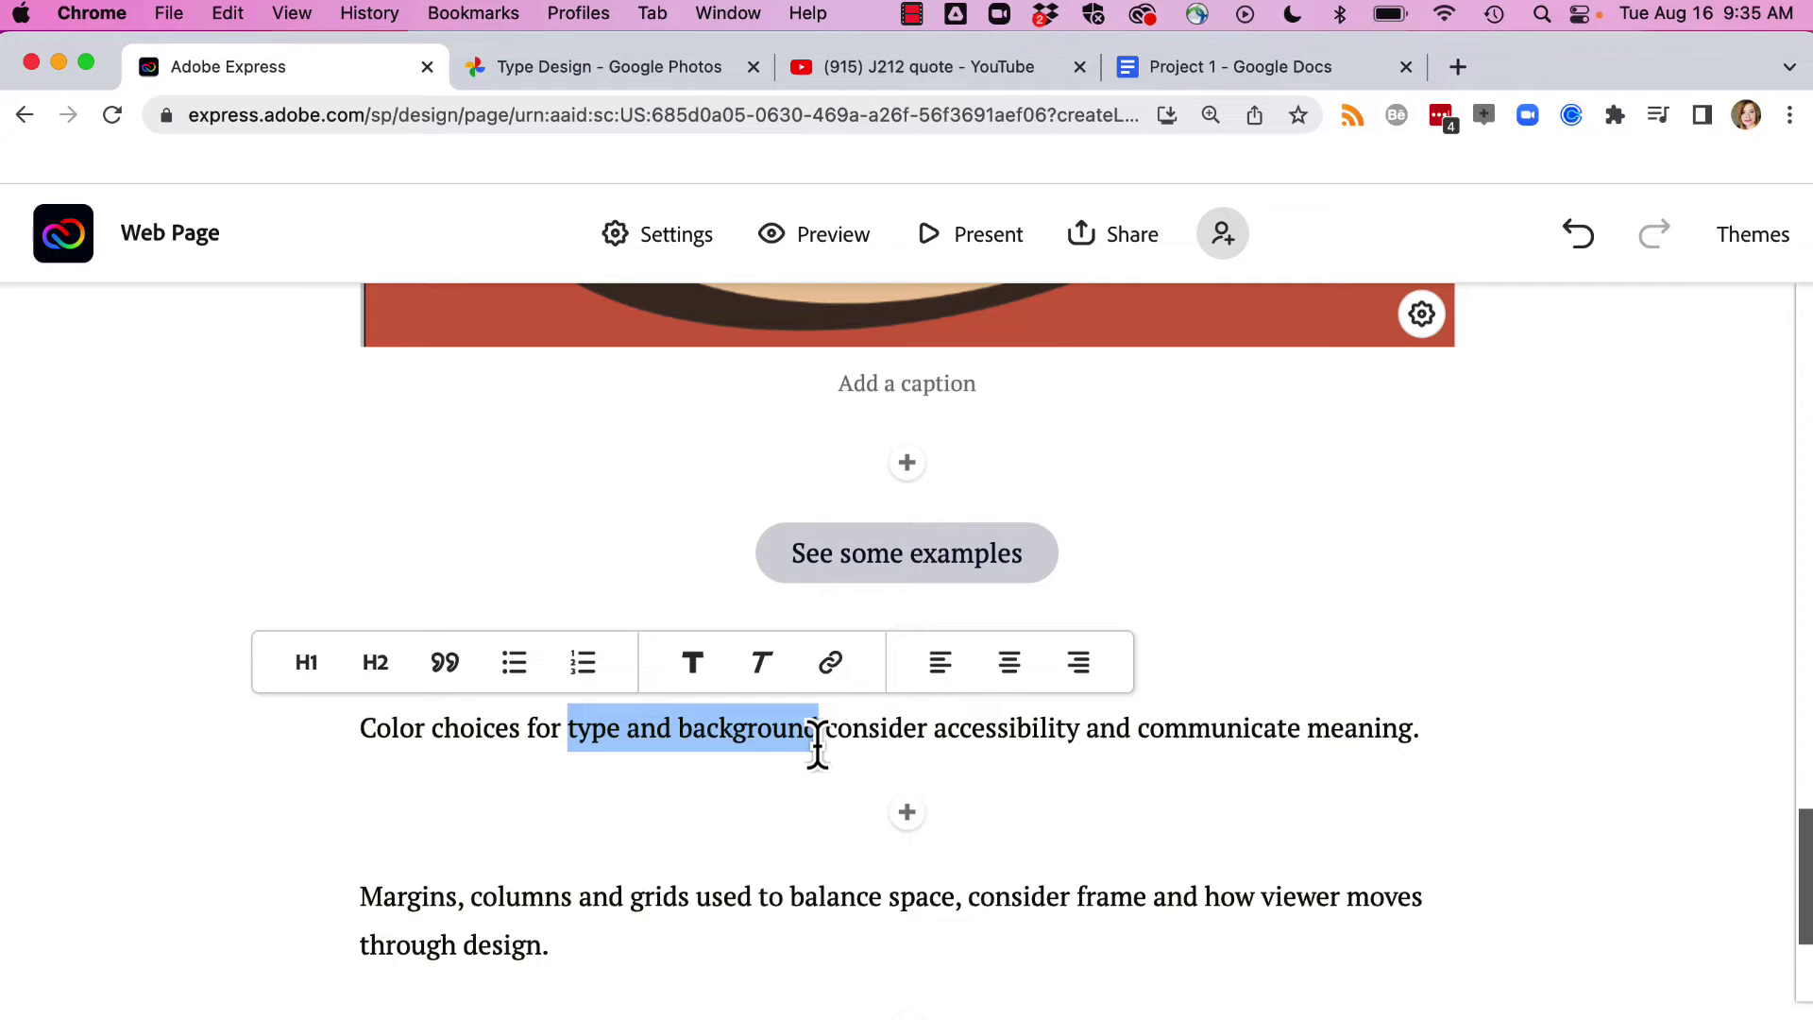
left_click(840, 663)
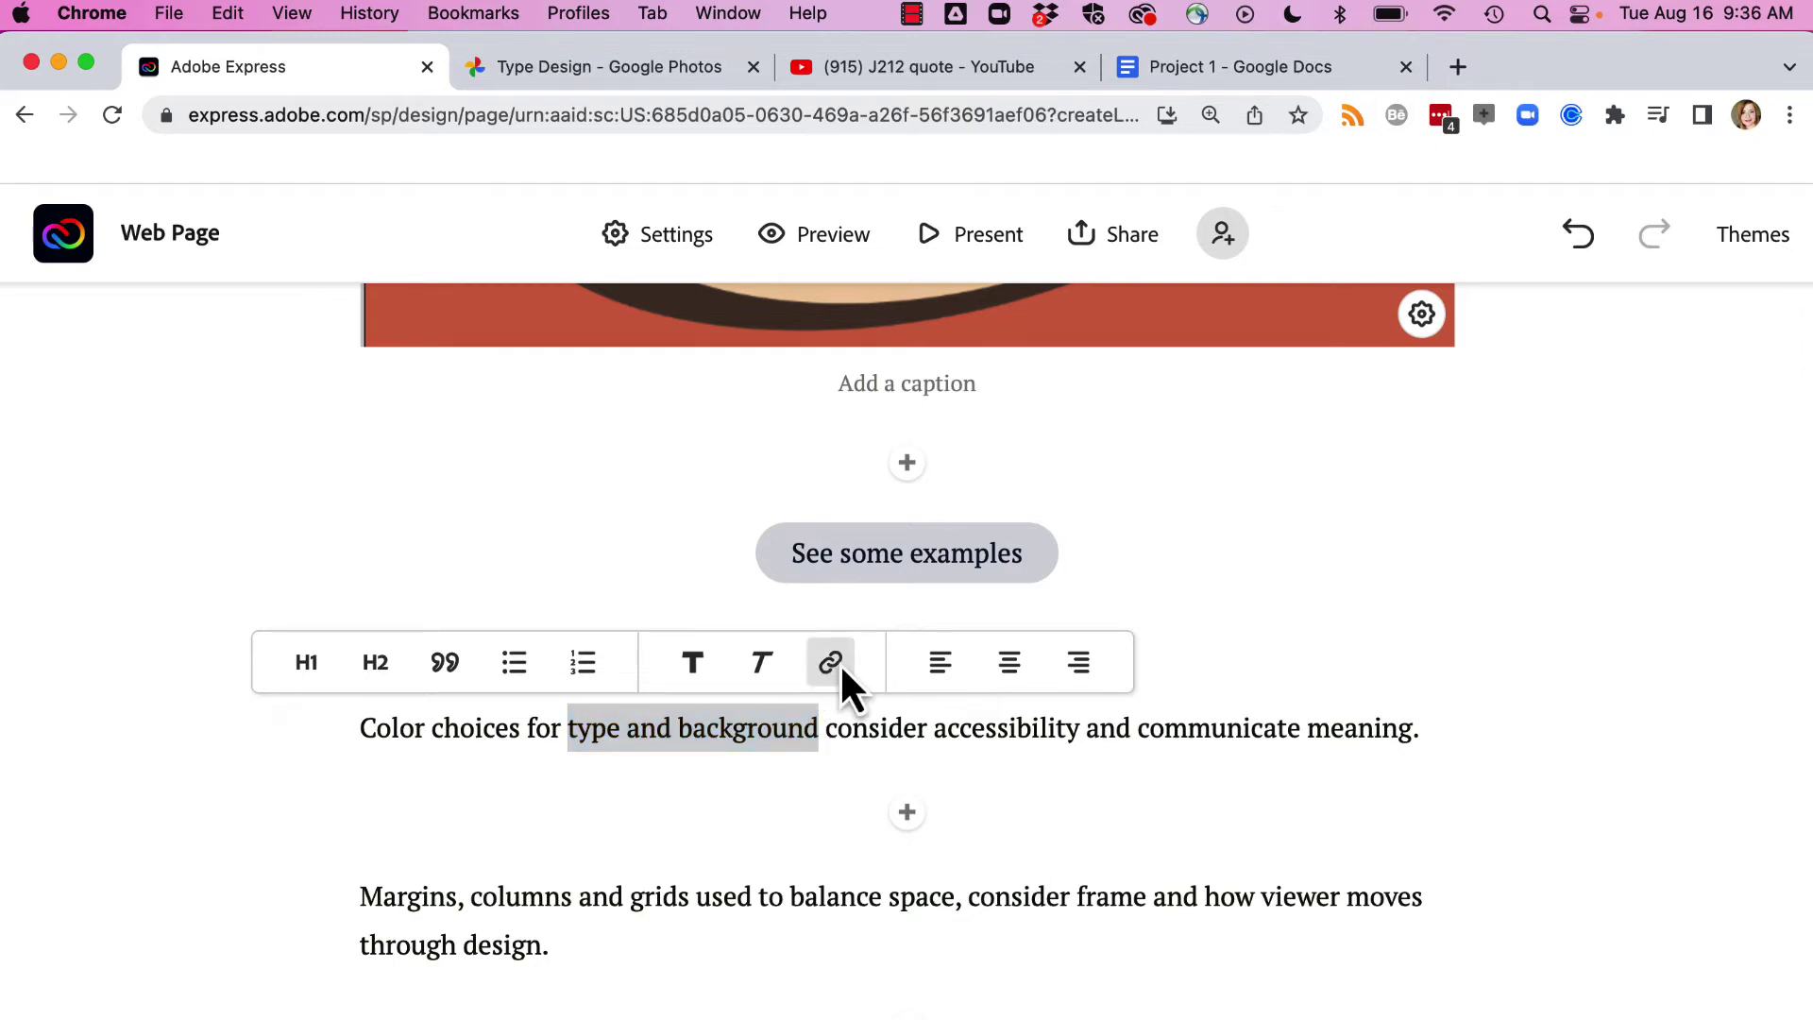
key("super+v")
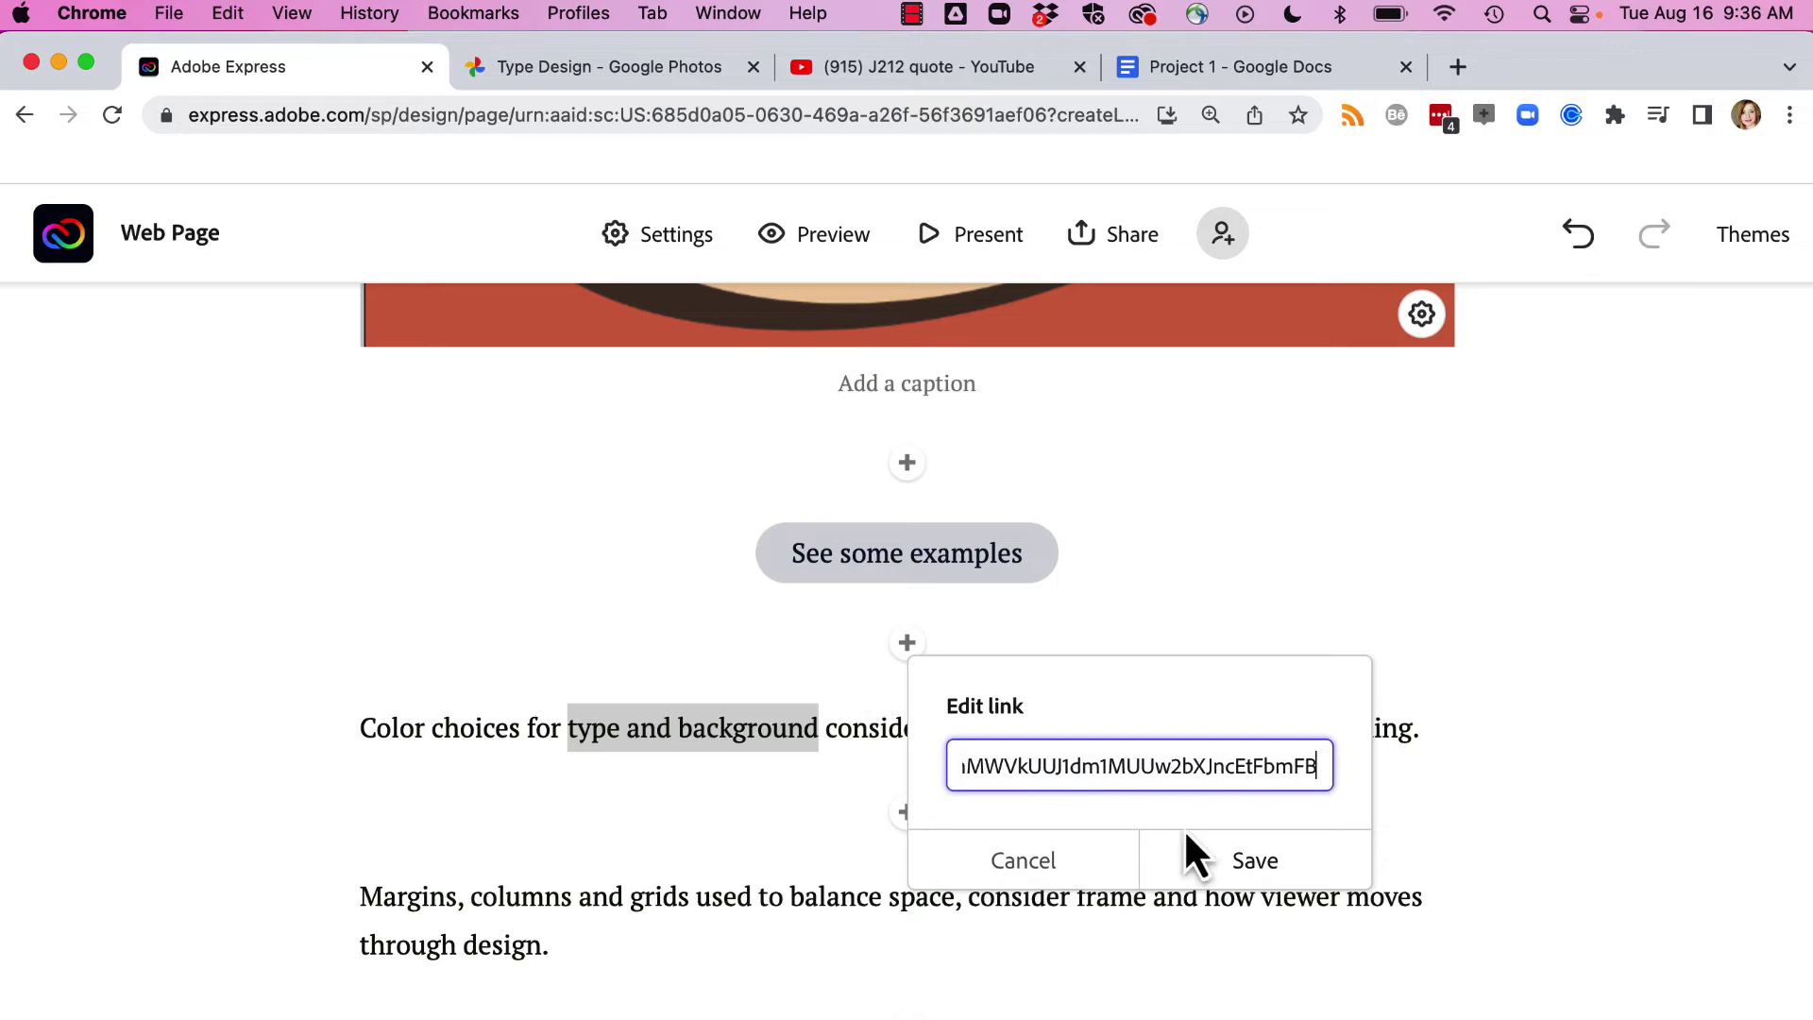
left_click(1266, 857)
left_click(1081, 734)
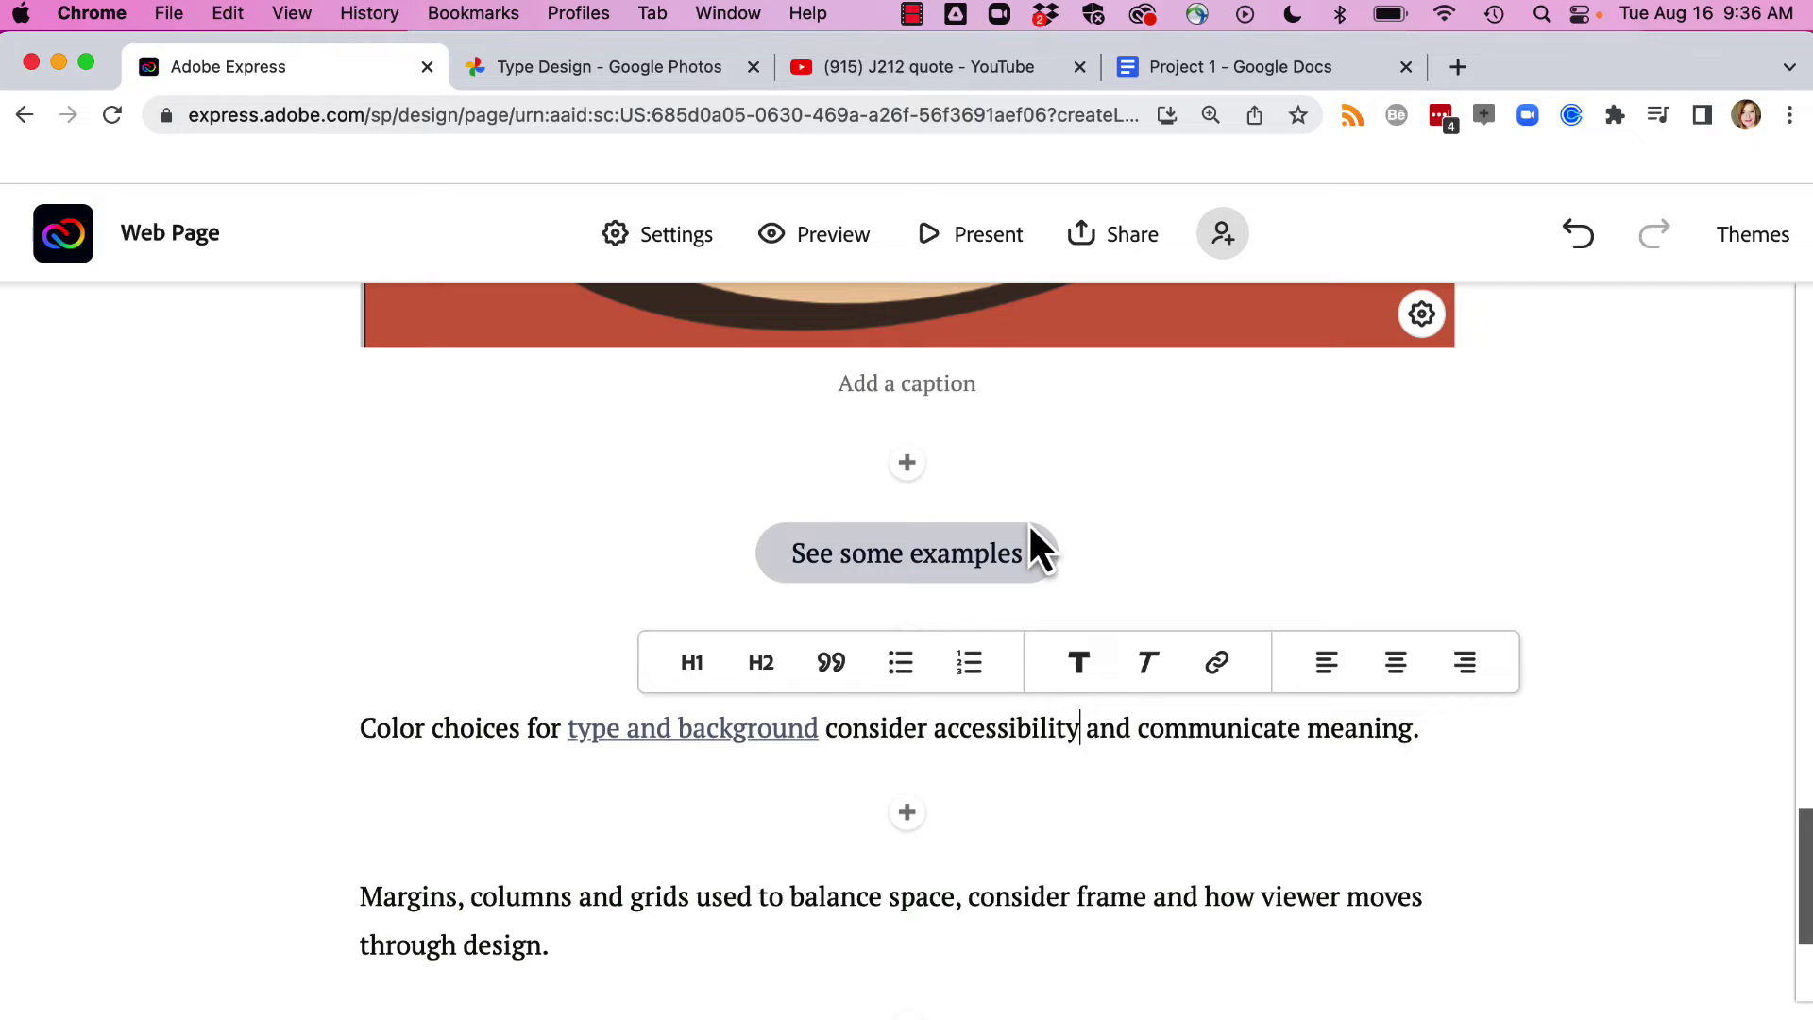
- Embed the J212 quote YouTube video using its youtu.be share link
left_click(906, 642)
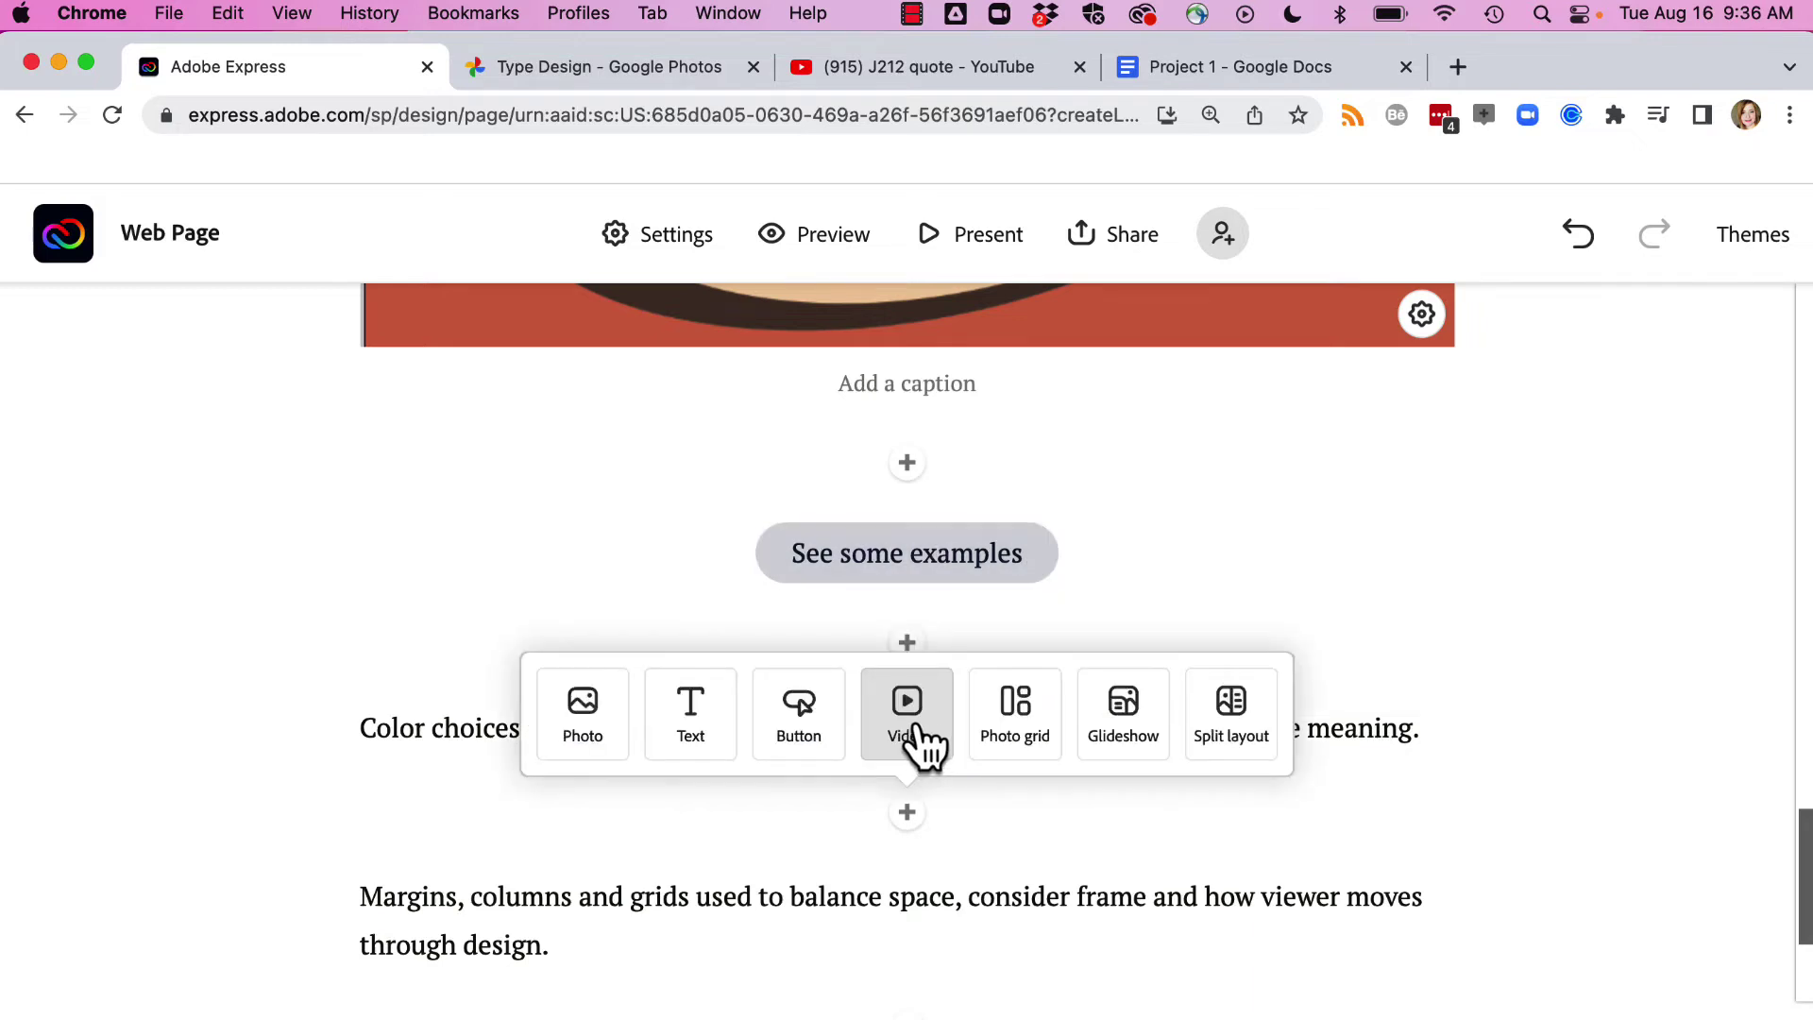
left_click(909, 718)
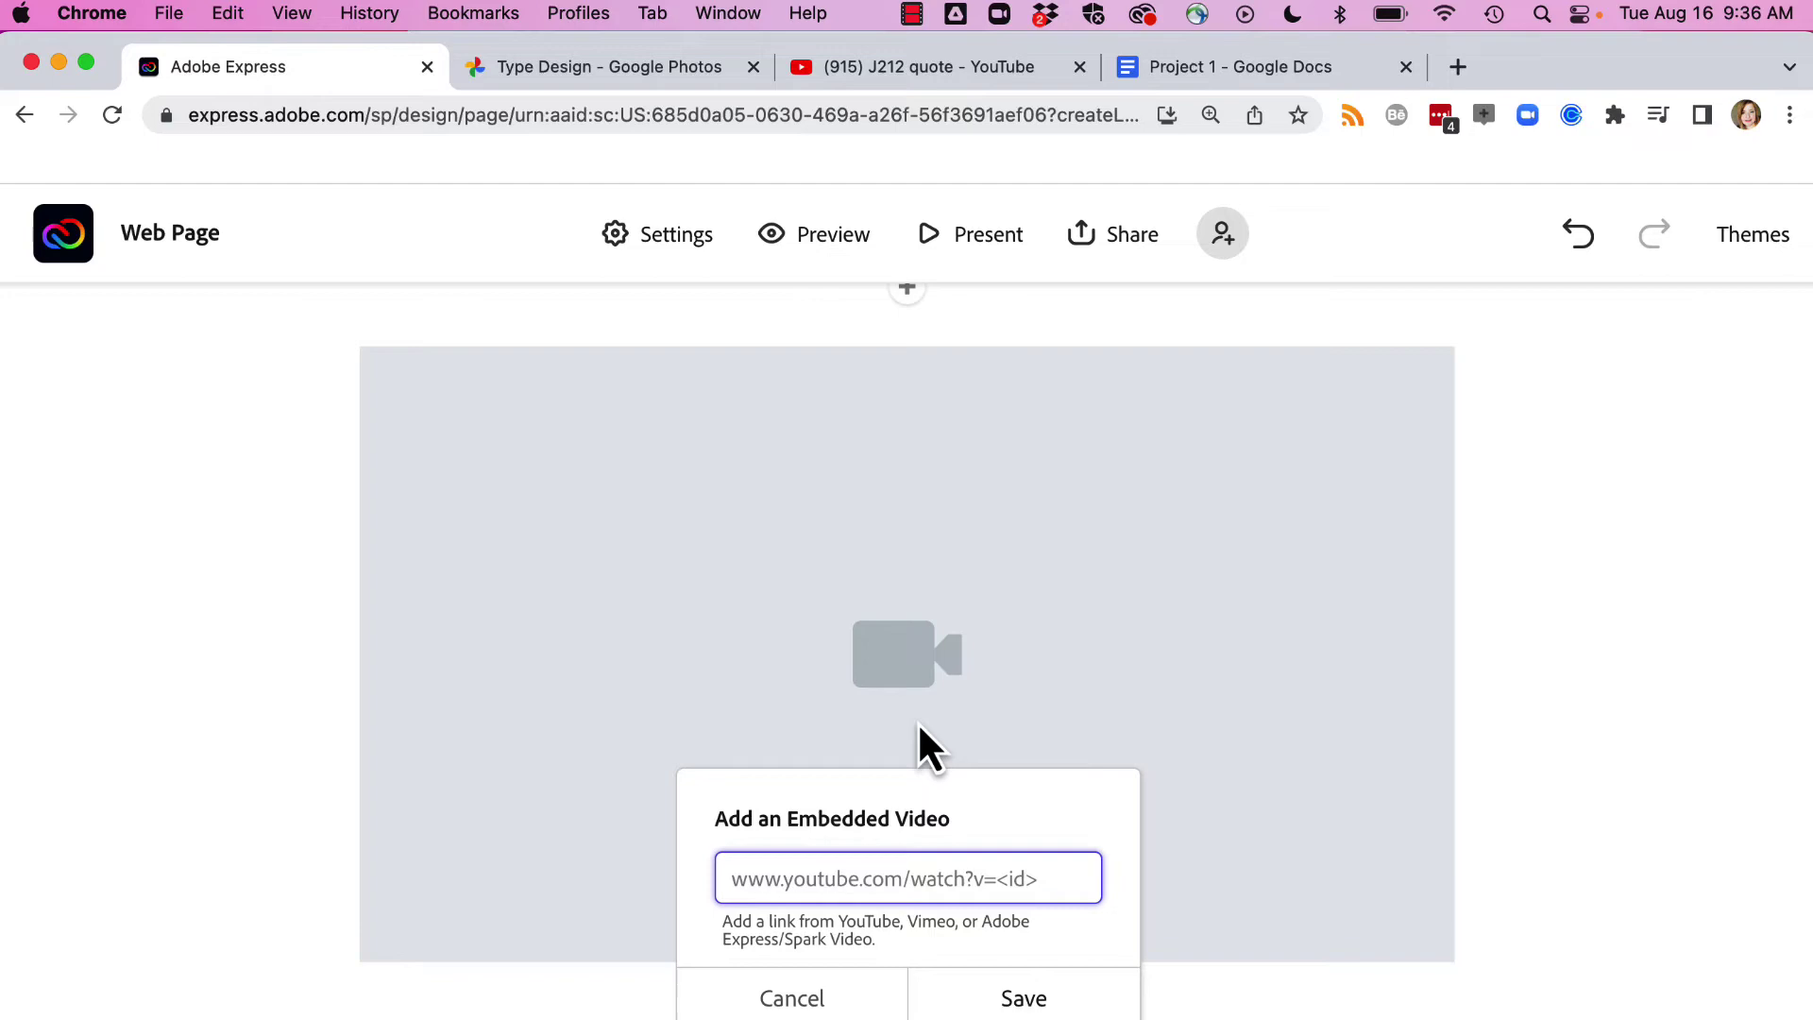
left_click(947, 64)
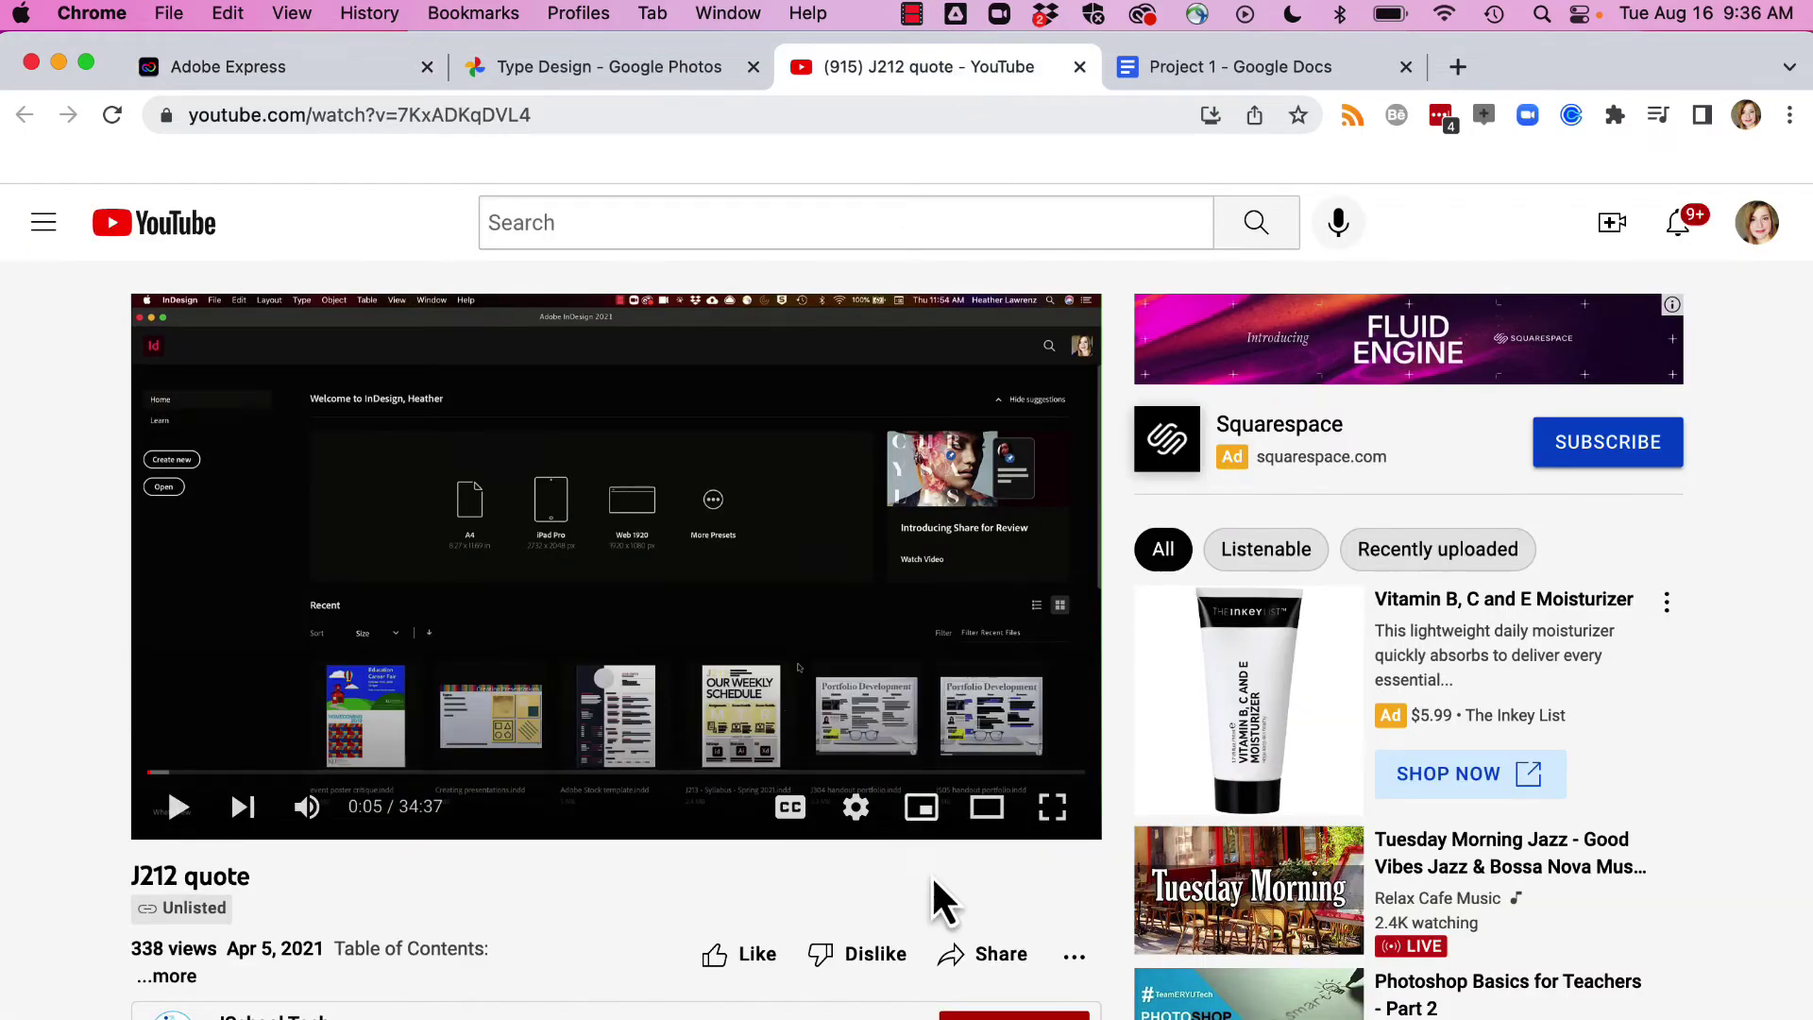
left_click(956, 965)
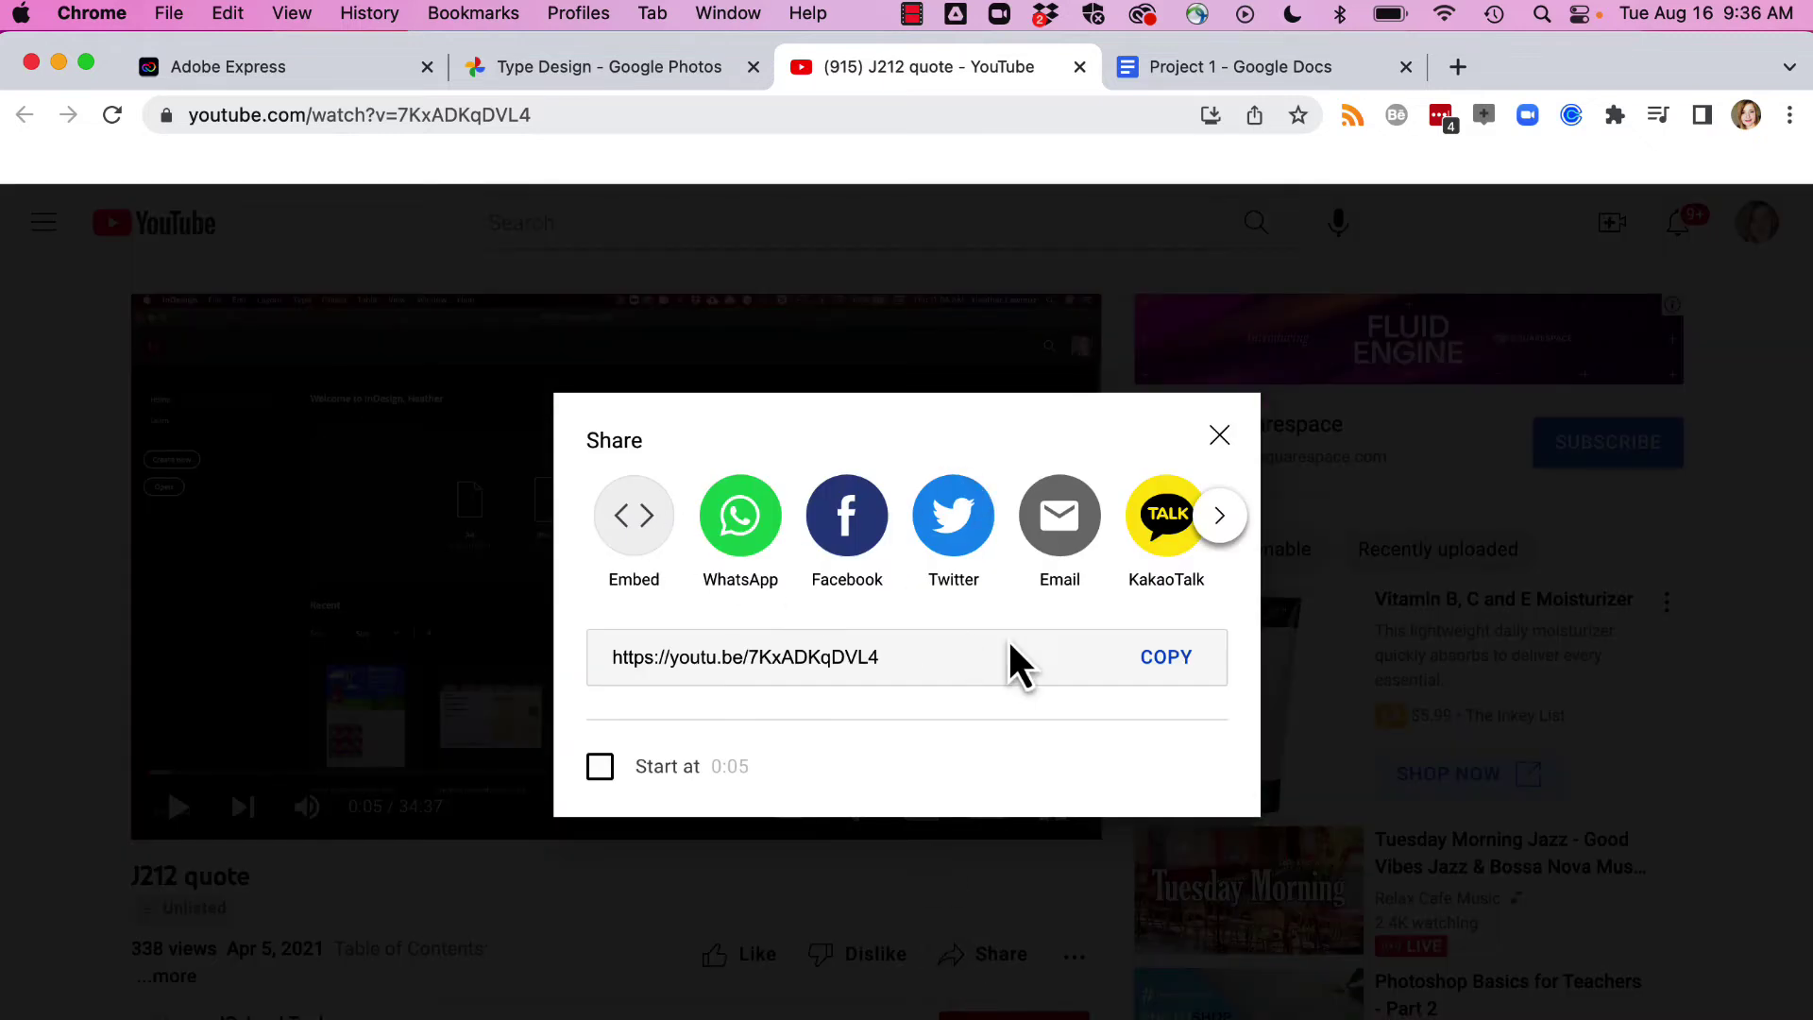
left_click(1171, 667)
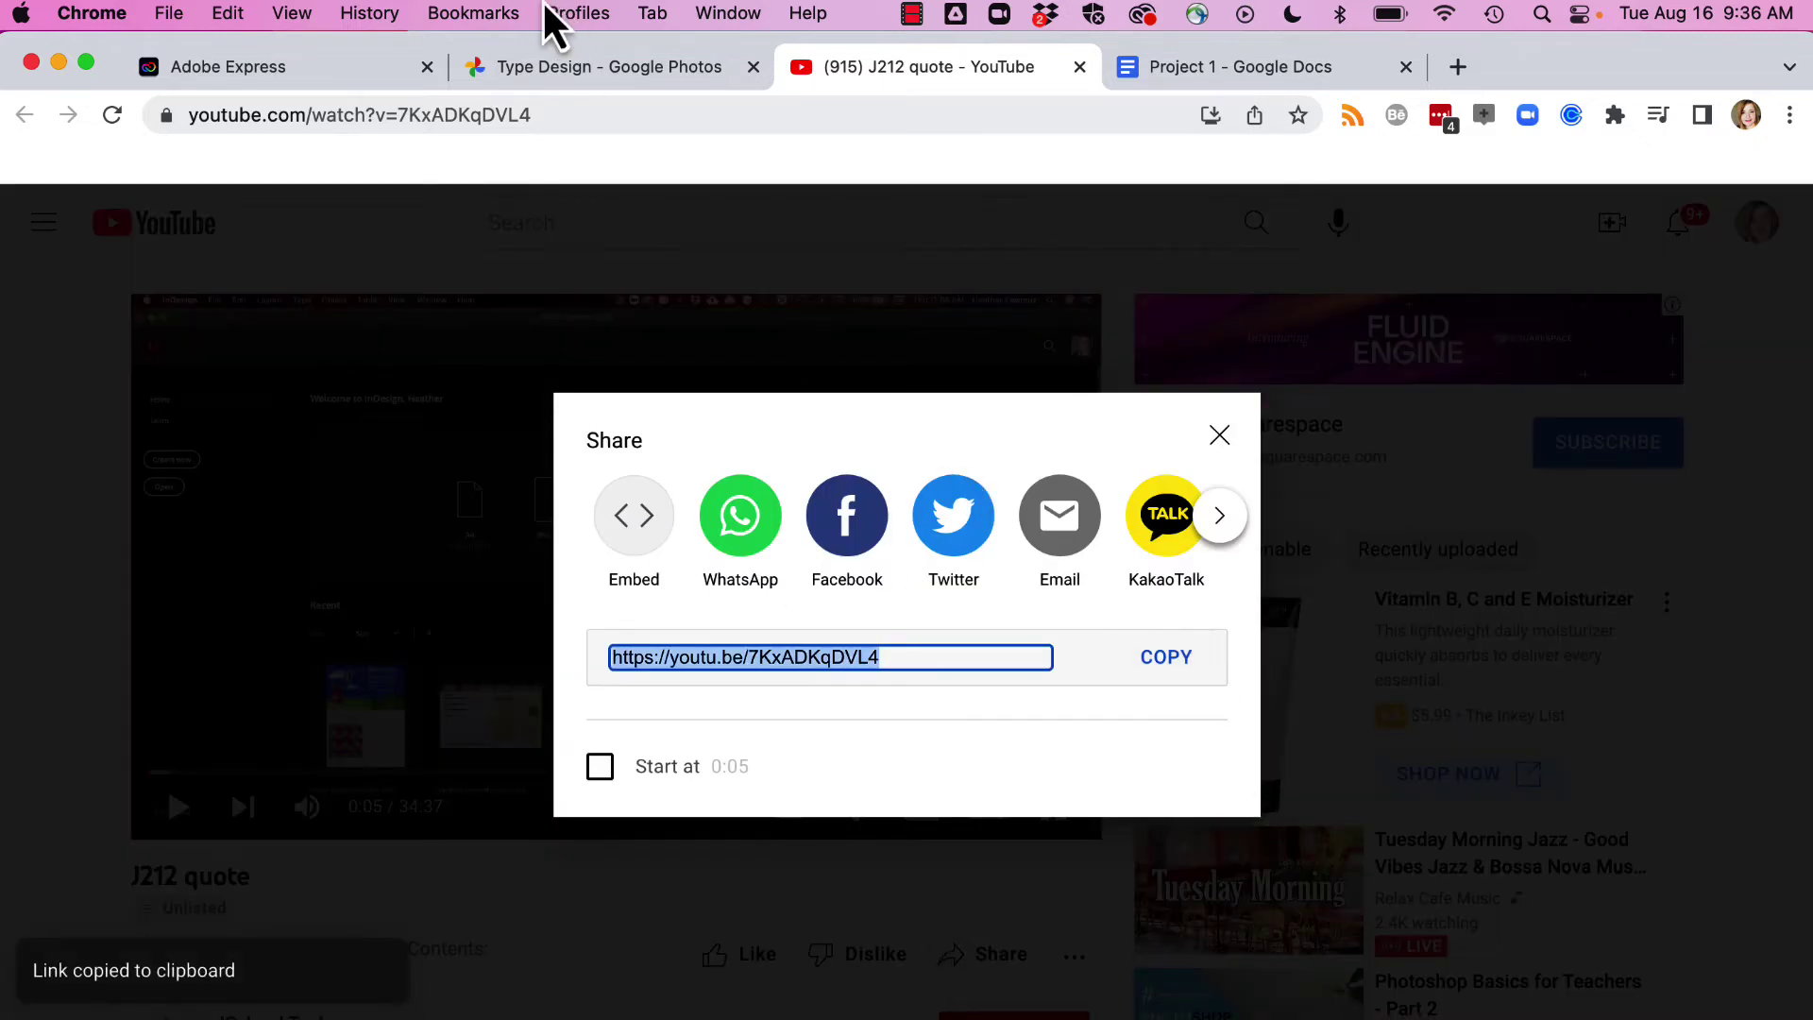
left_click(359, 66)
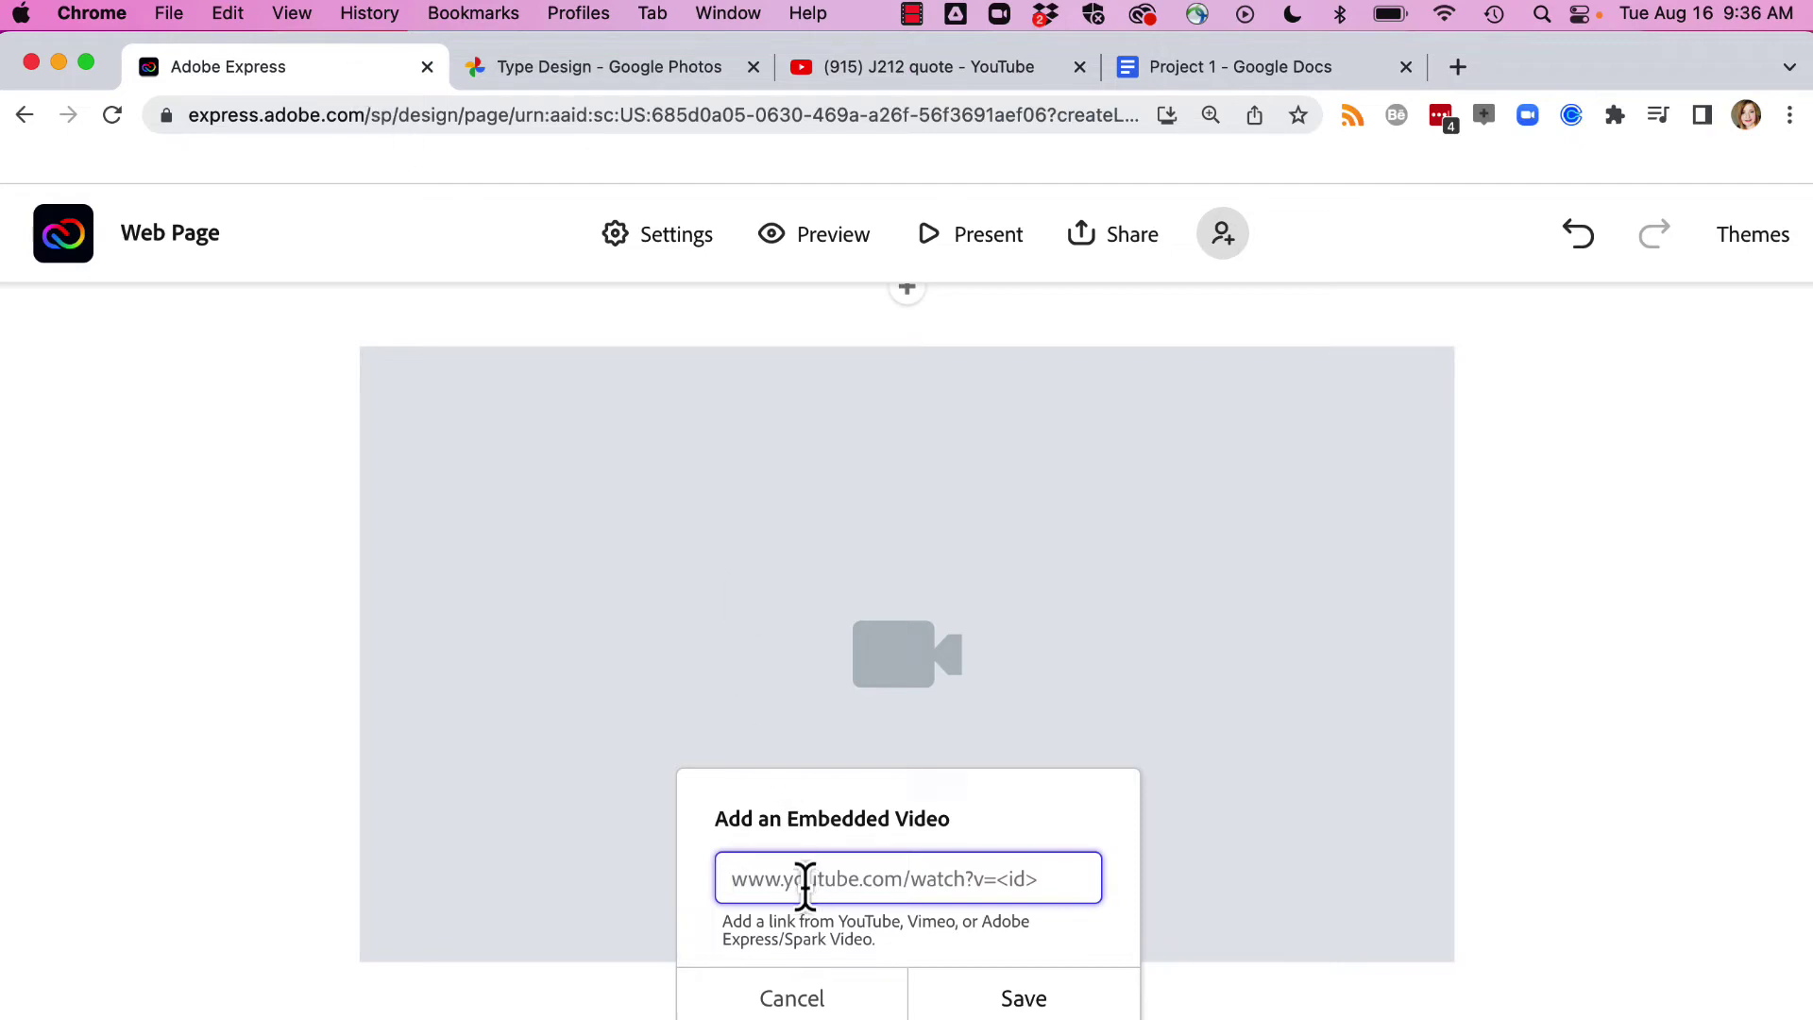
key("super+v")
left_click(1012, 998)
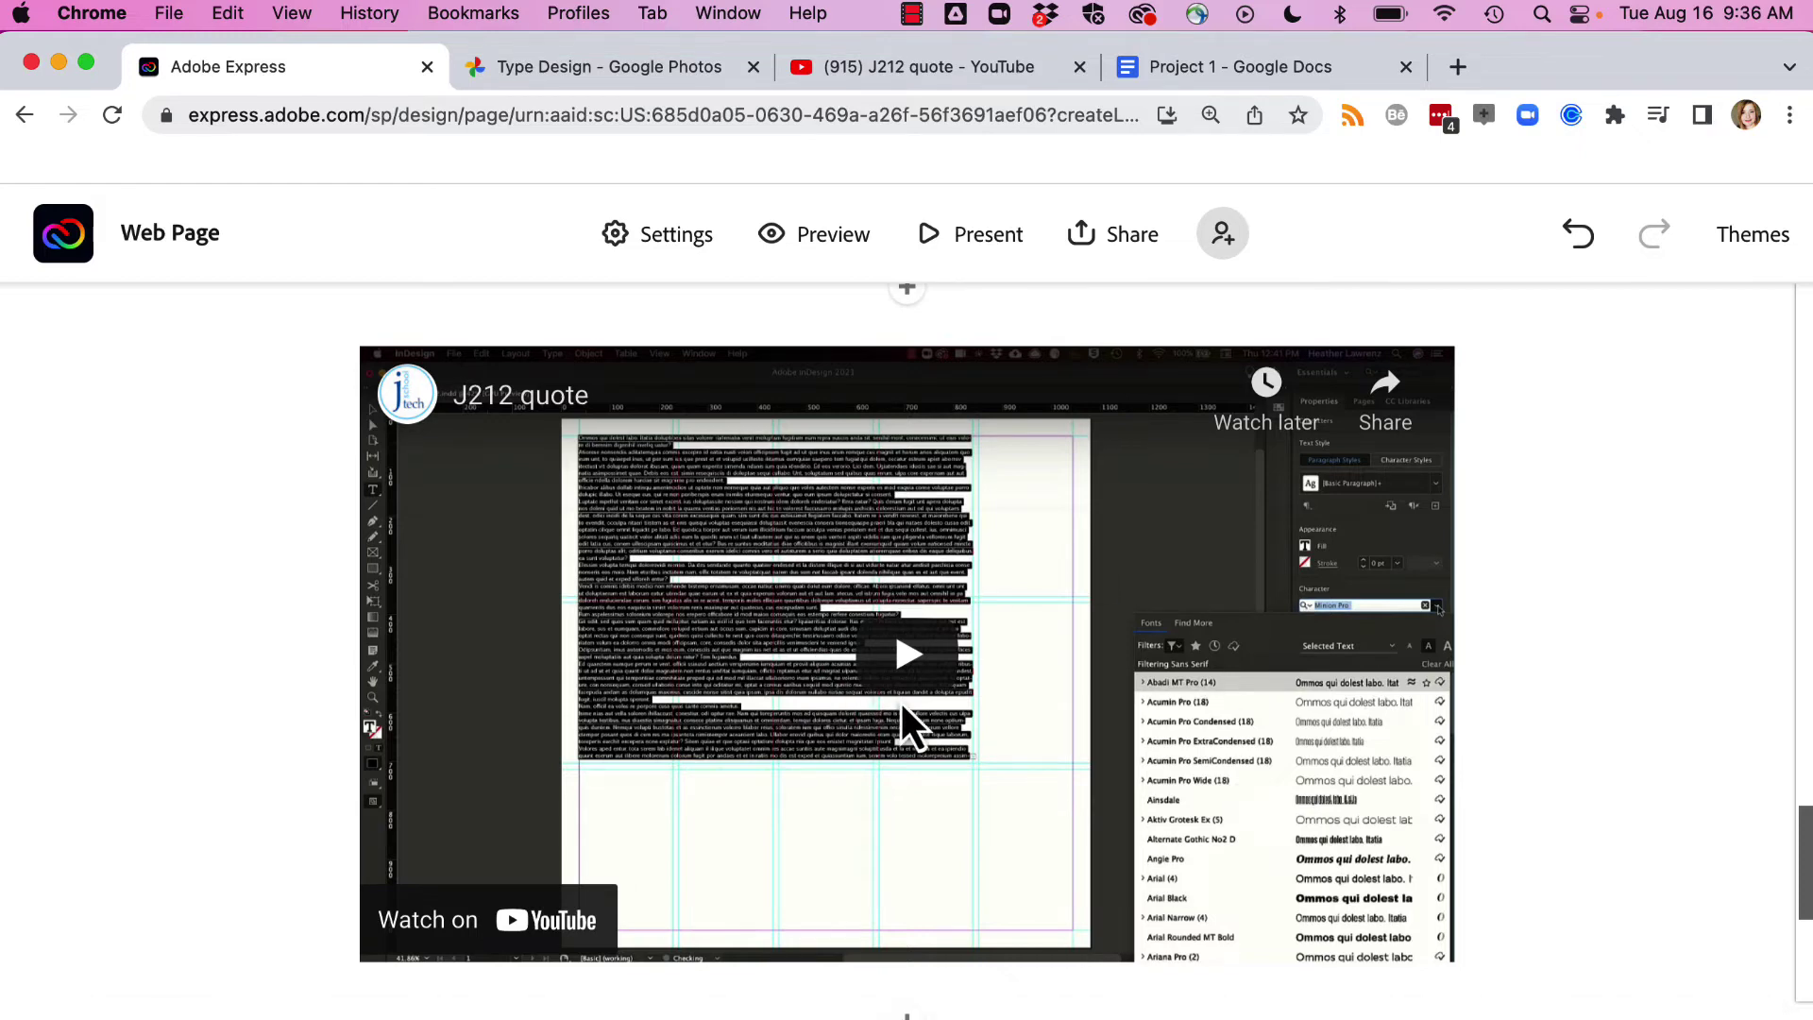
scroll(901, 707, "down", 5)
- Insert a photo grid and upload the selected quote screenshots into it
left_click(906, 580)
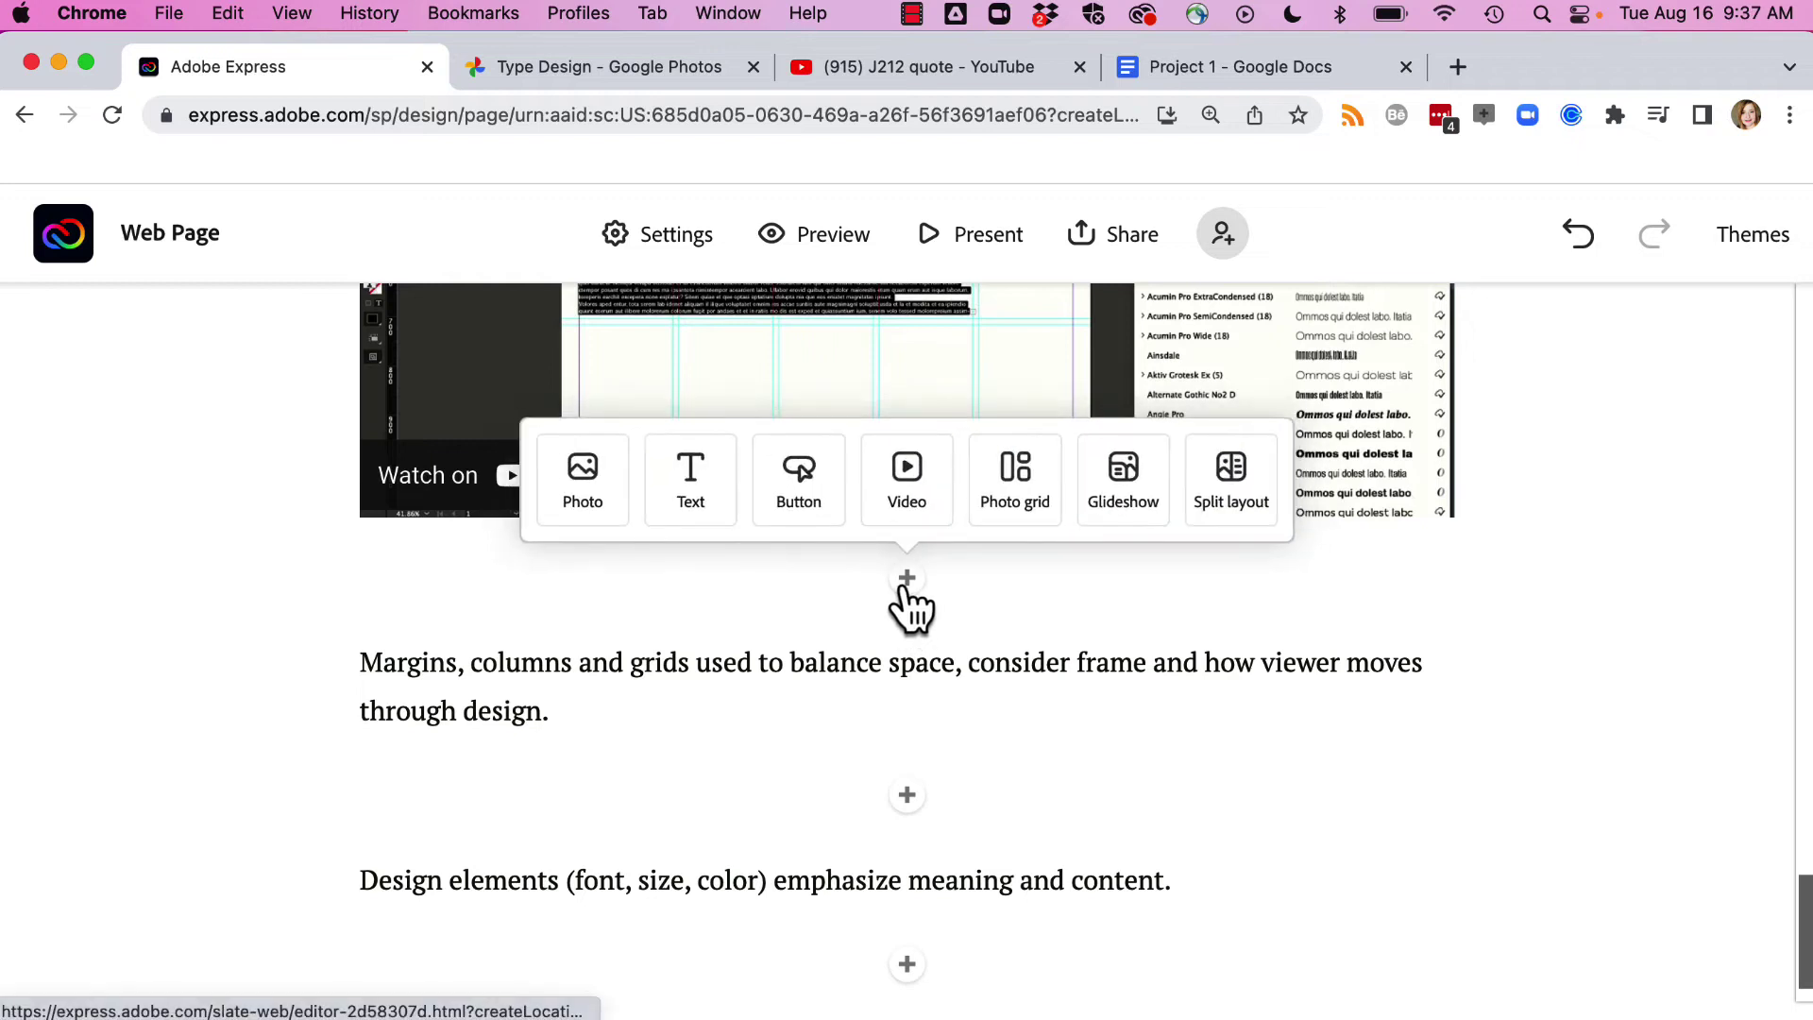
left_click(1006, 496)
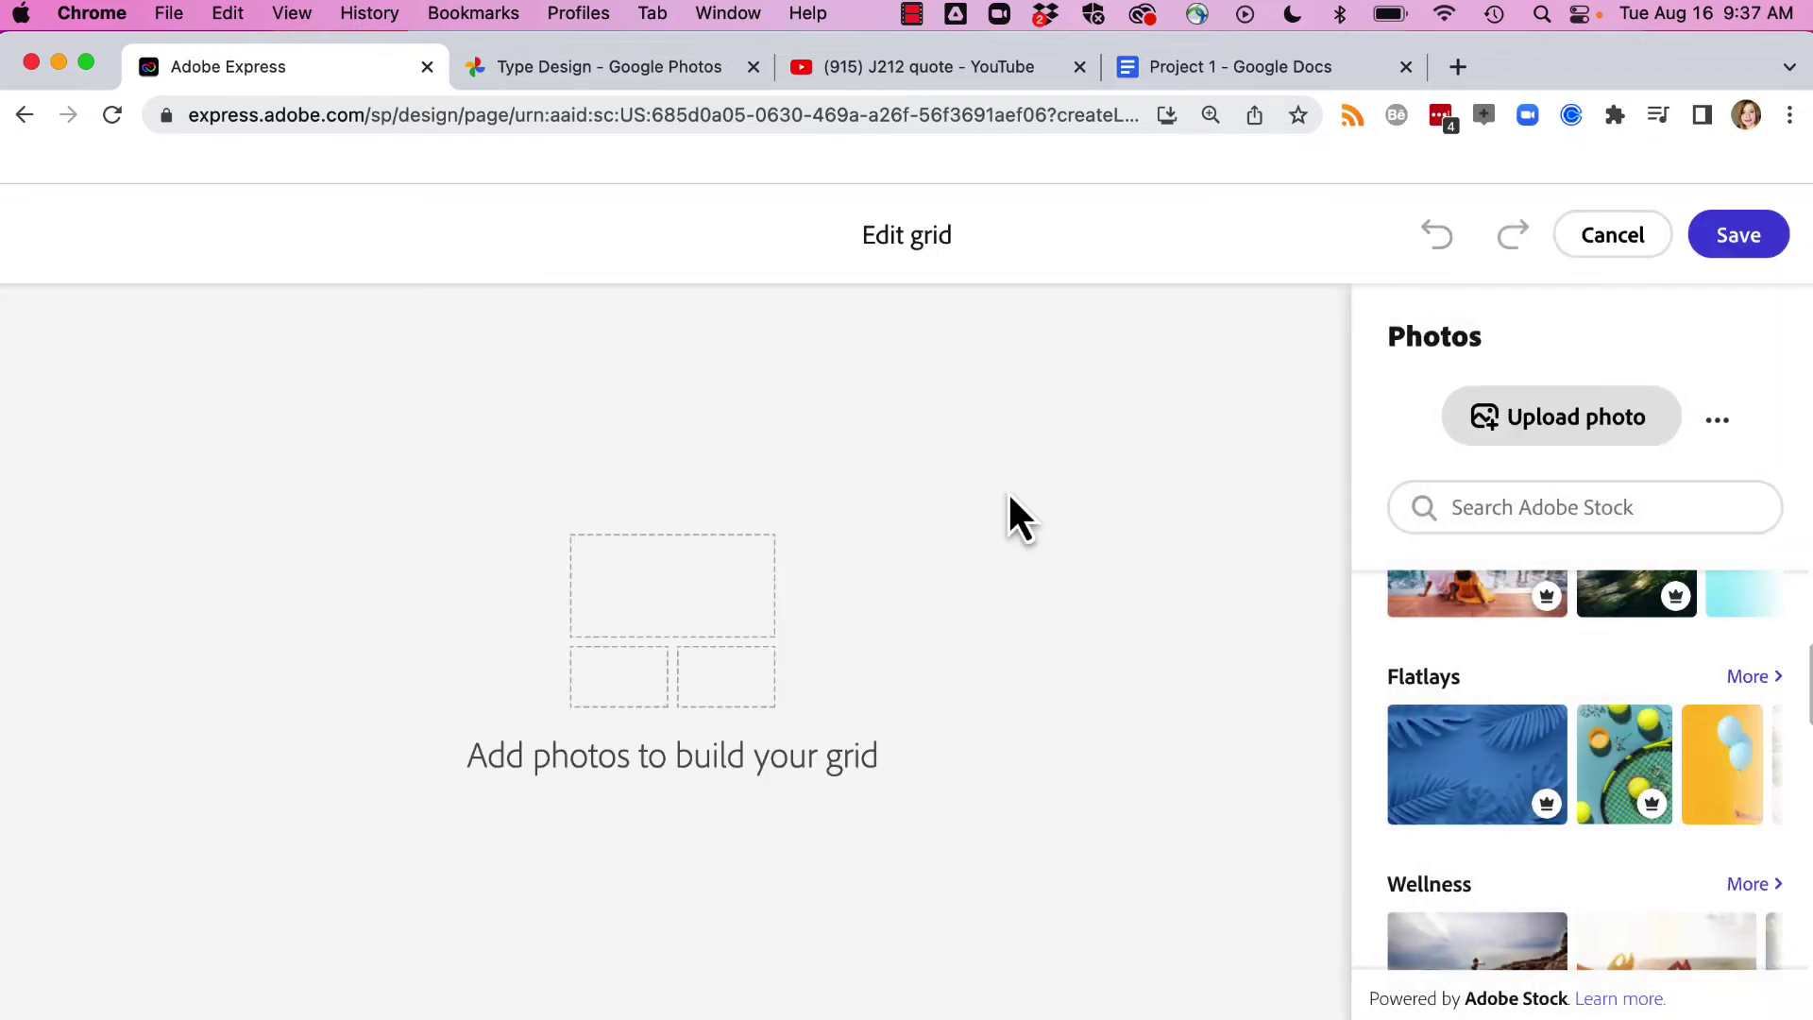
left_click(1539, 445)
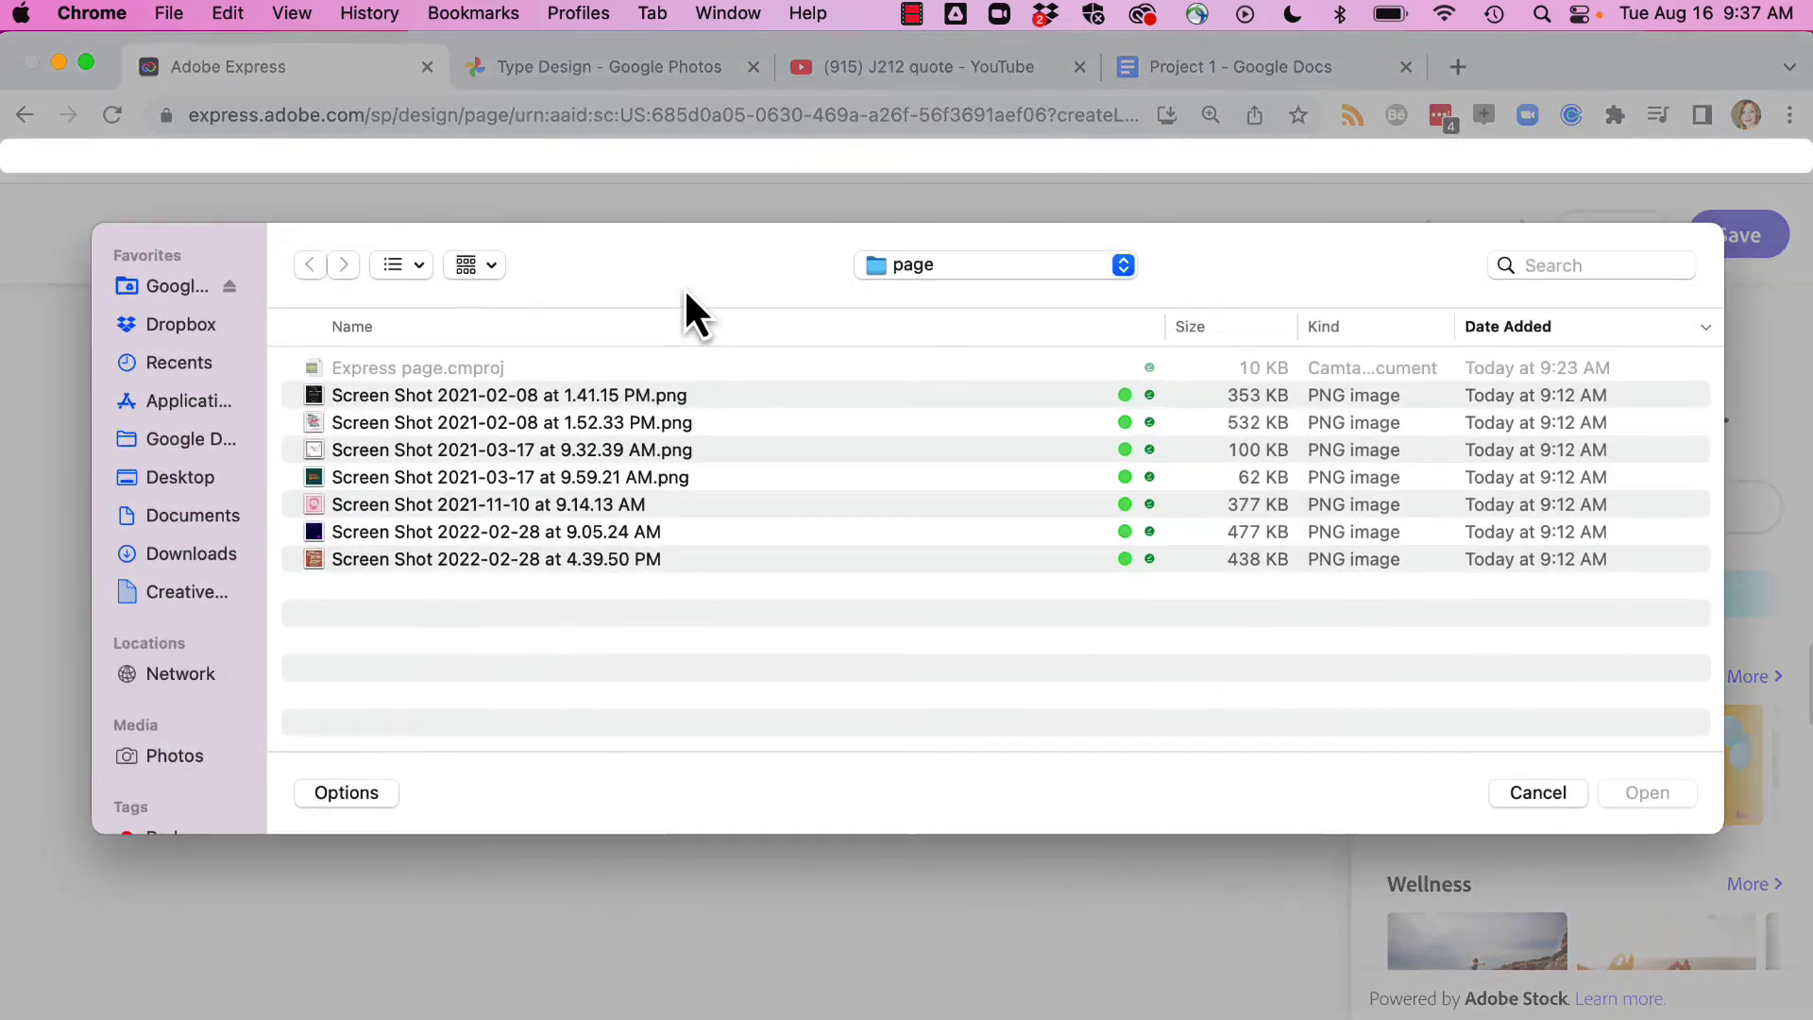
left_click(525, 421)
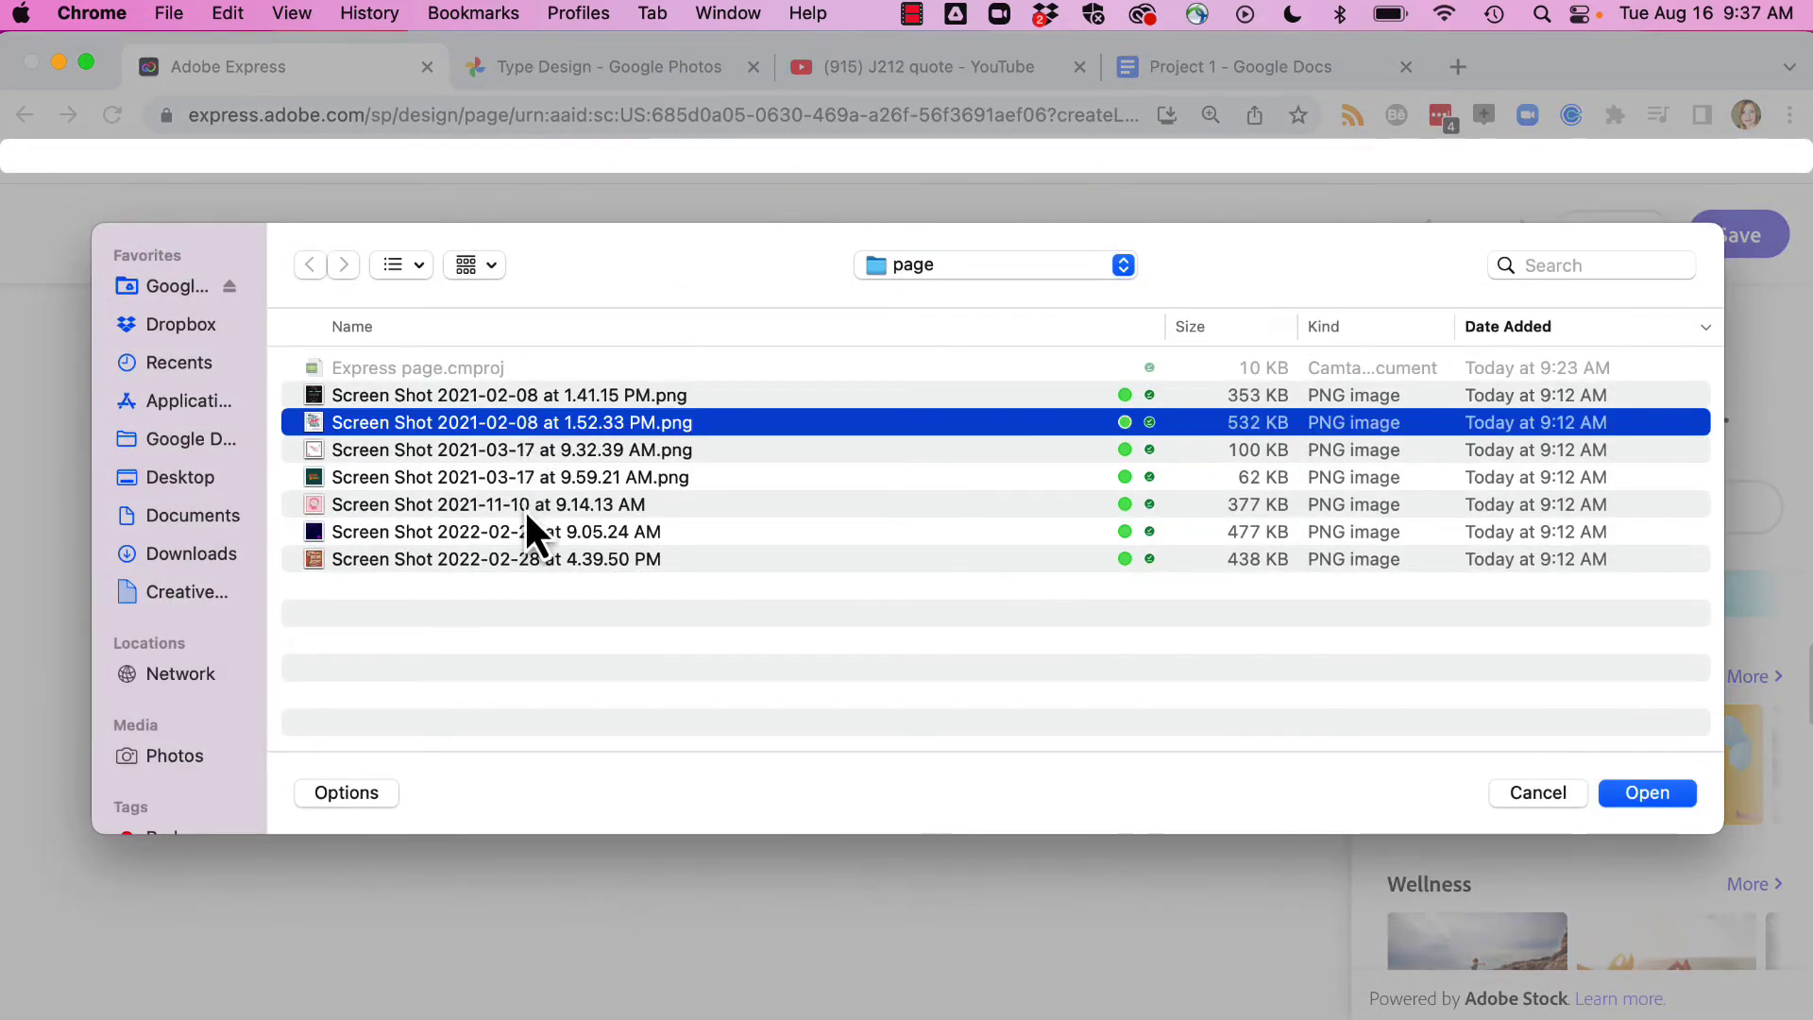
left_click(533, 394, "shift")
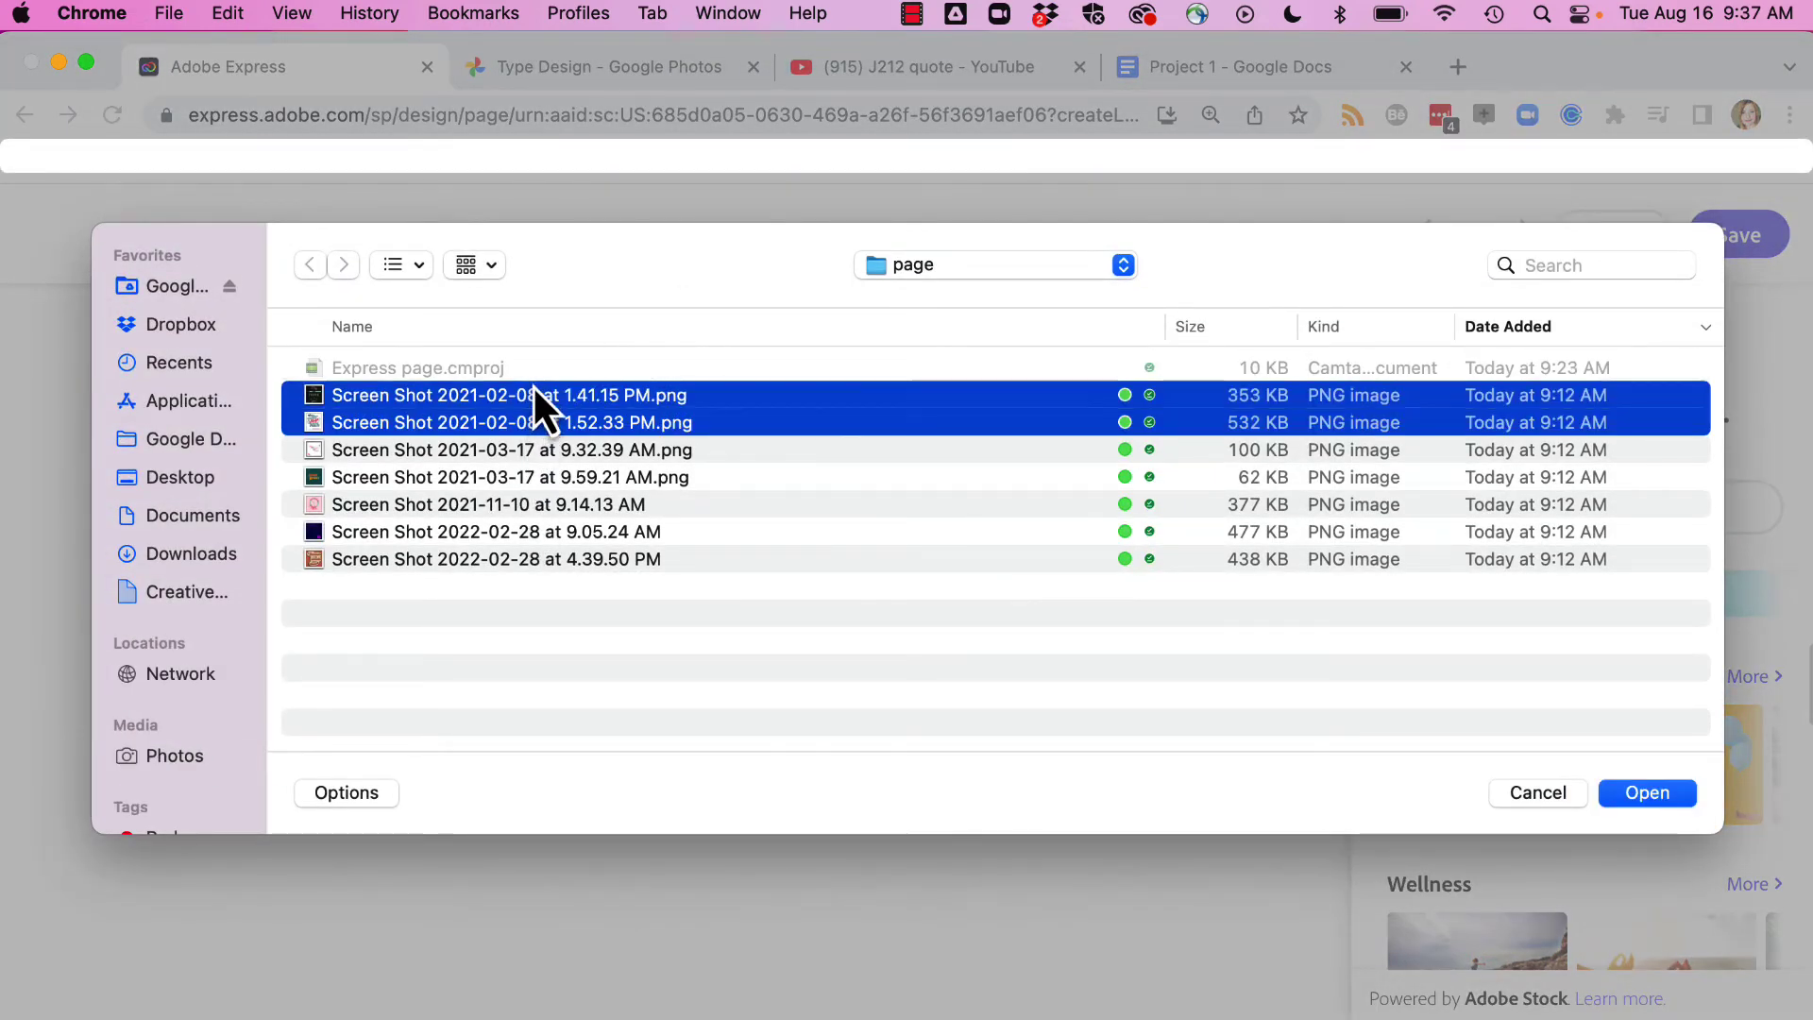
left_click(532, 508, "shift")
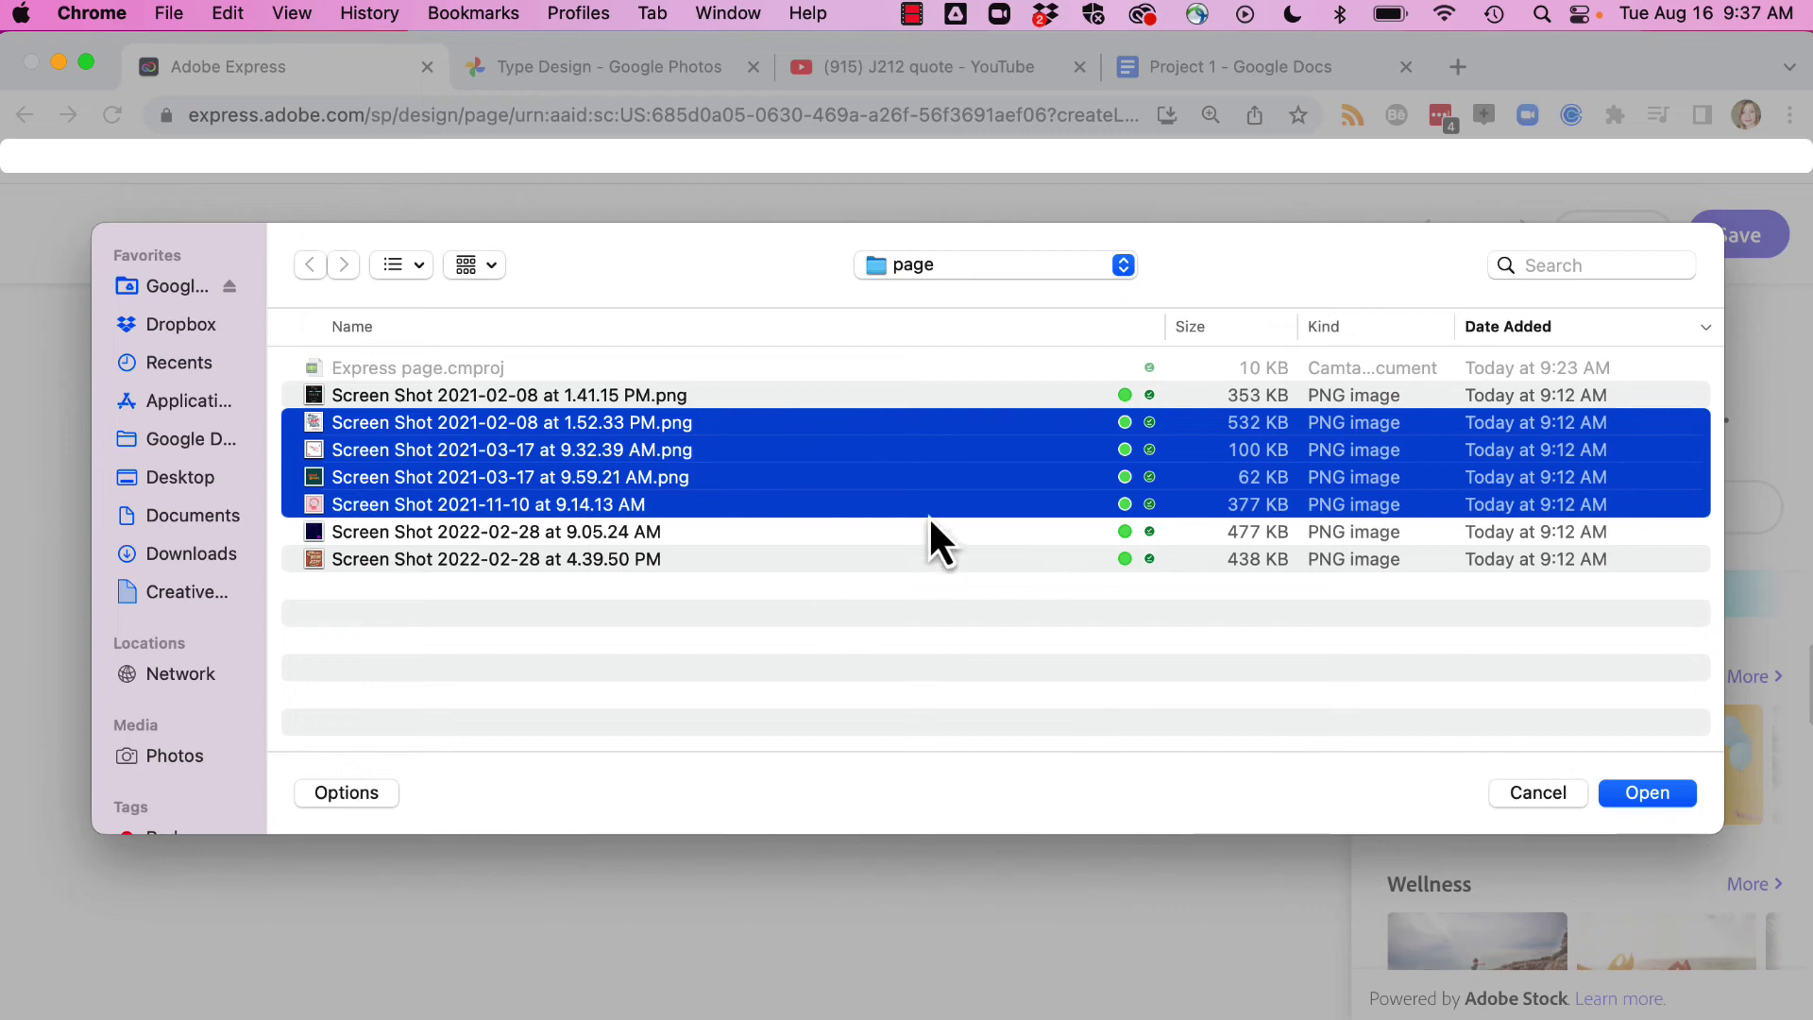
left_click(842, 530, "shift")
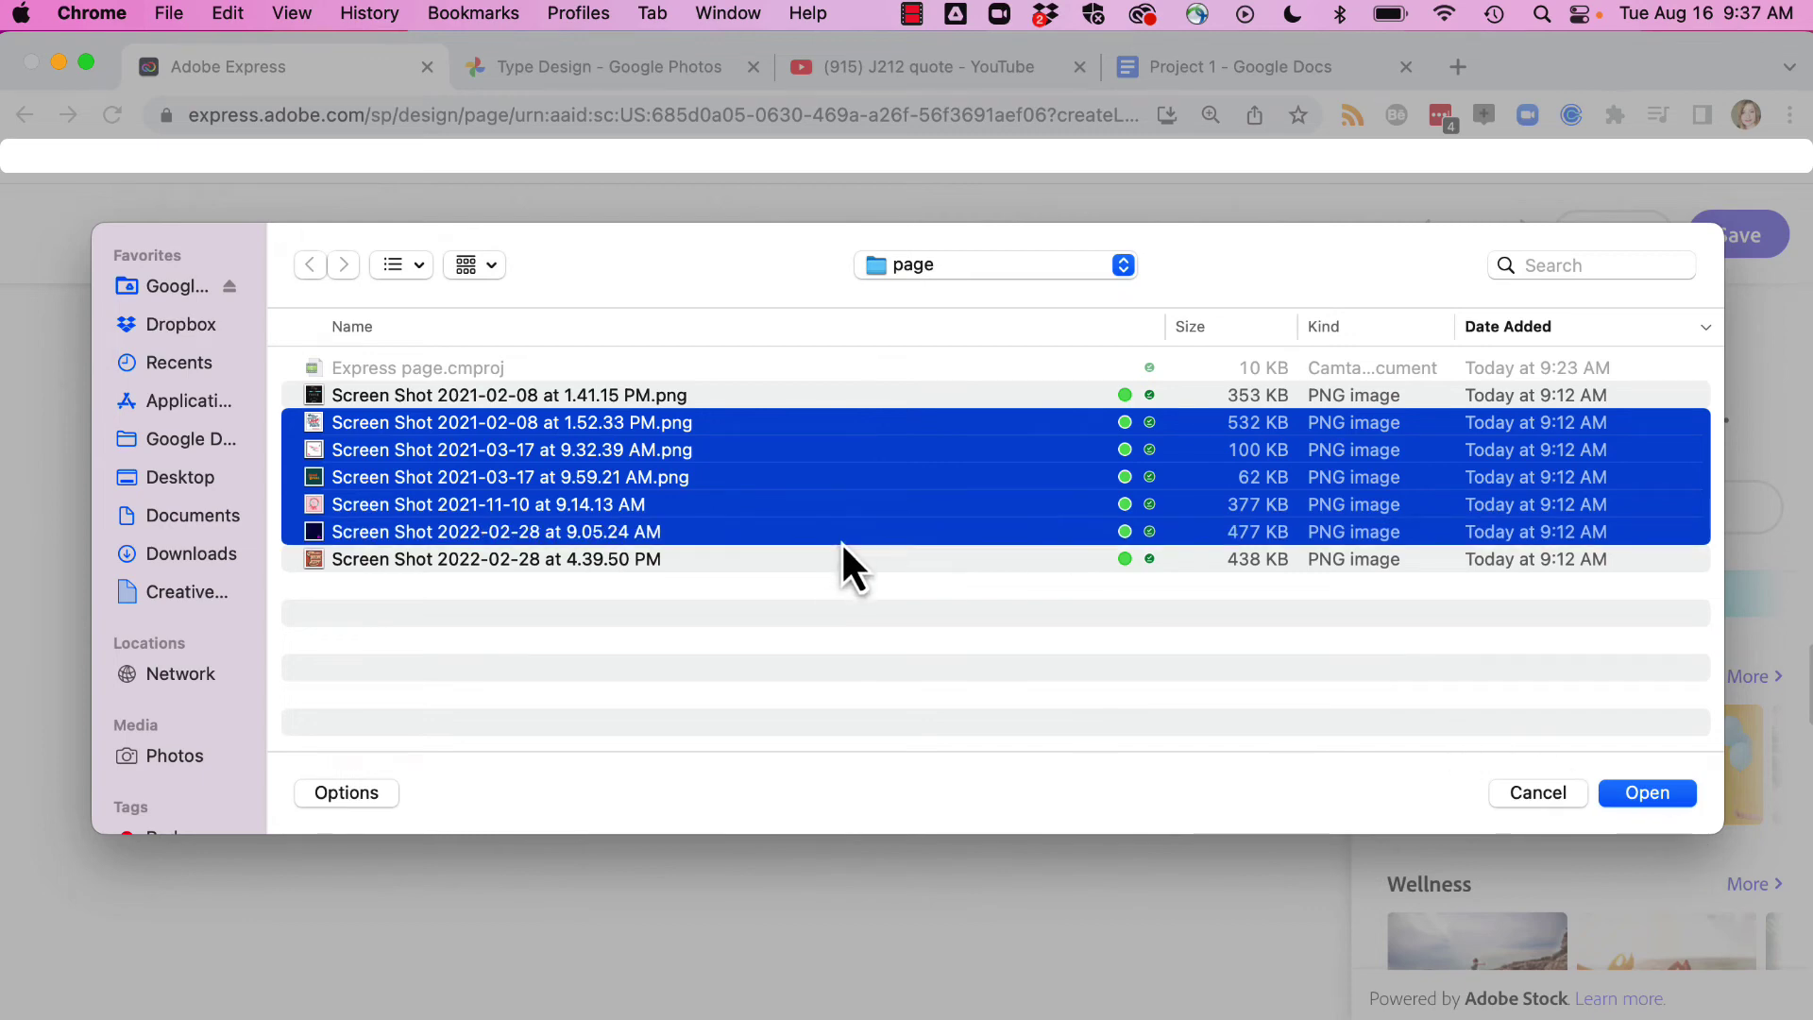
left_click(1629, 793)
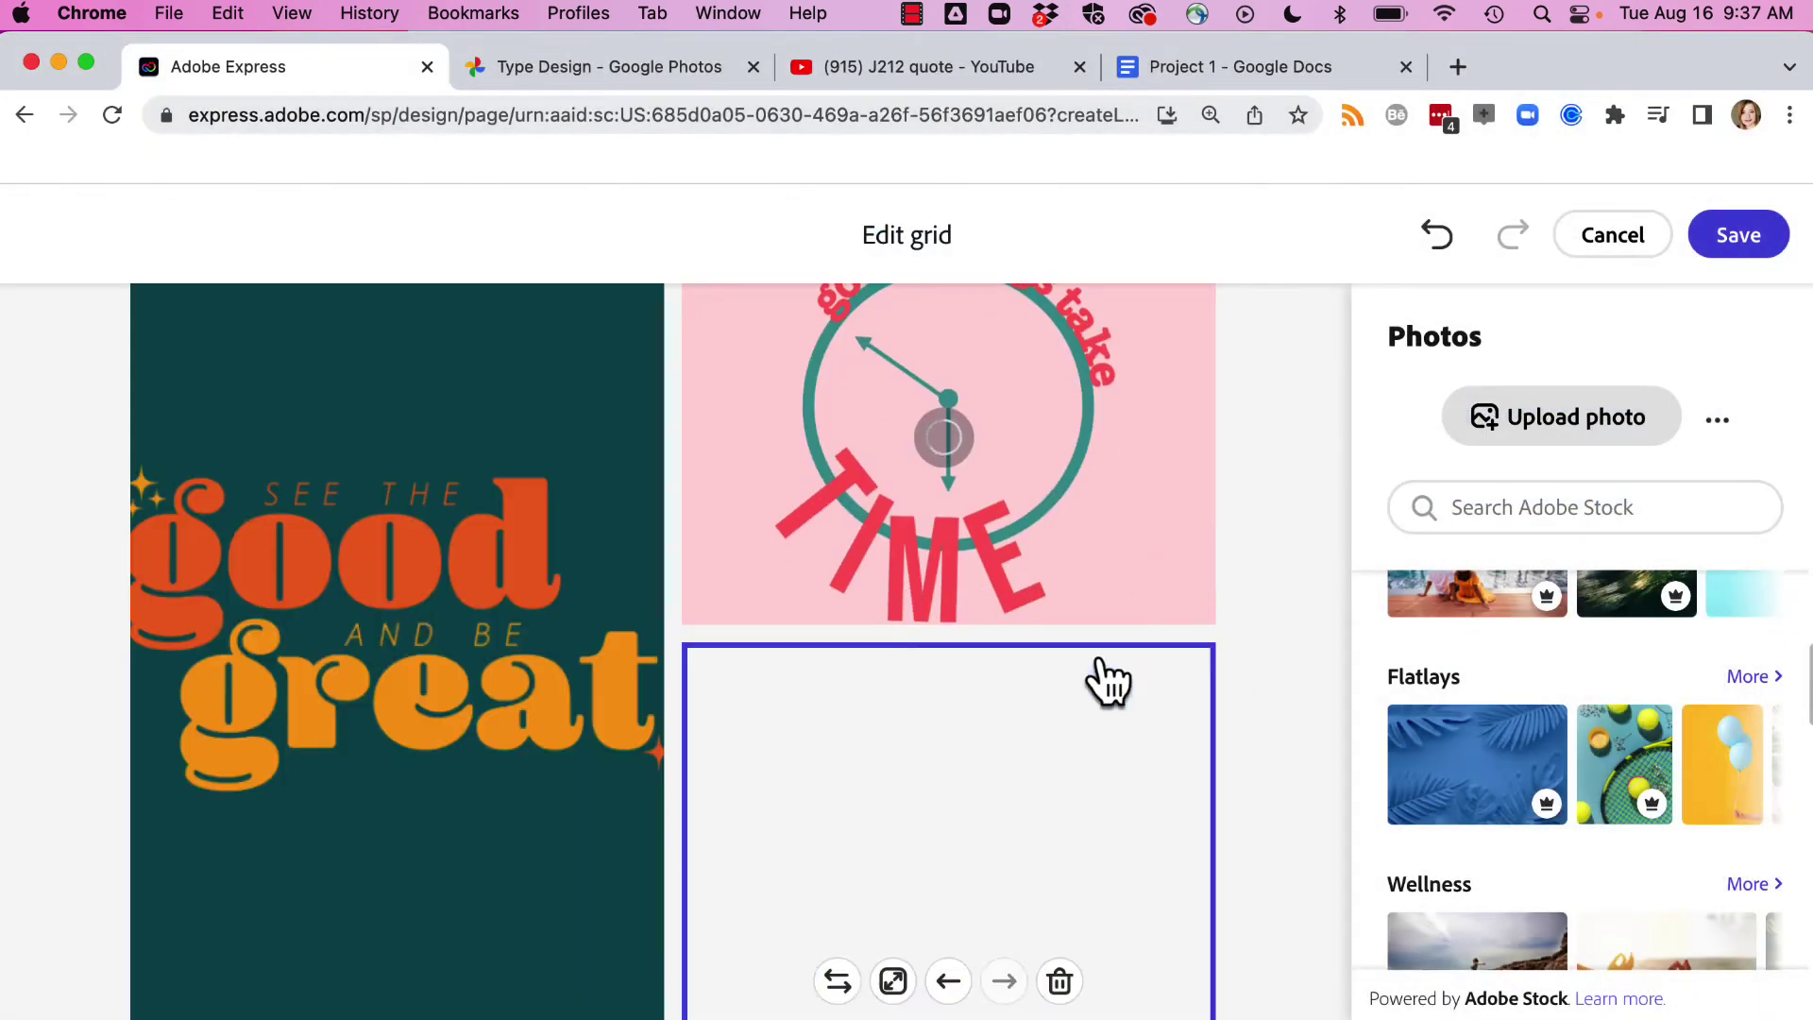
- Move the 'what she tackles' image to first position and enlarge the Magic tile to full width
scroll(1109, 680, "up", 6)
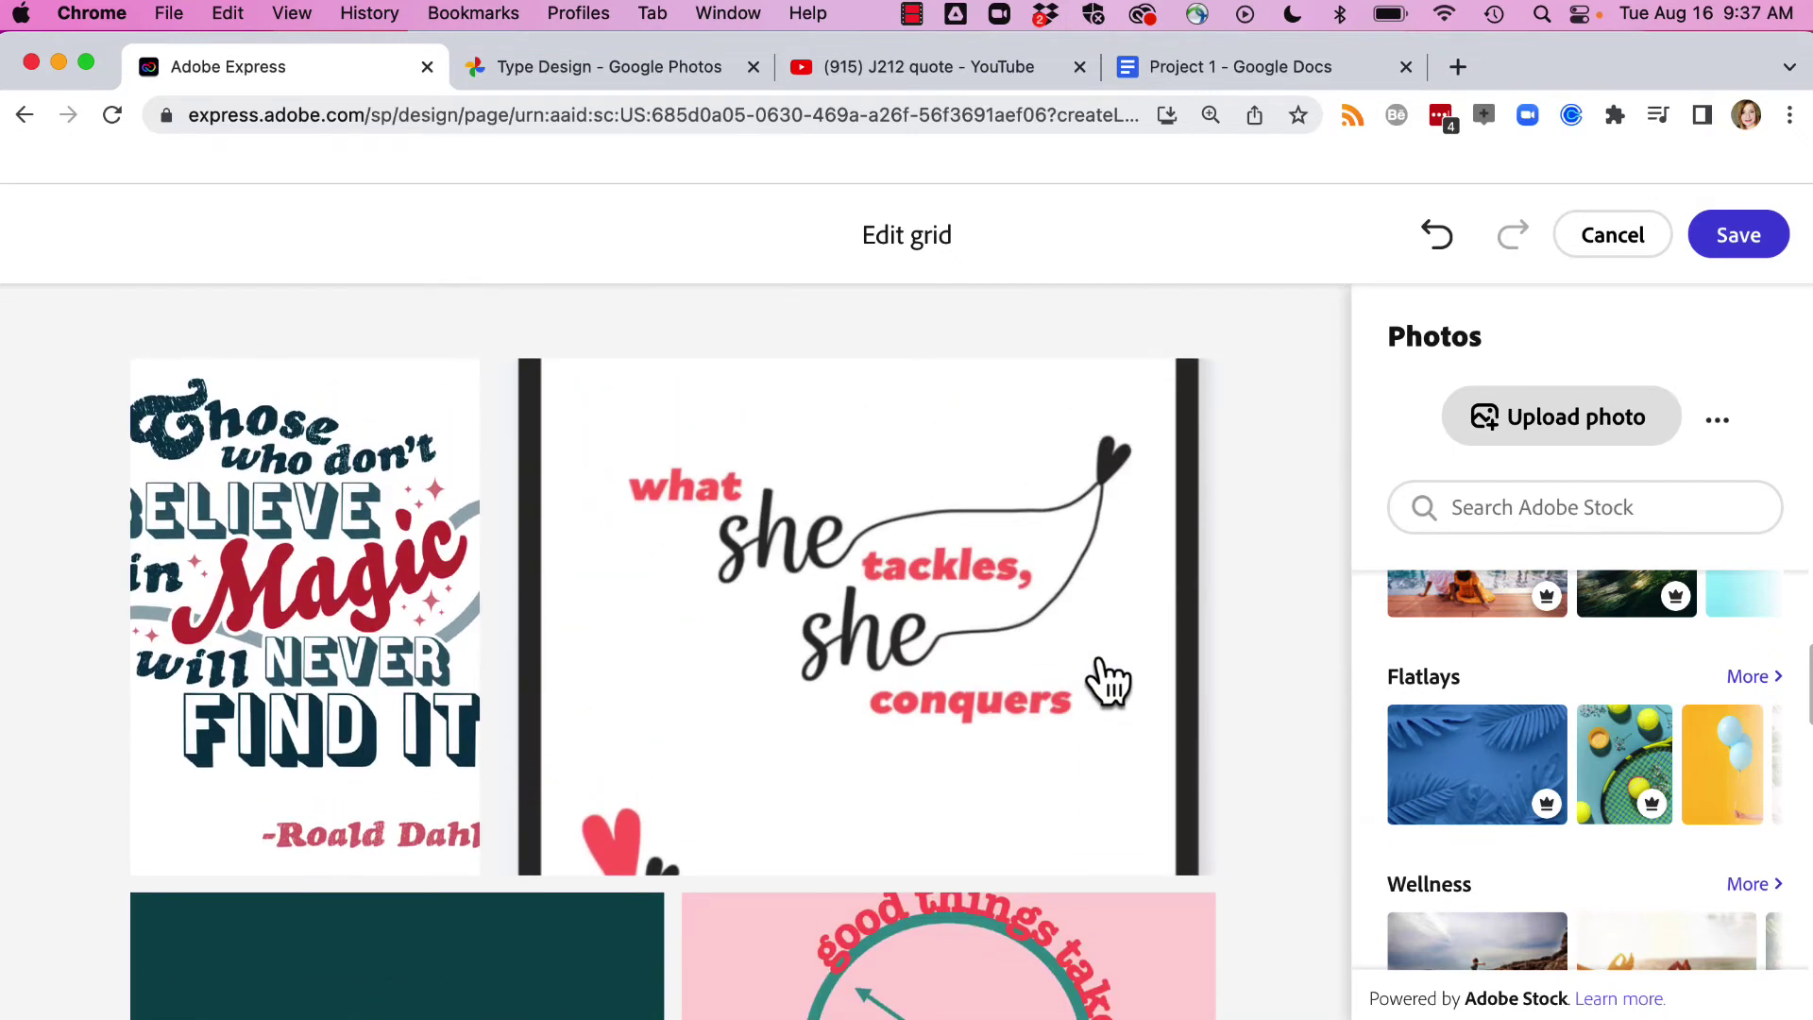
left_click(791, 694)
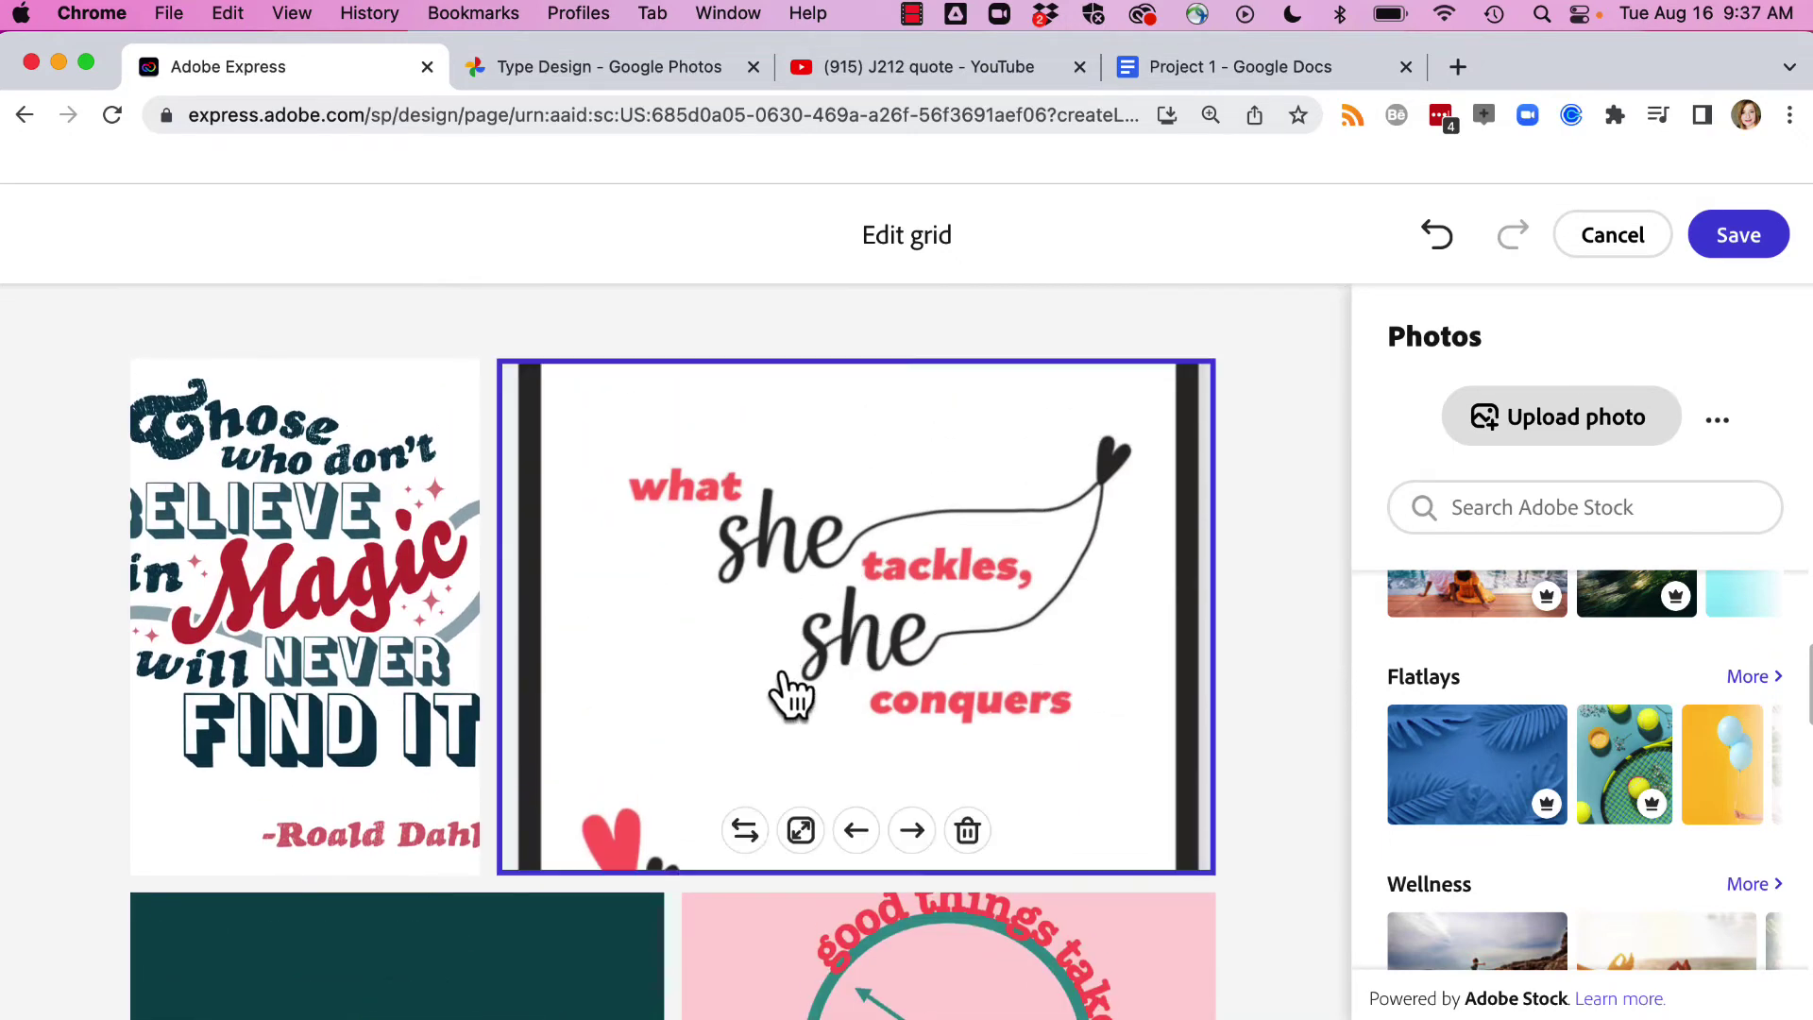
left_click(857, 833)
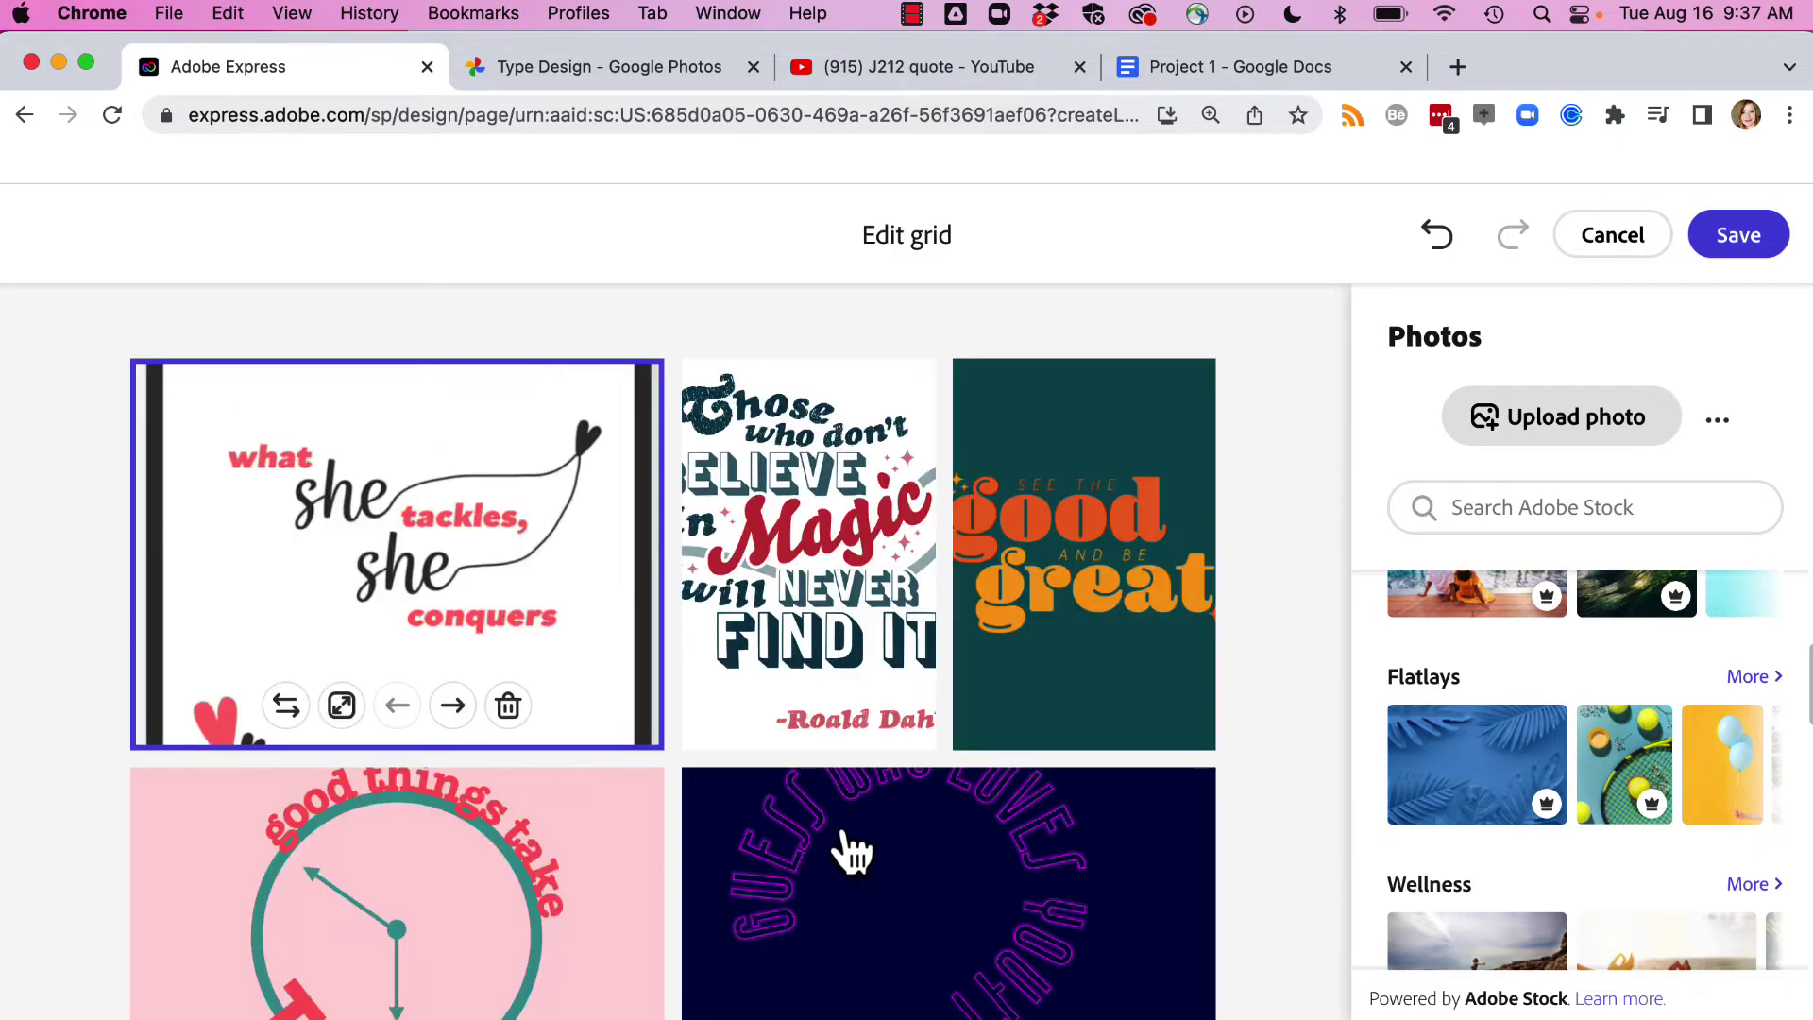
left_click(786, 604)
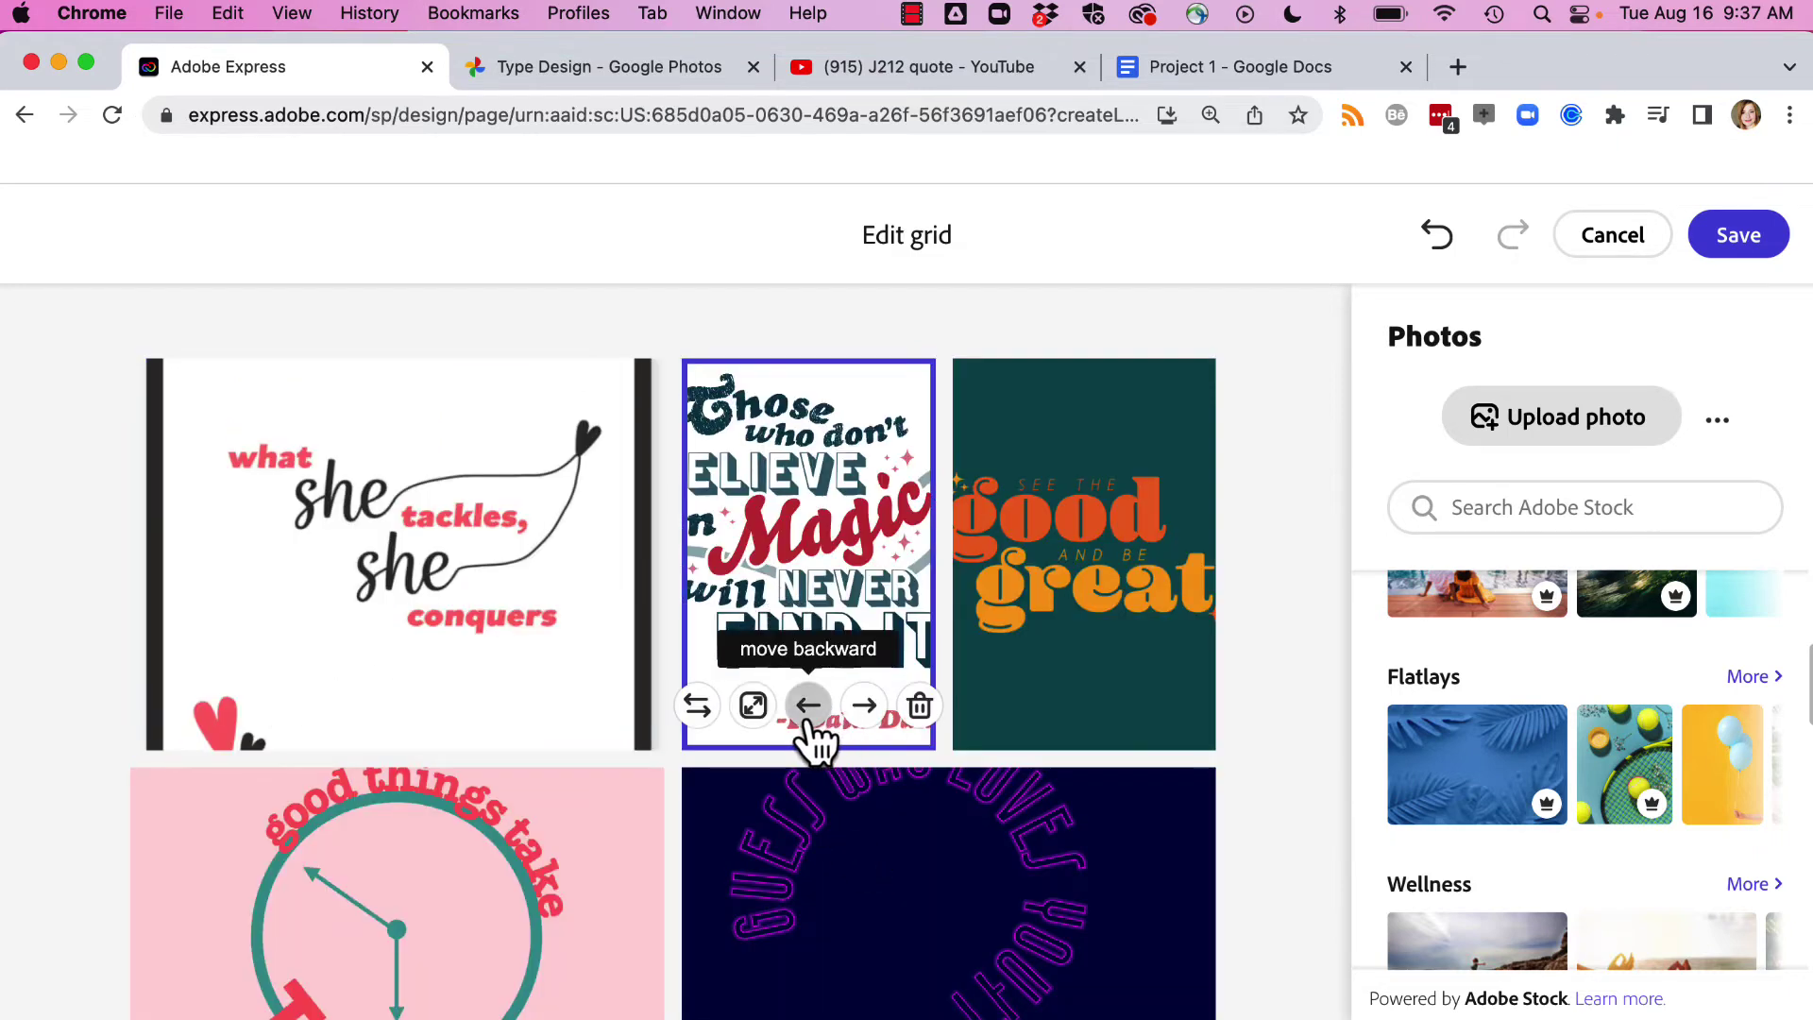
left_click(752, 705)
scroll(759, 727, "up", 15)
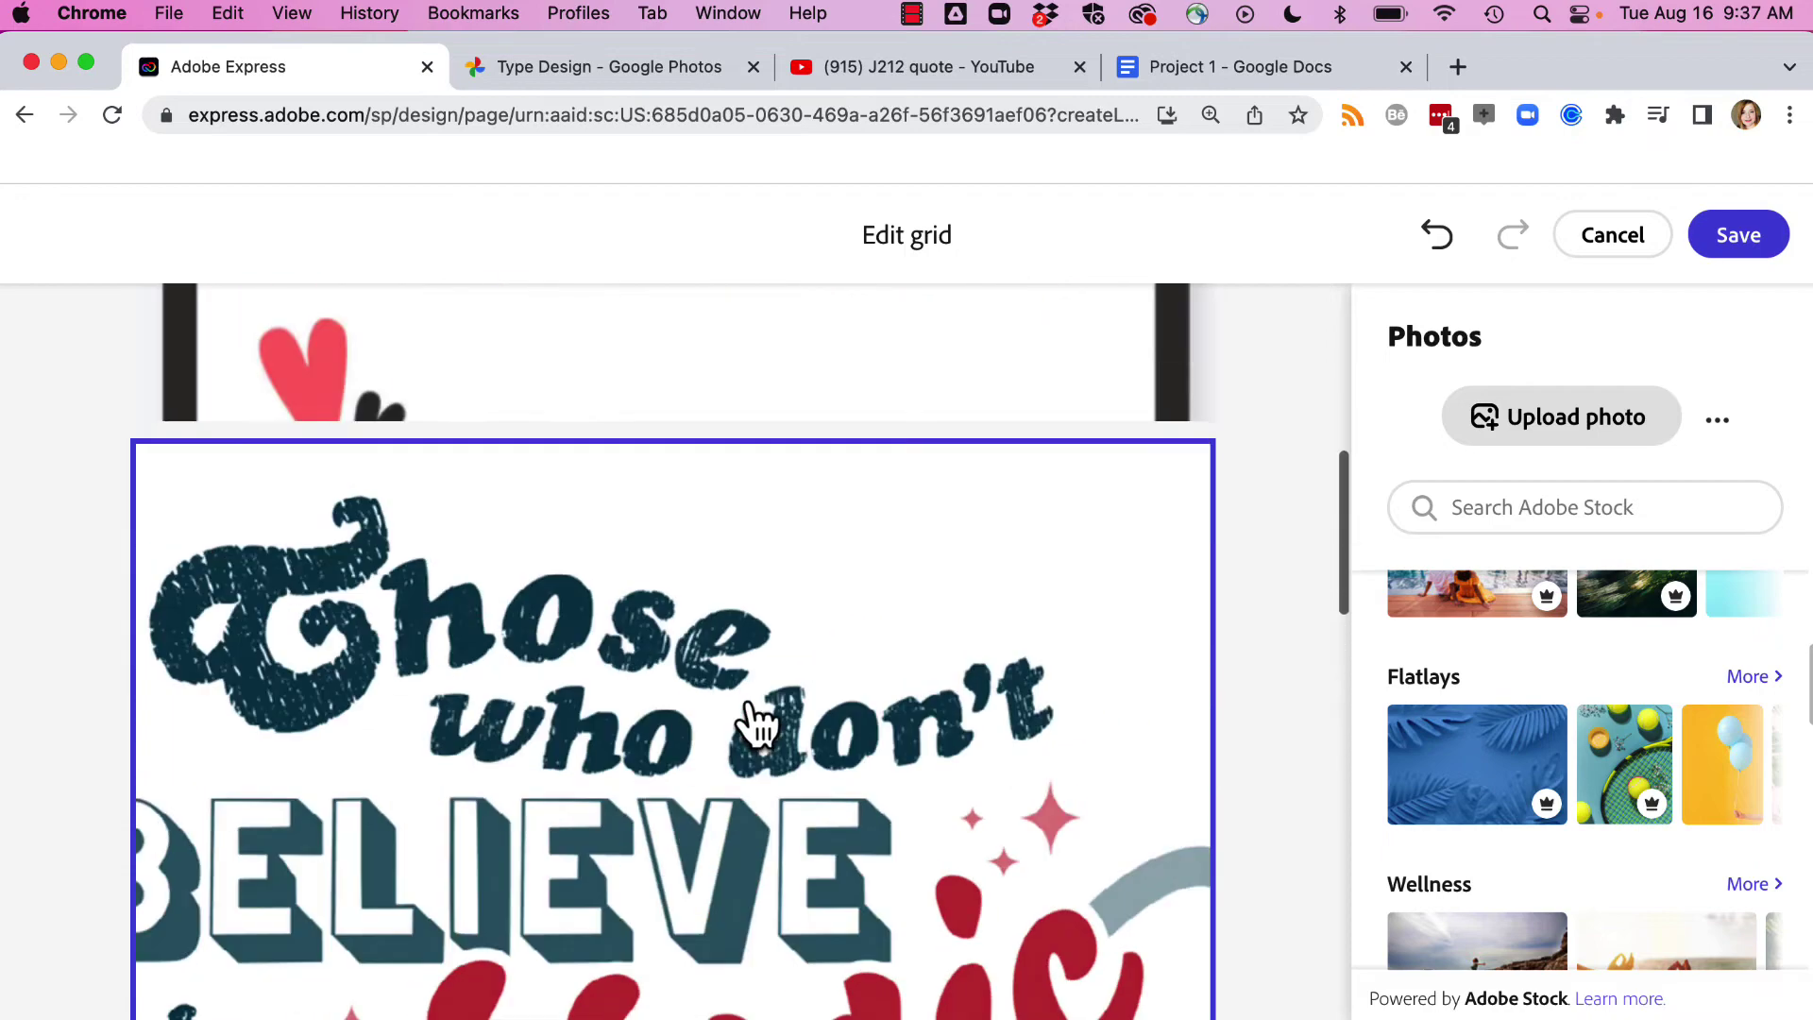
scroll(758, 725, "down", 5)
scroll(759, 727, "down", 4)
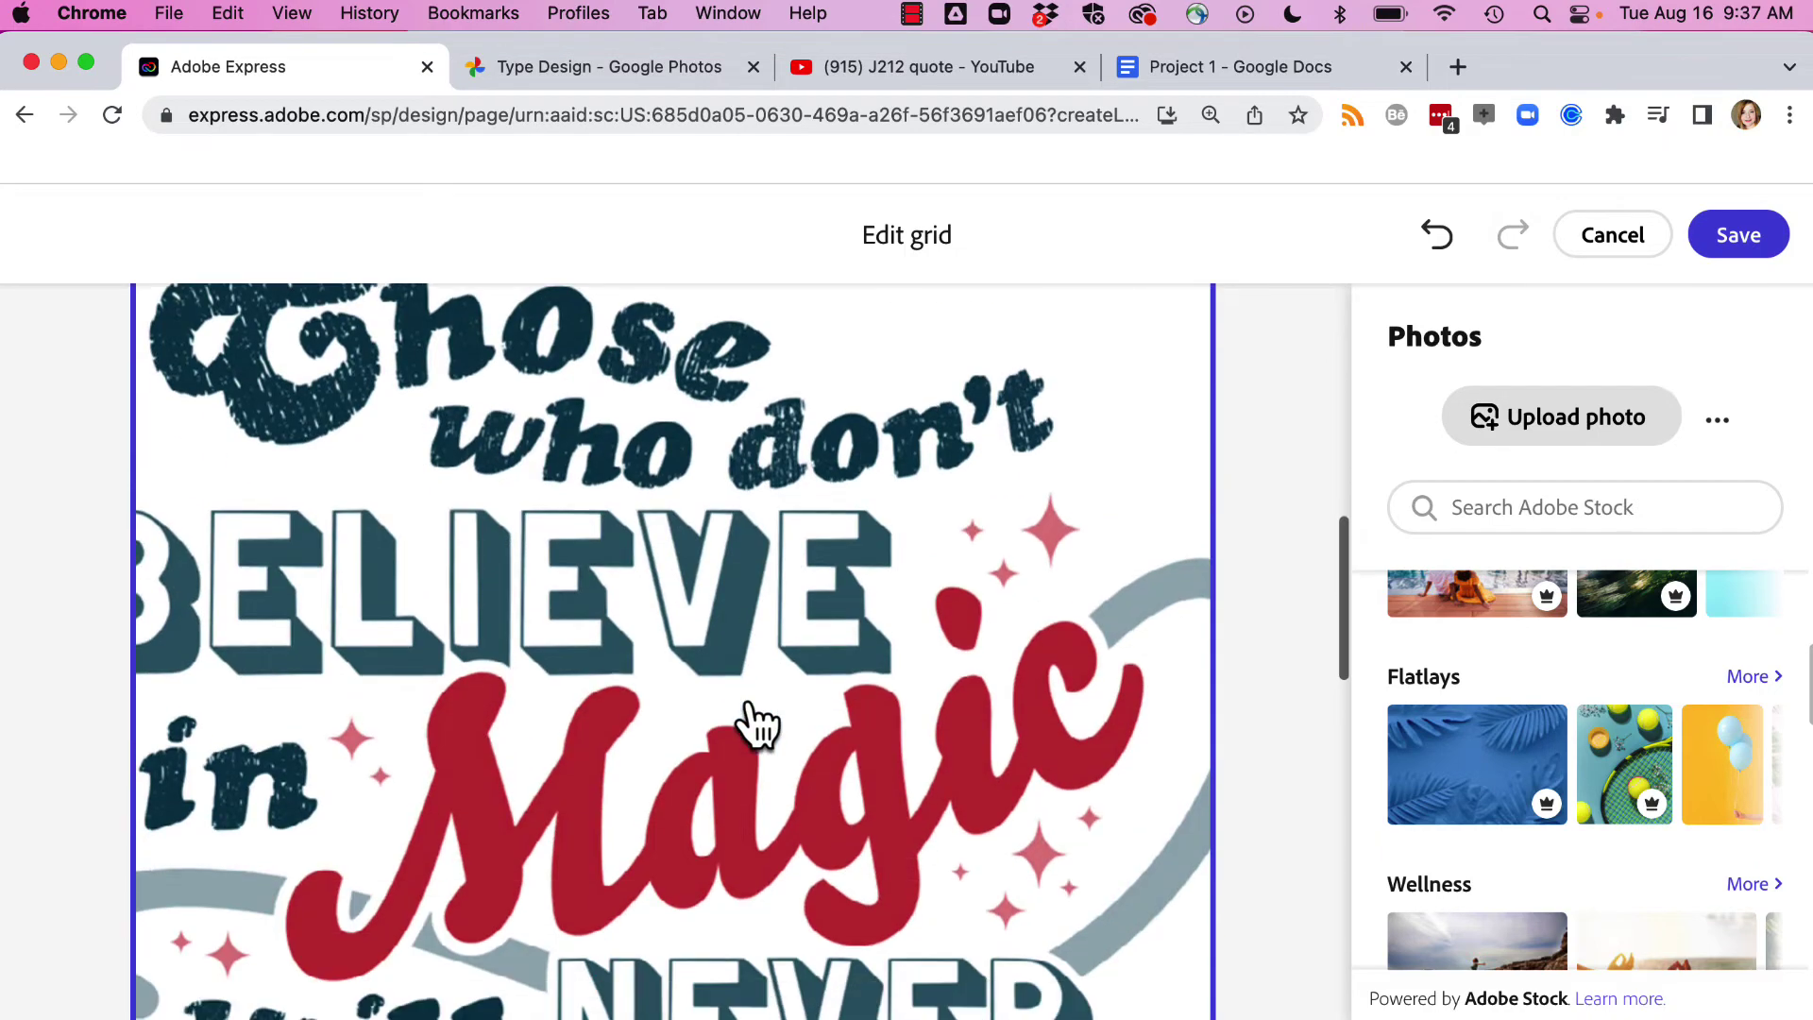
scroll(758, 853, "down", 6)
scroll(752, 860, "down", 8)
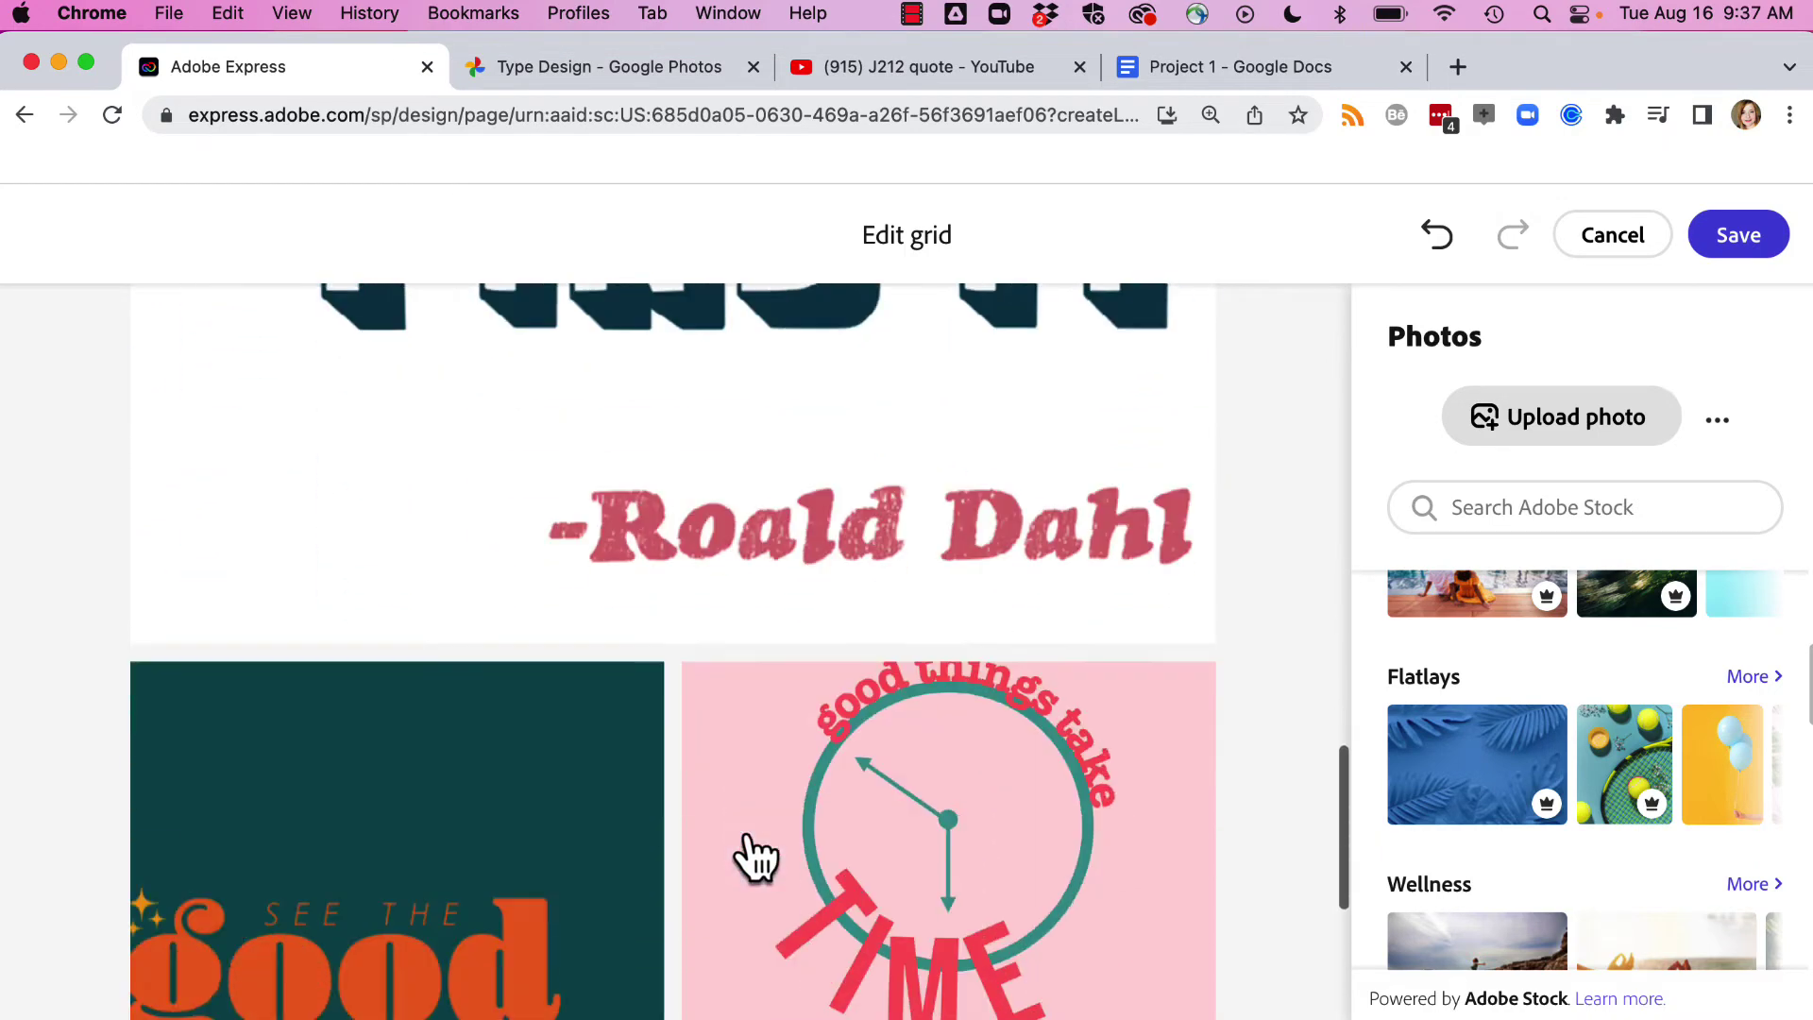
scroll(758, 861, "up", 8)
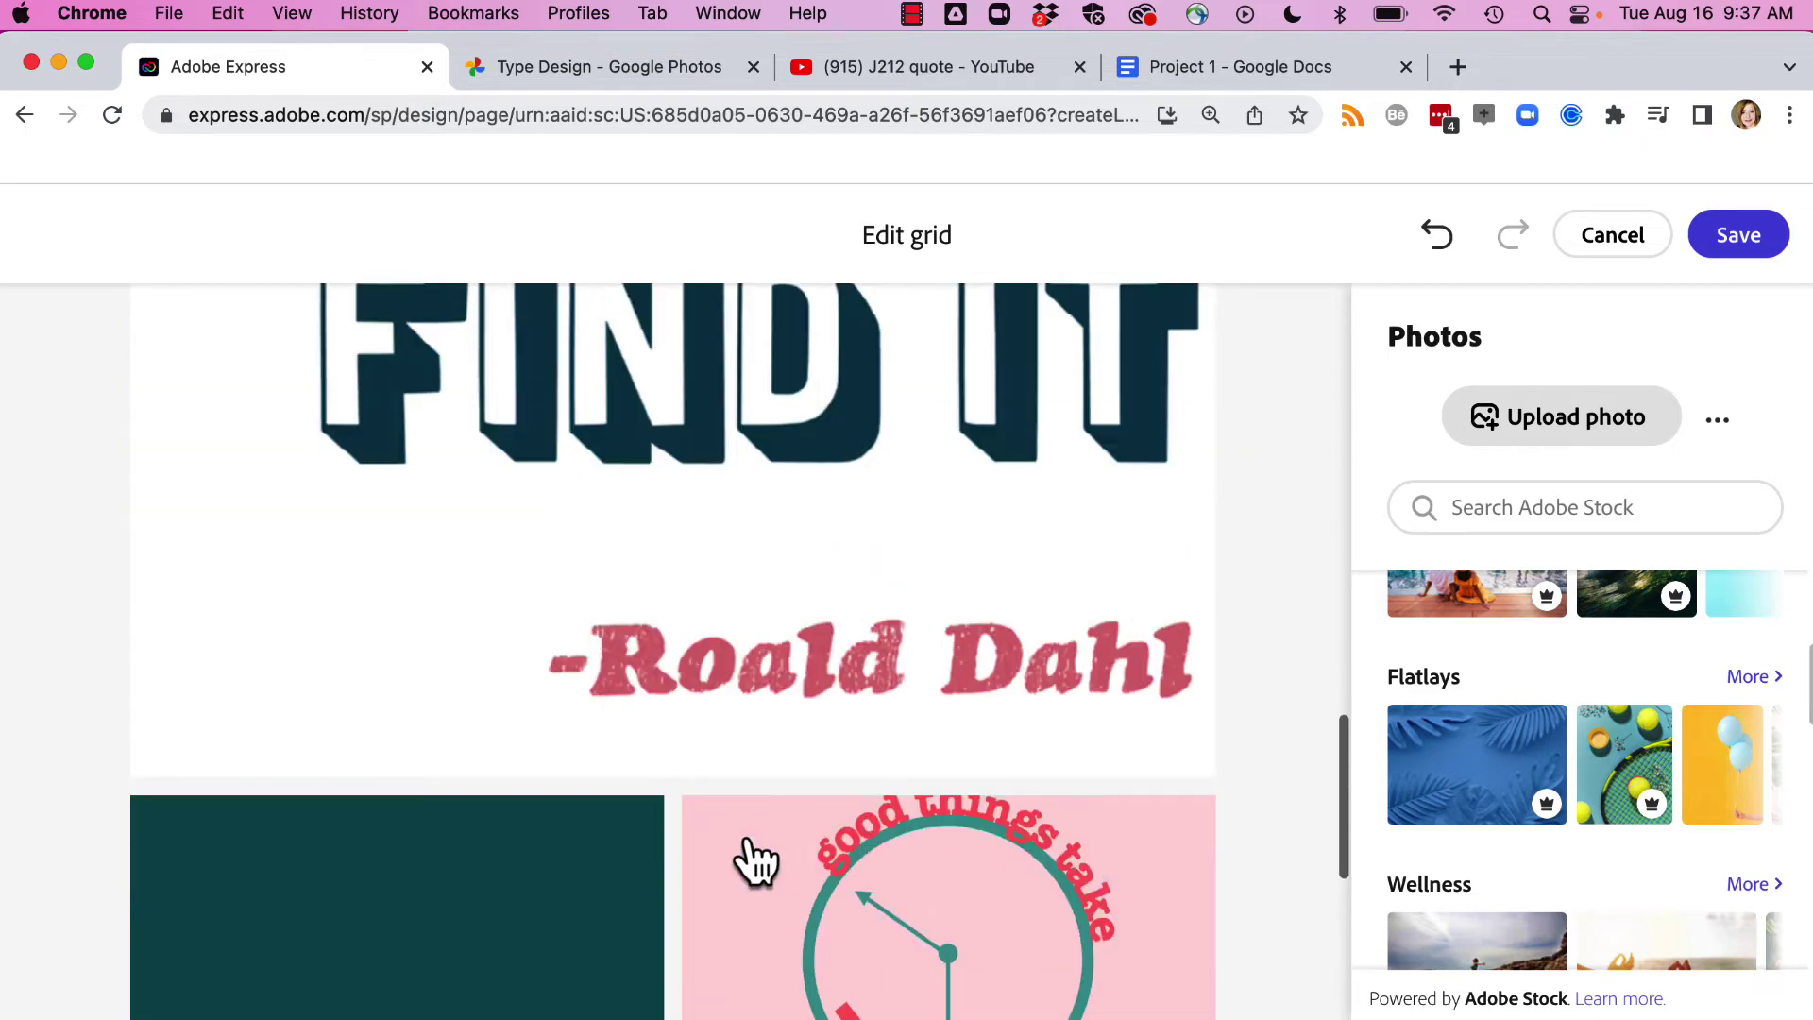
- Save the grid, reopen it for editing and delete the 'what she tackles' tile
left_click(1741, 247)
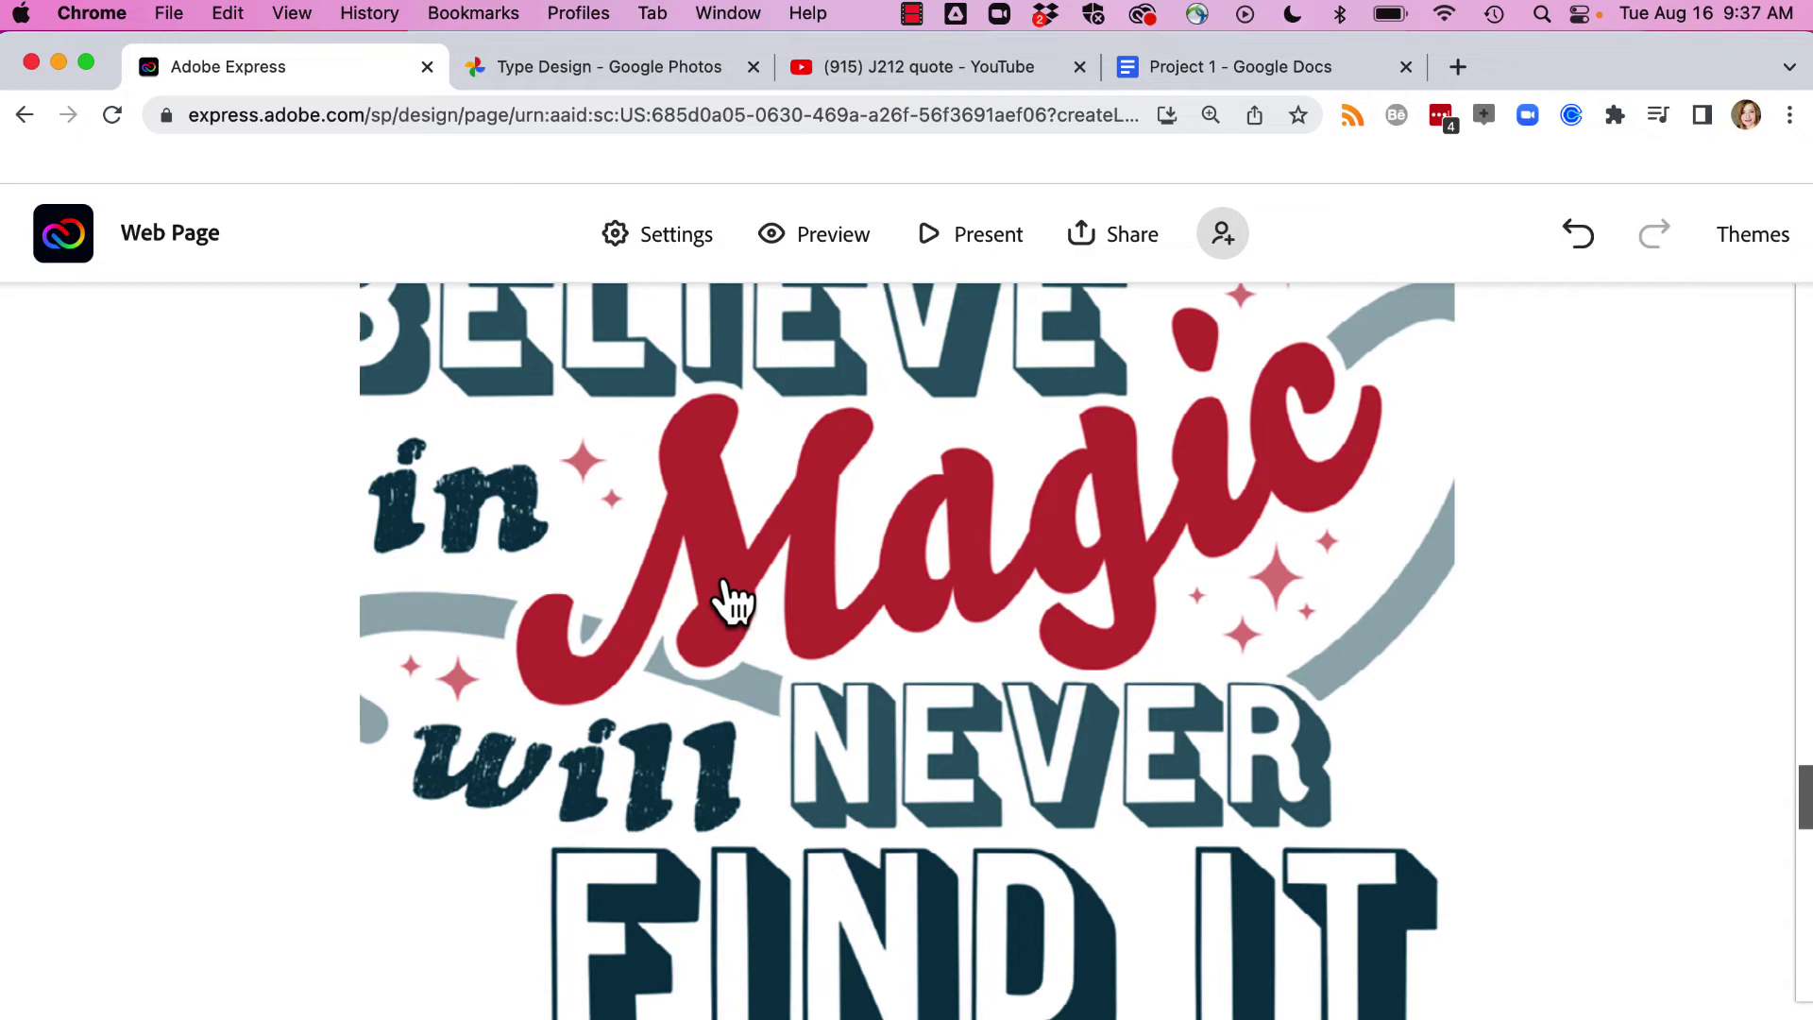
scroll(725, 599, "down", 10)
scroll(727, 585, "up", 15)
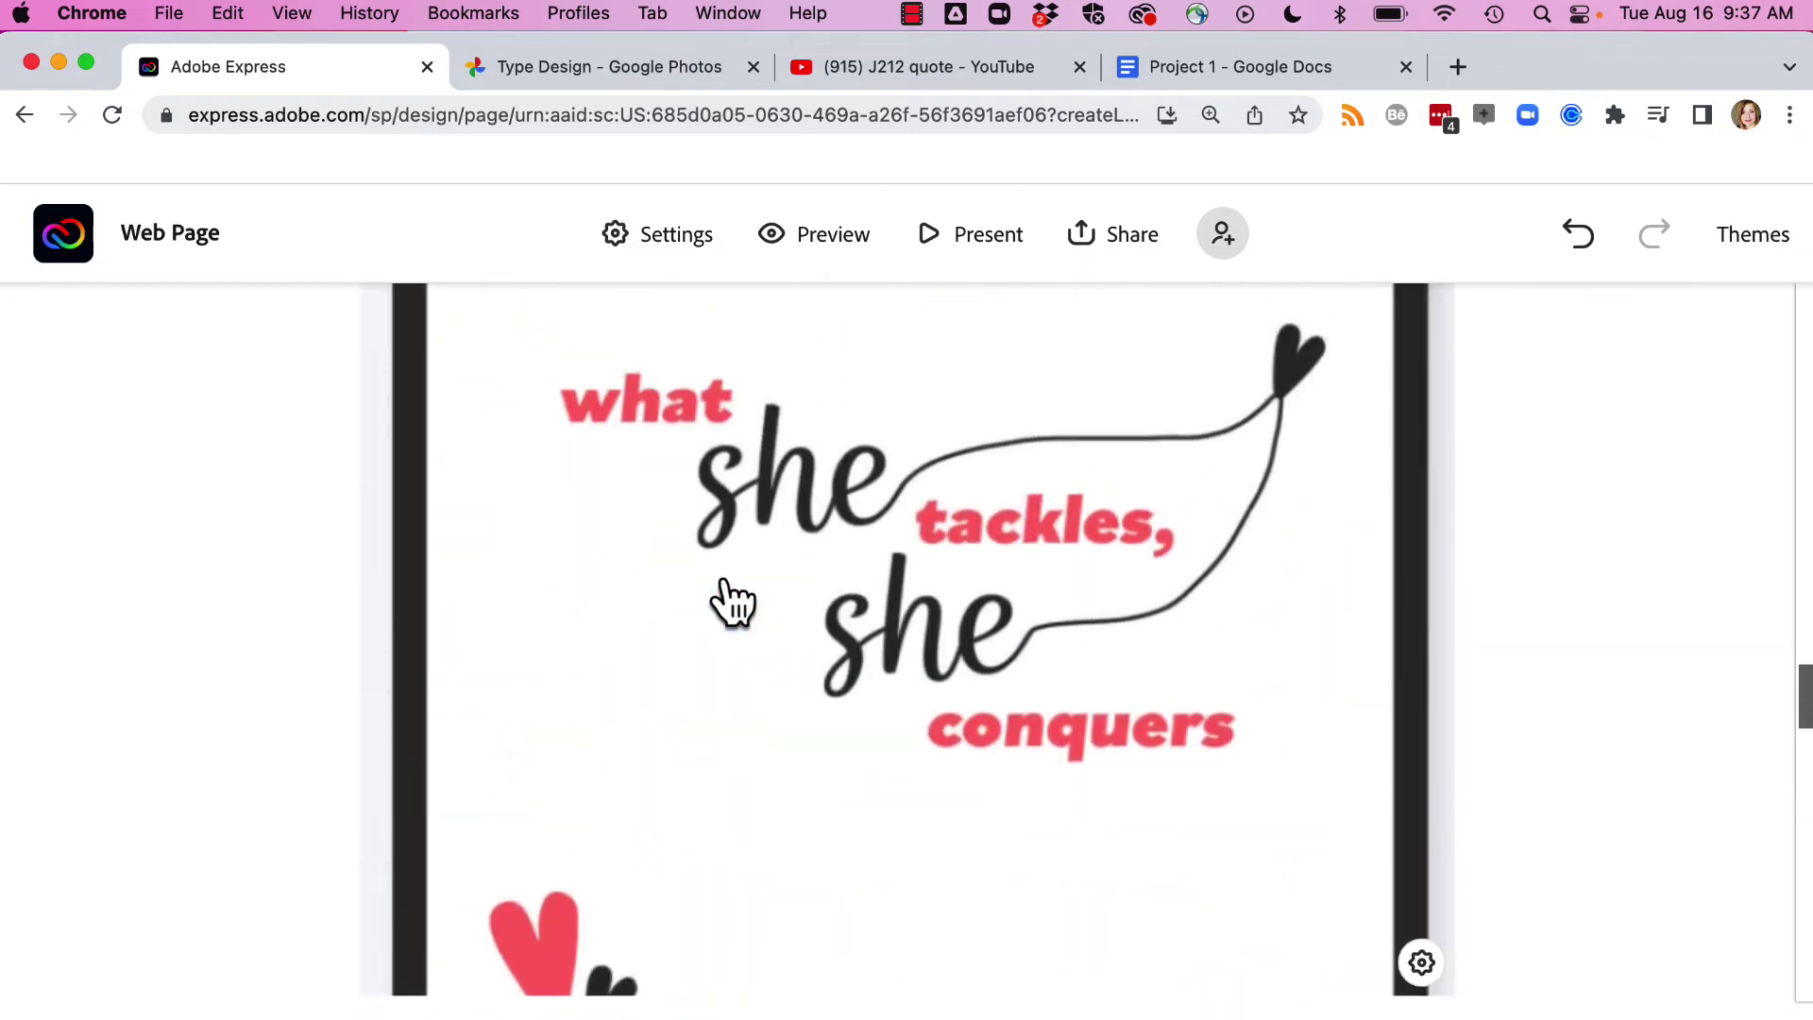
scroll(732, 600, "up", 10)
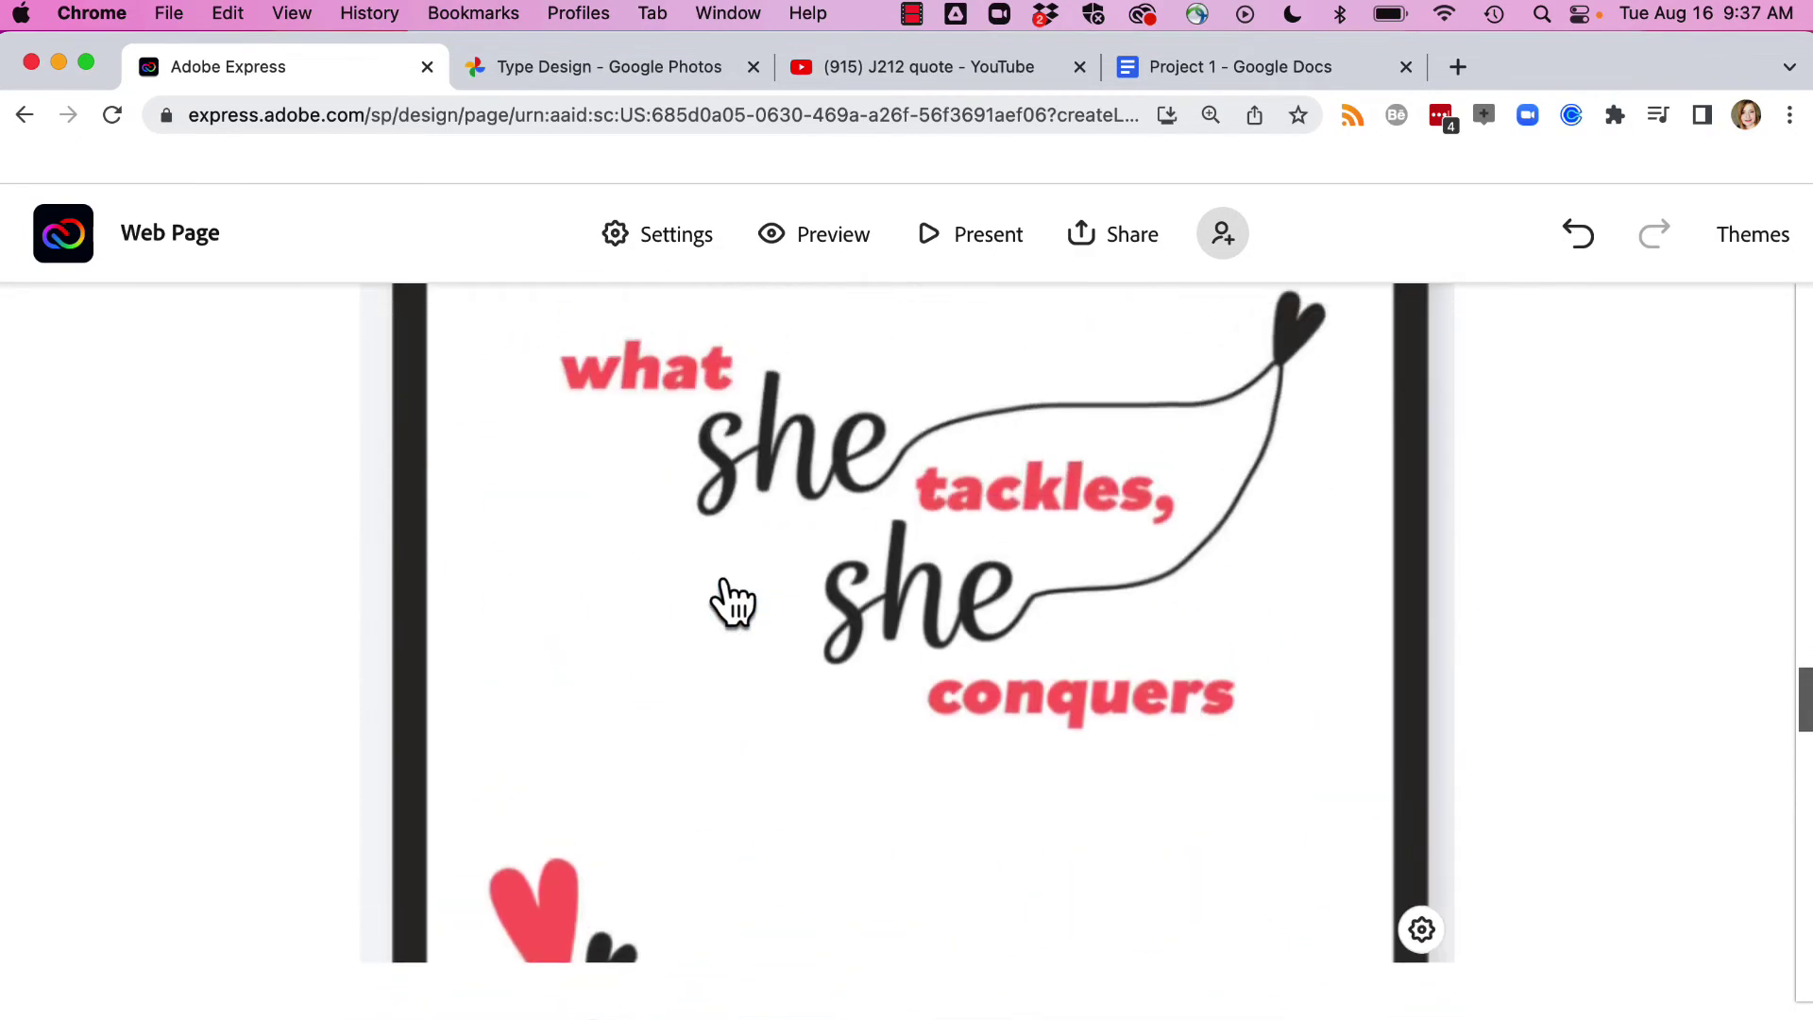
left_click(888, 585)
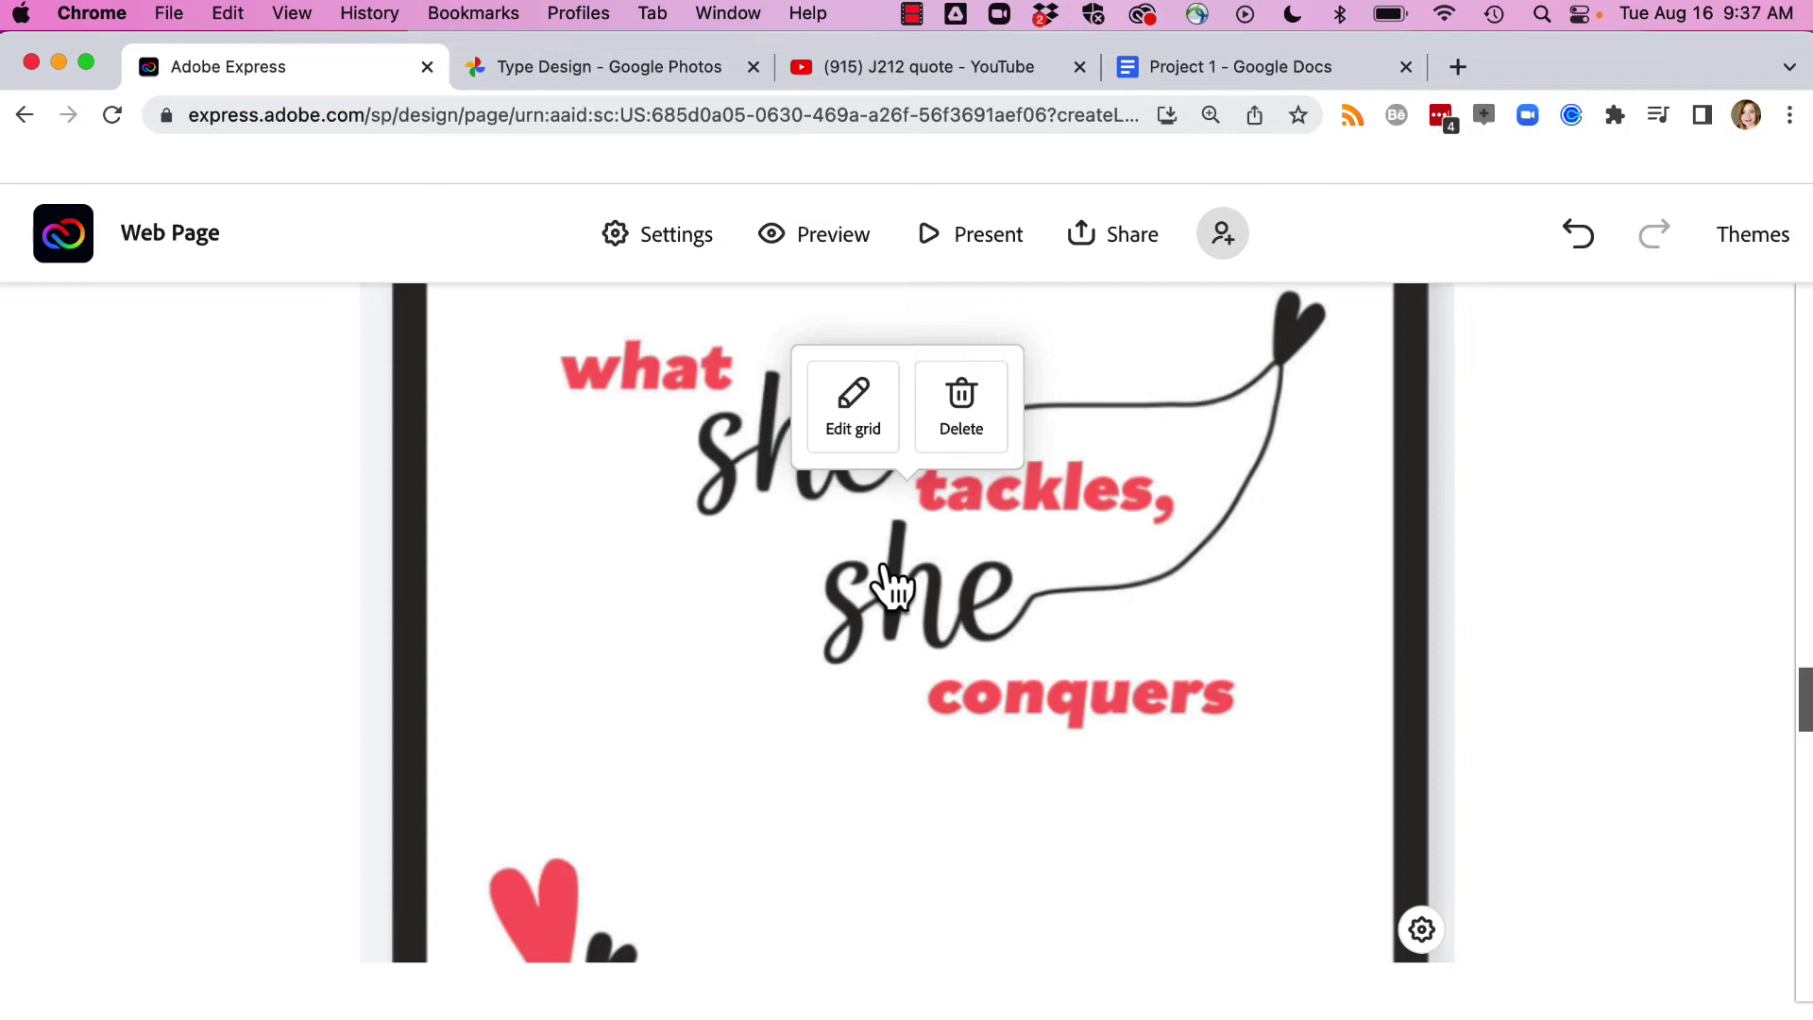
left_click(853, 432)
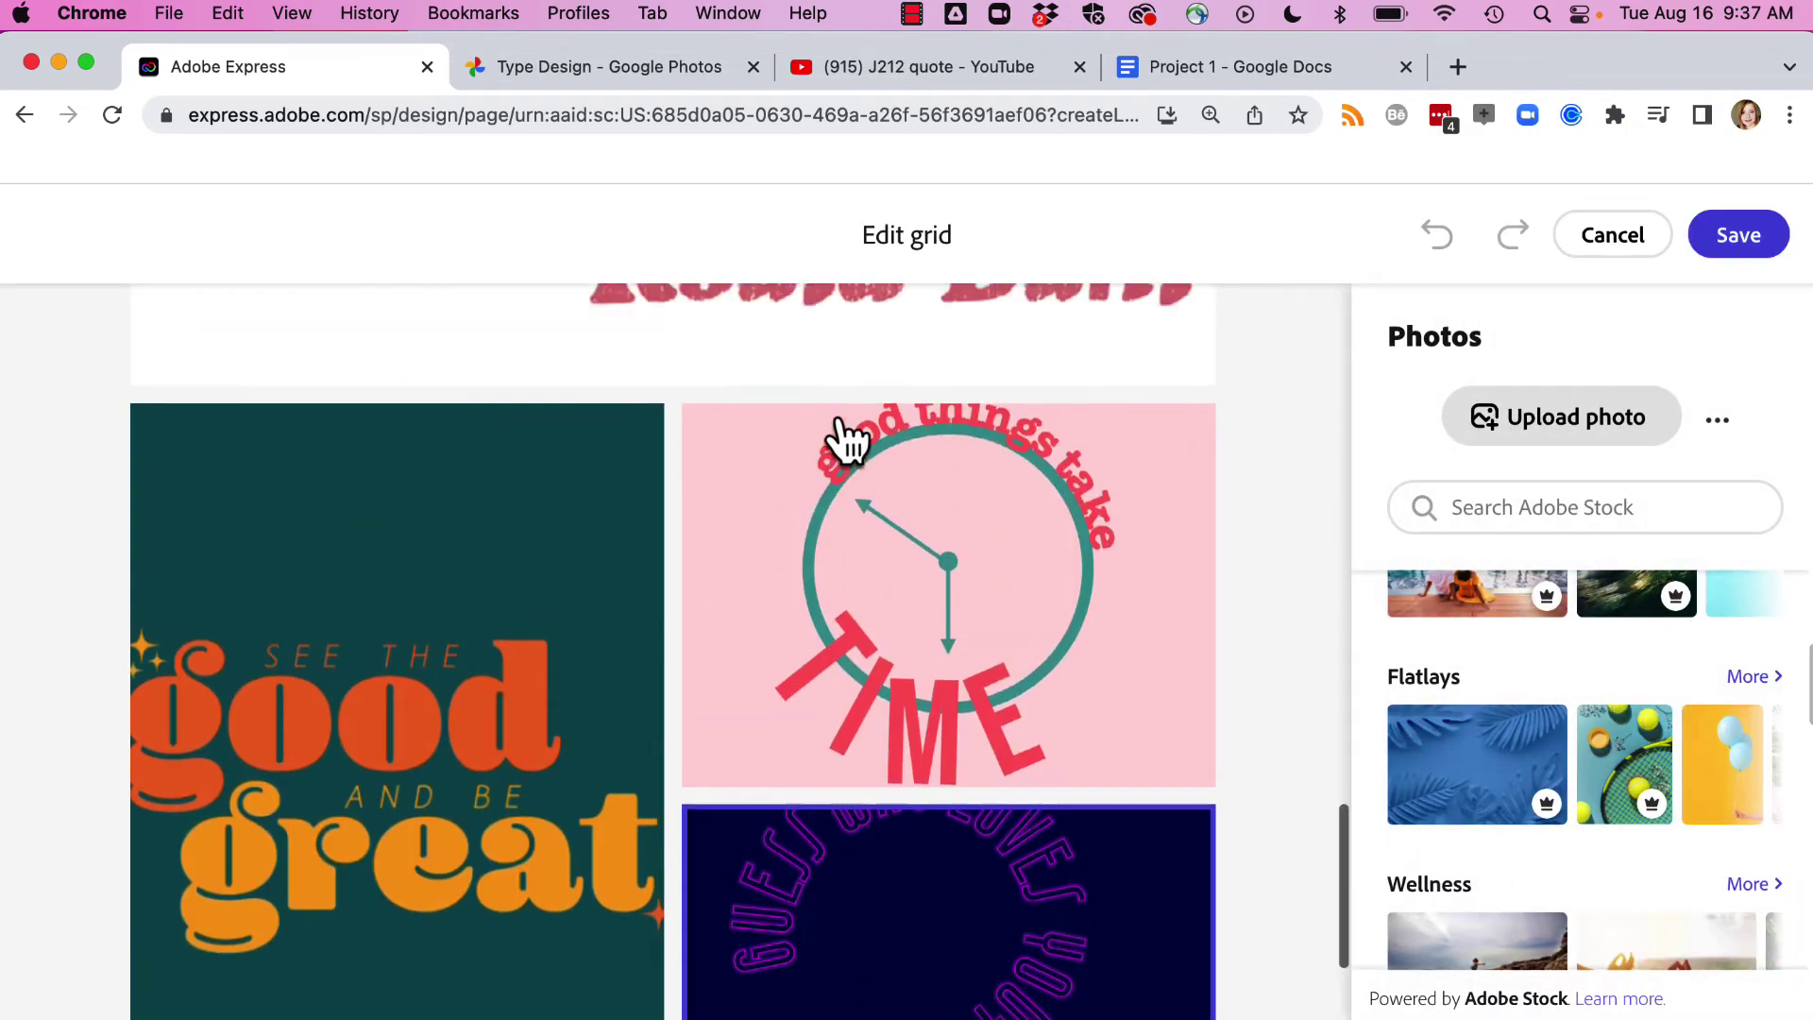
scroll(850, 439, "up", 15)
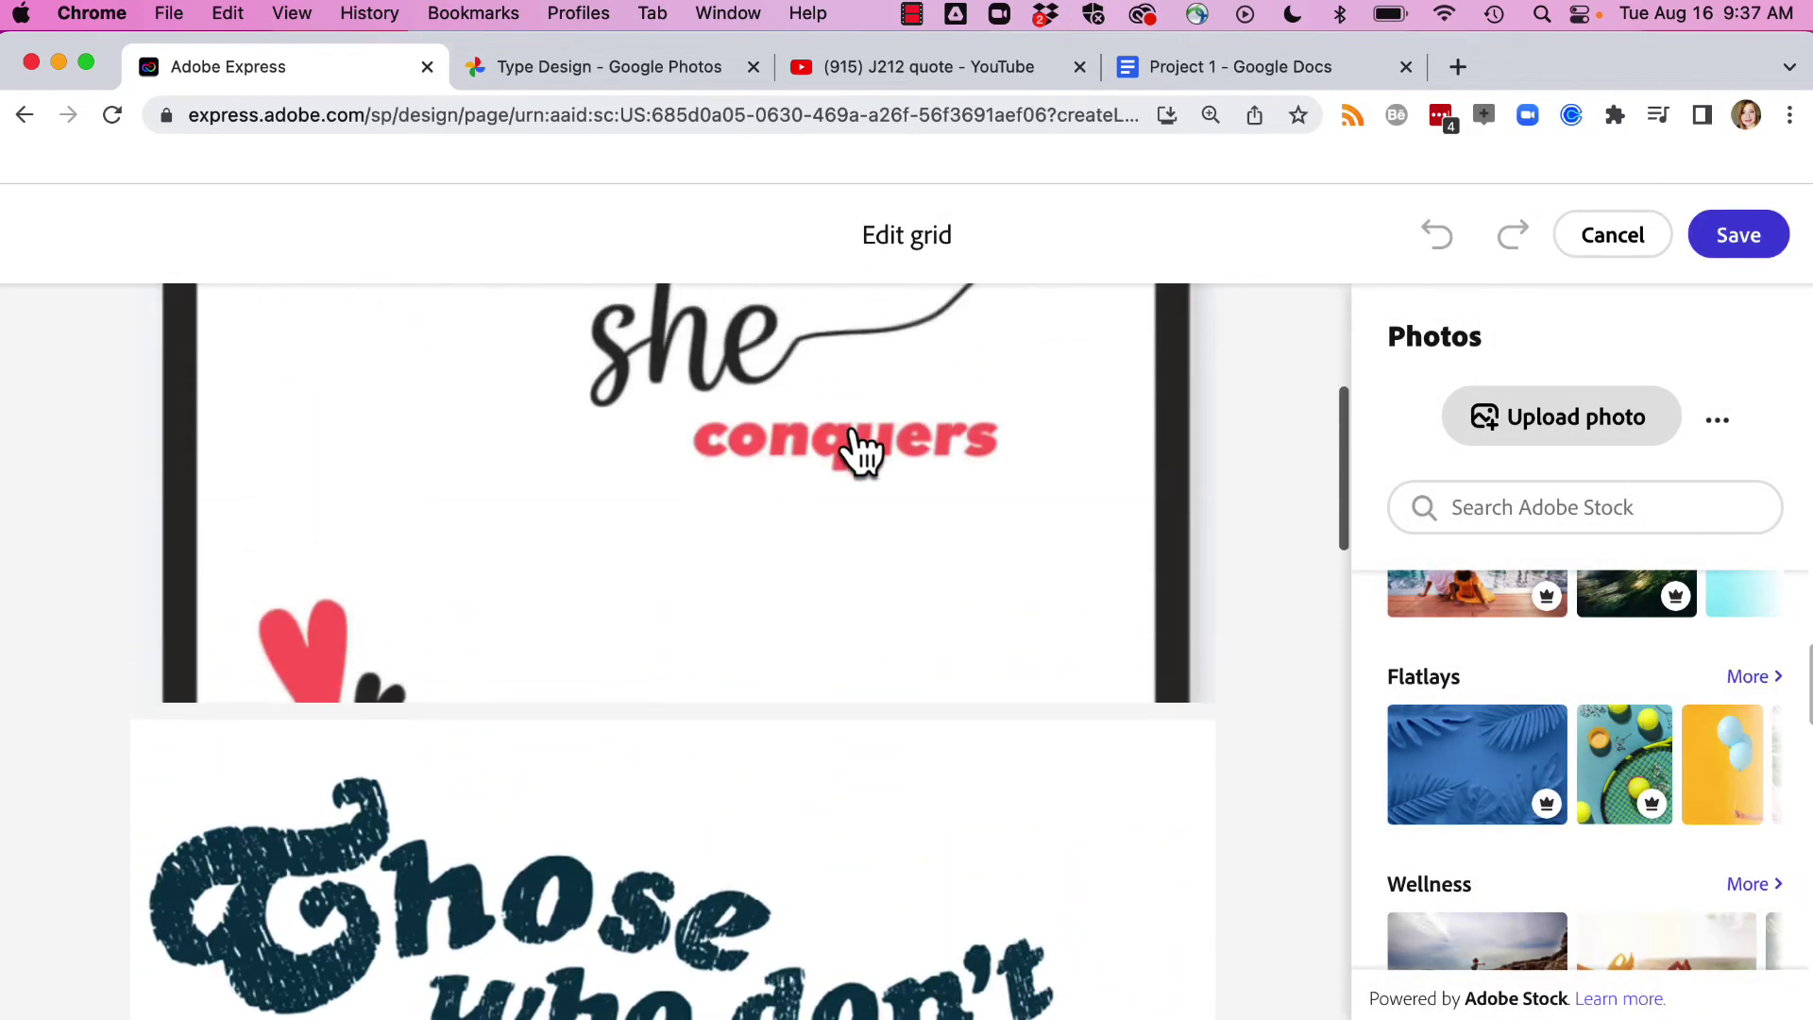
left_click(906, 536)
left_click(785, 978)
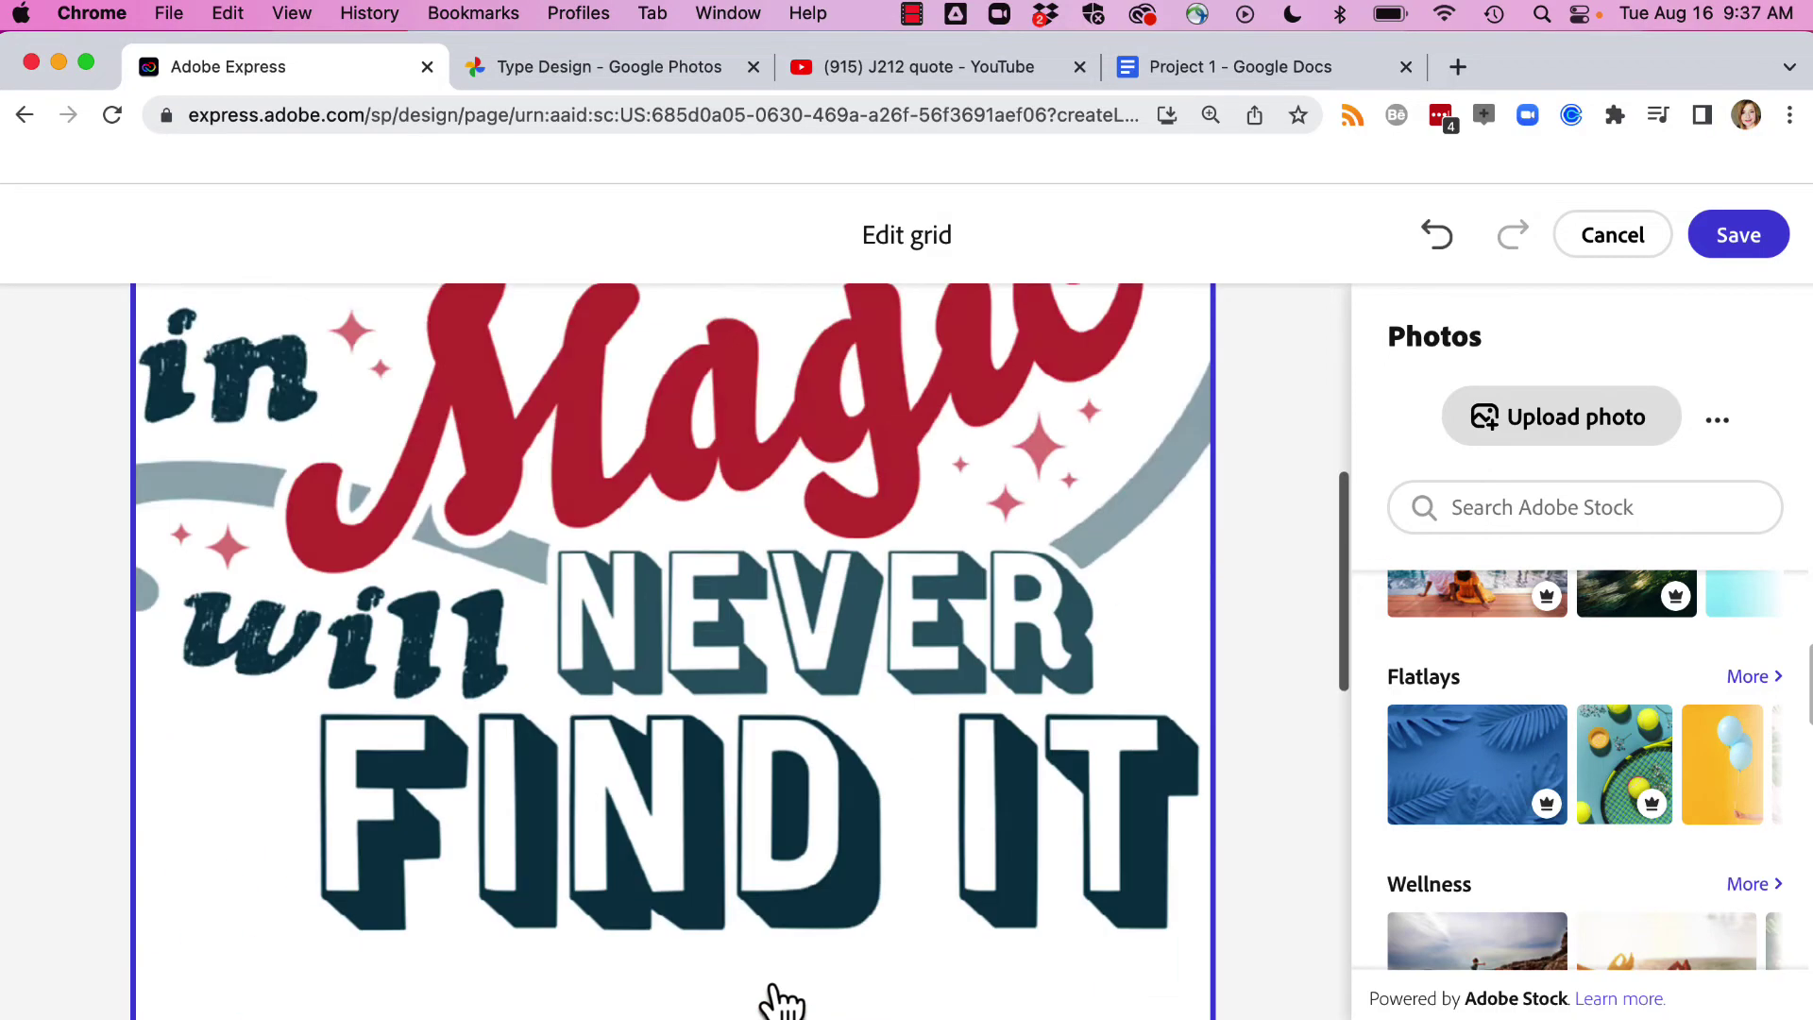
- Shrink the Magic tile back to half width and save the grid
scroll(782, 1001, "down", 5)
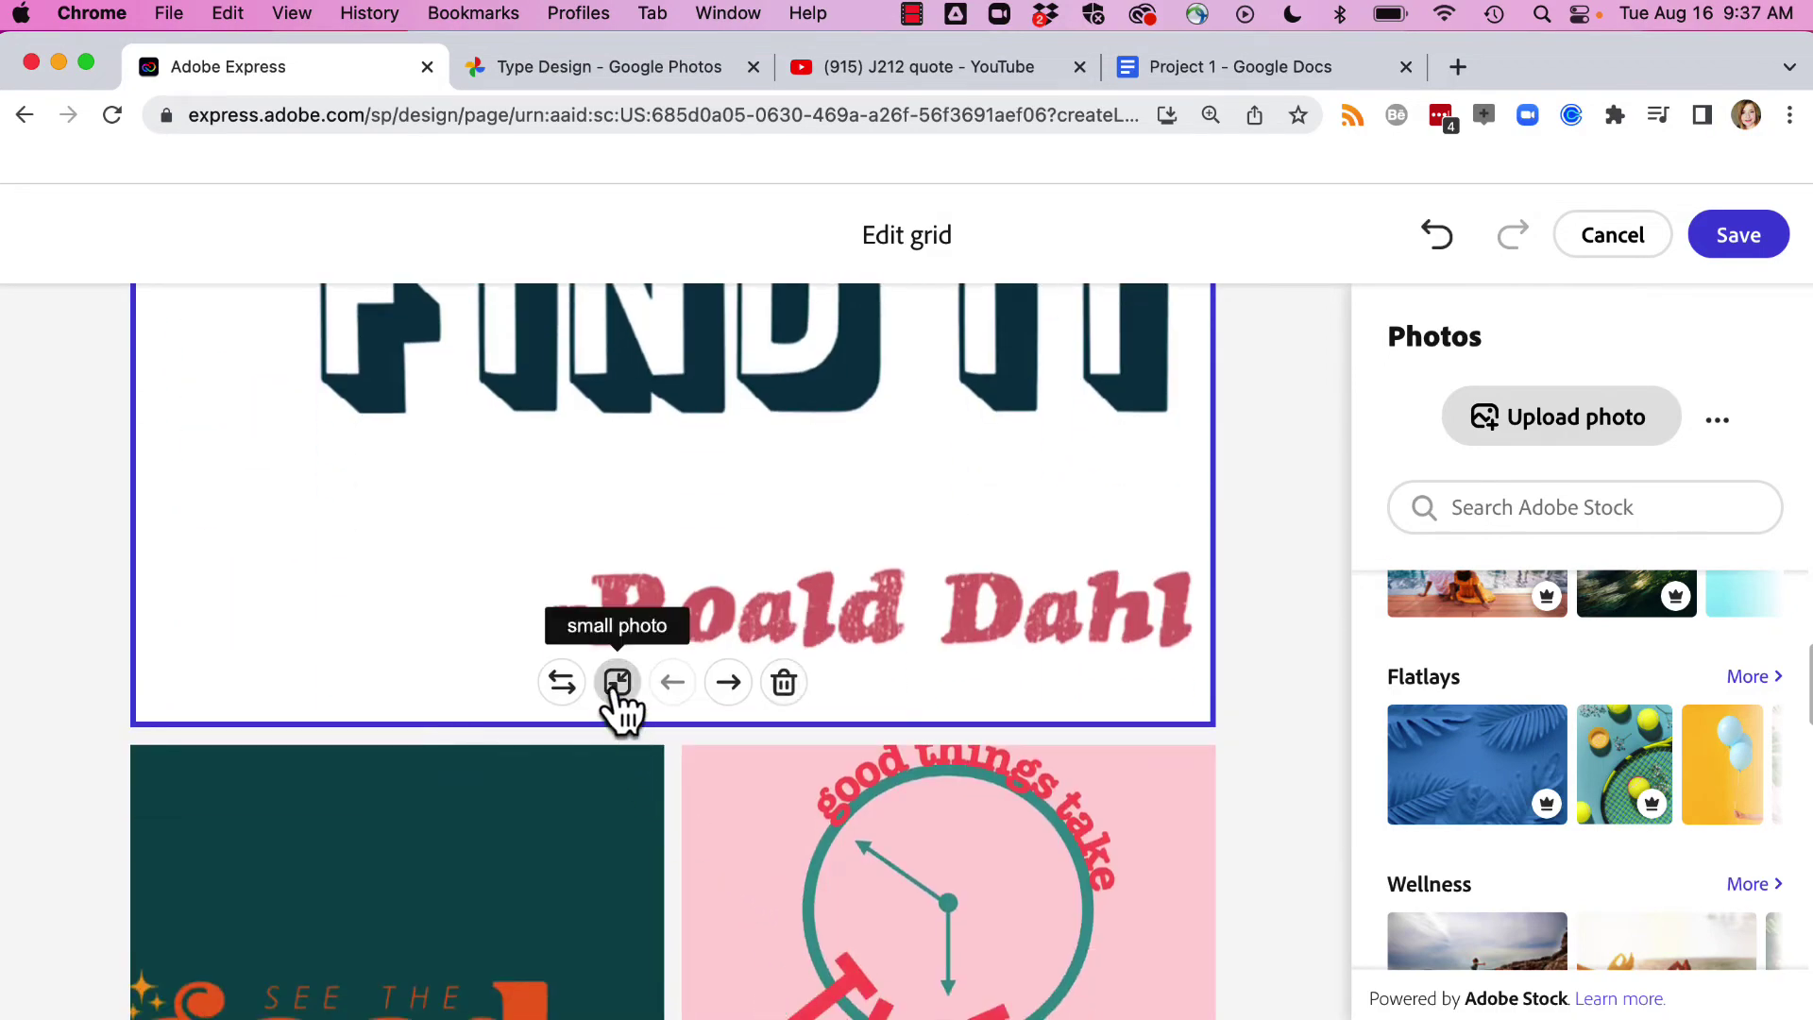
left_click(618, 684)
scroll(894, 805, "up", 4)
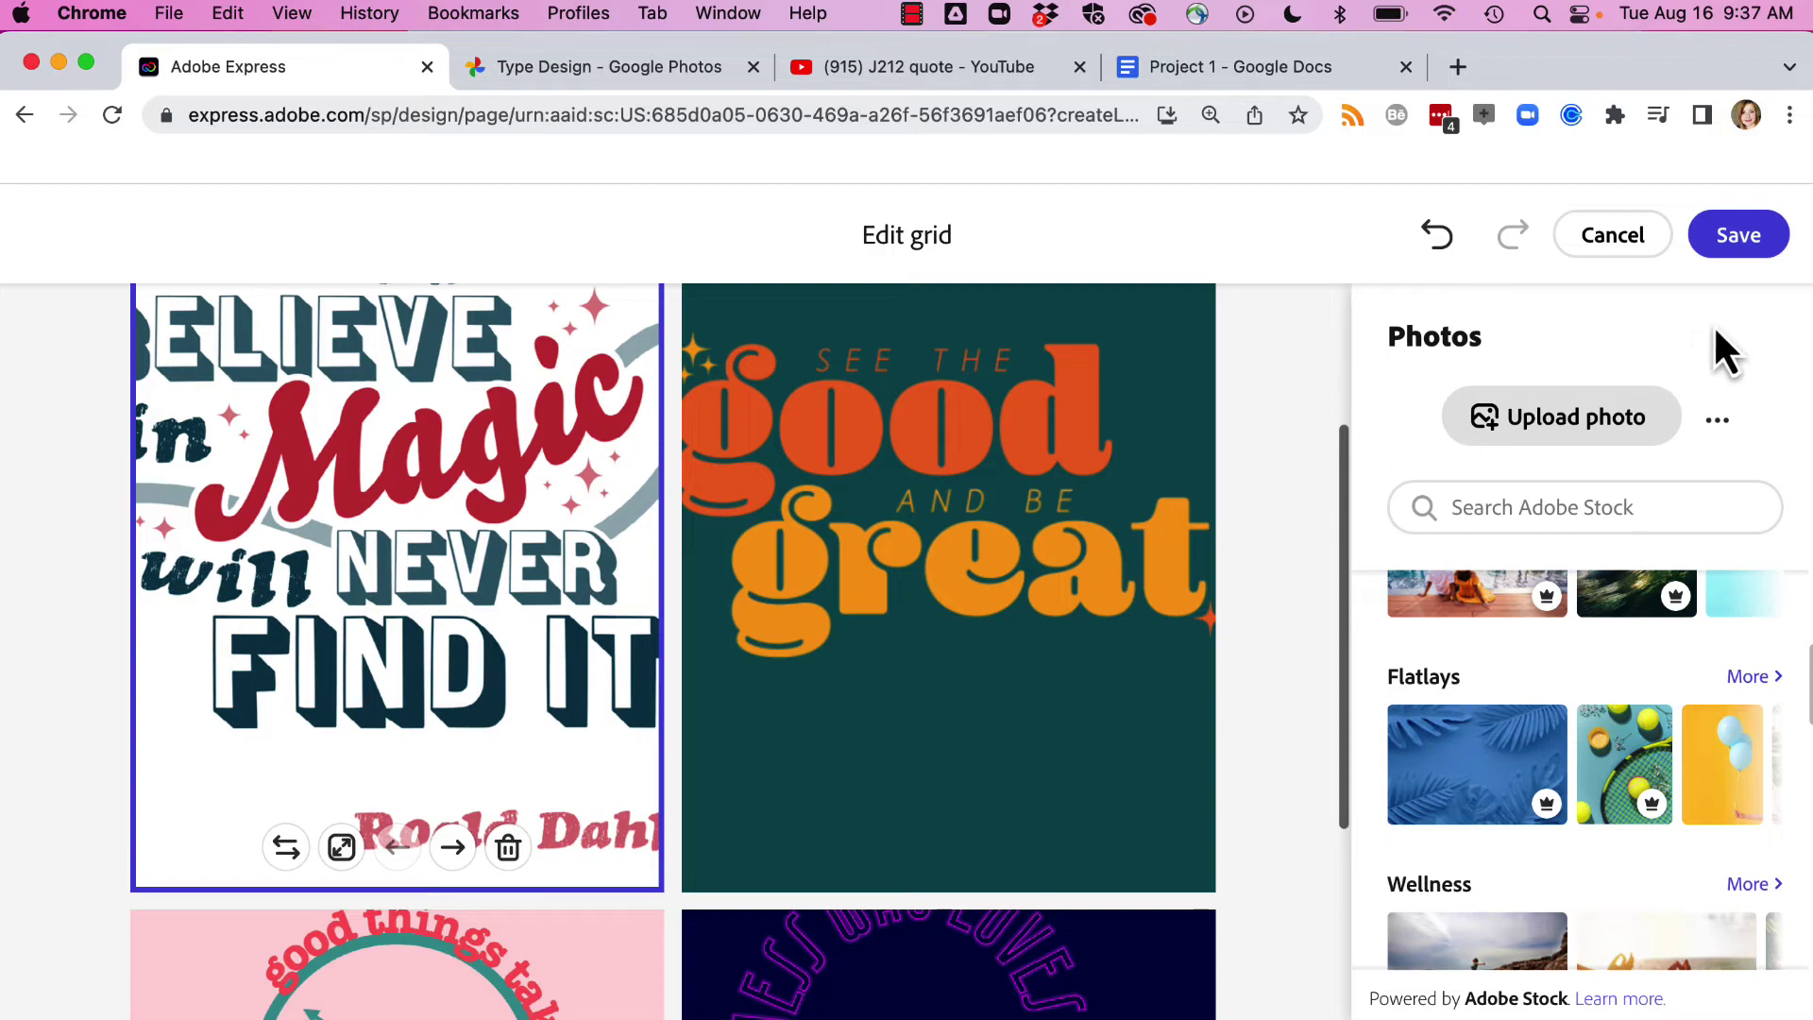
left_click(1738, 235)
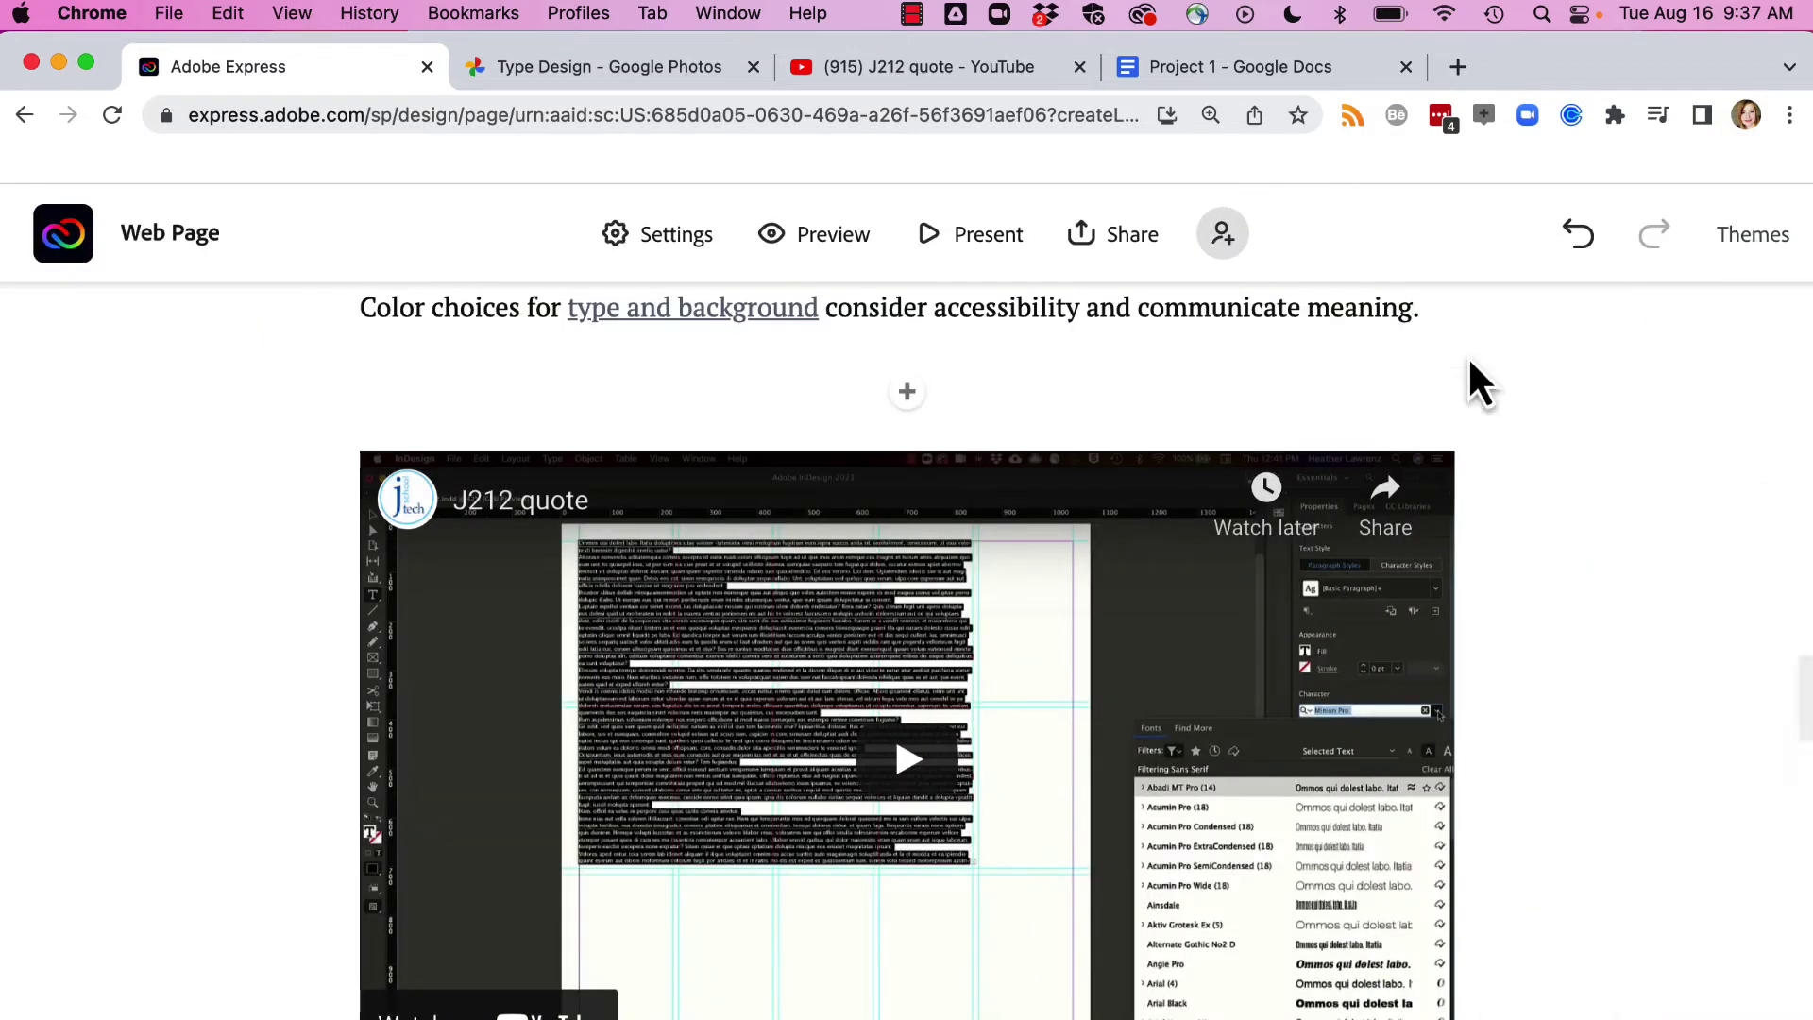
scroll(1016, 756, "down", 15)
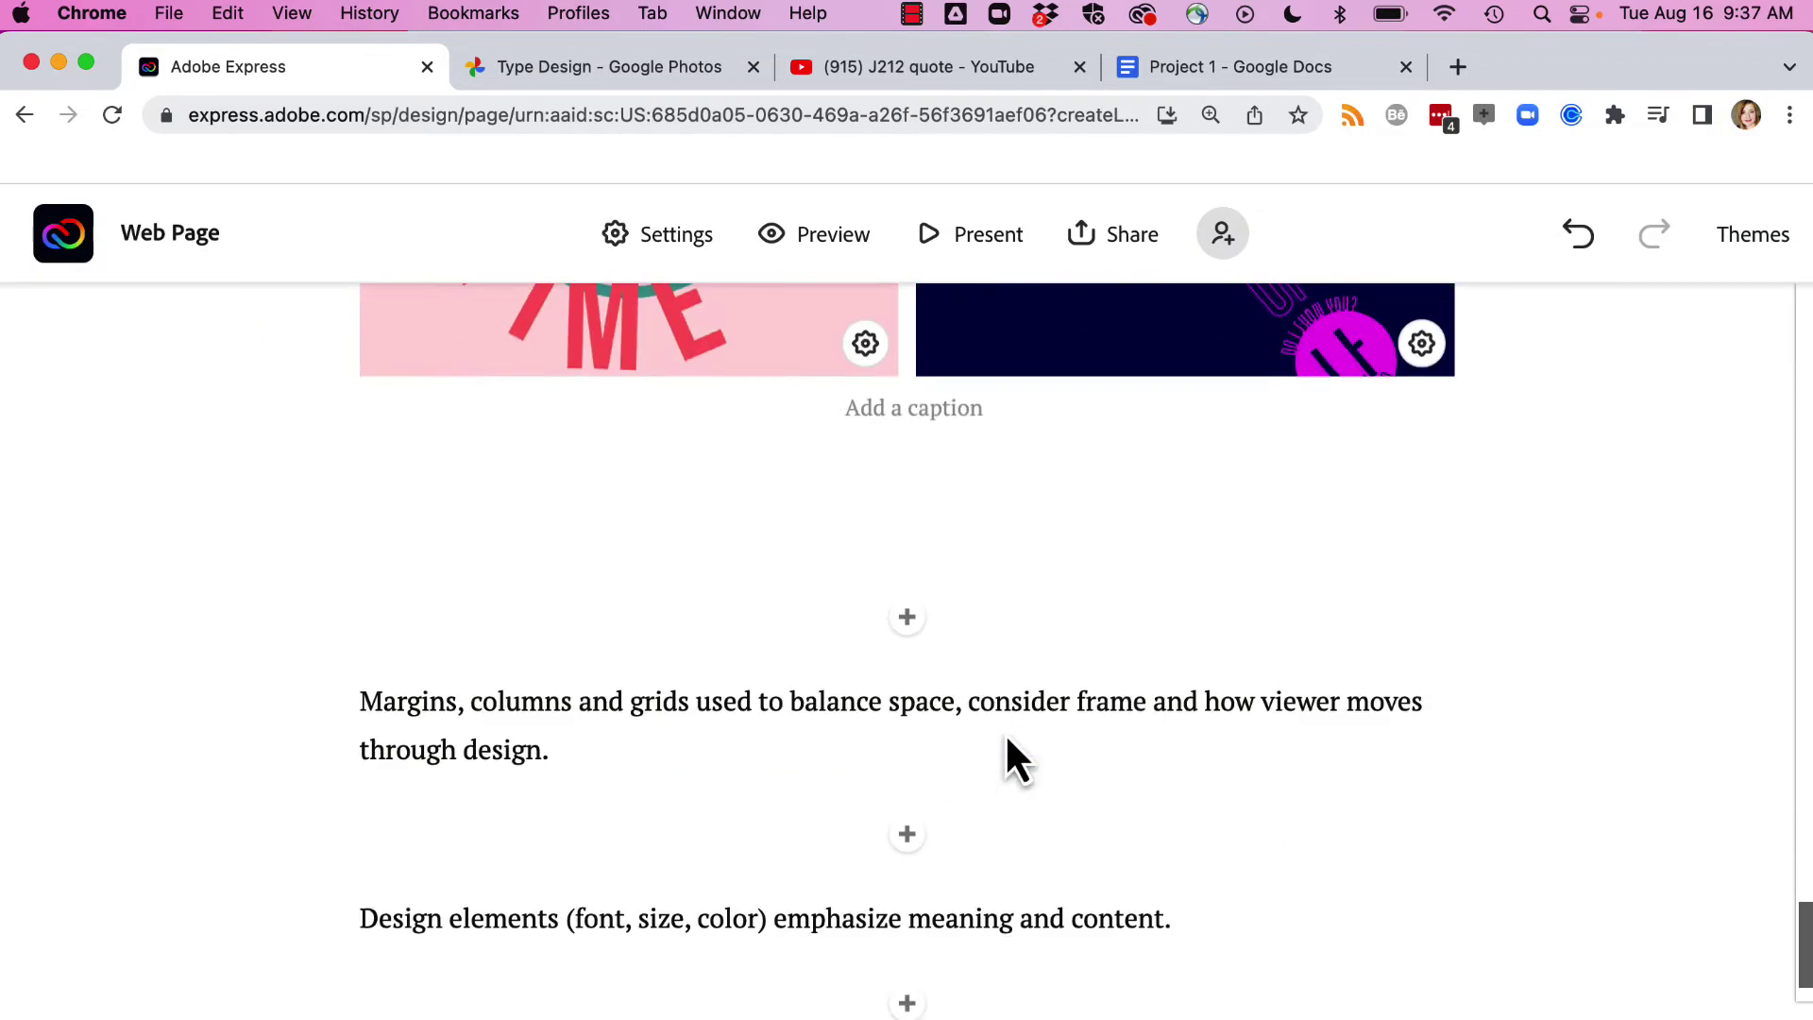
left_click(906, 521)
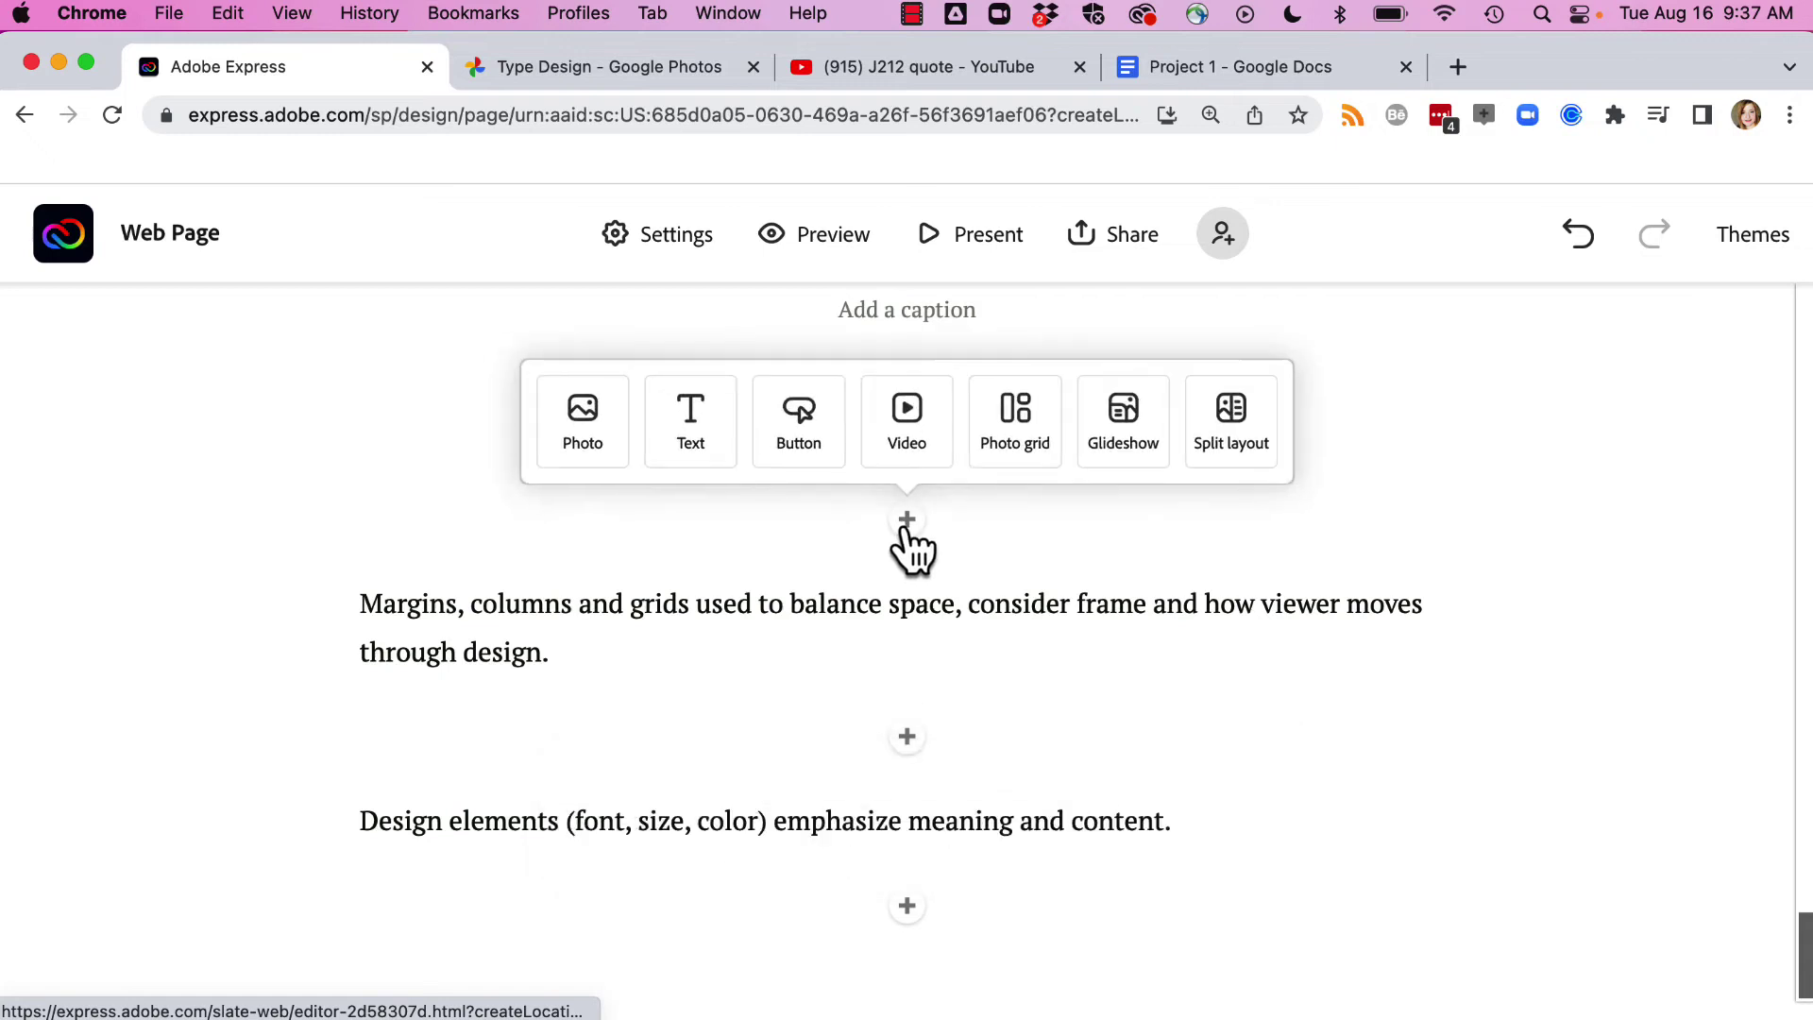
- Add a glideshow block and upload six quote screenshots into it
left_click(1125, 417)
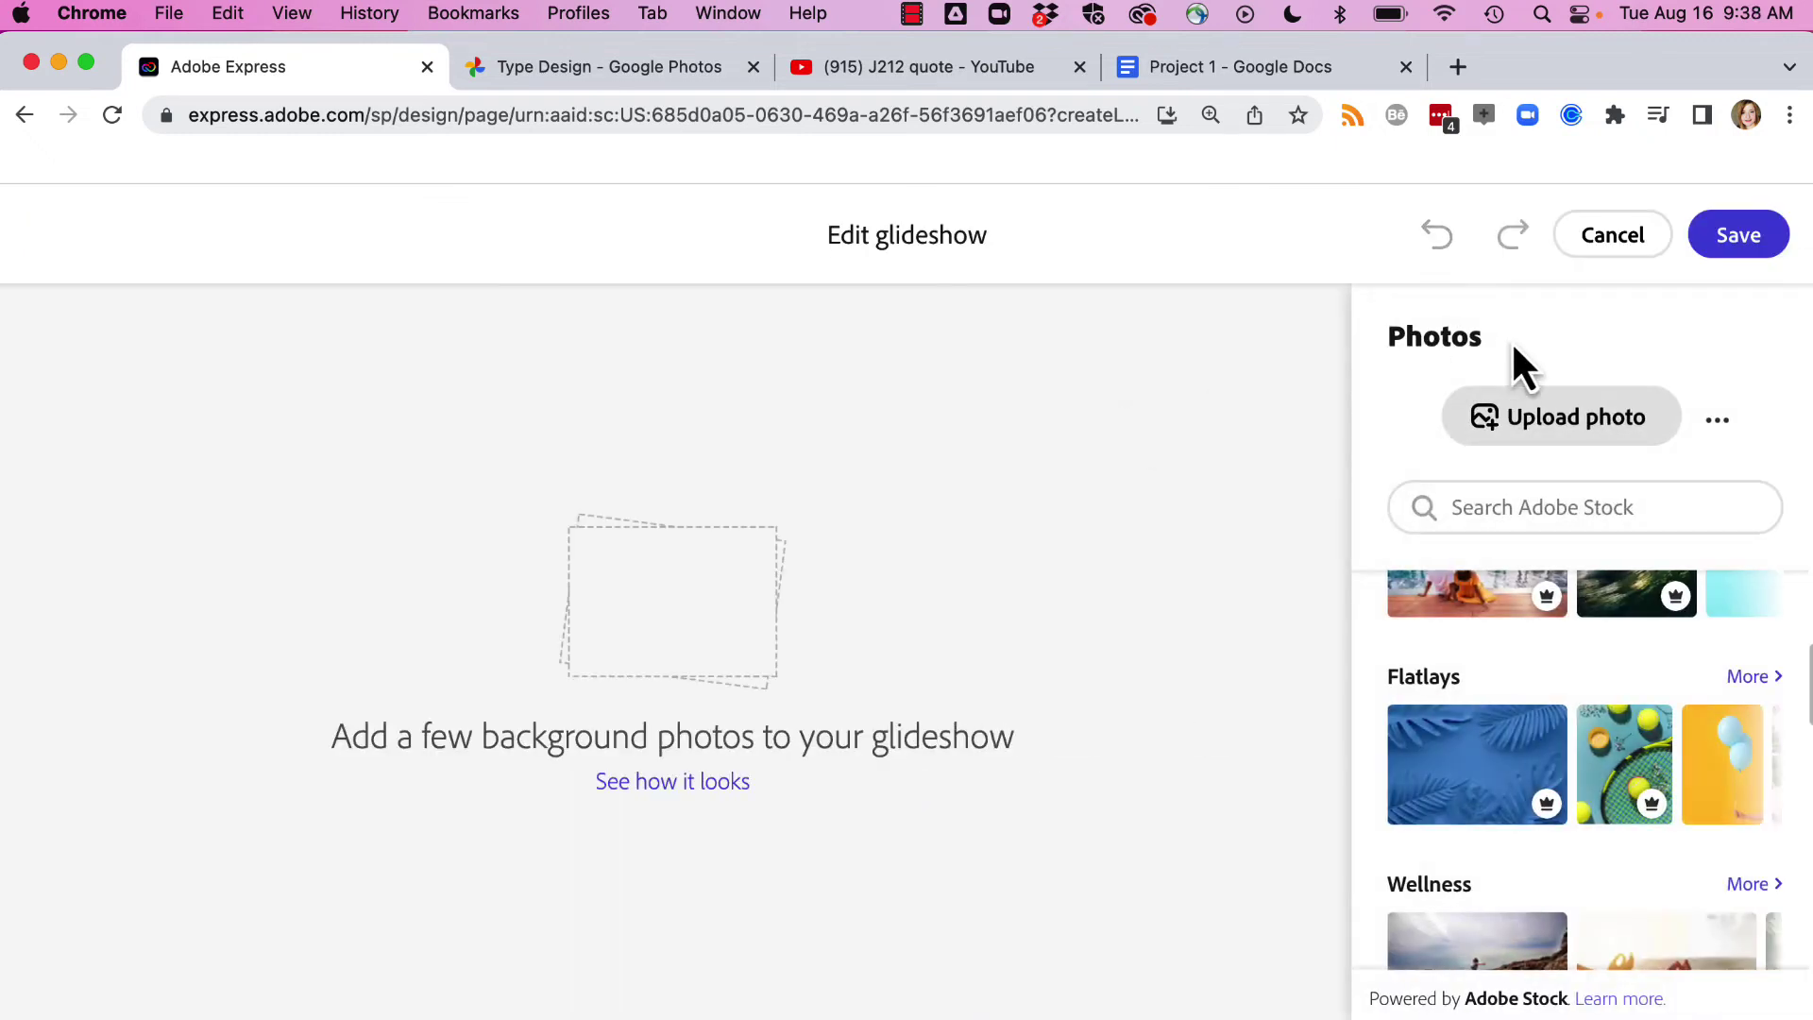
left_click(1510, 429)
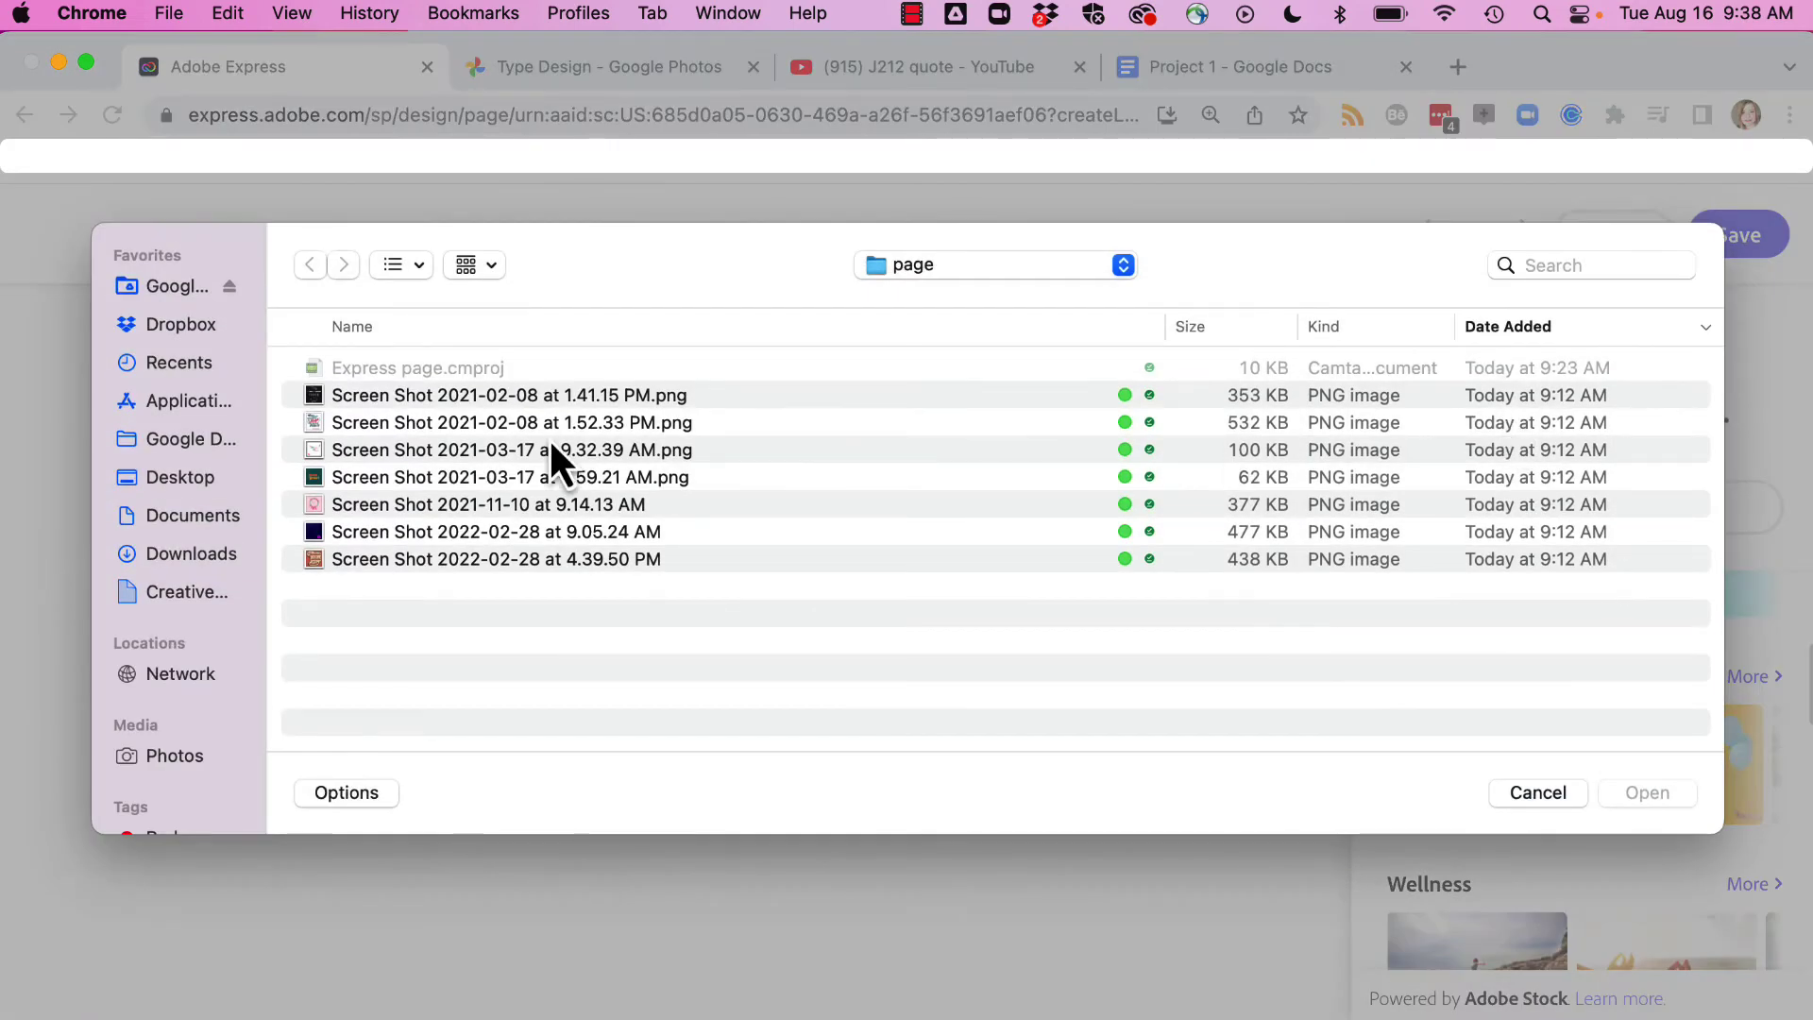
left_click(542, 397)
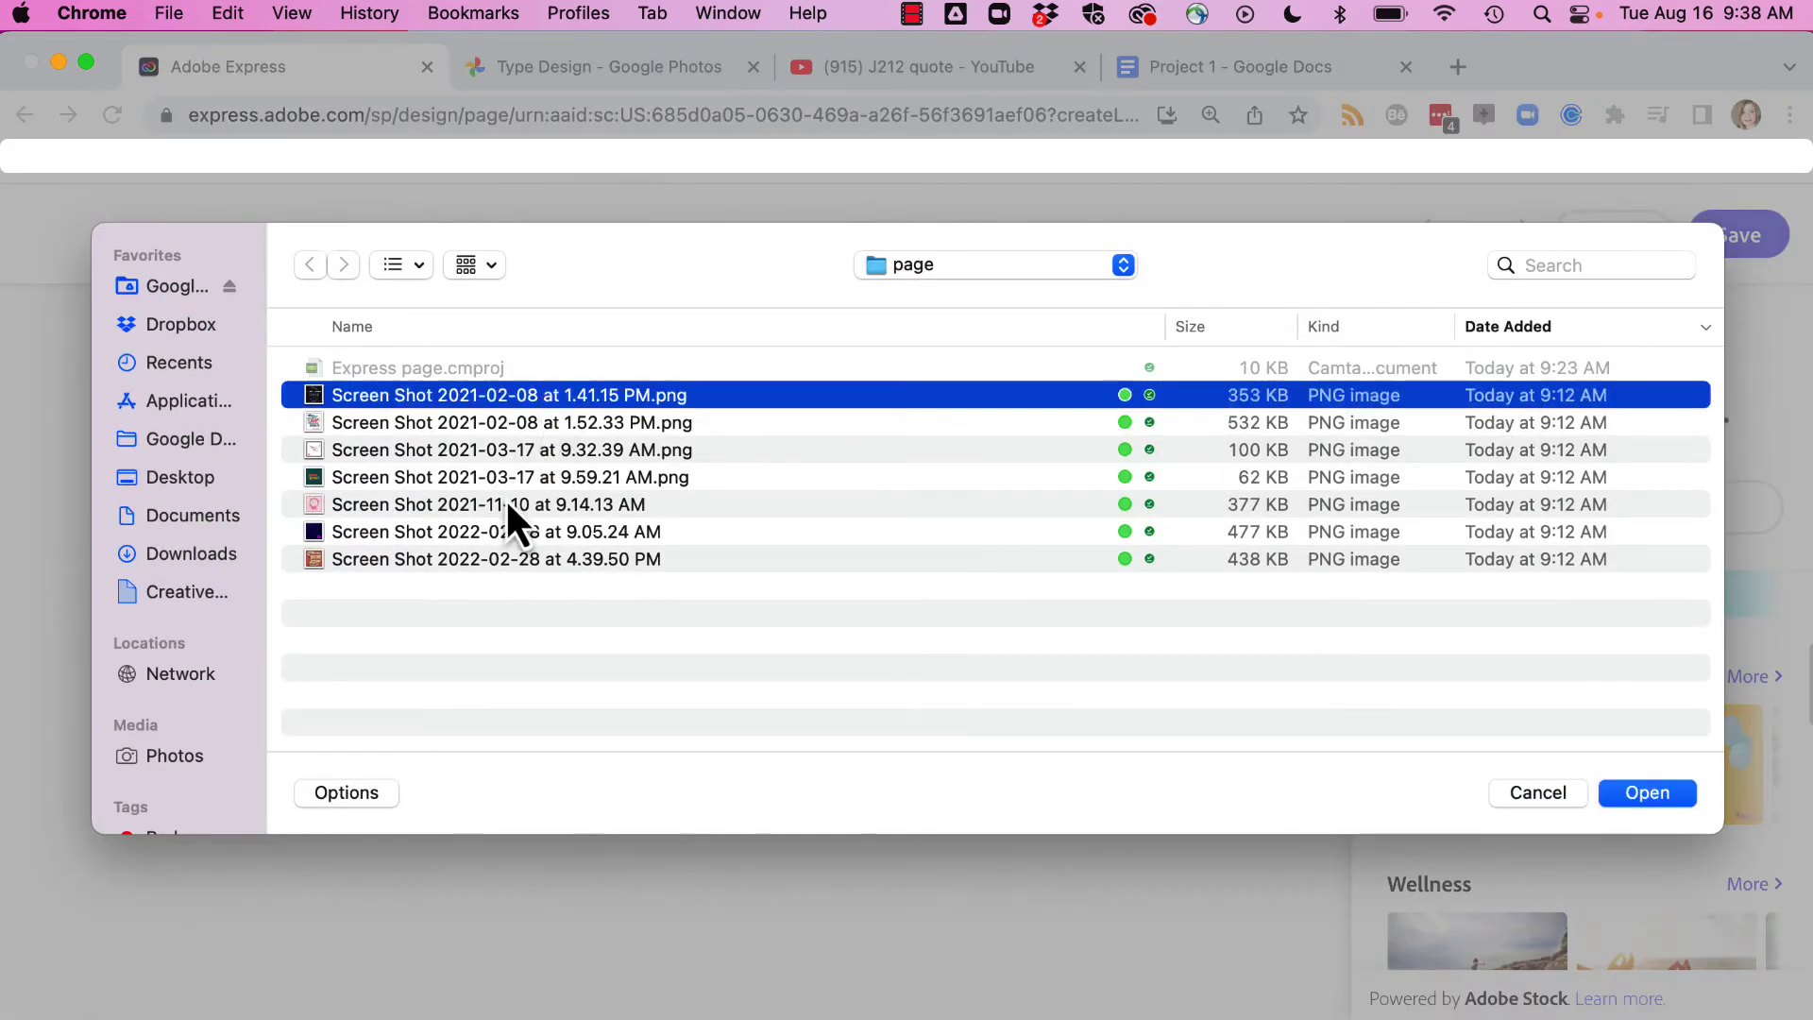
left_click(507, 533, "shift")
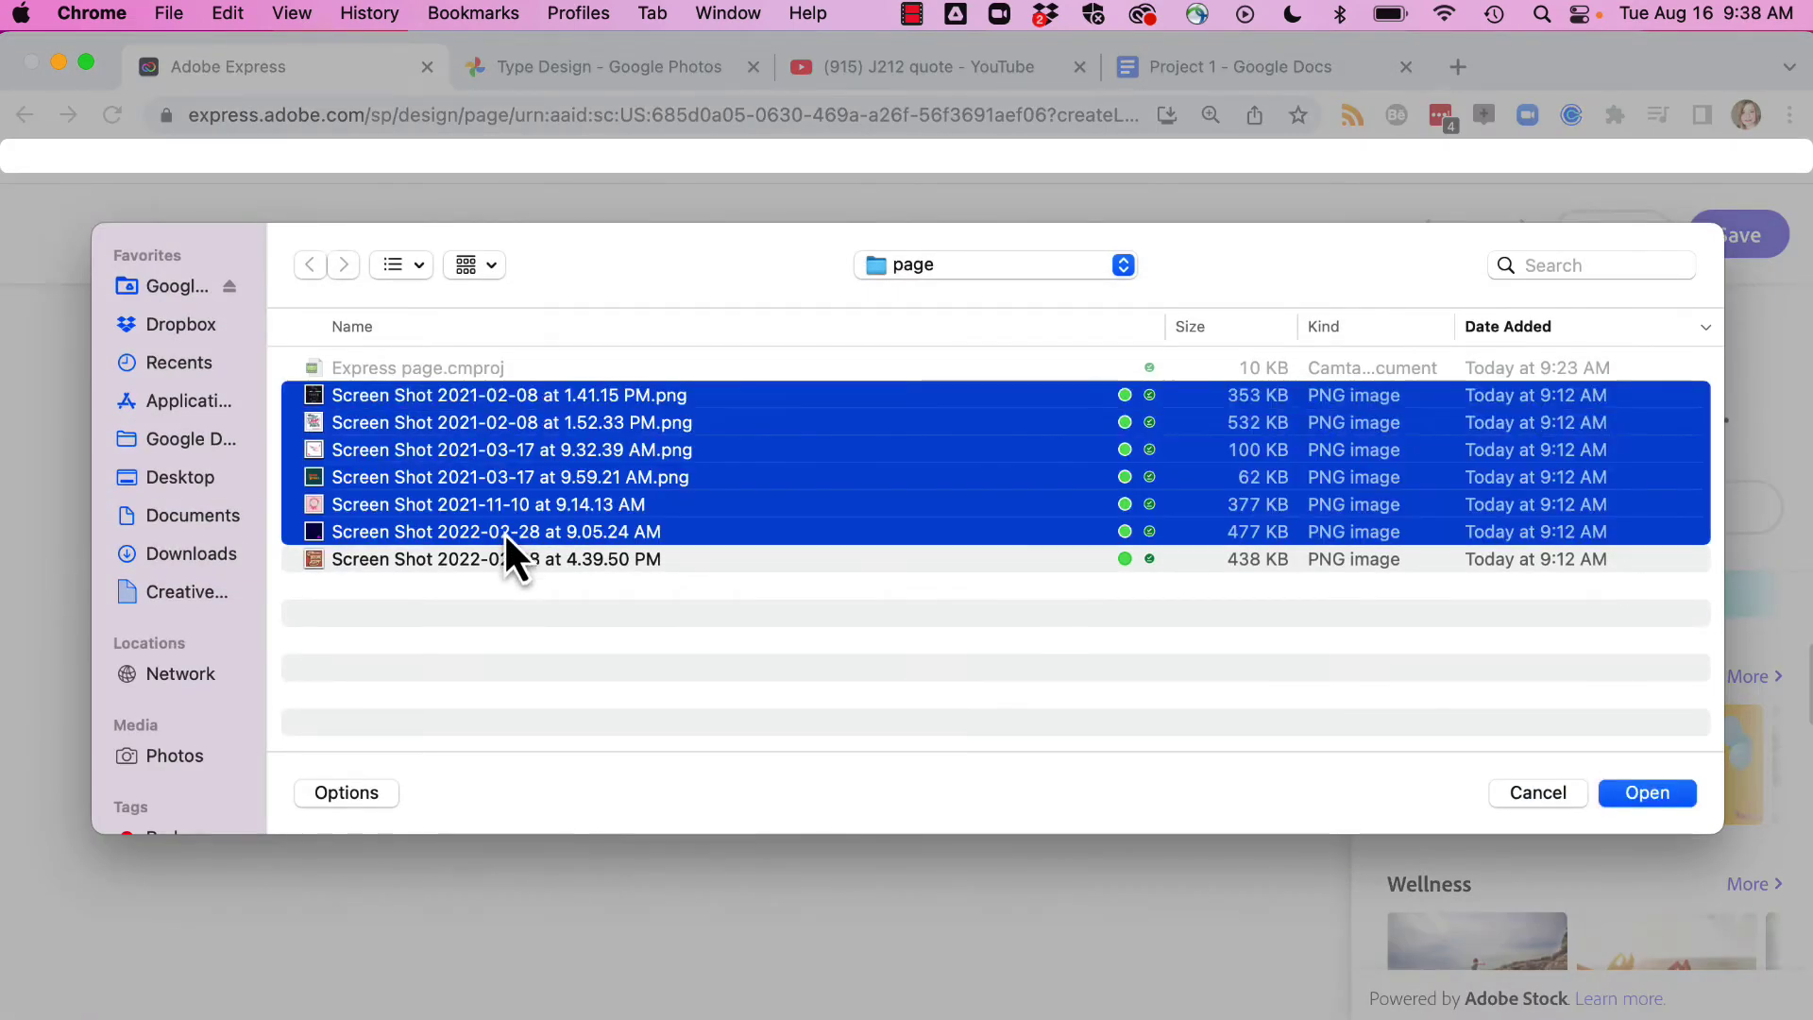
left_click(1684, 795)
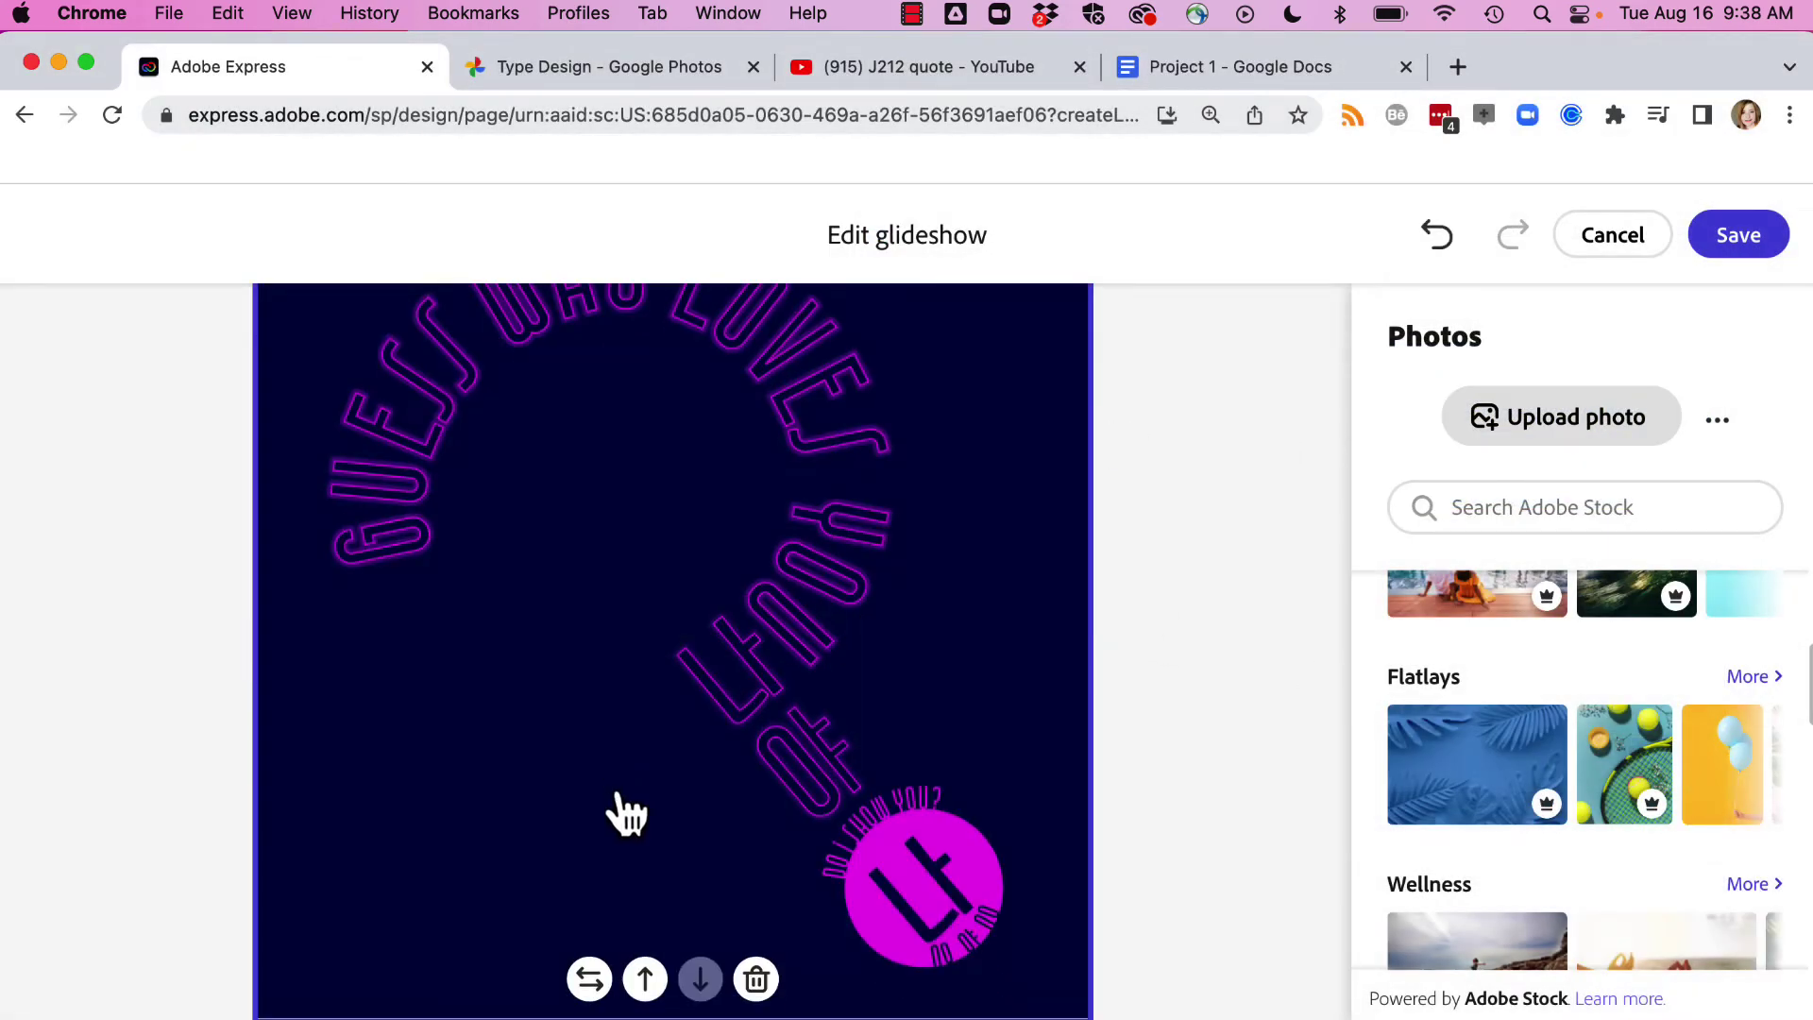
- Move the dark 'Guess who loves' slide earlier and save the glideshow
left_click(646, 987)
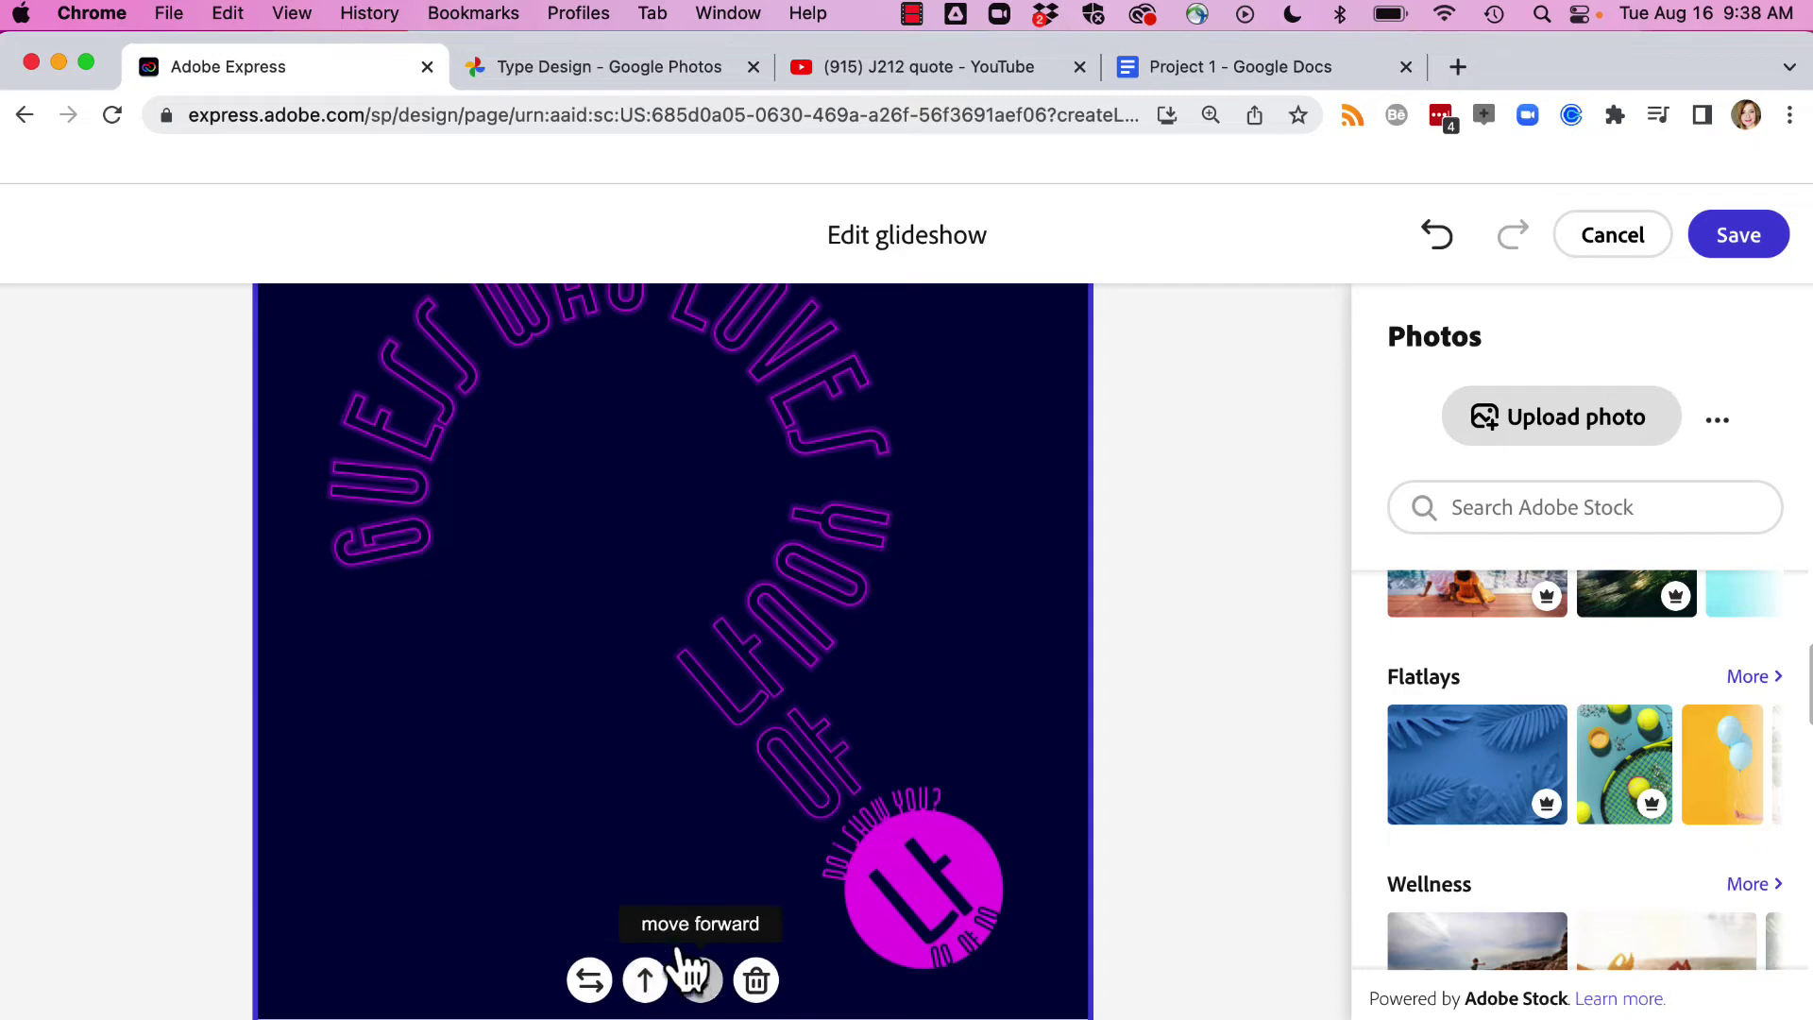
scroll(700, 631, "up", 6)
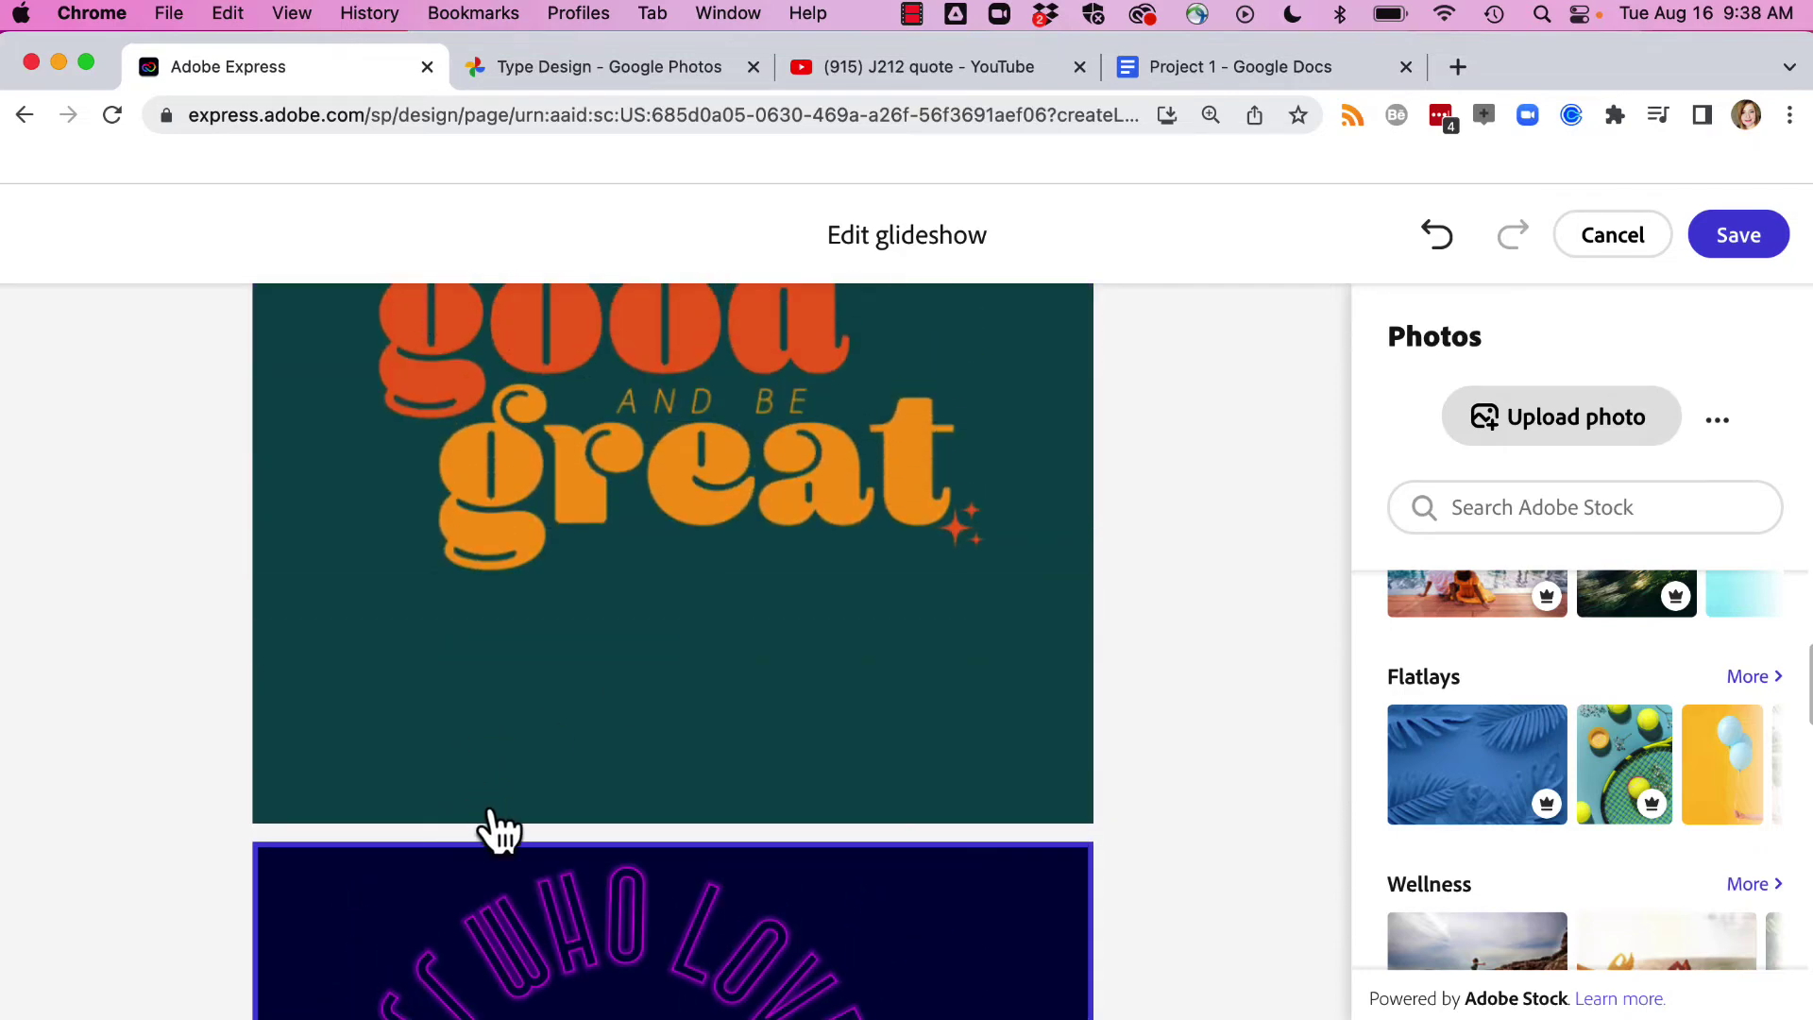
left_click(1726, 251)
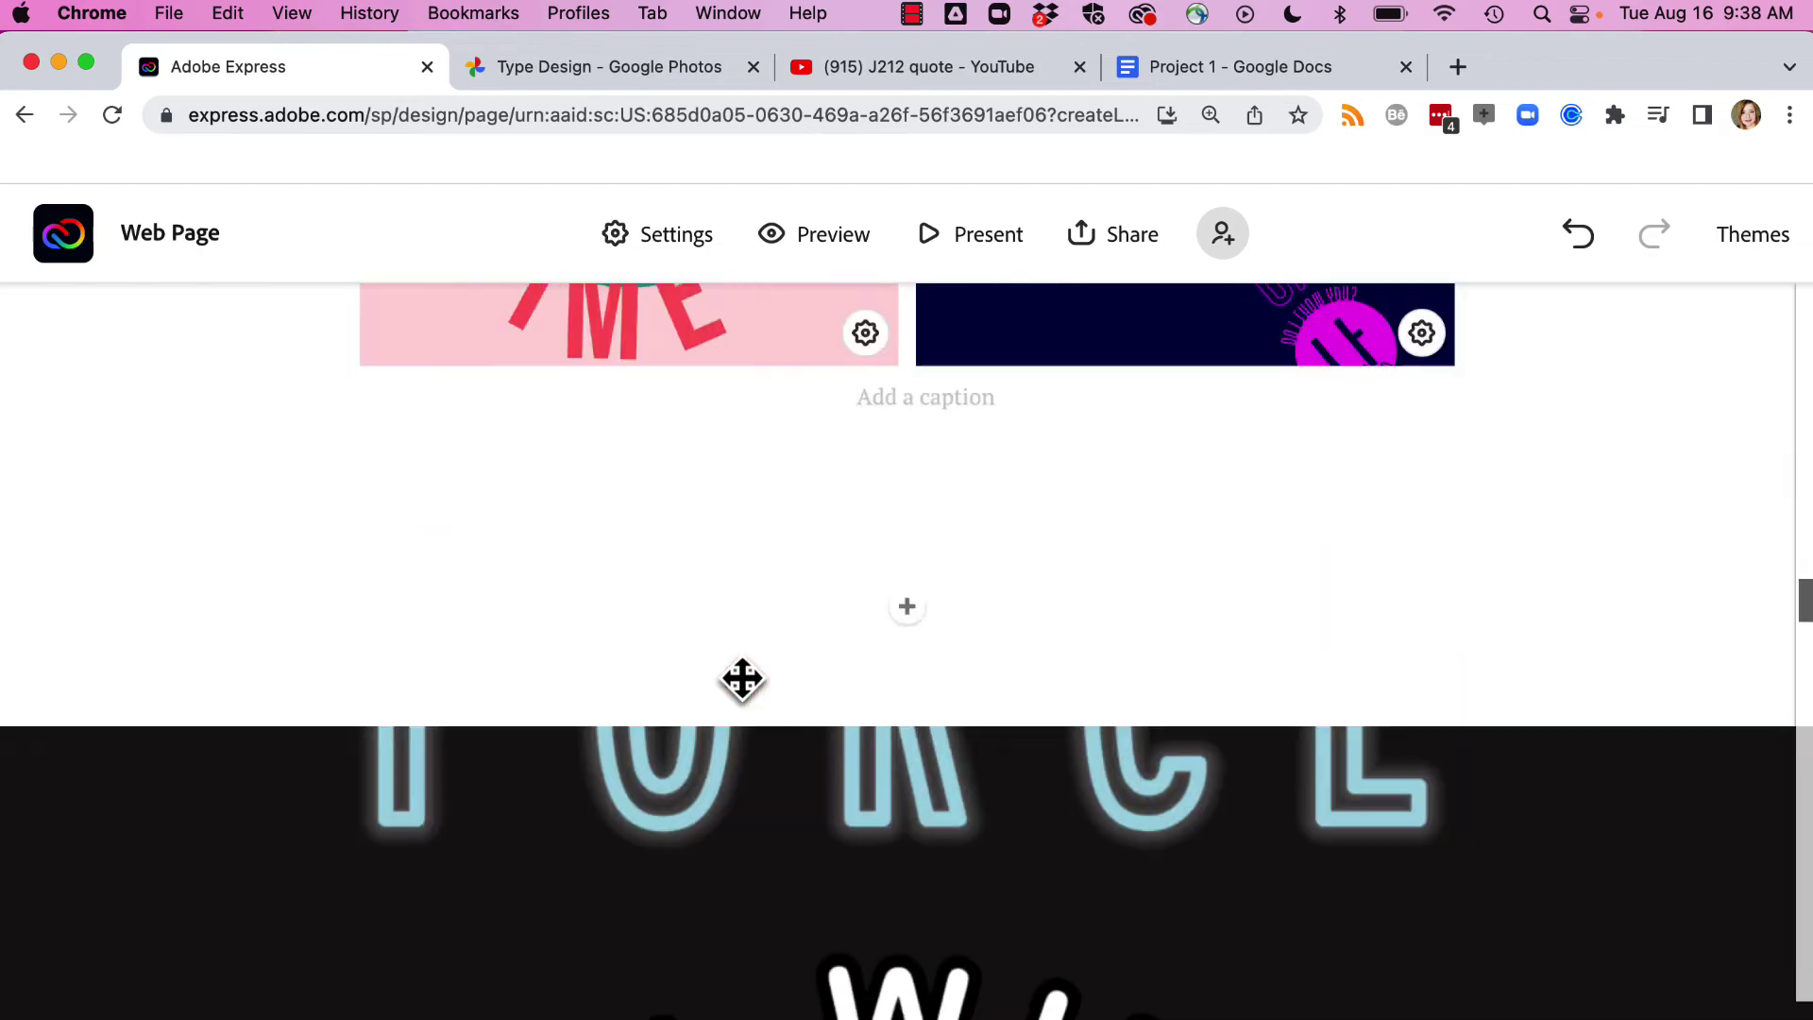
scroll(741, 678, "down", 10)
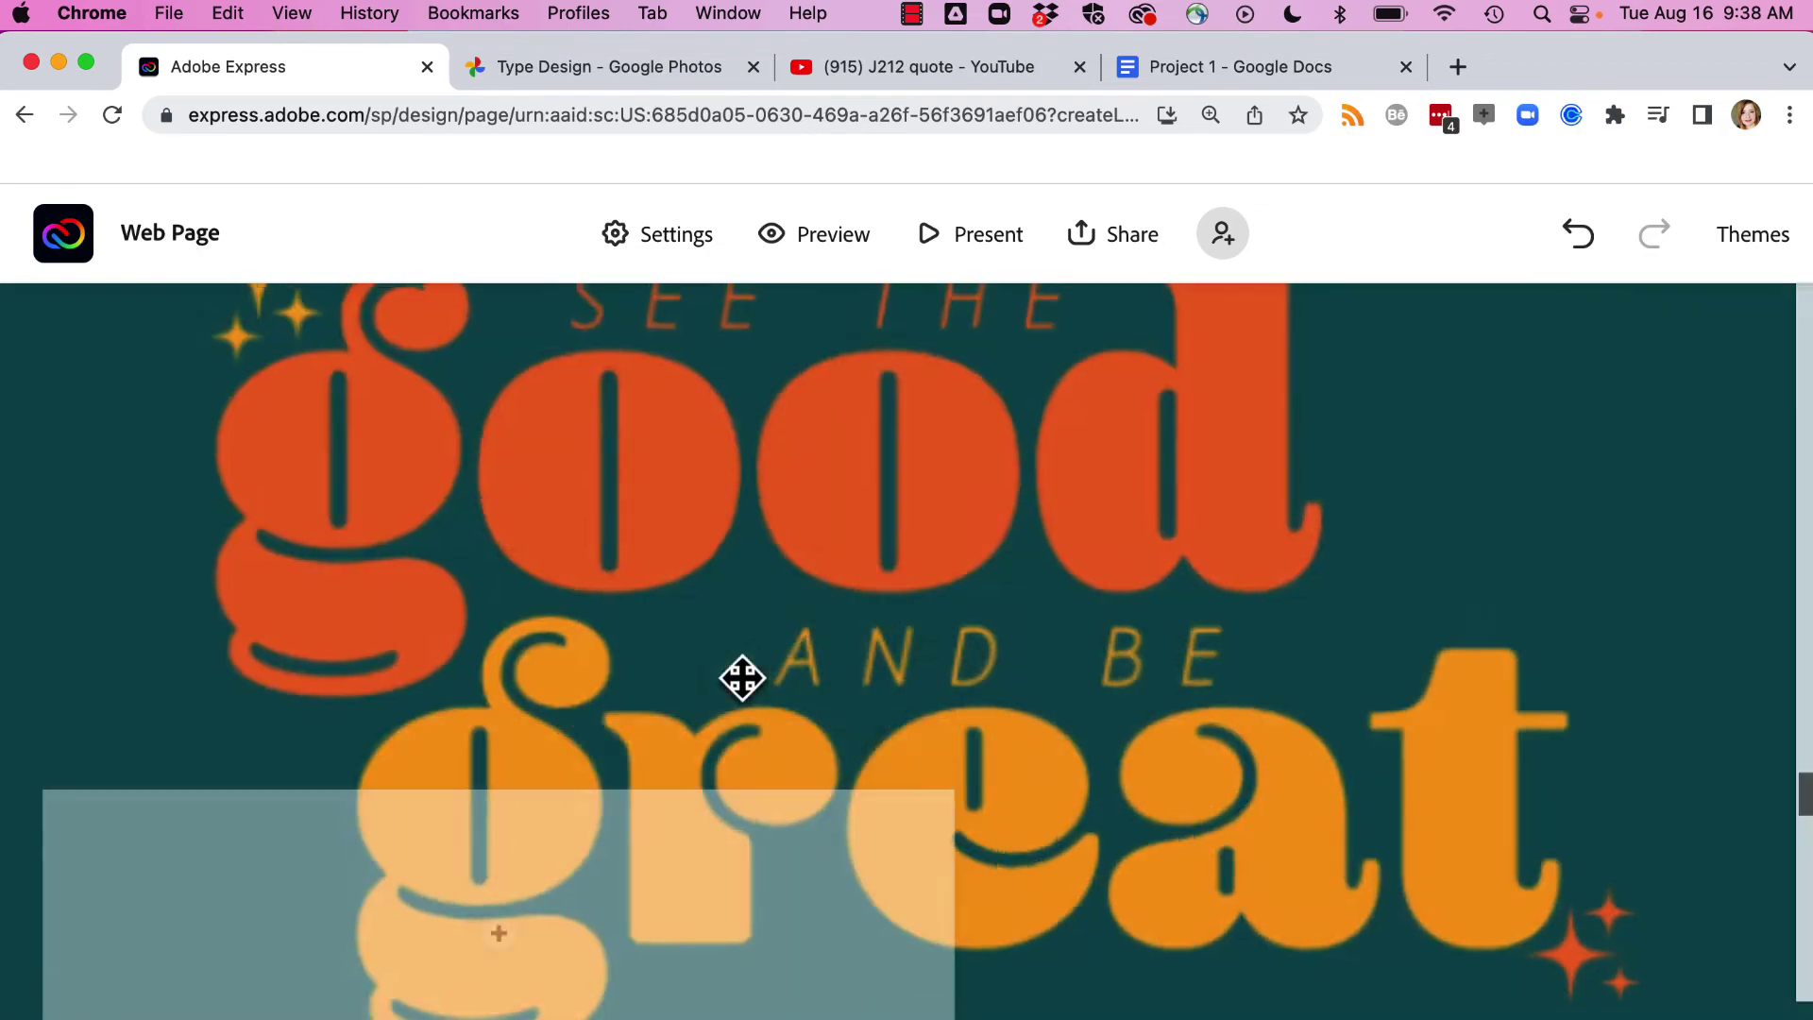
scroll(741, 678, "down", 5)
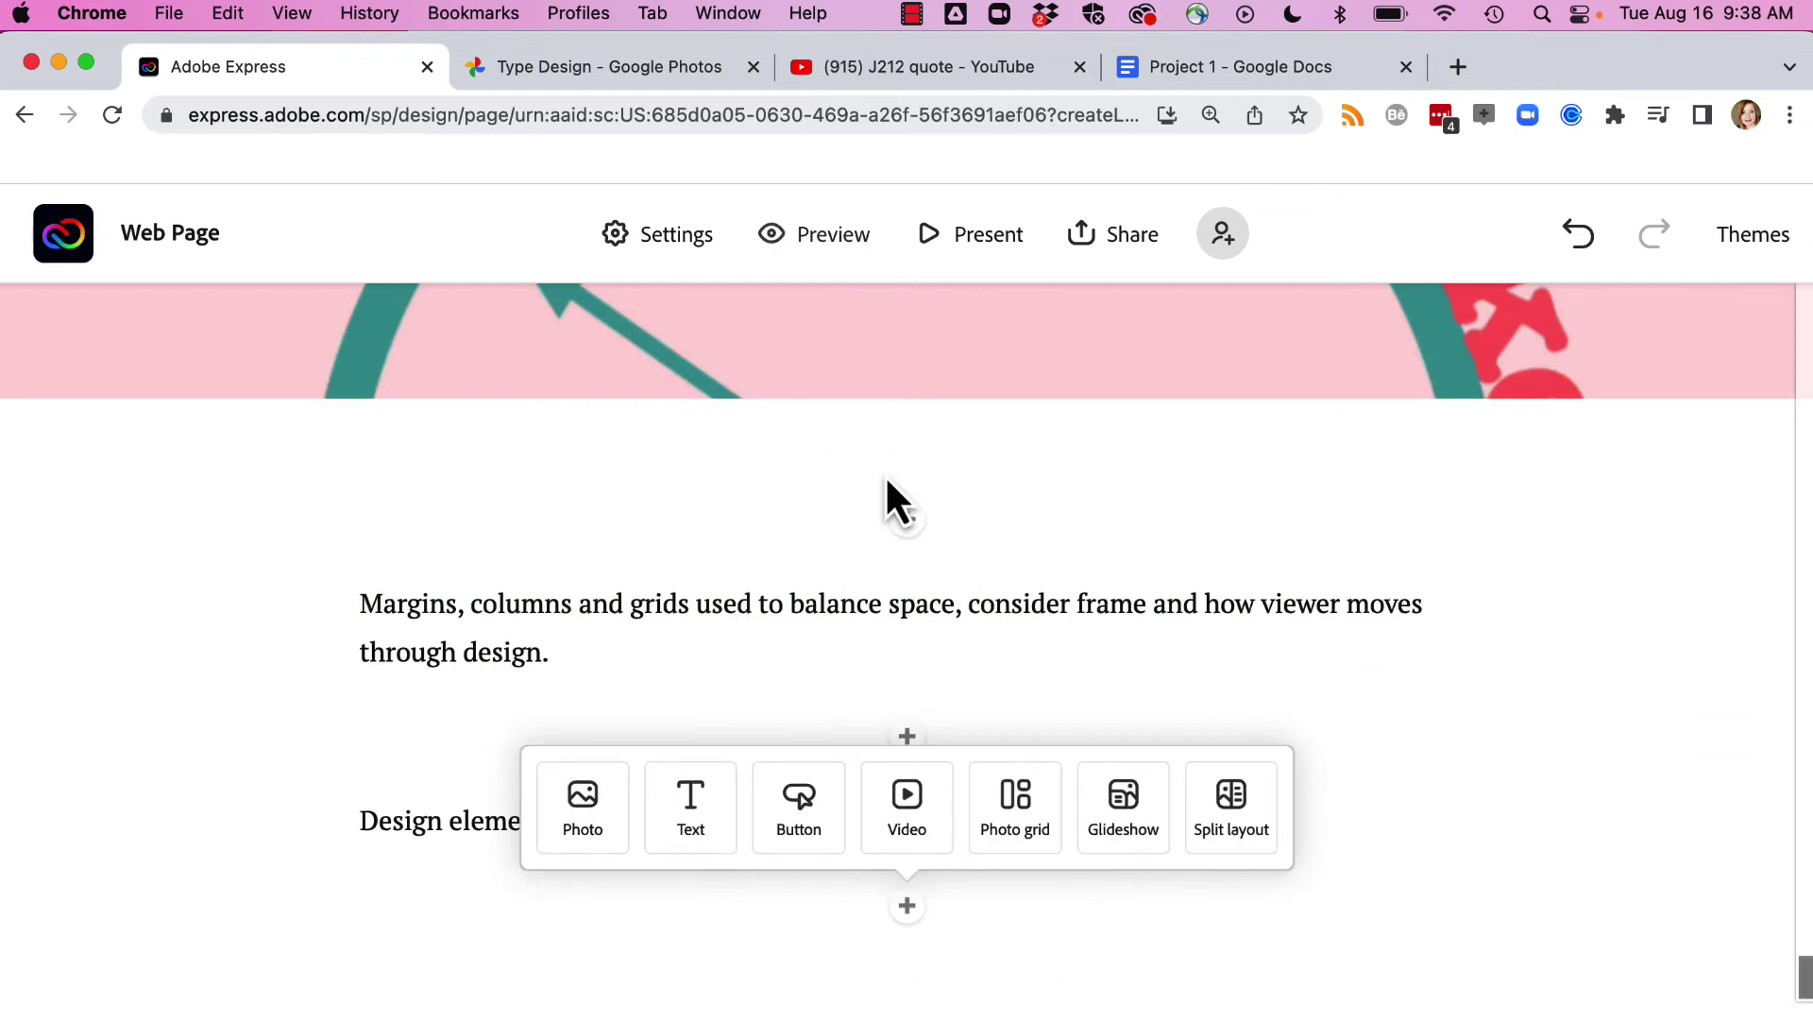
- Insert a split layout block and upload the 'there's power in the words' image into its slot
left_click(908, 528)
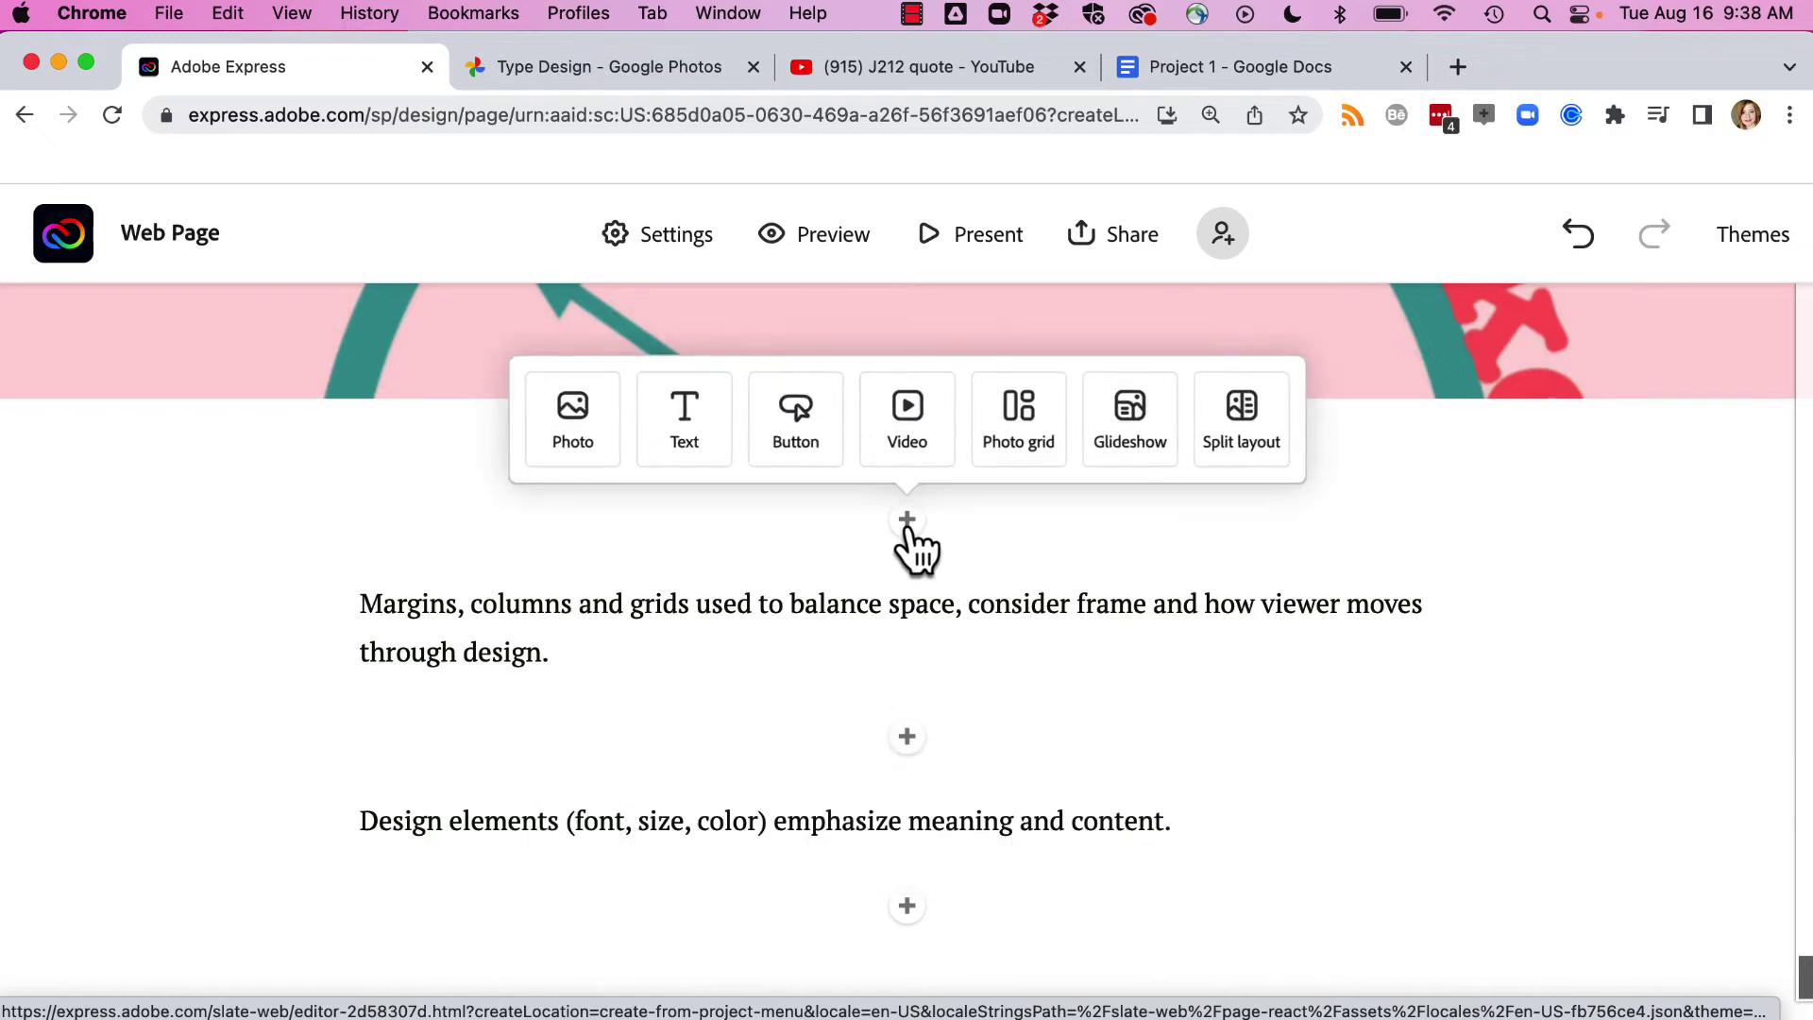
left_click(1227, 432)
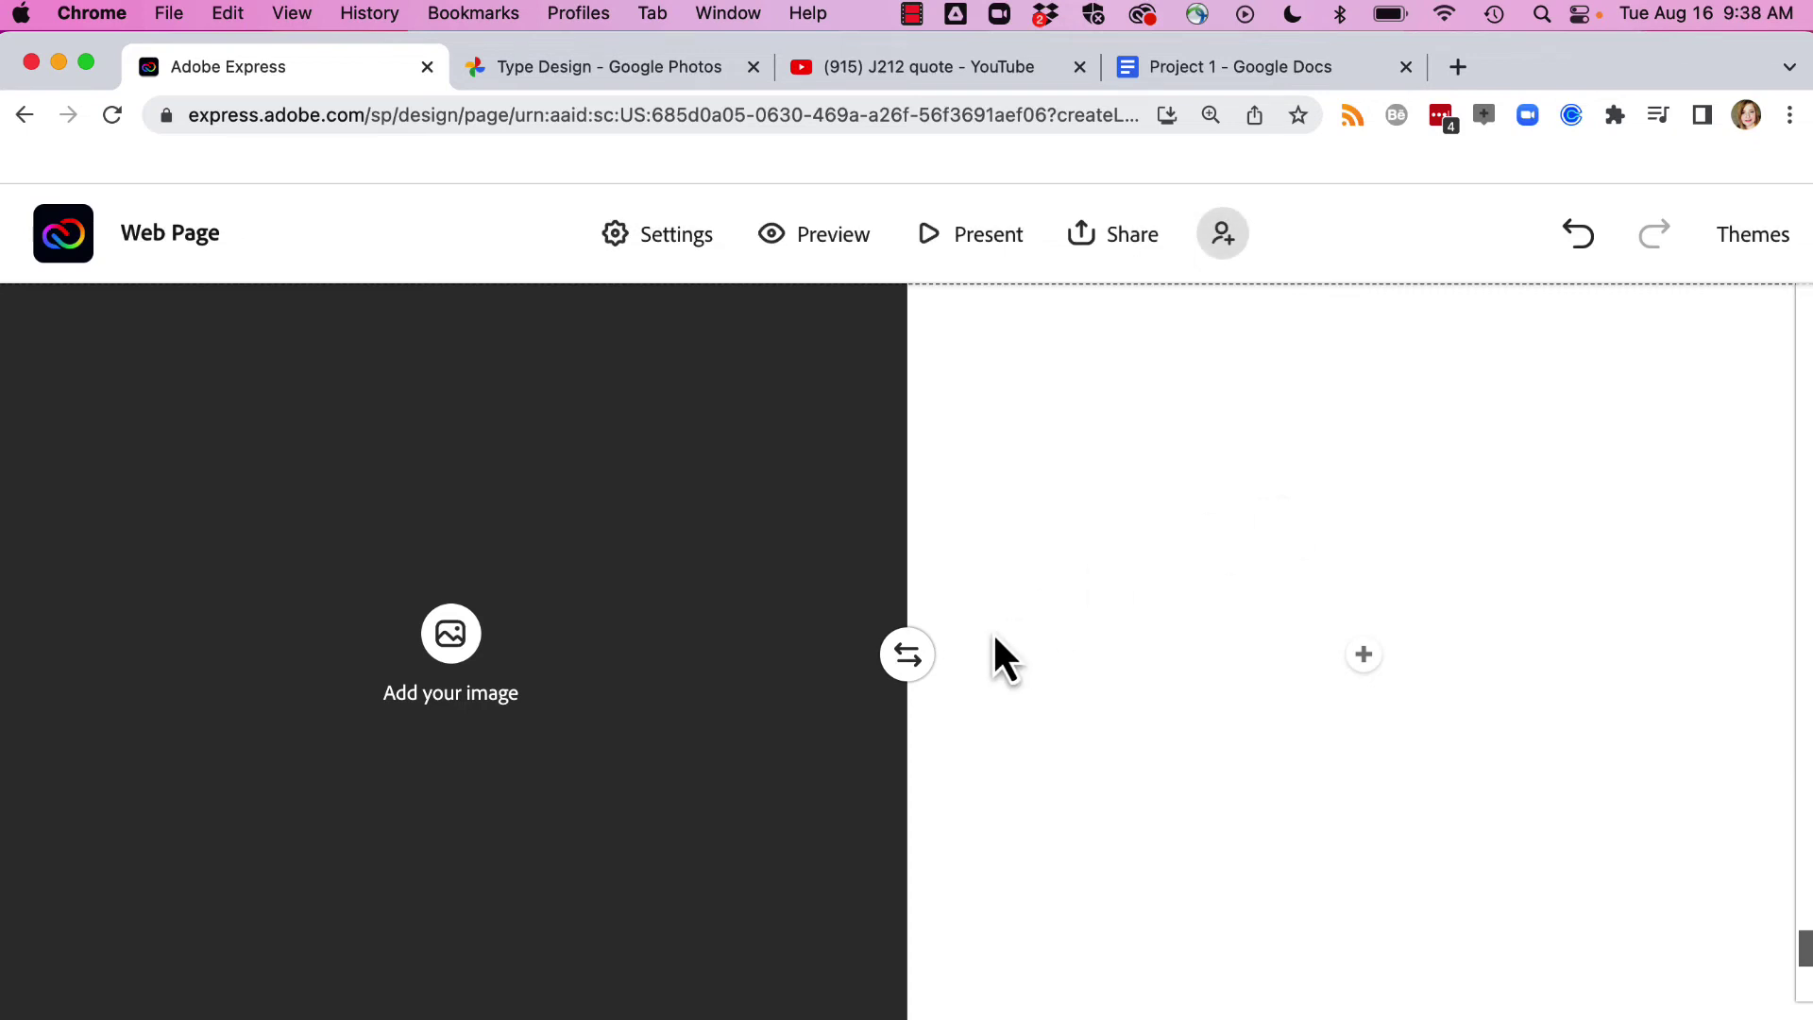
left_click(449, 646)
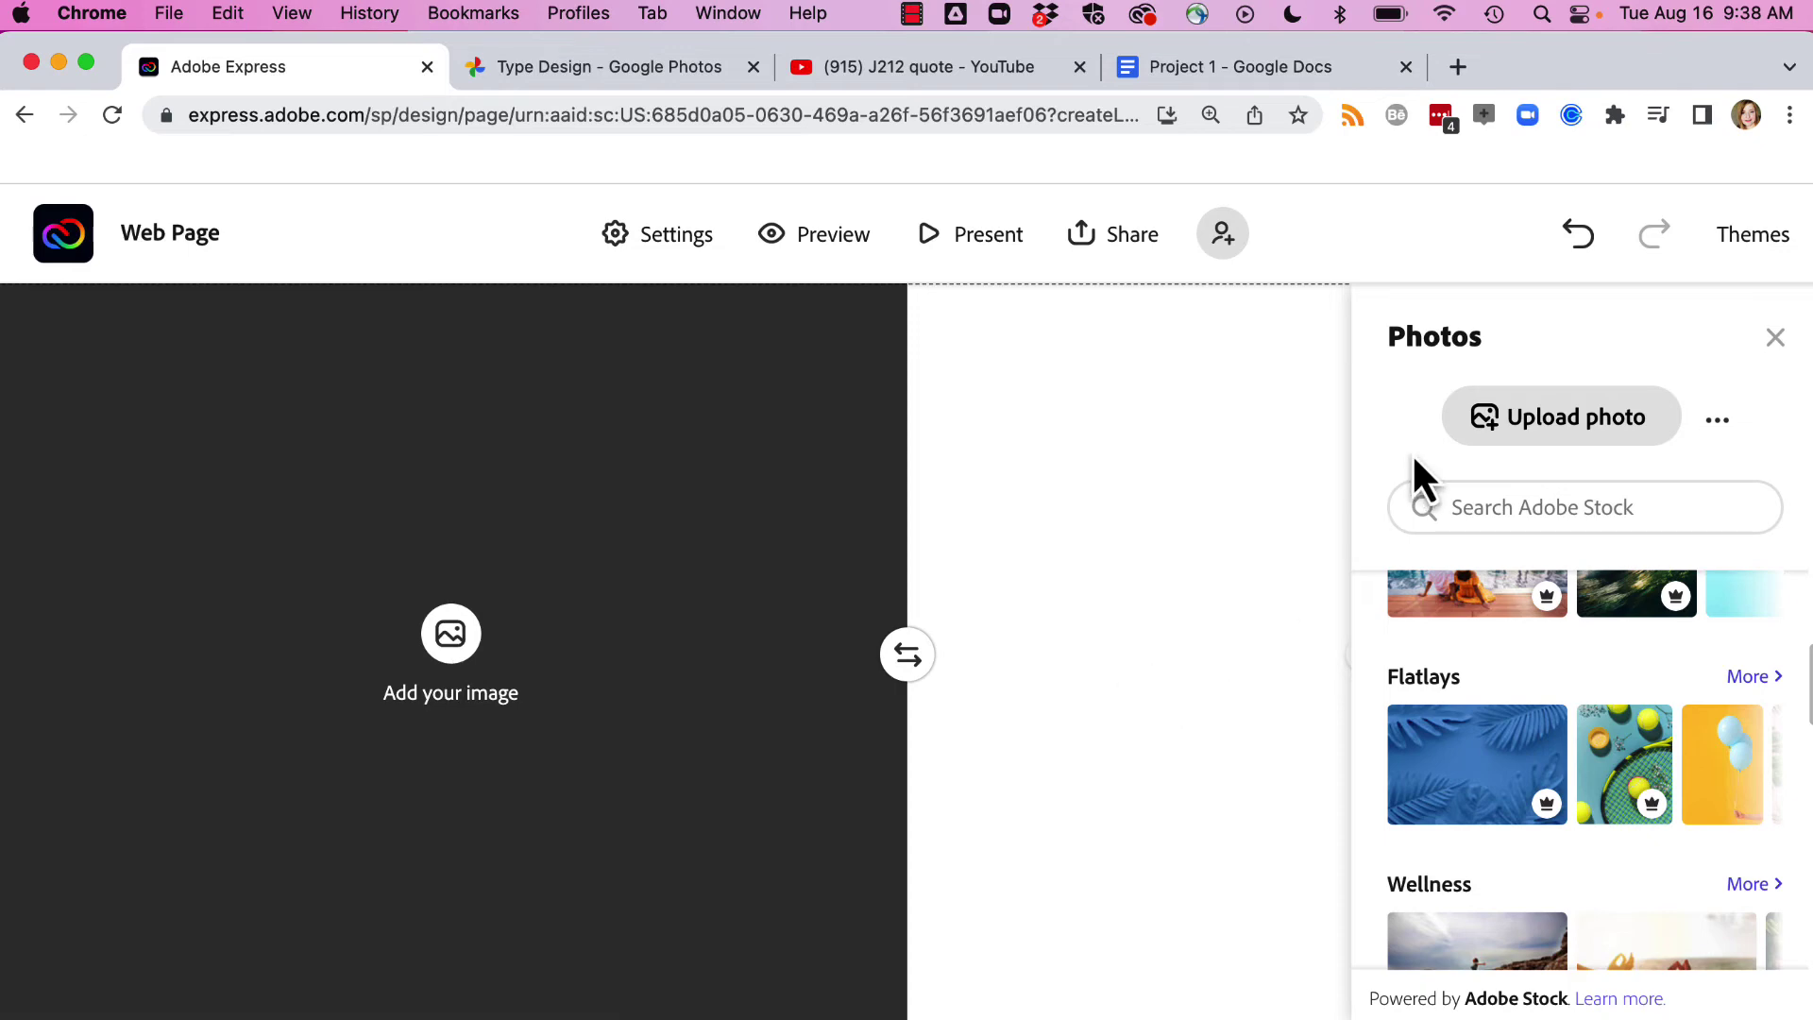
left_click(1538, 453)
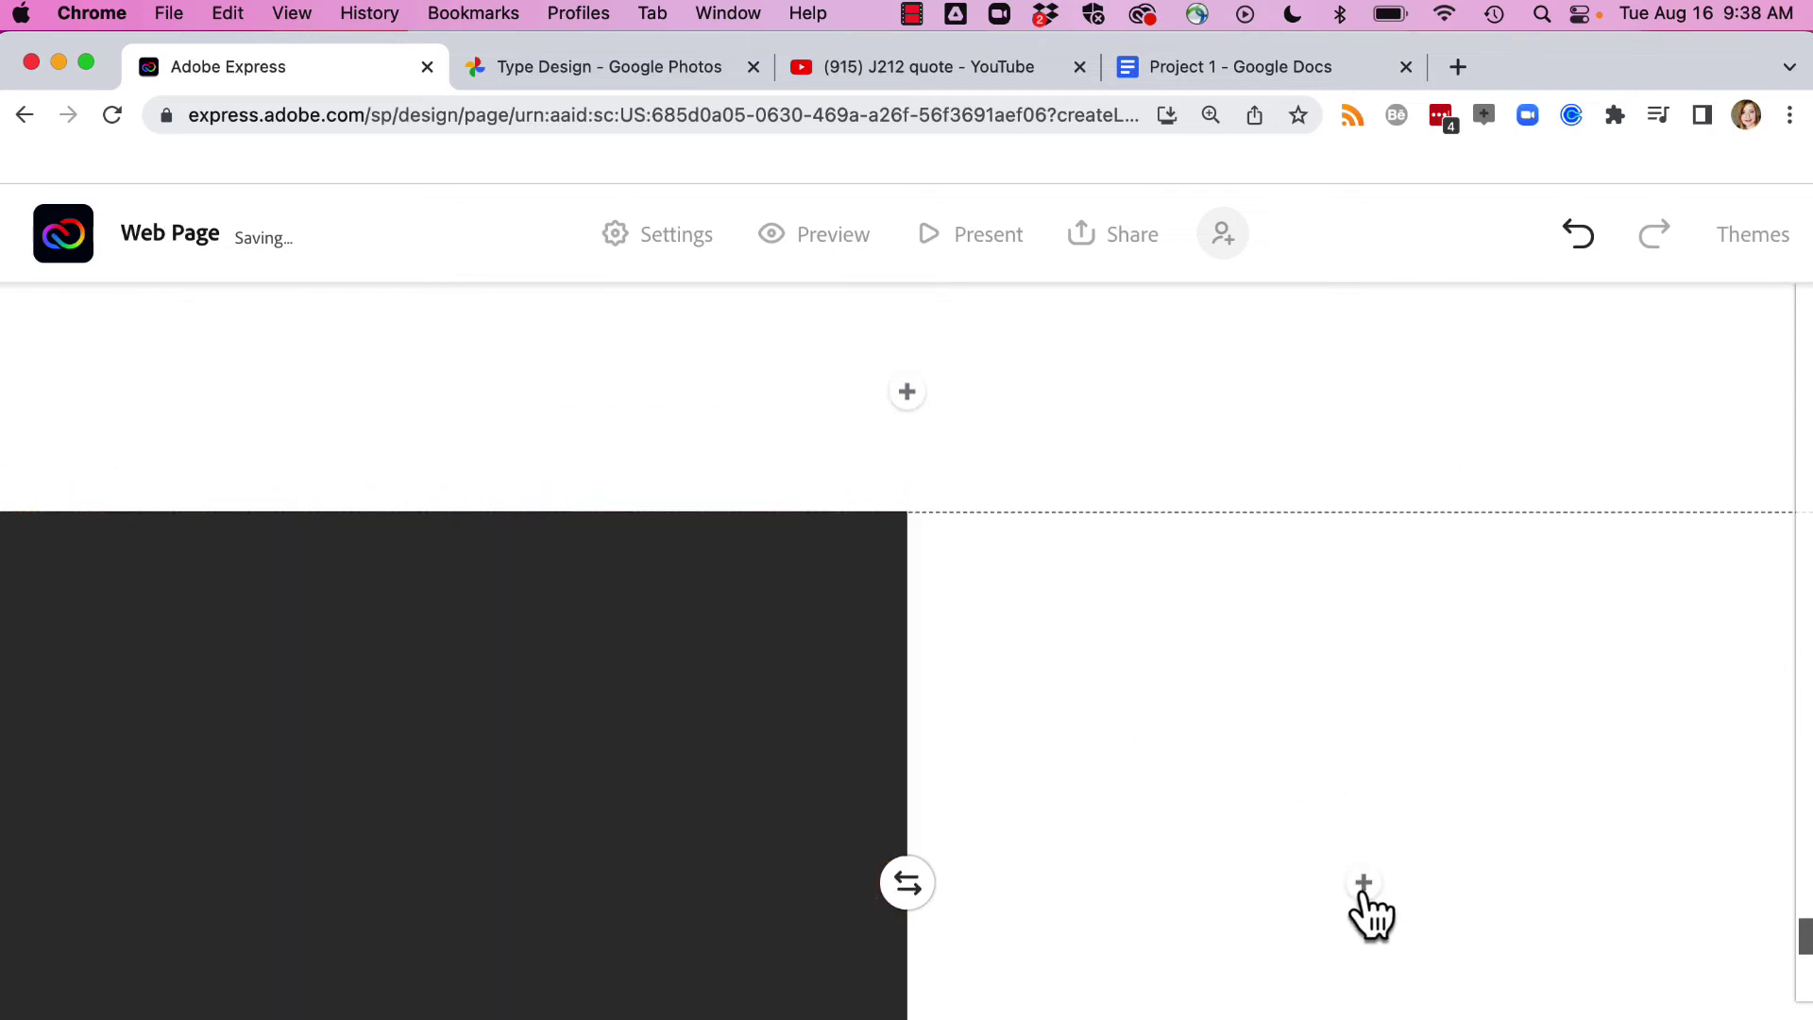
left_click(1363, 882)
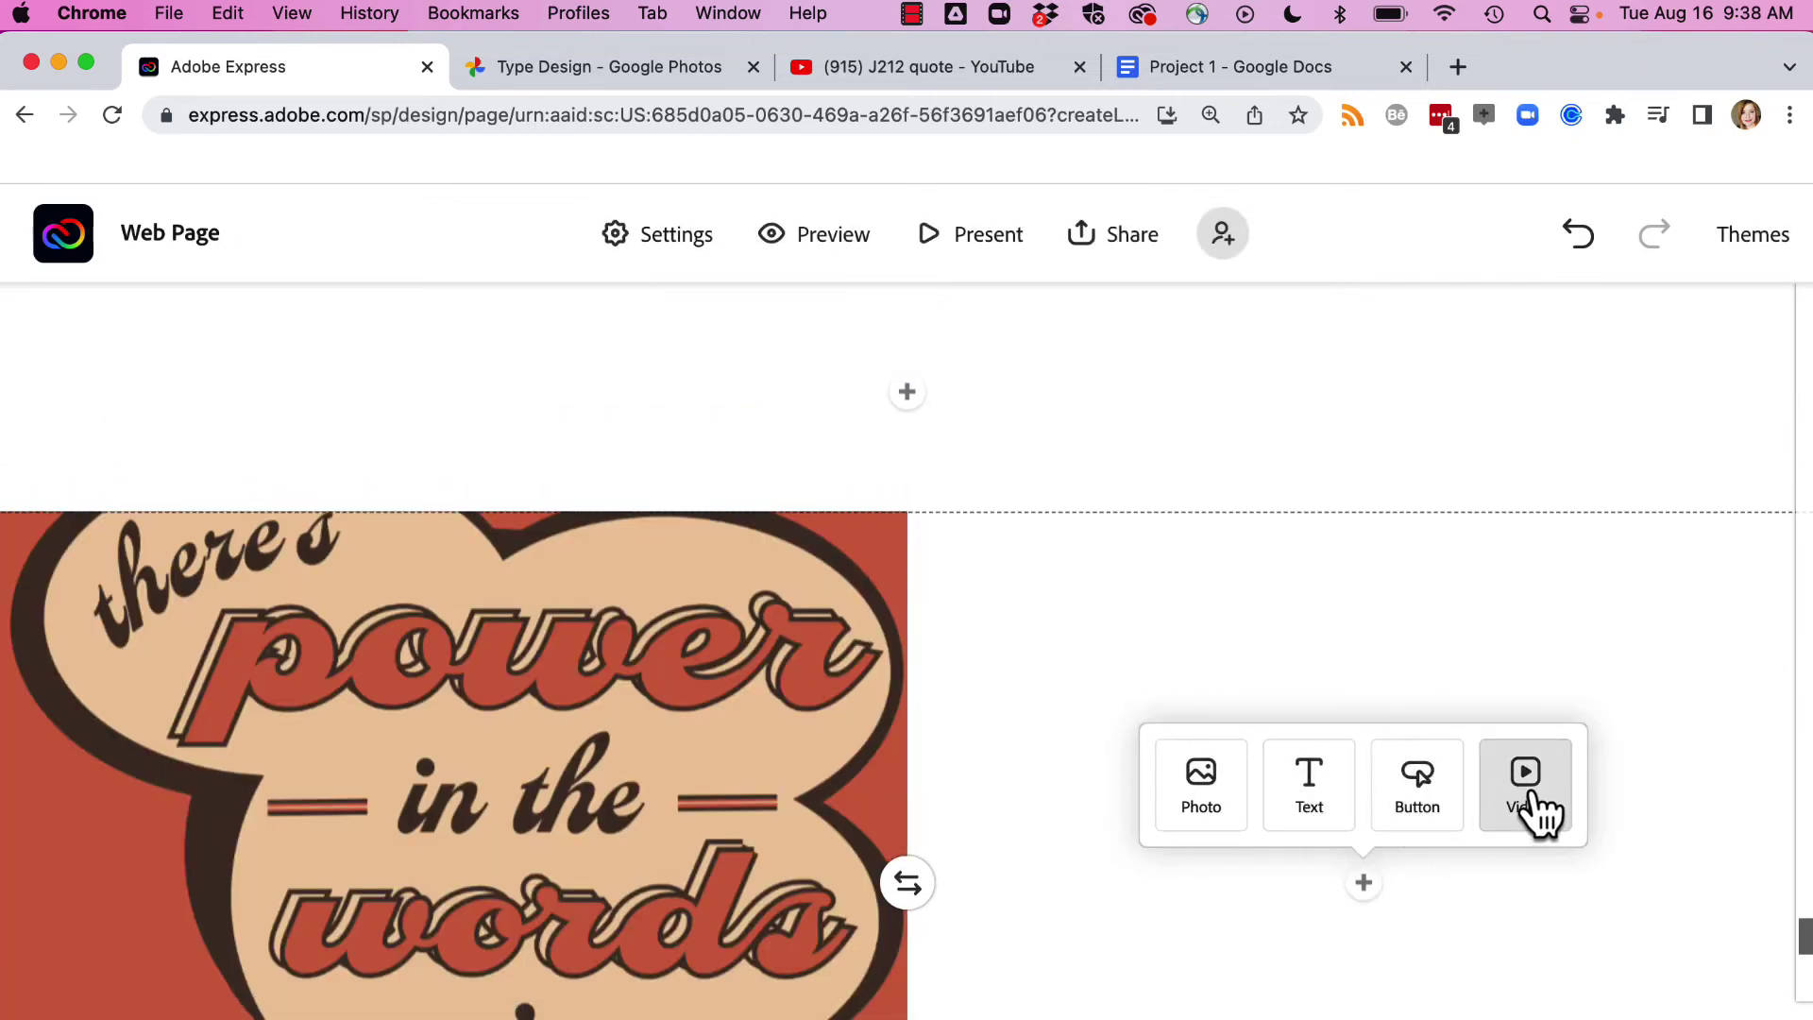
scroll(1301, 625, "down", 5)
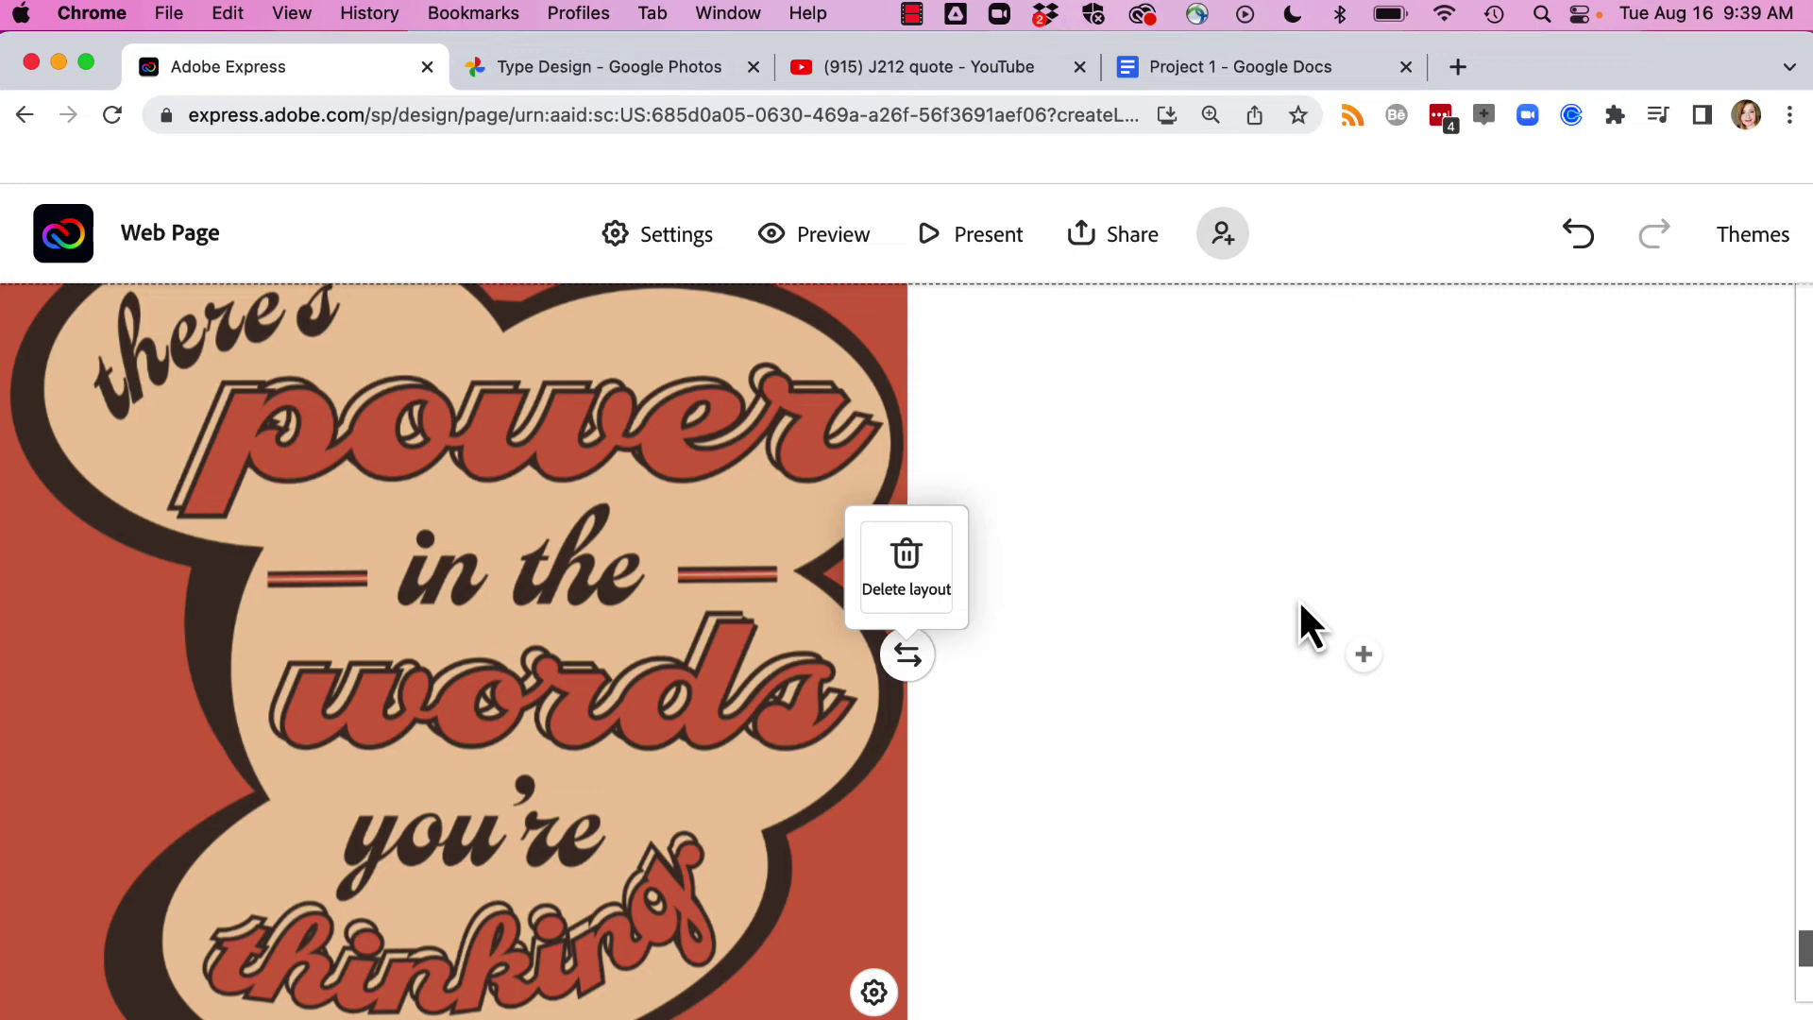
- Check the project settings, then launch a full-page preview
left_click(686, 244)
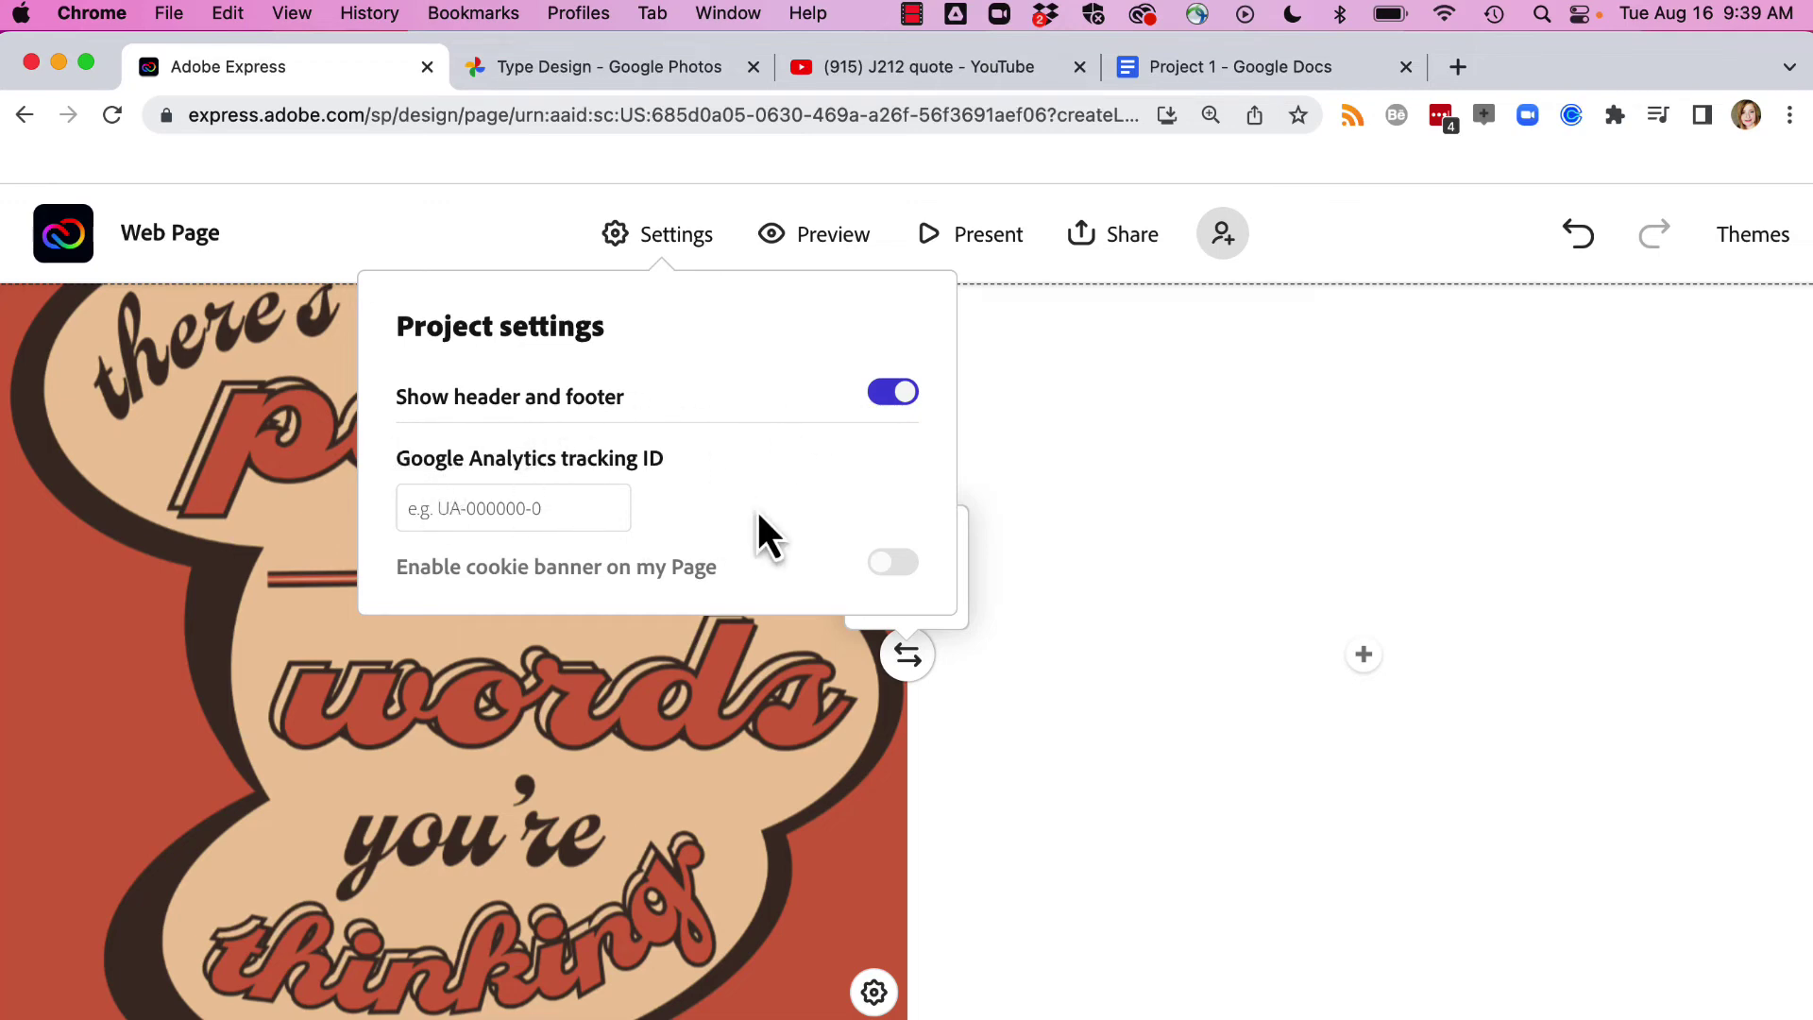
left_click(999, 503)
left_click(793, 247)
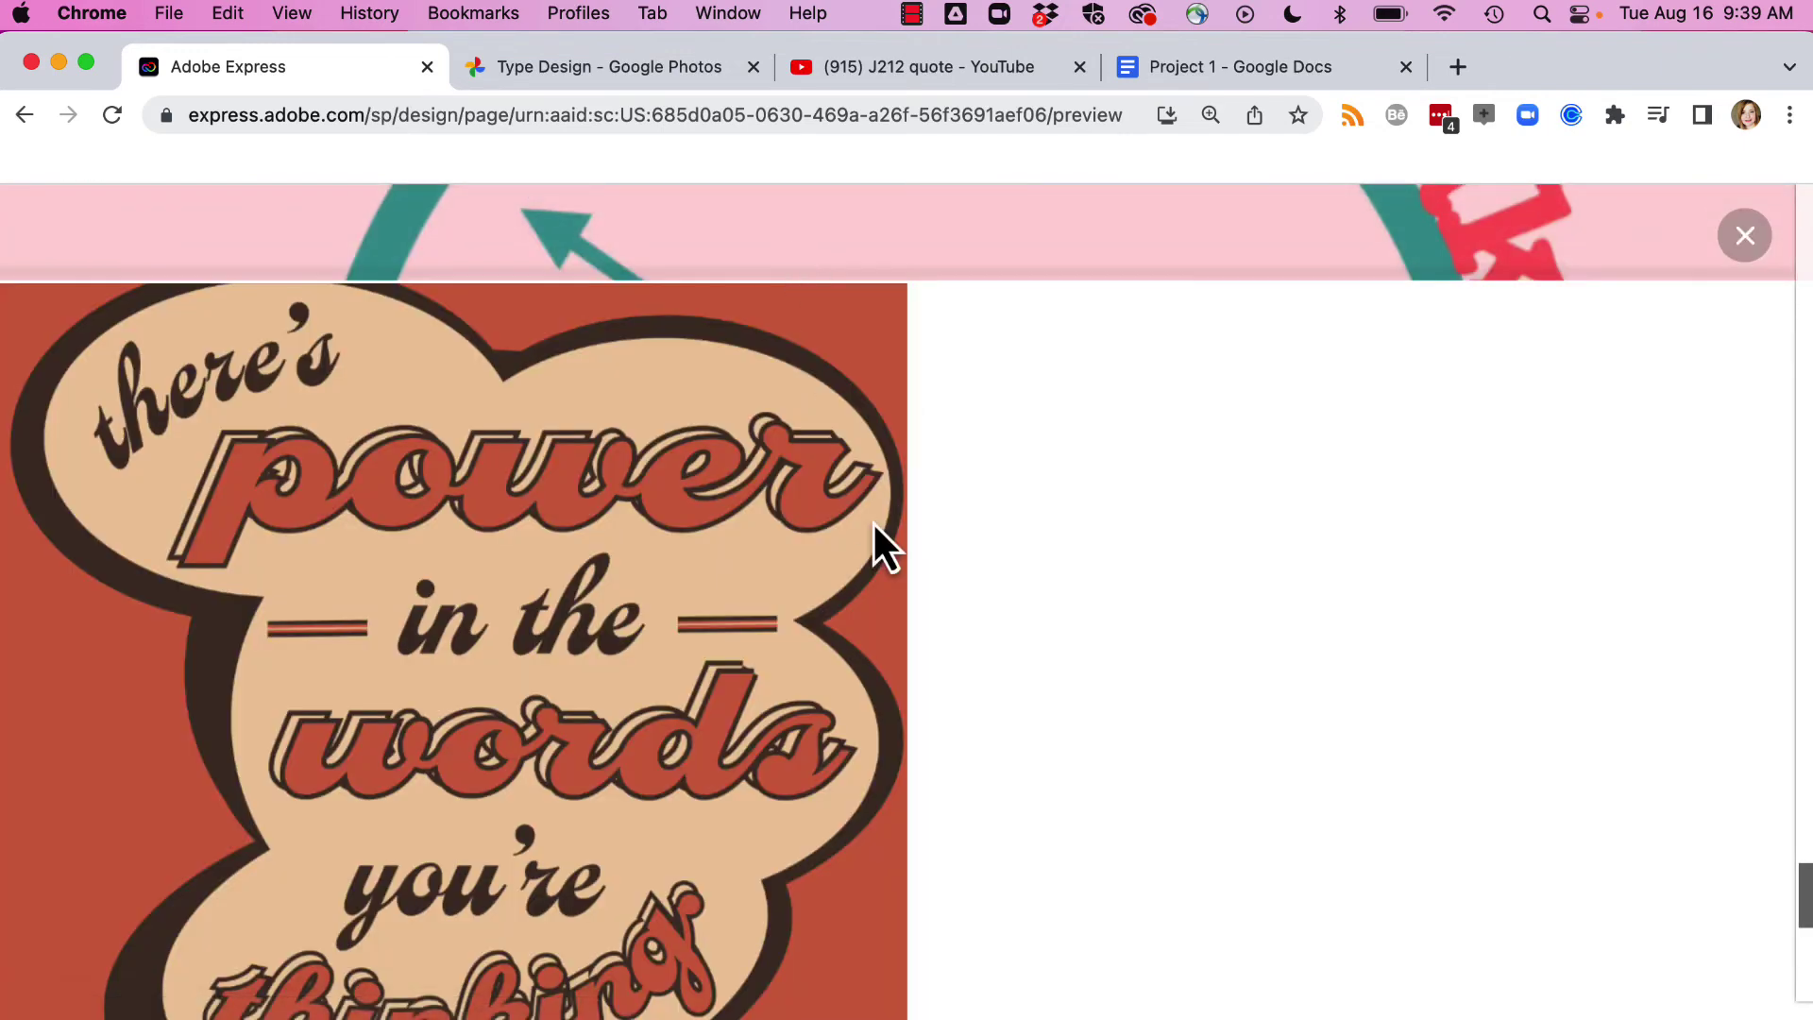
- Scroll the preview back up to the QUOTE DESIGN header and goal text
scroll(872, 519, "up", 15)
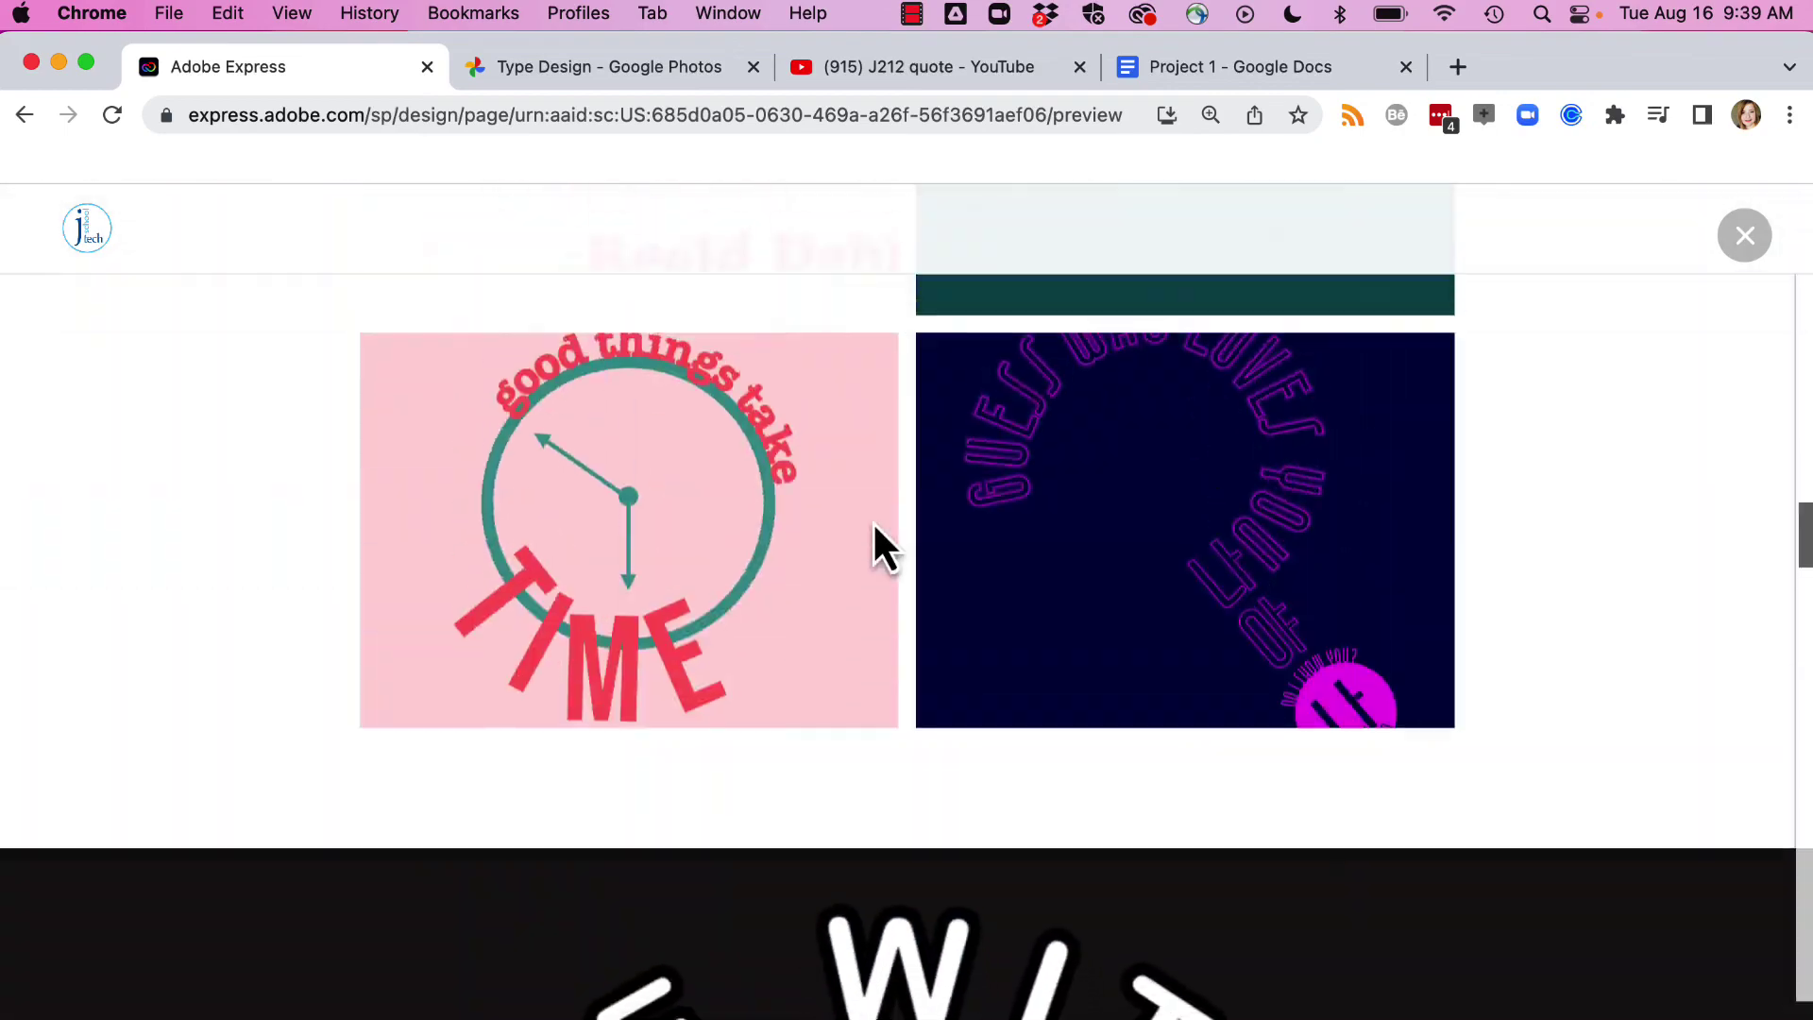
scroll(872, 520, "up", 15)
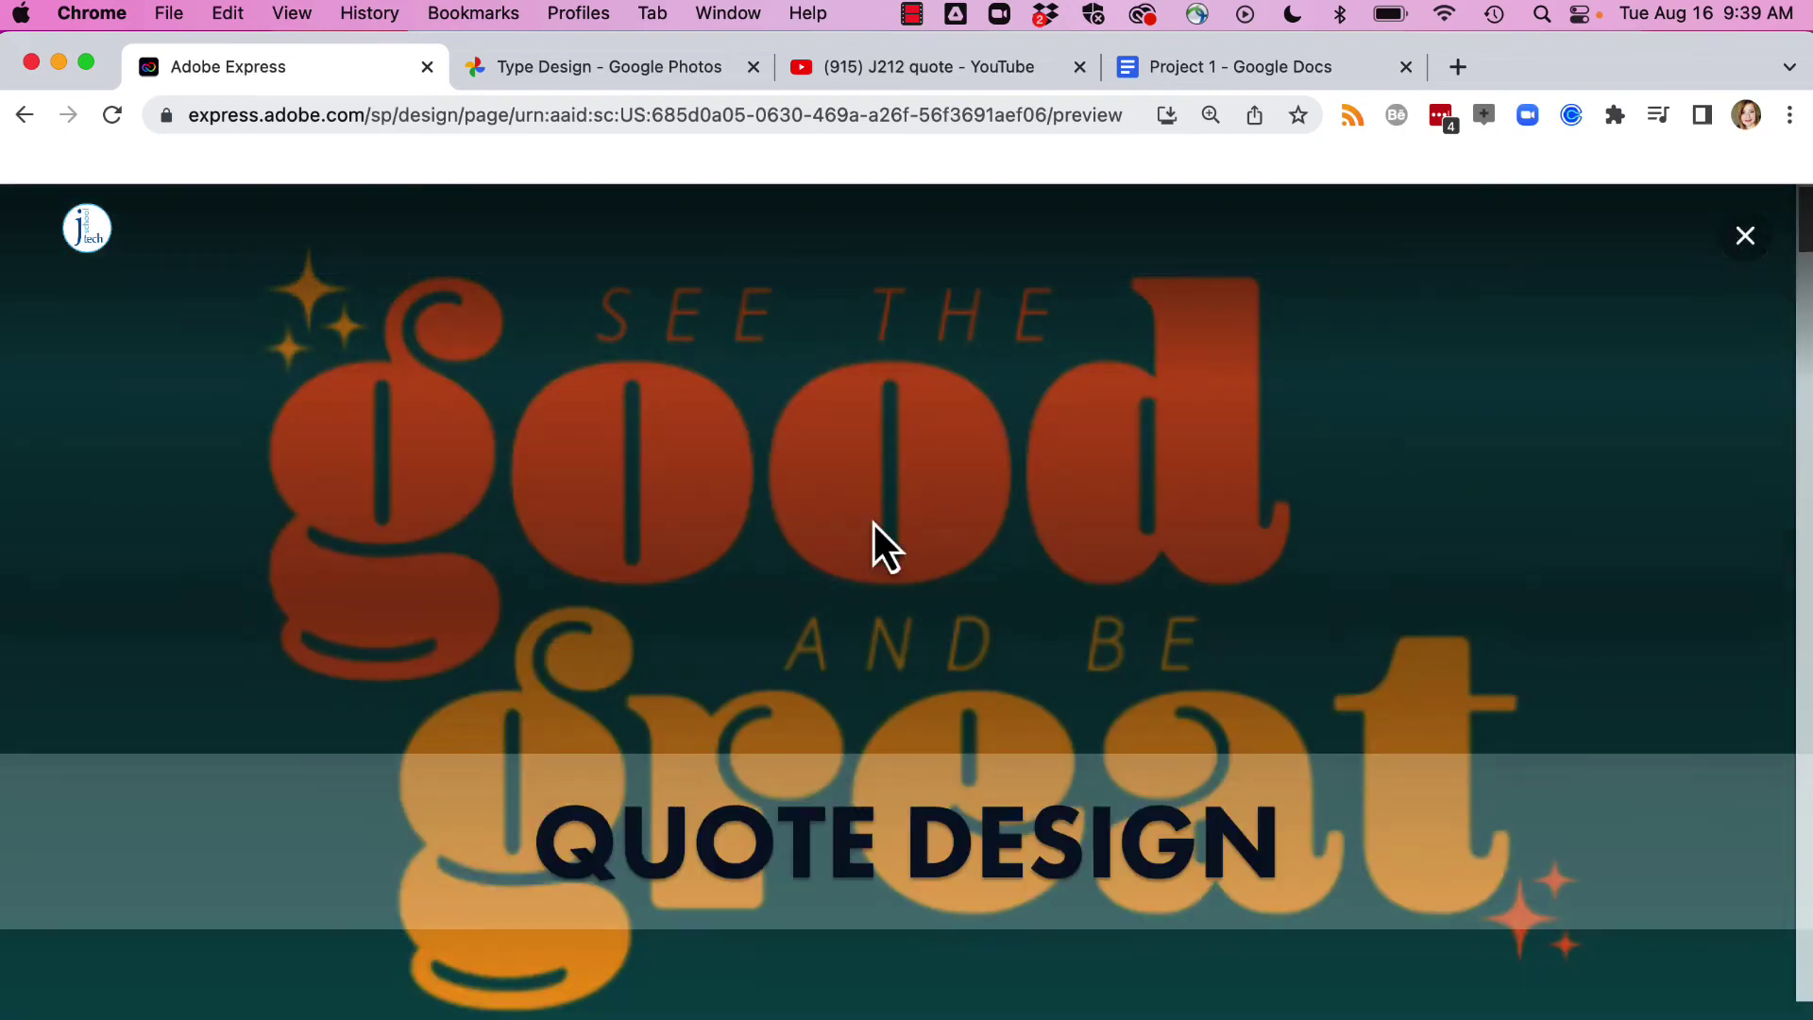
scroll(873, 519, "down", 10)
scroll(872, 521, "up", 5)
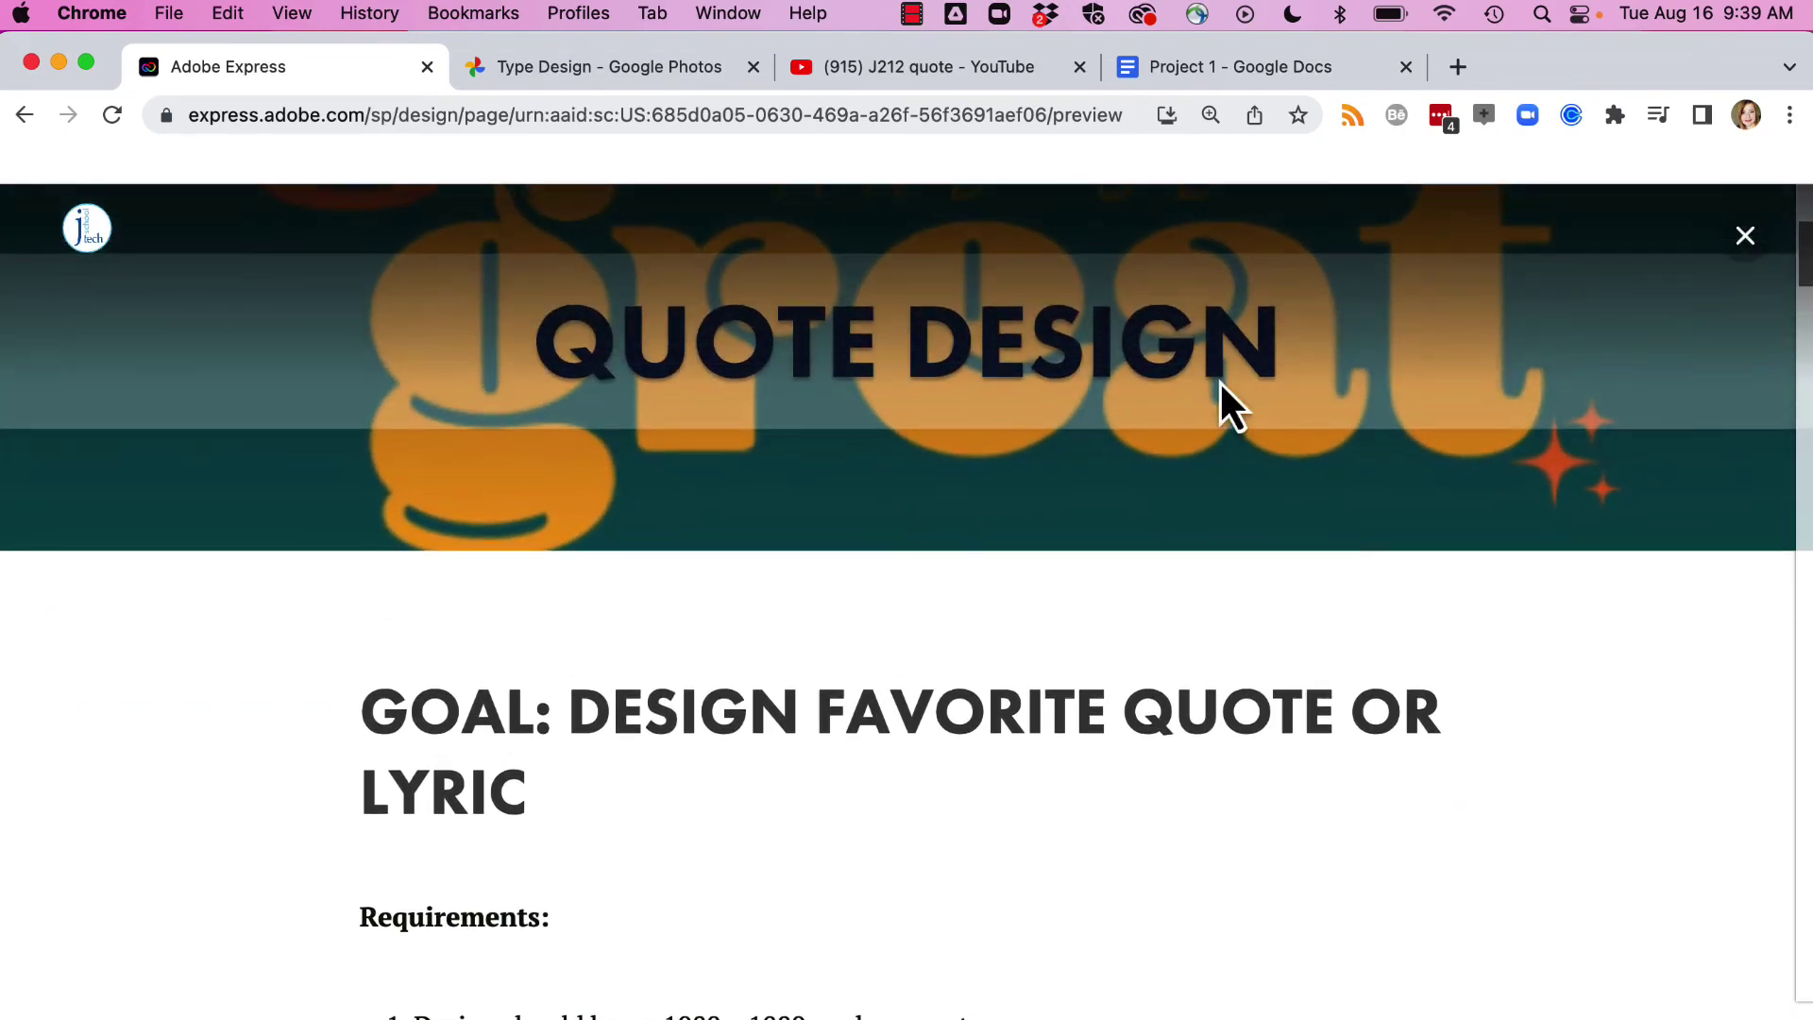
left_click(1745, 238)
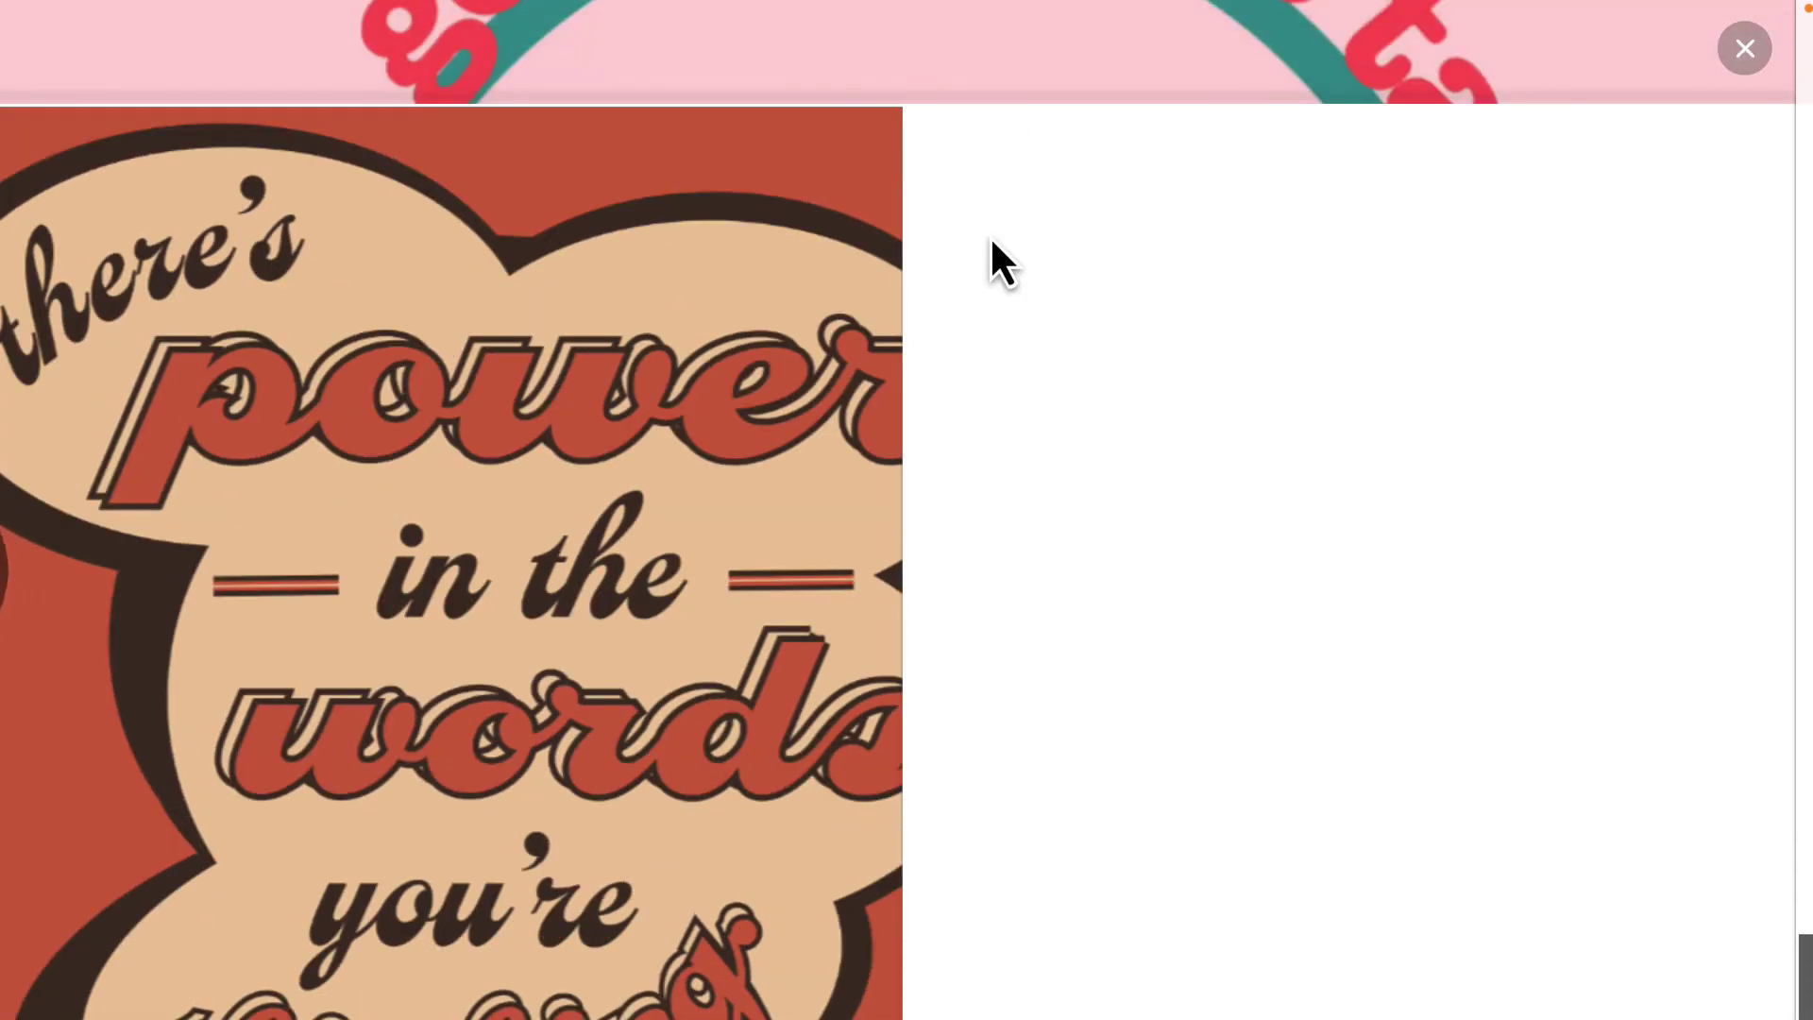
- Exit Present mode to return to the Web Page editor
left_click(1742, 52)
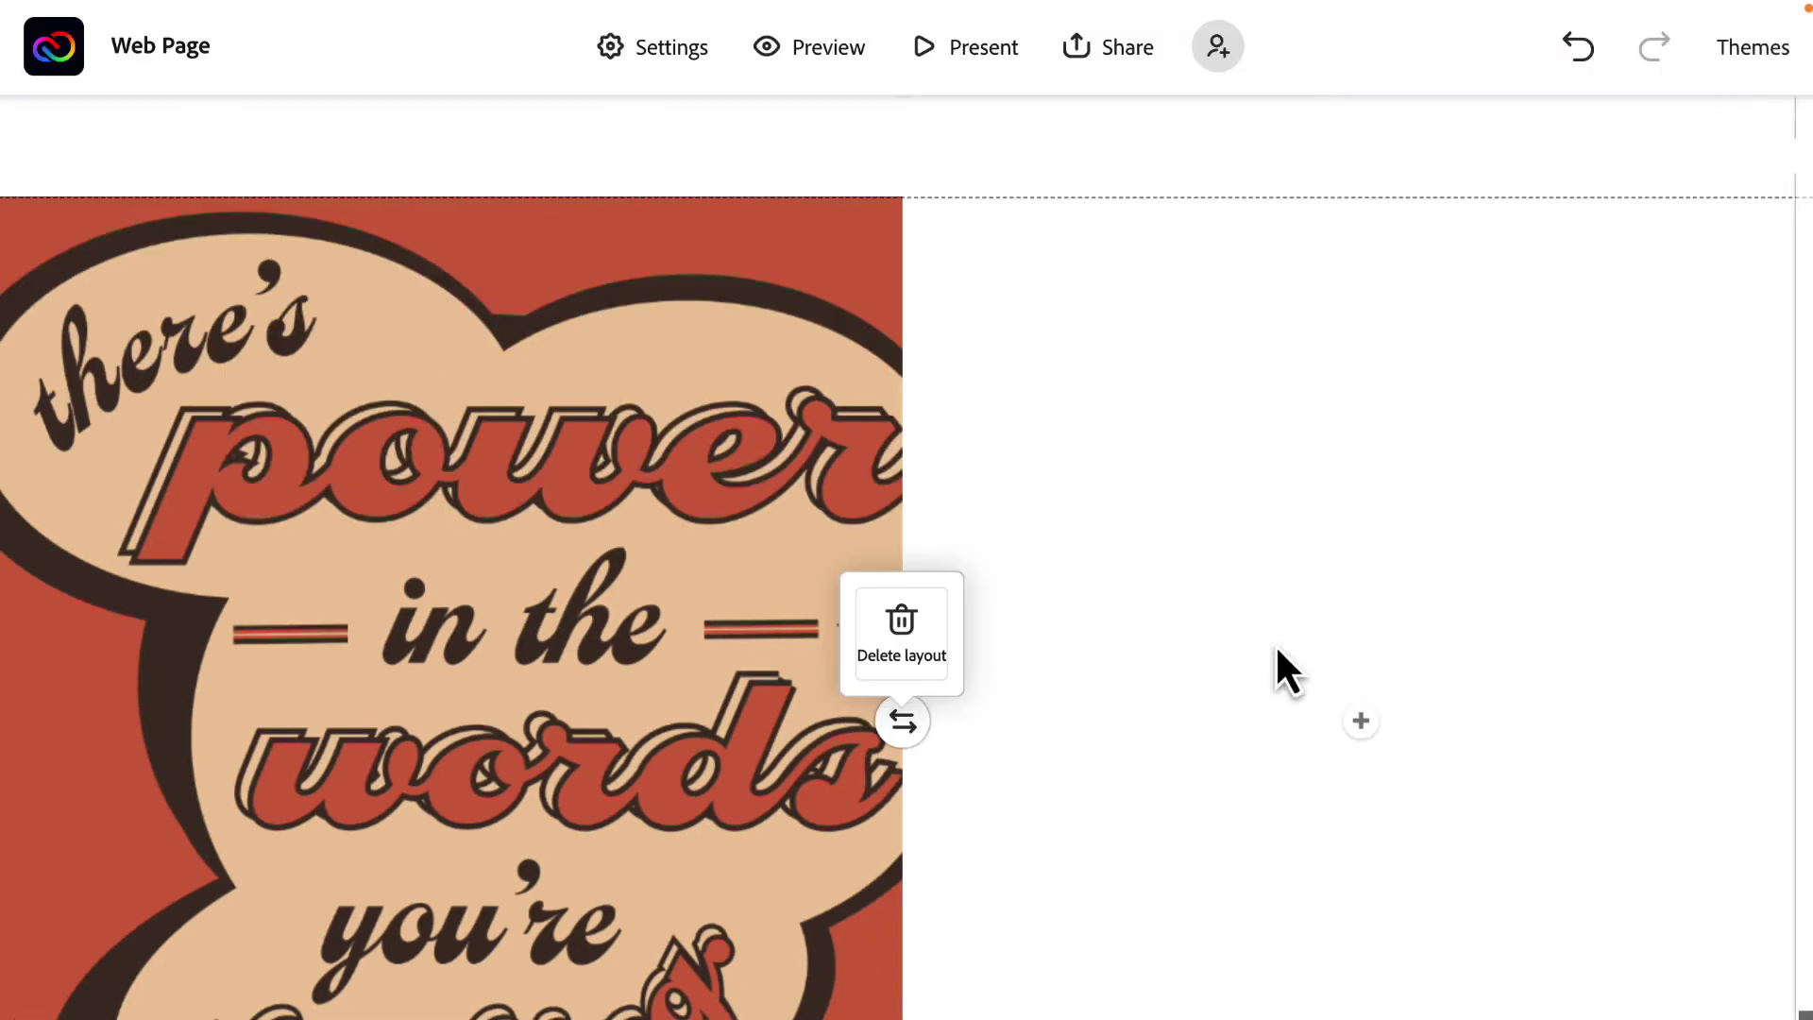
- Publish 'Quote design' under the Education category with the author name shown, creating a shareable link
left_click(1097, 57)
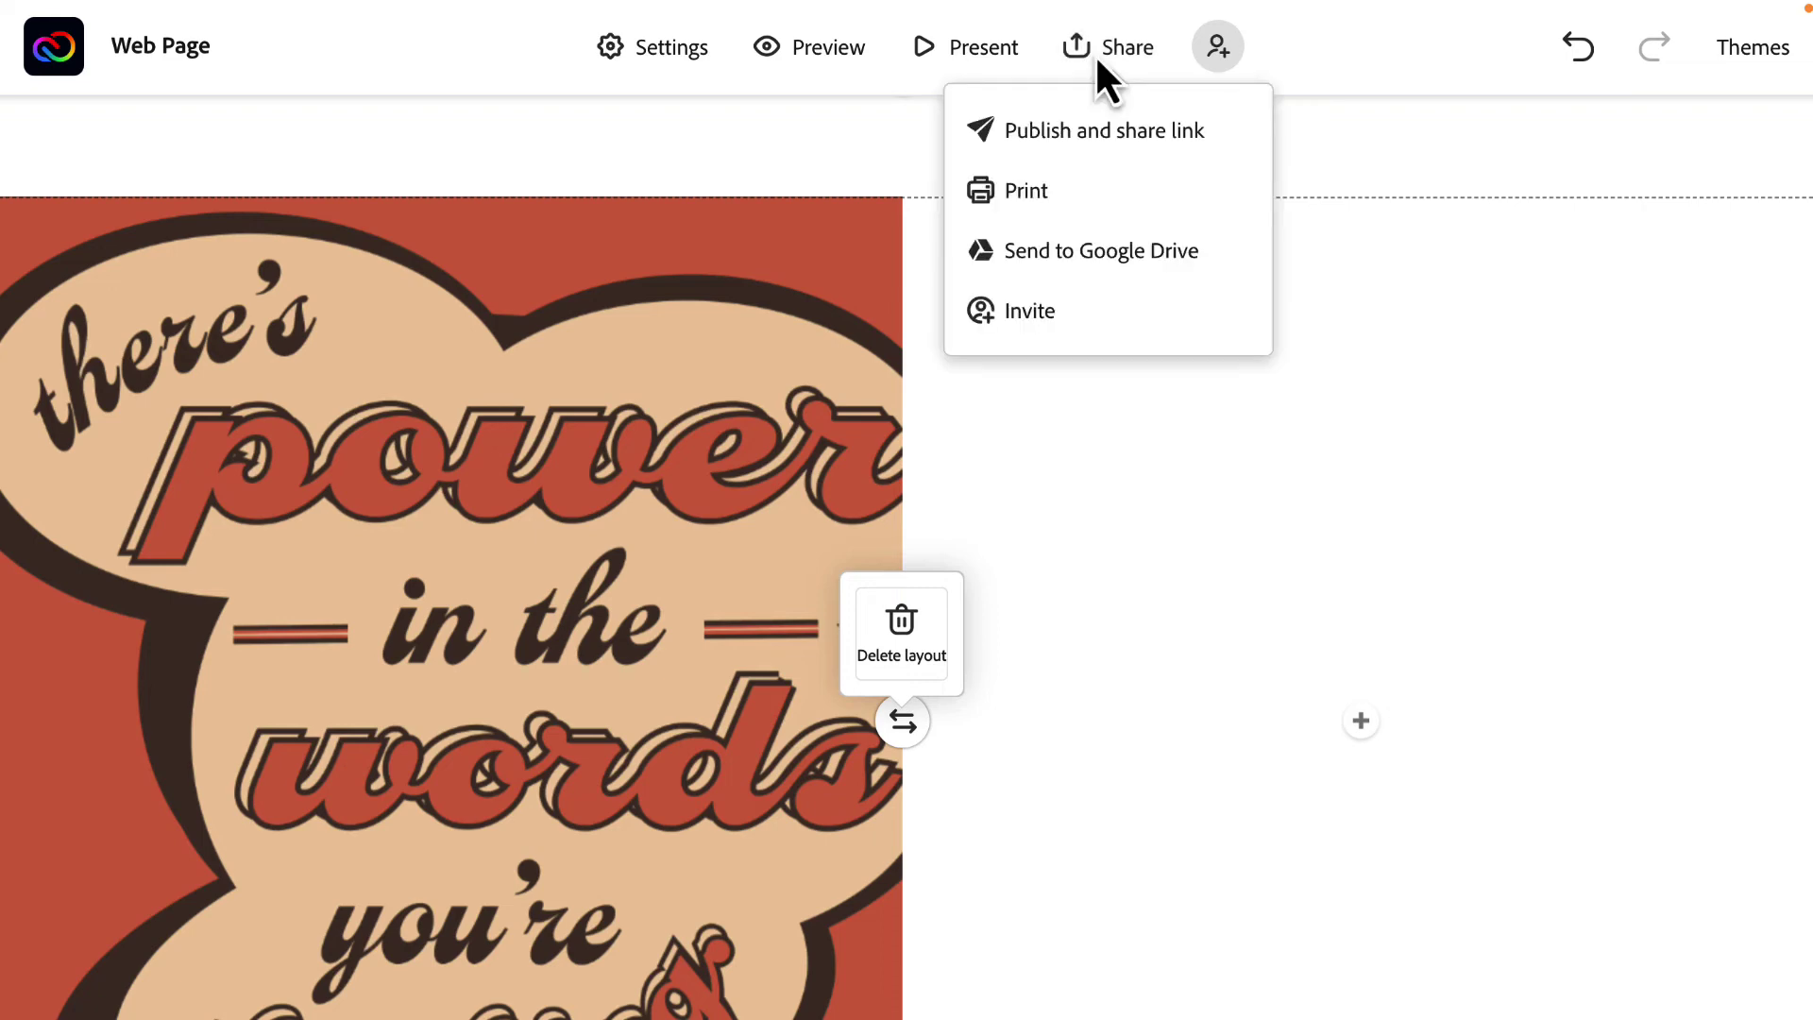
left_click(1092, 142)
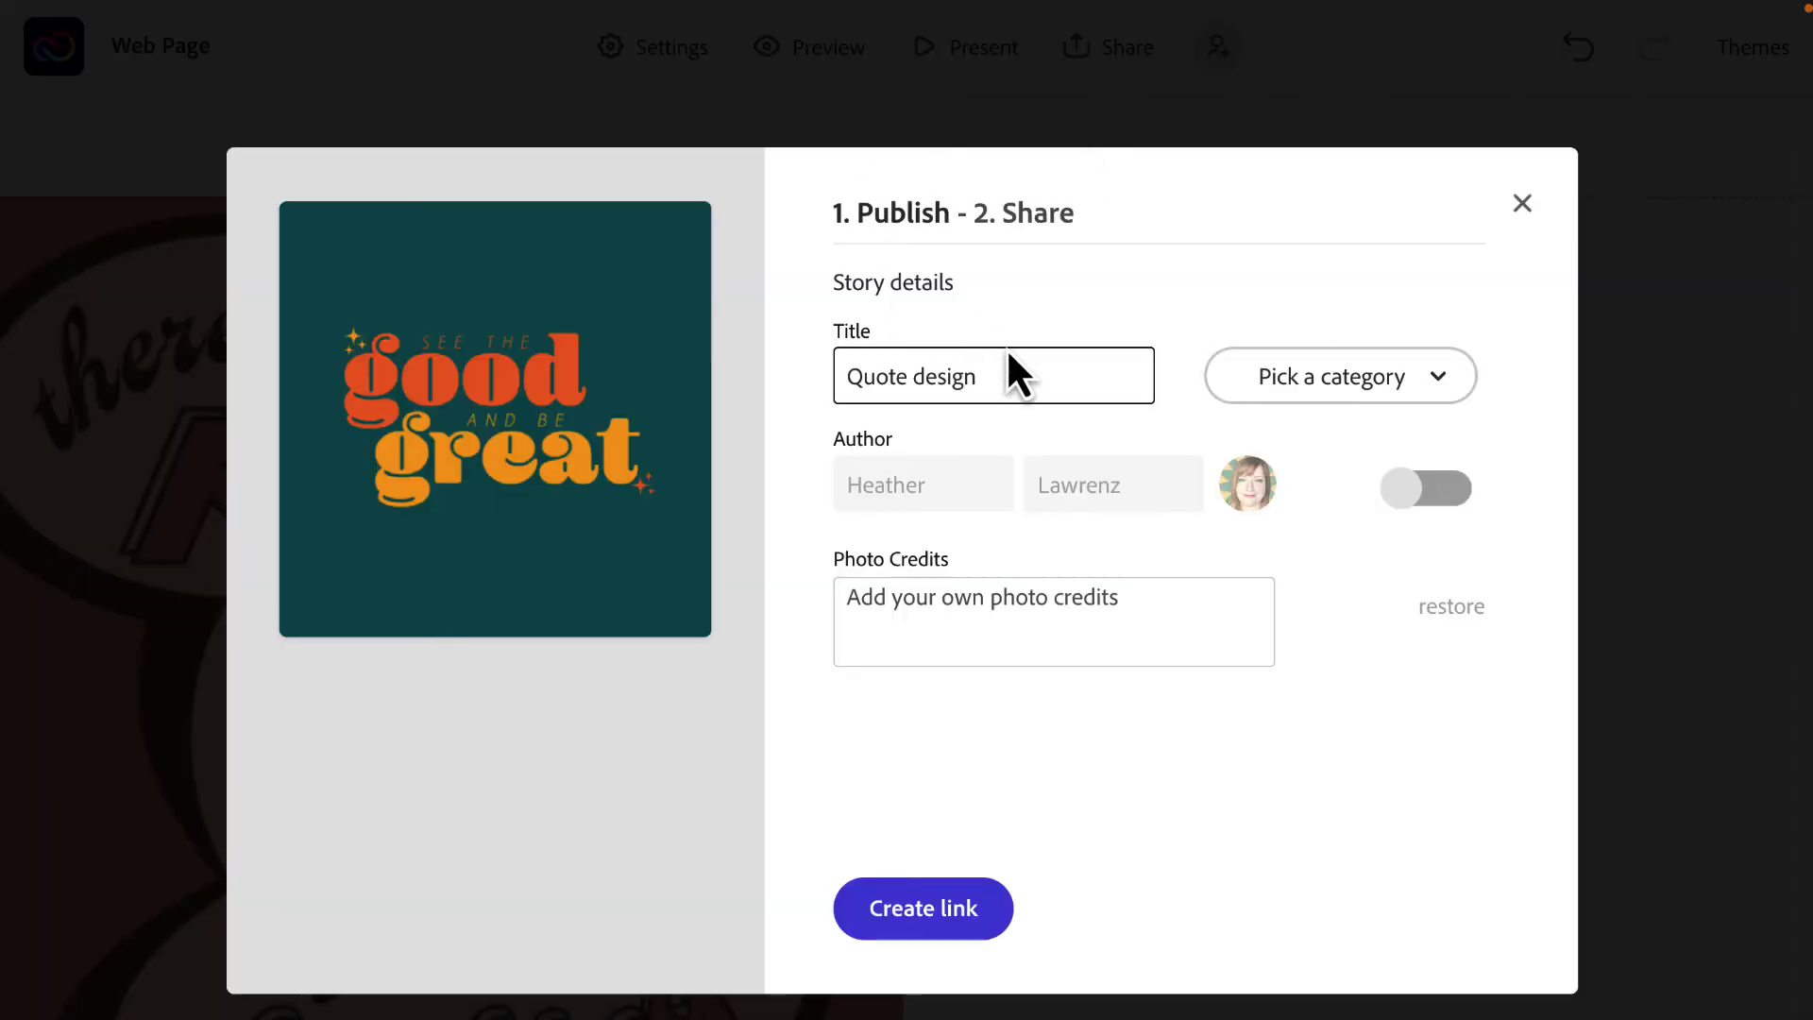
left_click(1345, 391)
left_click(1320, 547)
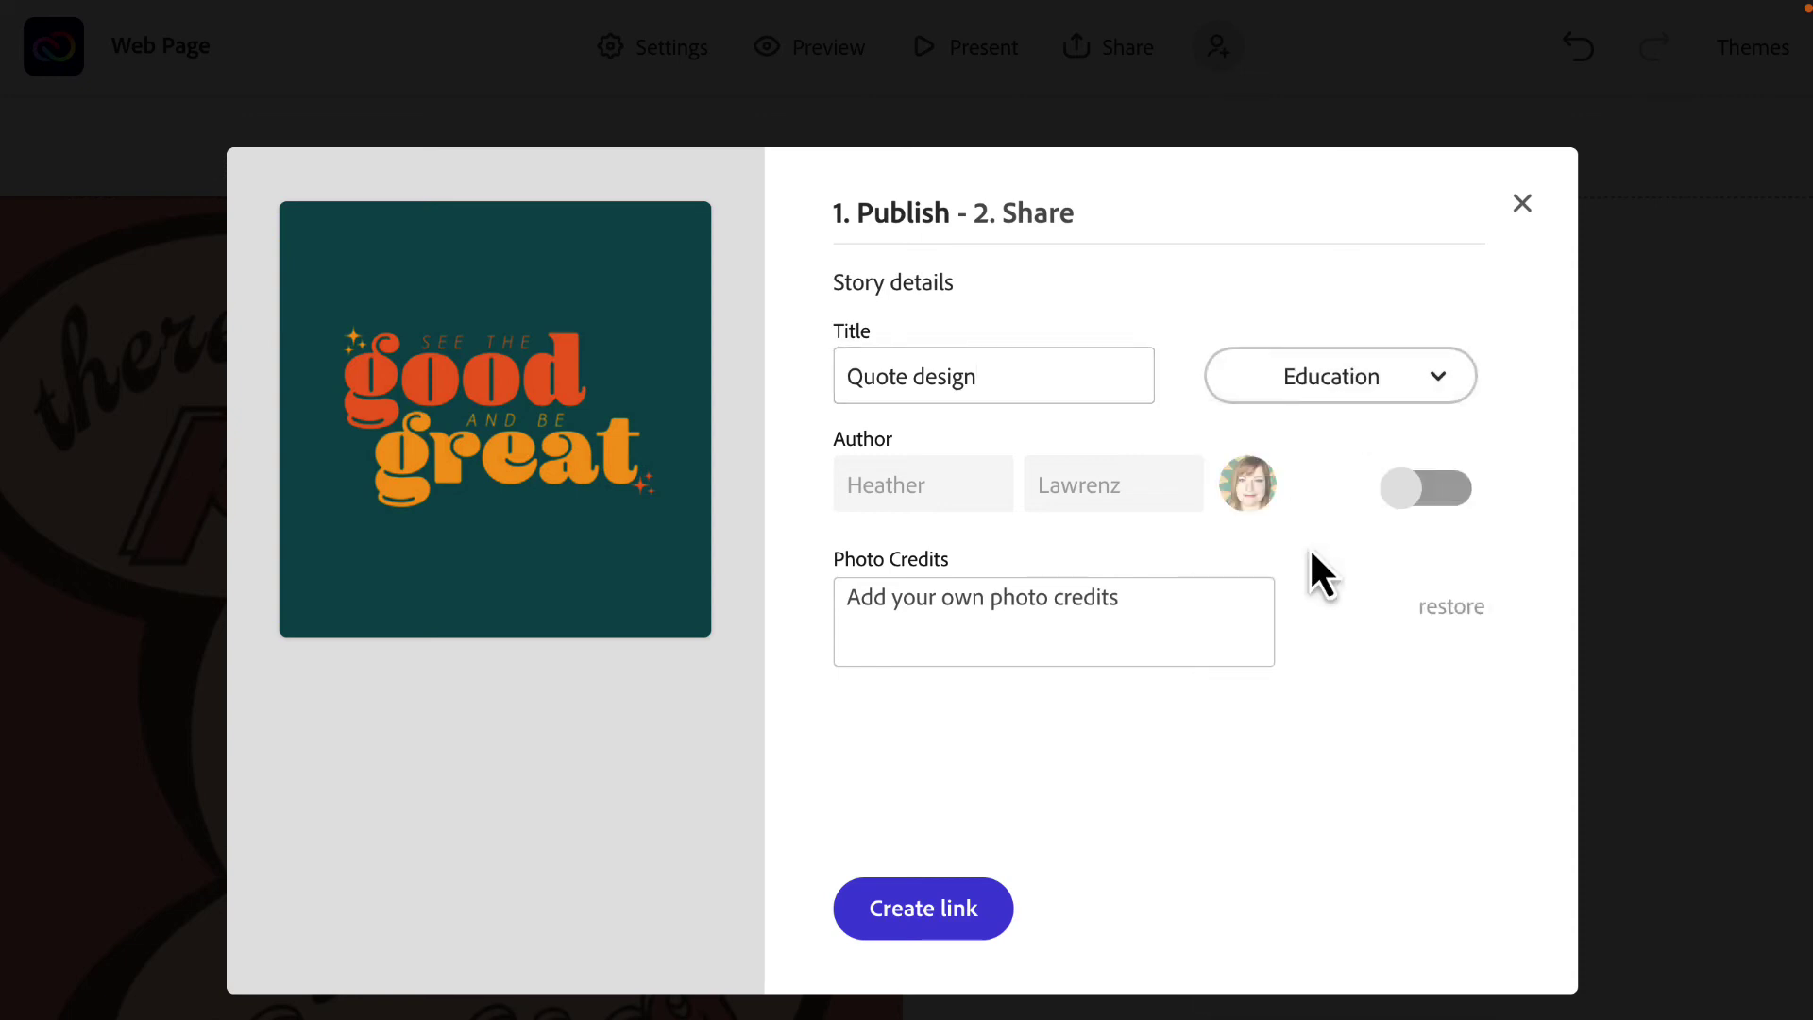
left_click(1428, 495)
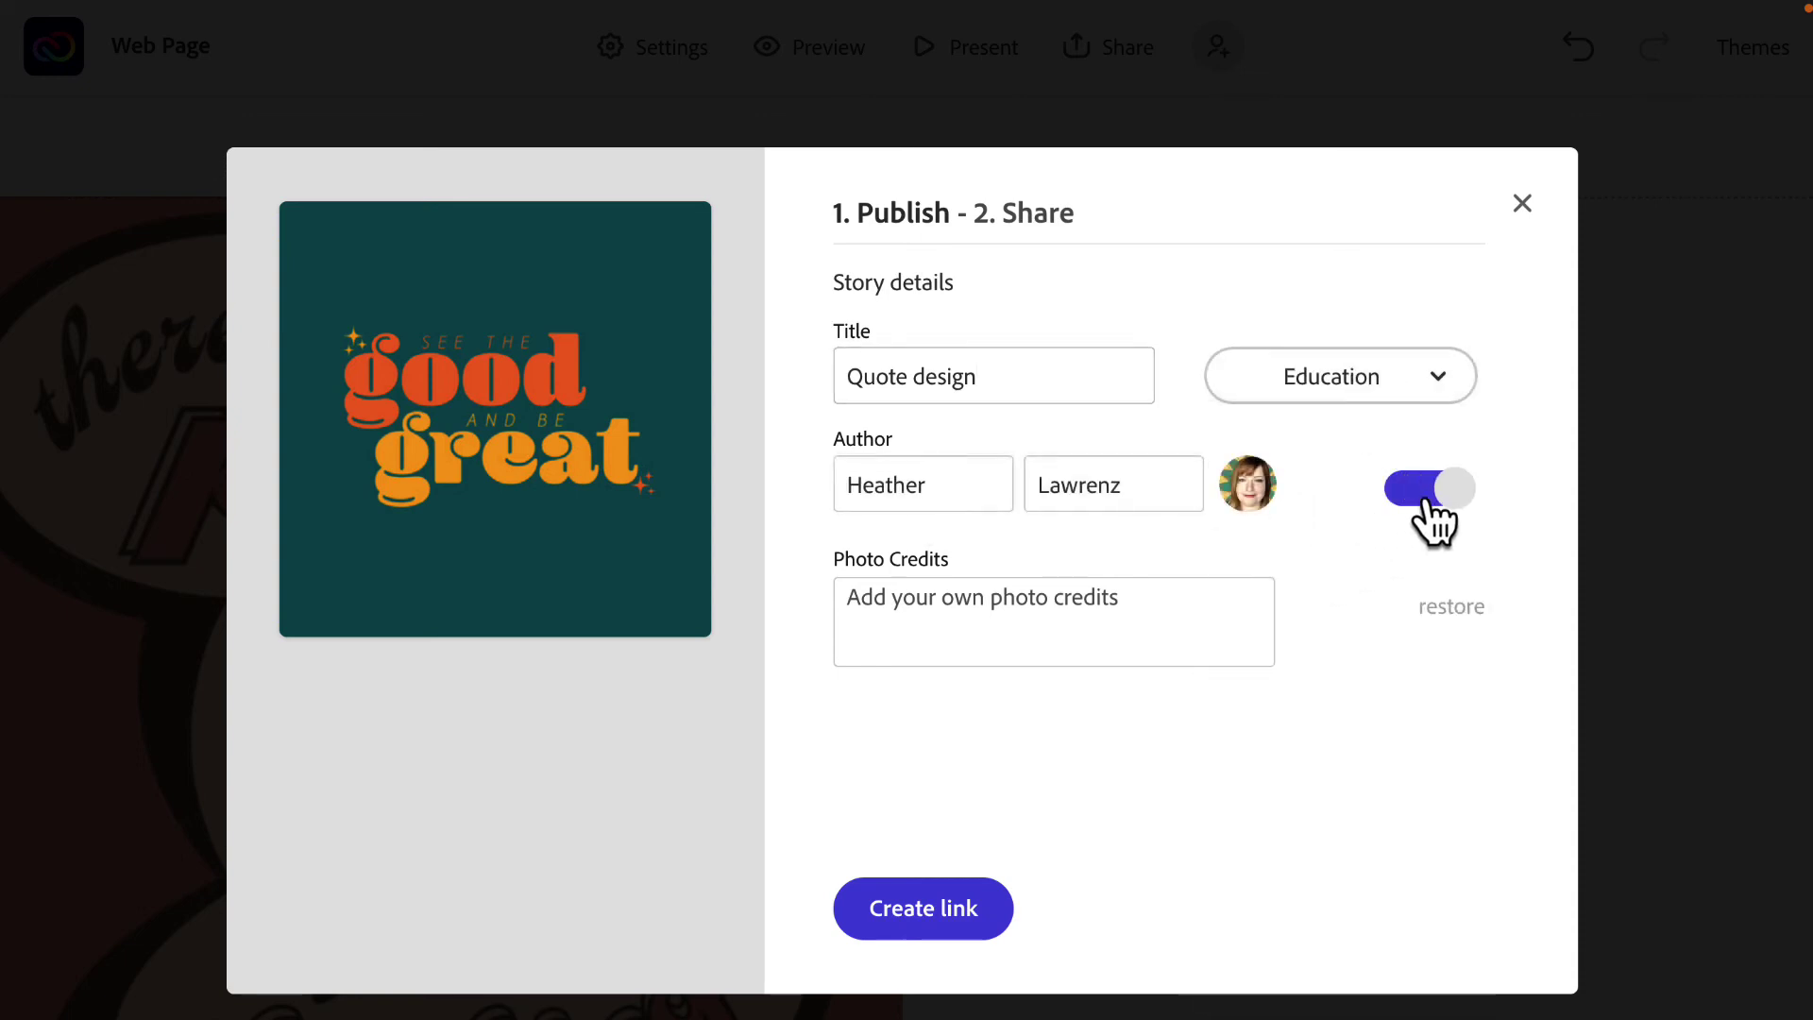
left_click(1033, 628)
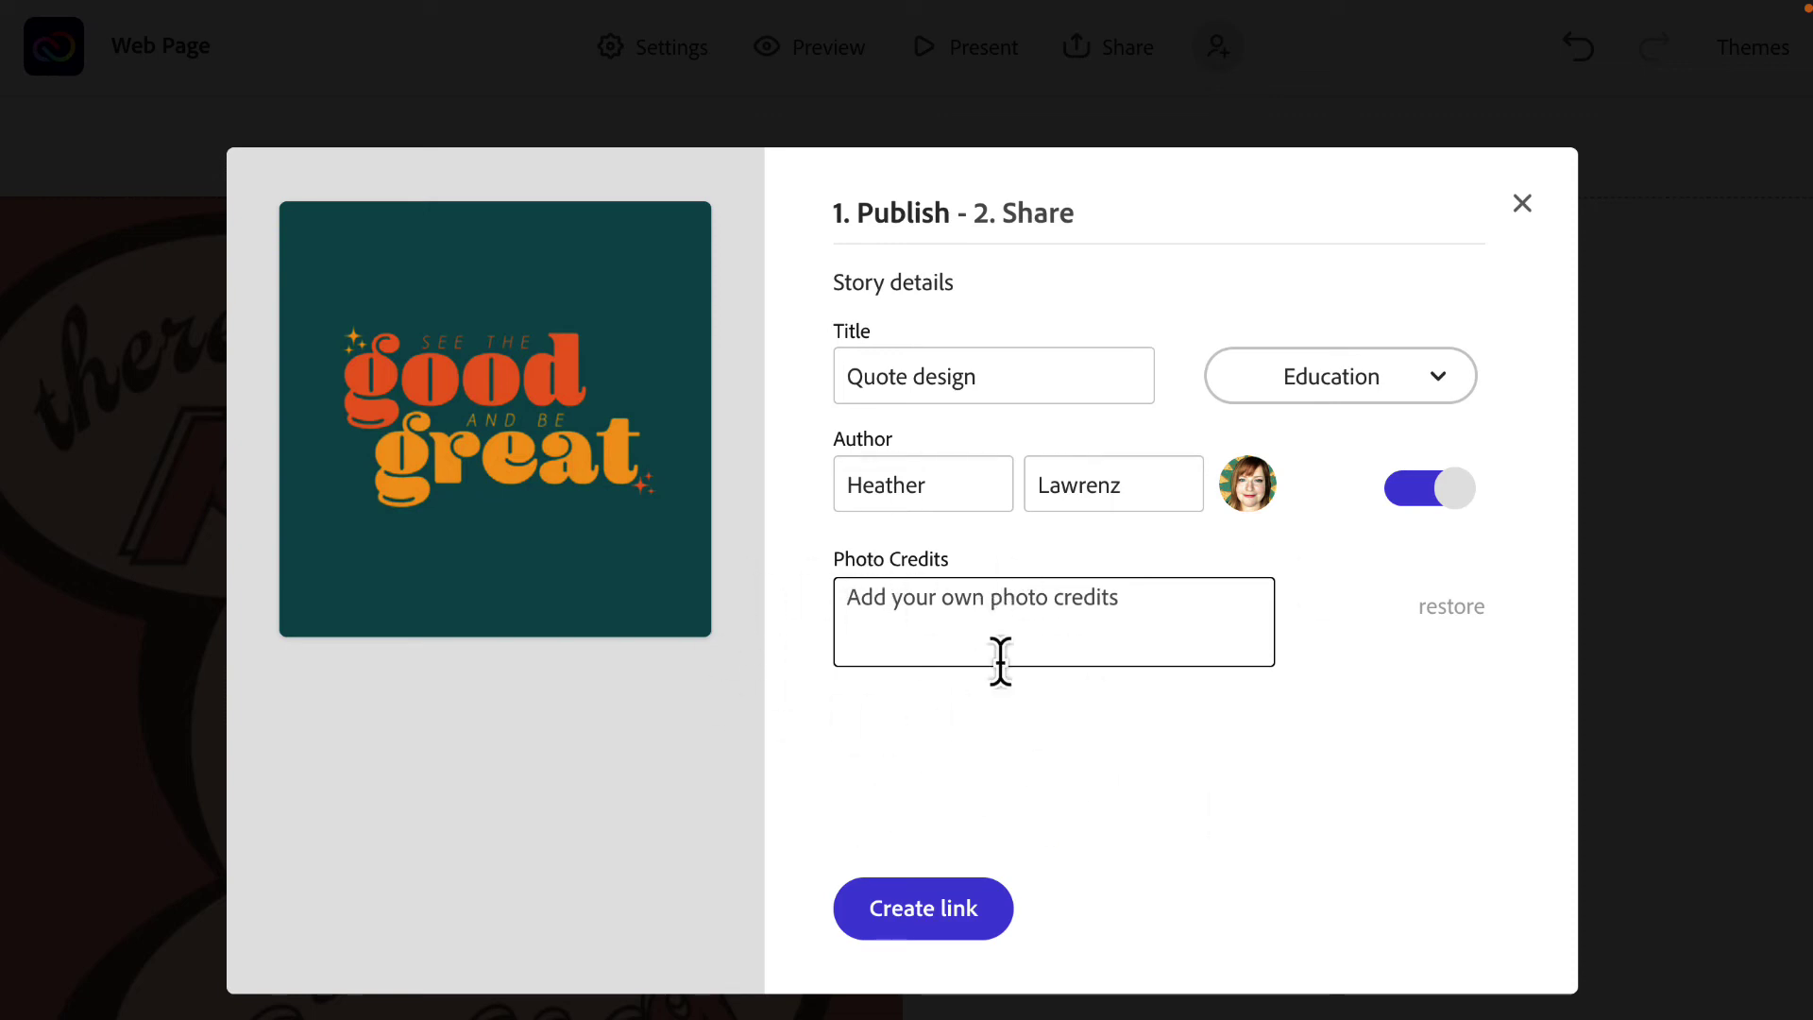
left_click(901, 897)
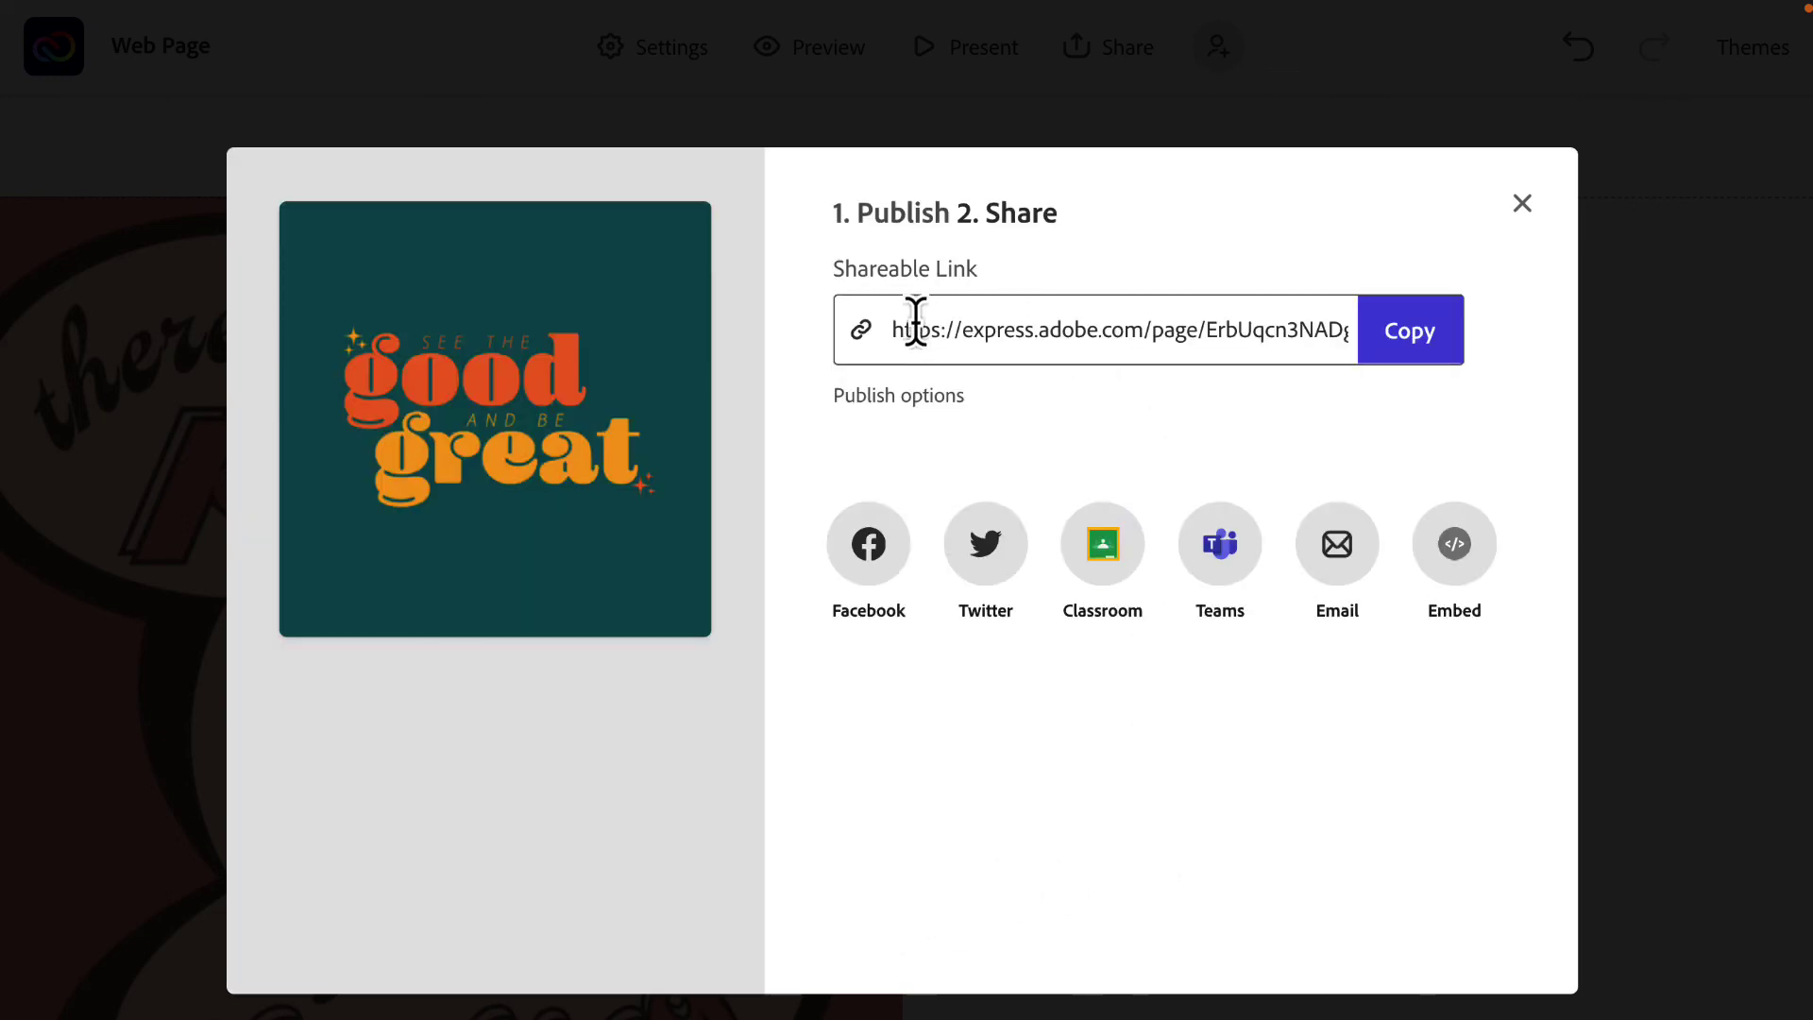
- Copy the shareable link, view the embed code, then close the publish dialog
left_click(1437, 325)
left_click(1466, 583)
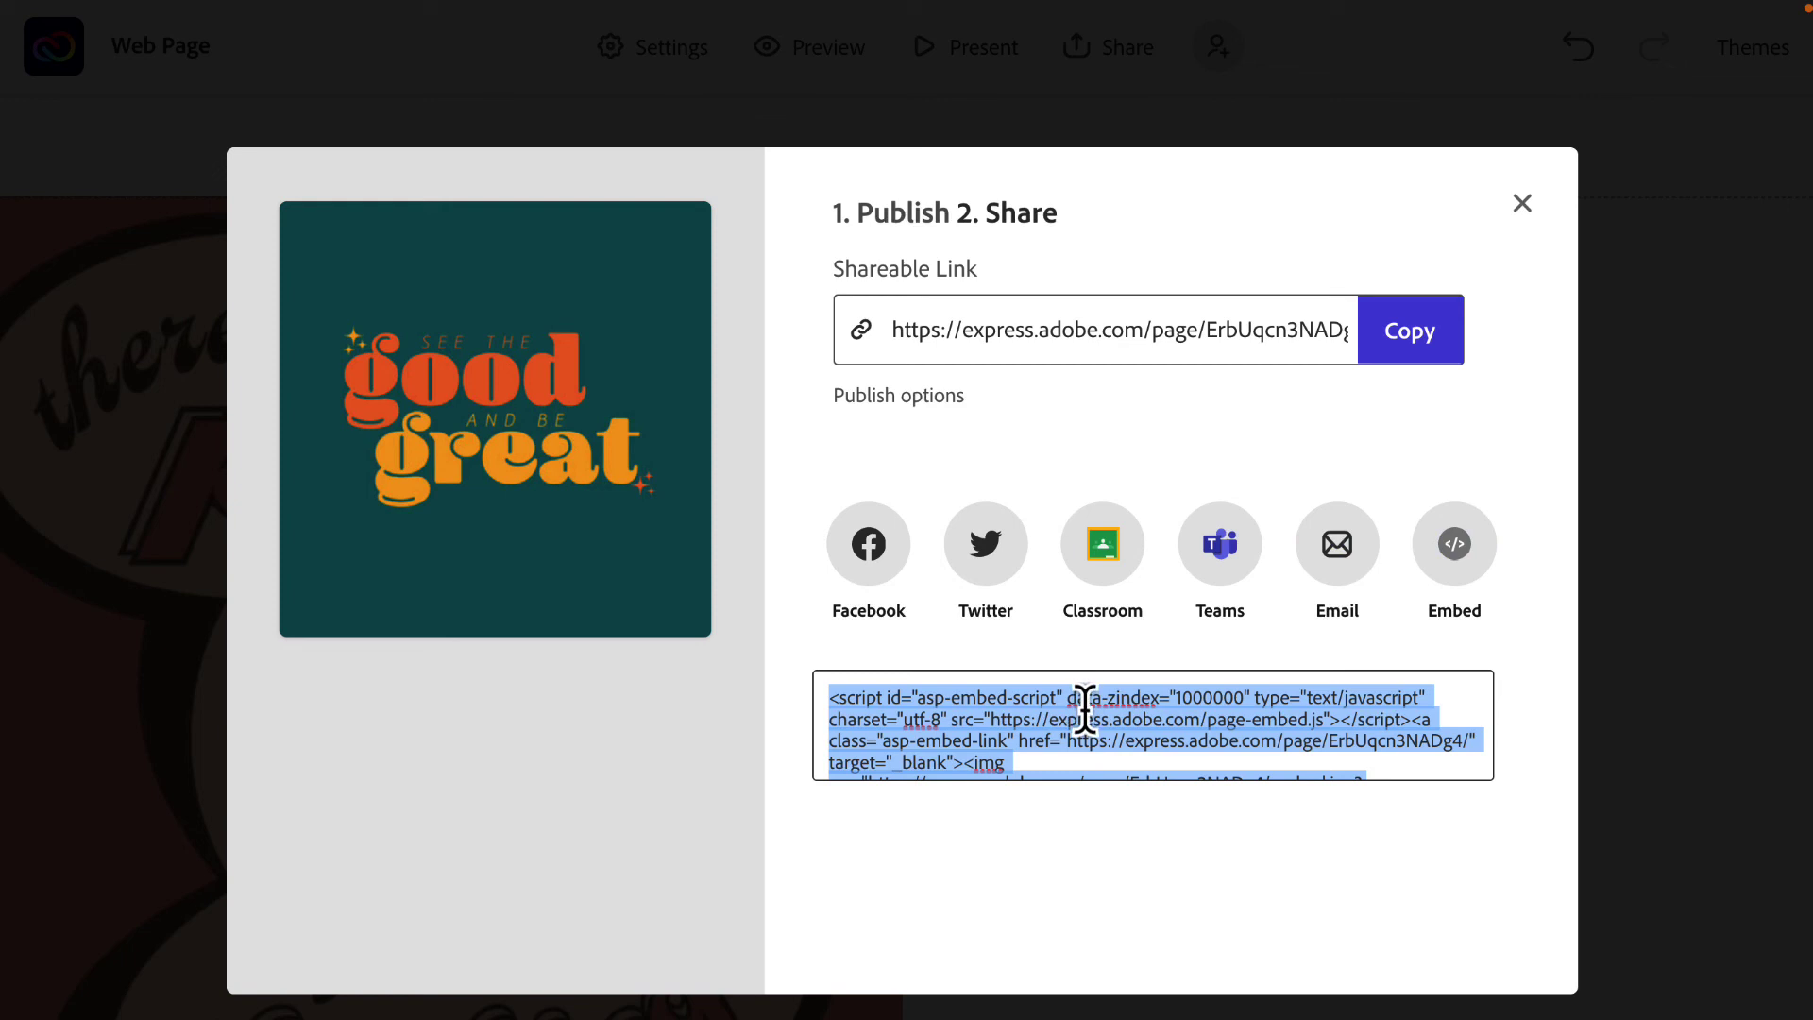
left_click(1520, 209)
- Select the pink clock glideshow and delete the entire glideshow, confirming the removal
scroll(1028, 469, "up", 8)
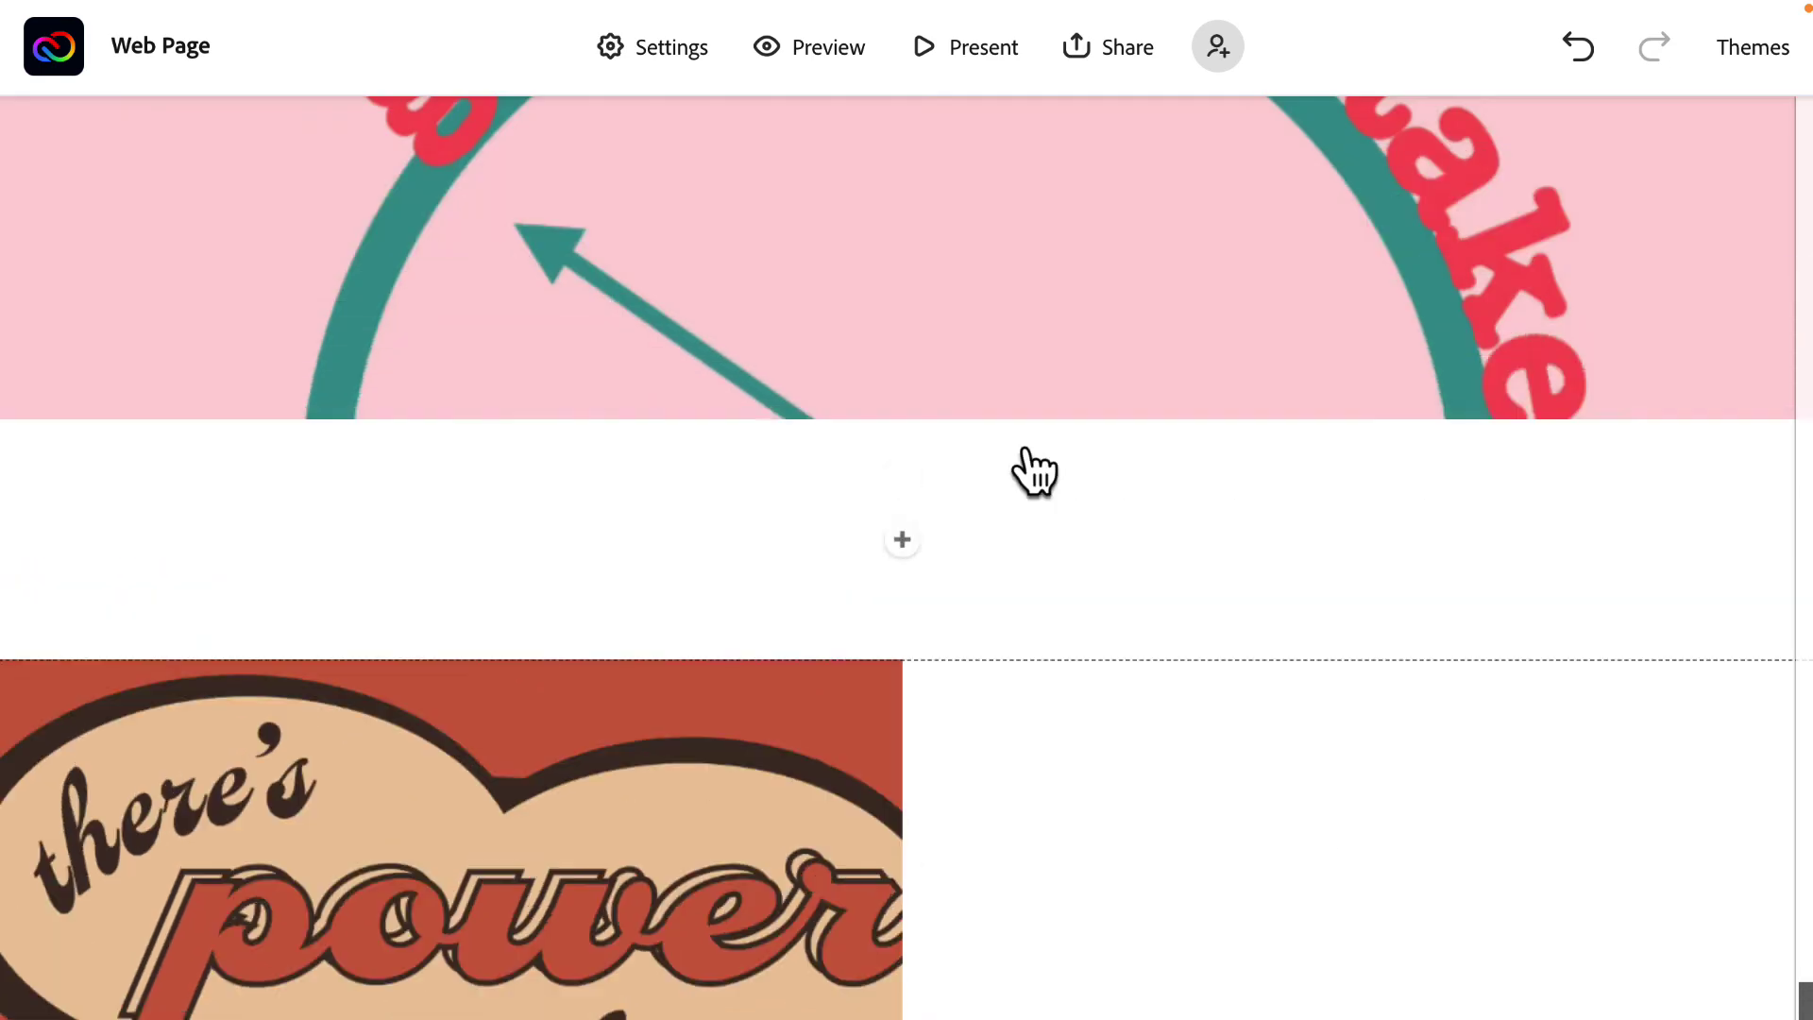
left_click(1034, 469)
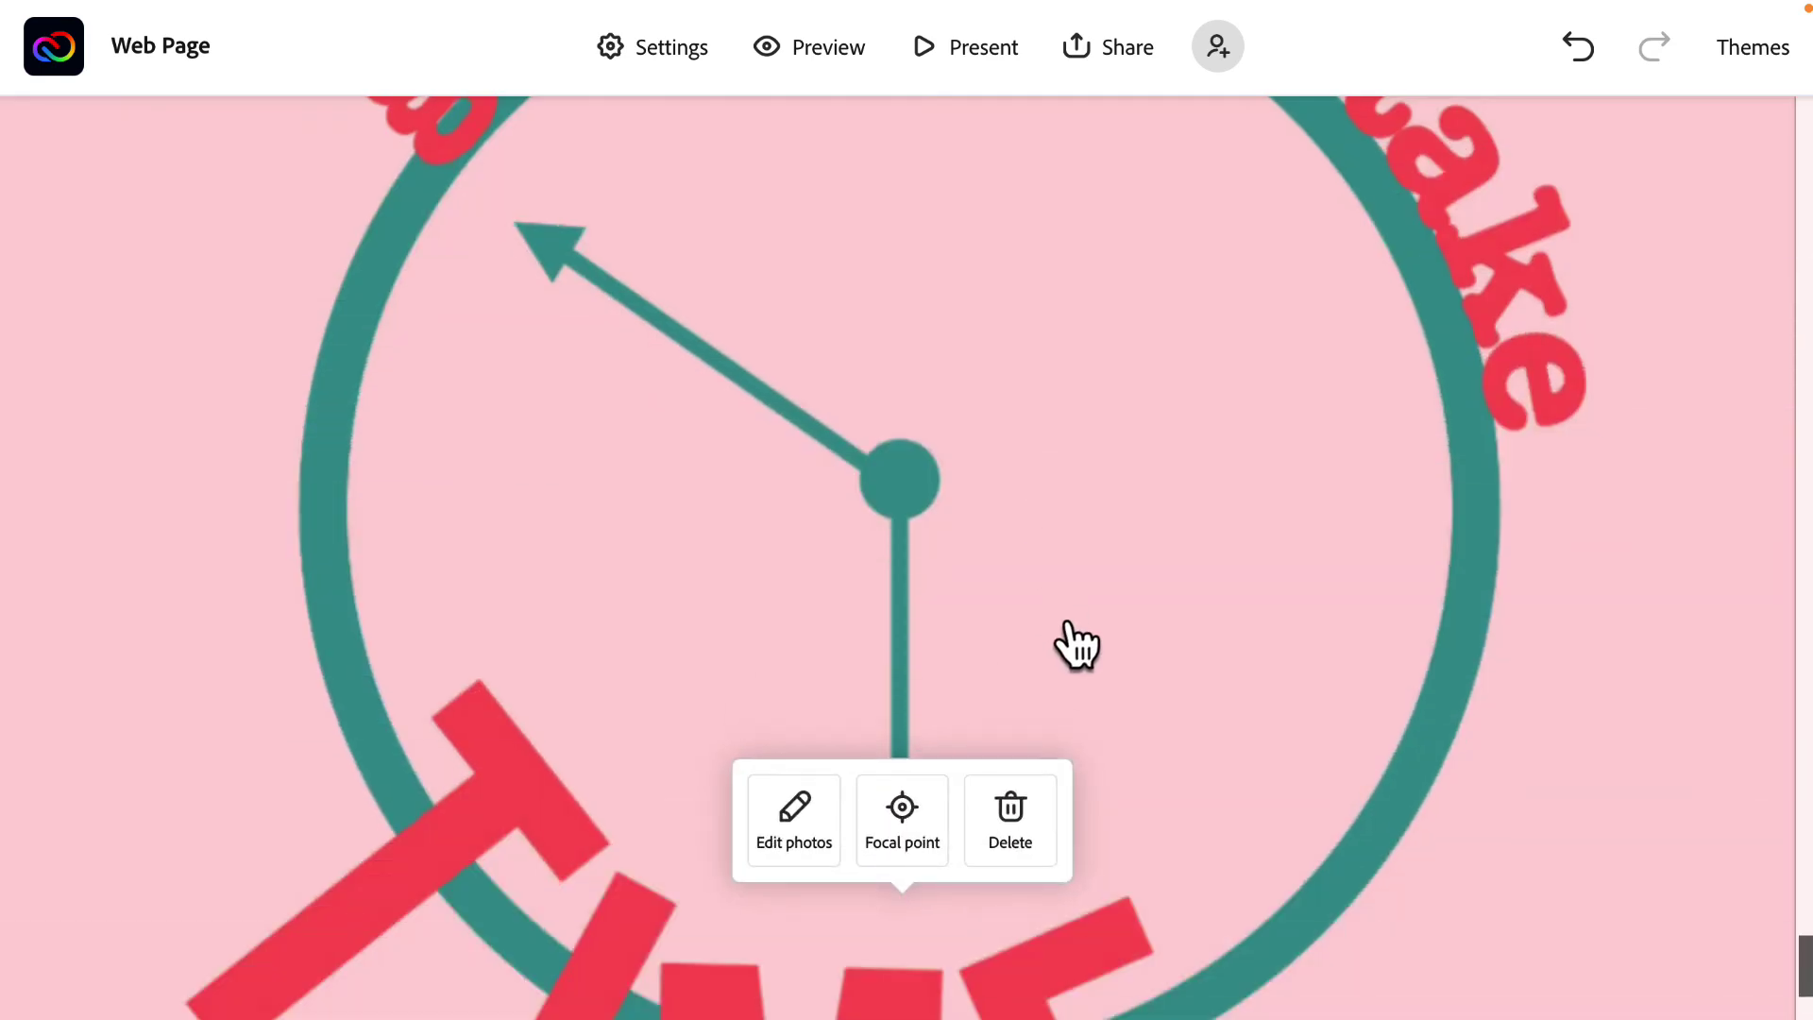
left_click(1017, 821)
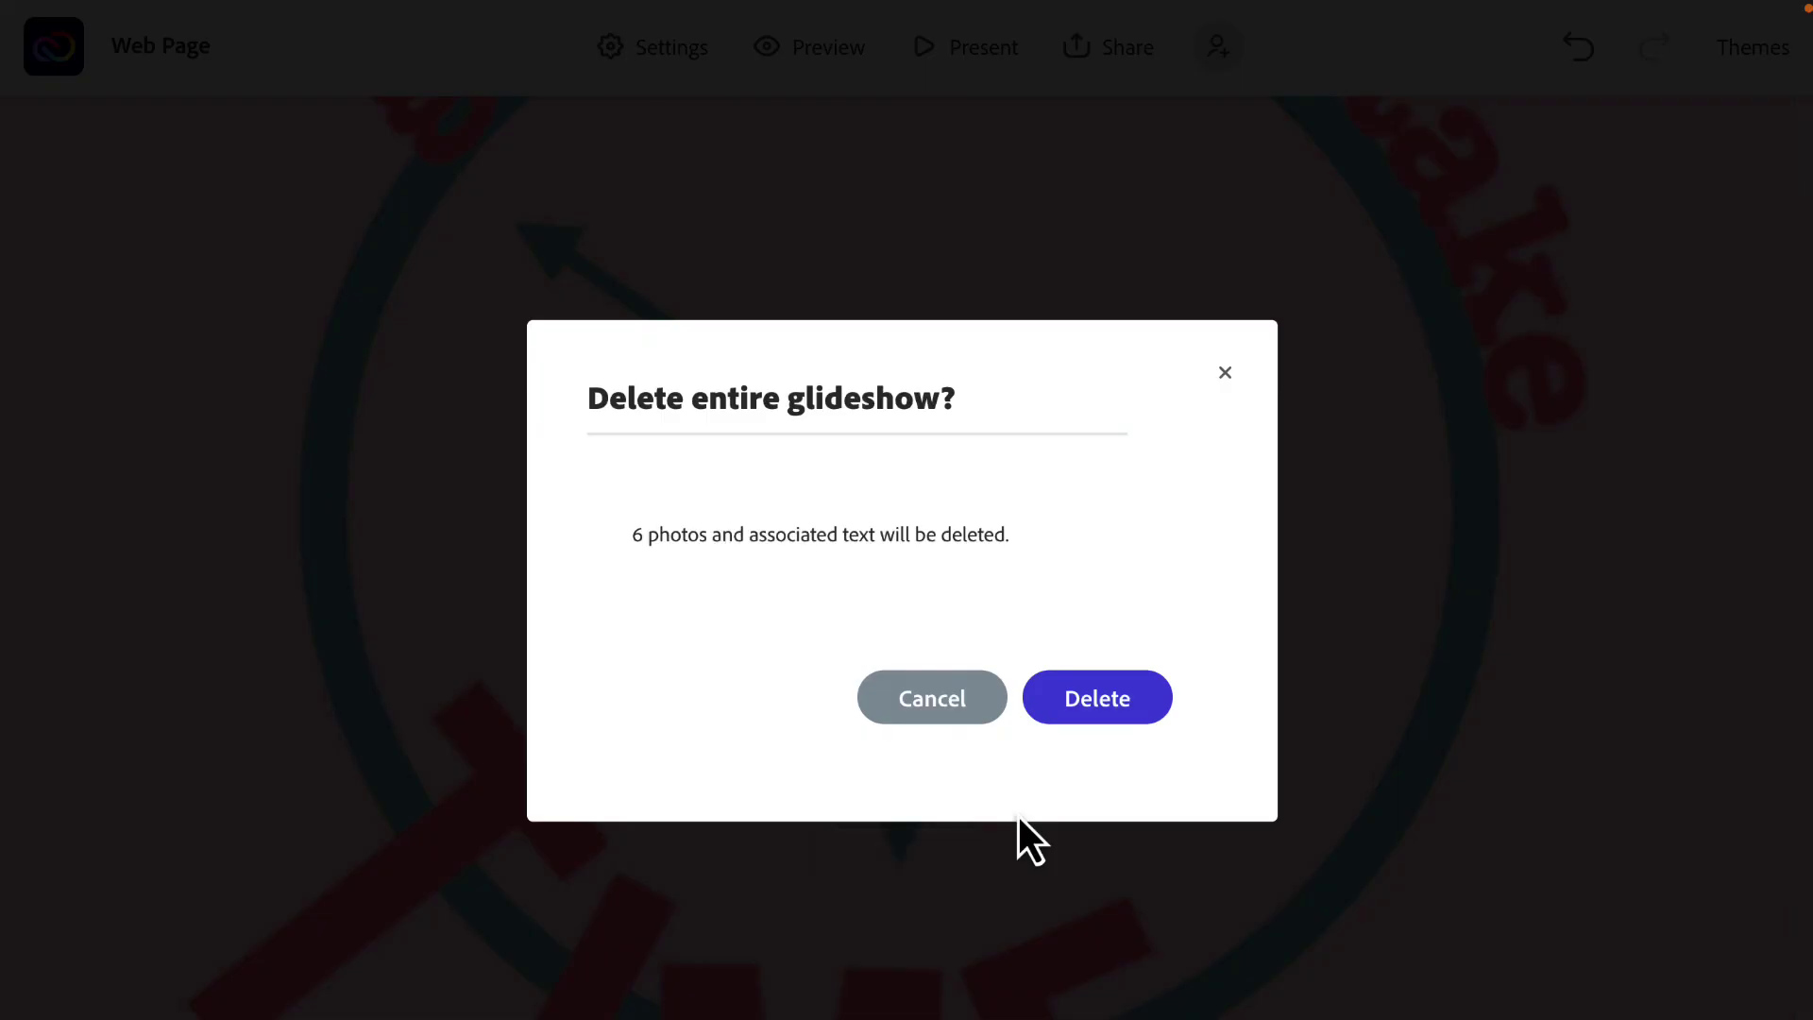
left_click(1100, 708)
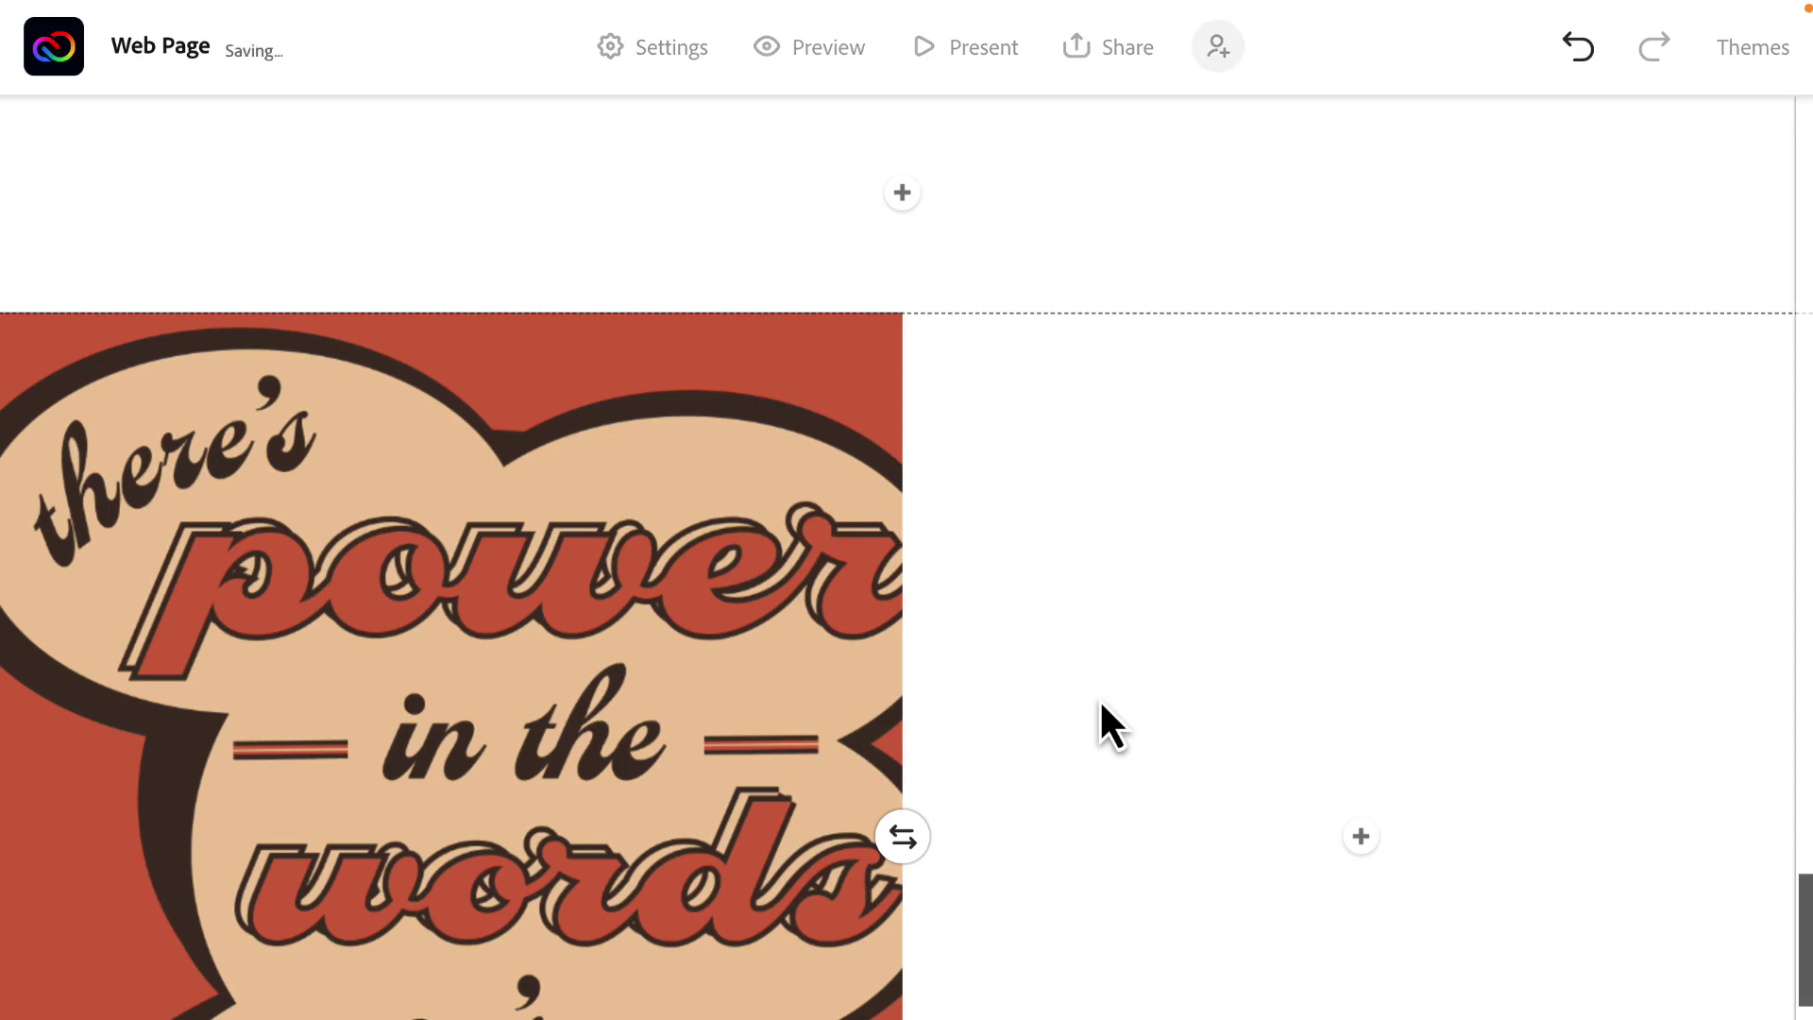
scroll(1099, 699, "up", 20)
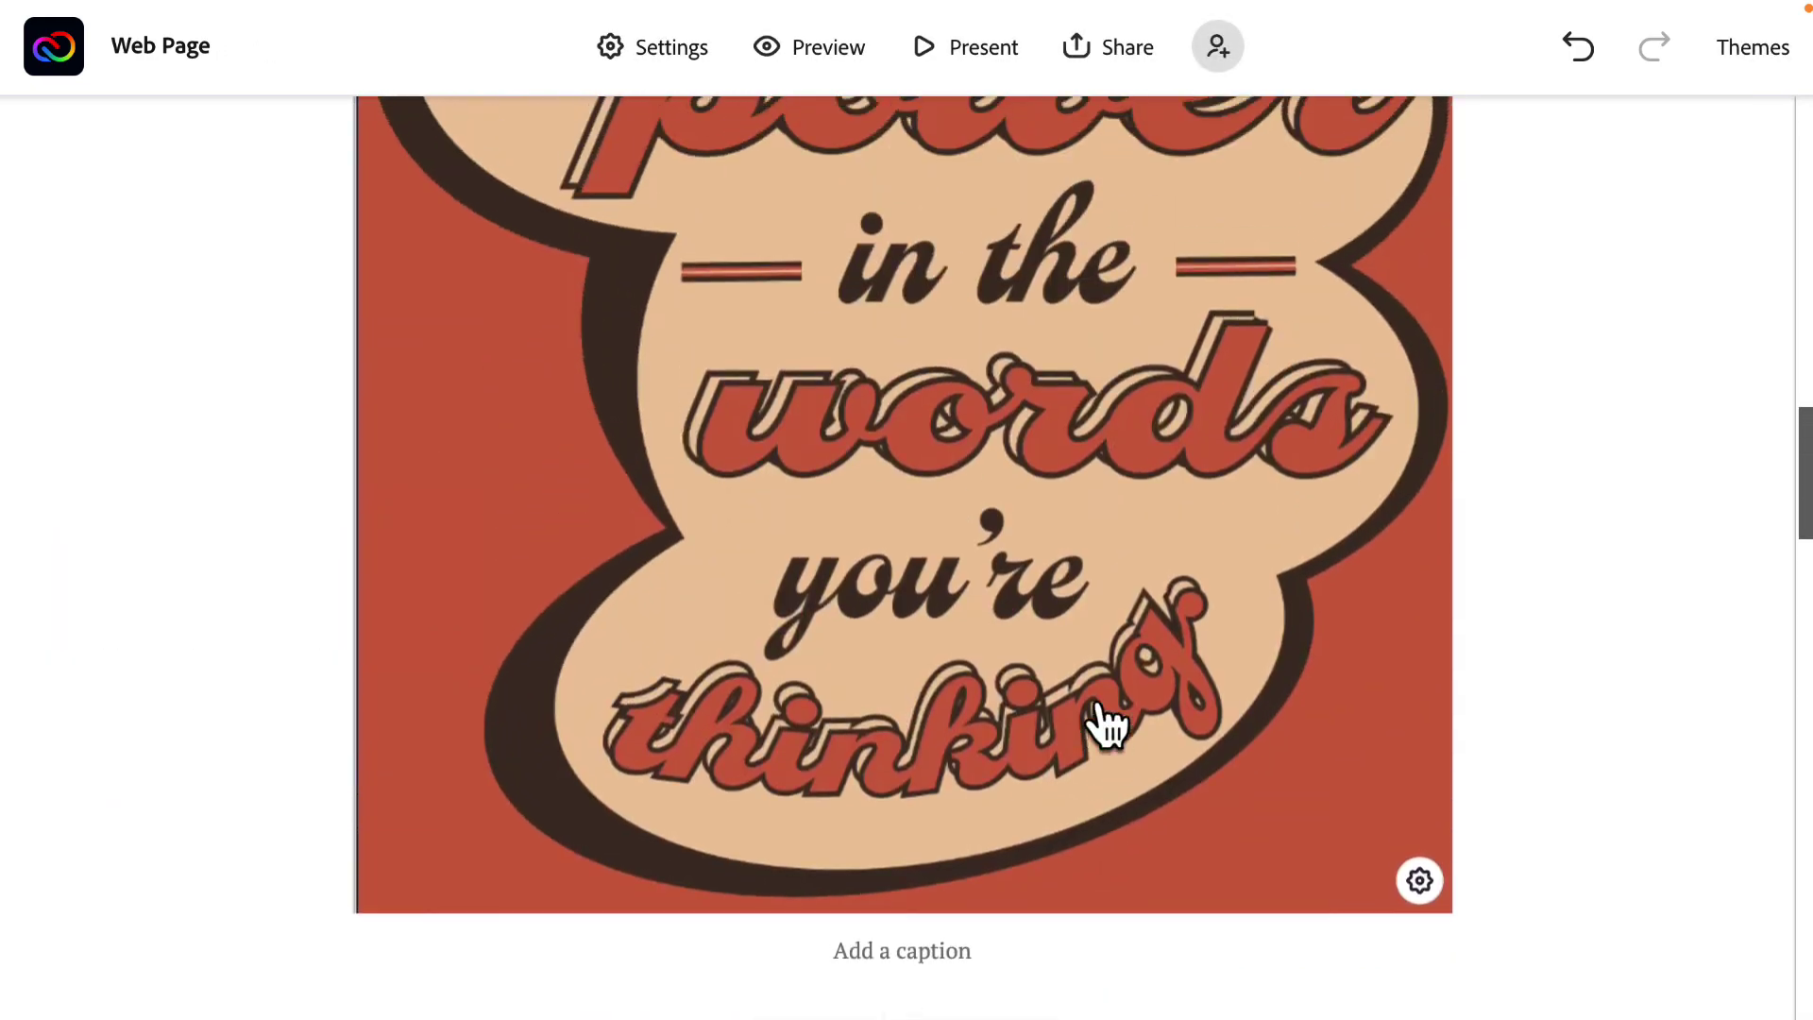
- Reopen Publish and share link and apply Update link for the pending changes
left_click(1095, 54)
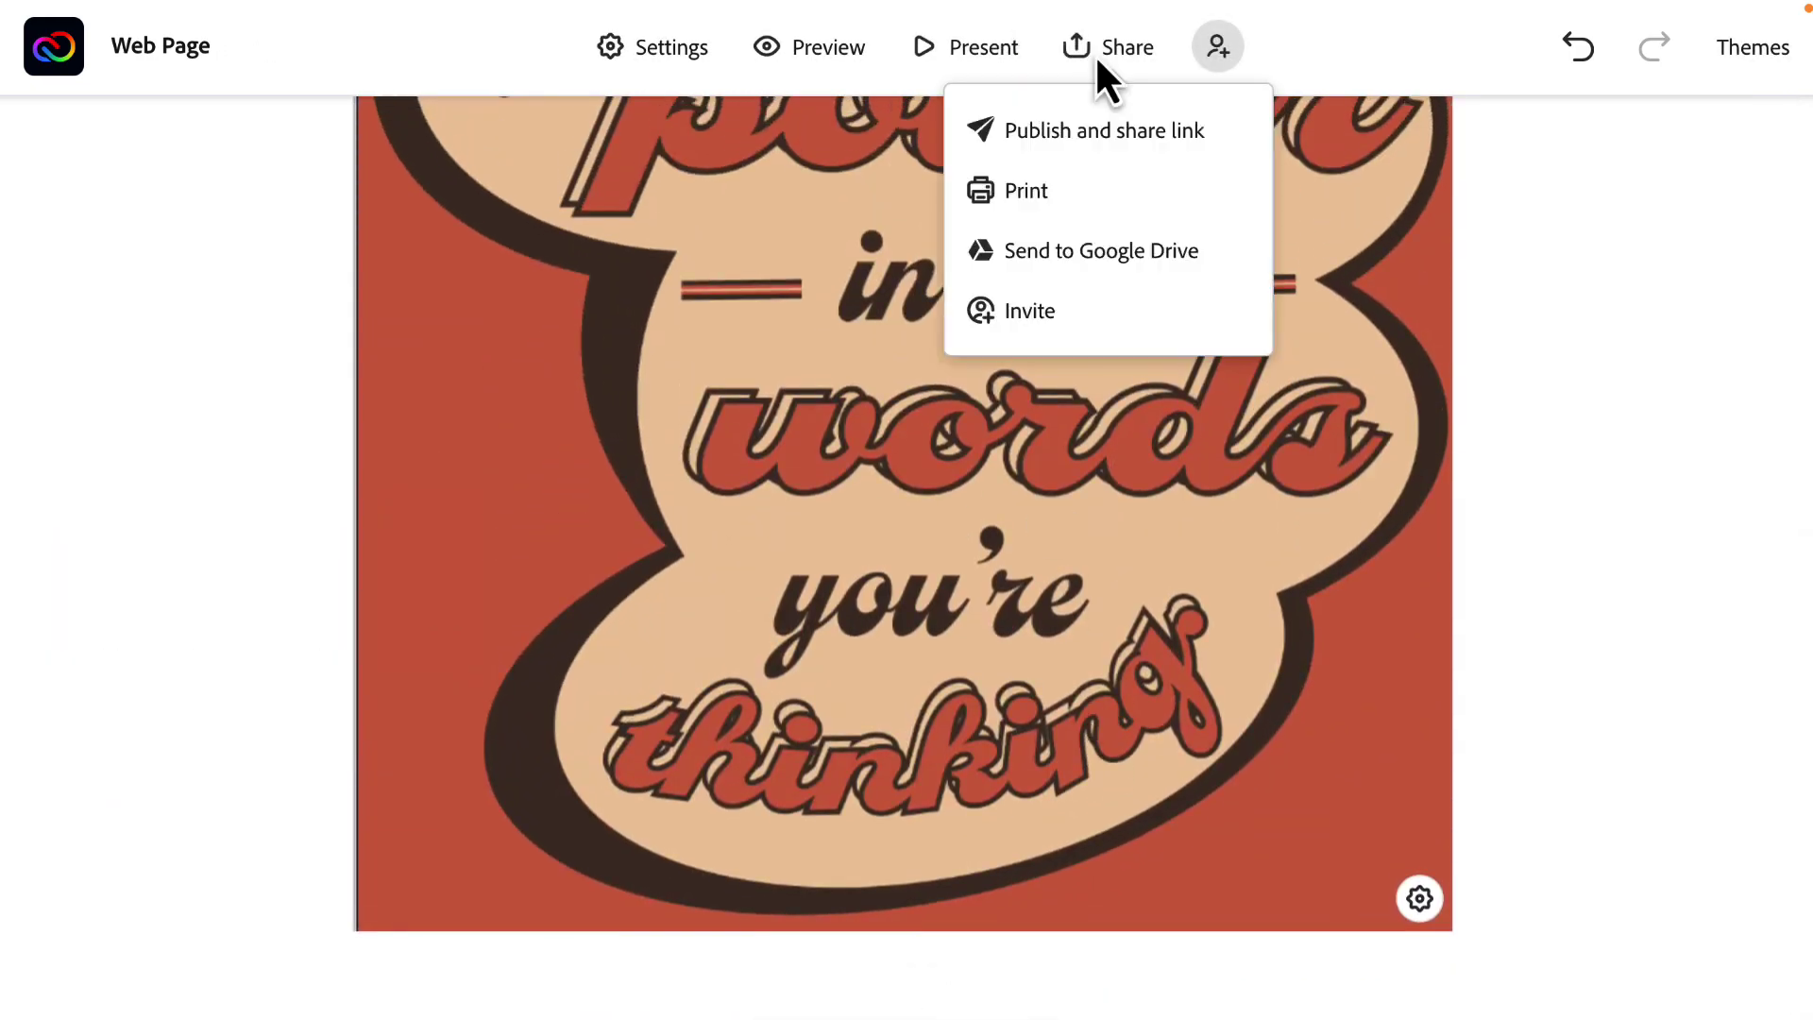
left_click(1065, 142)
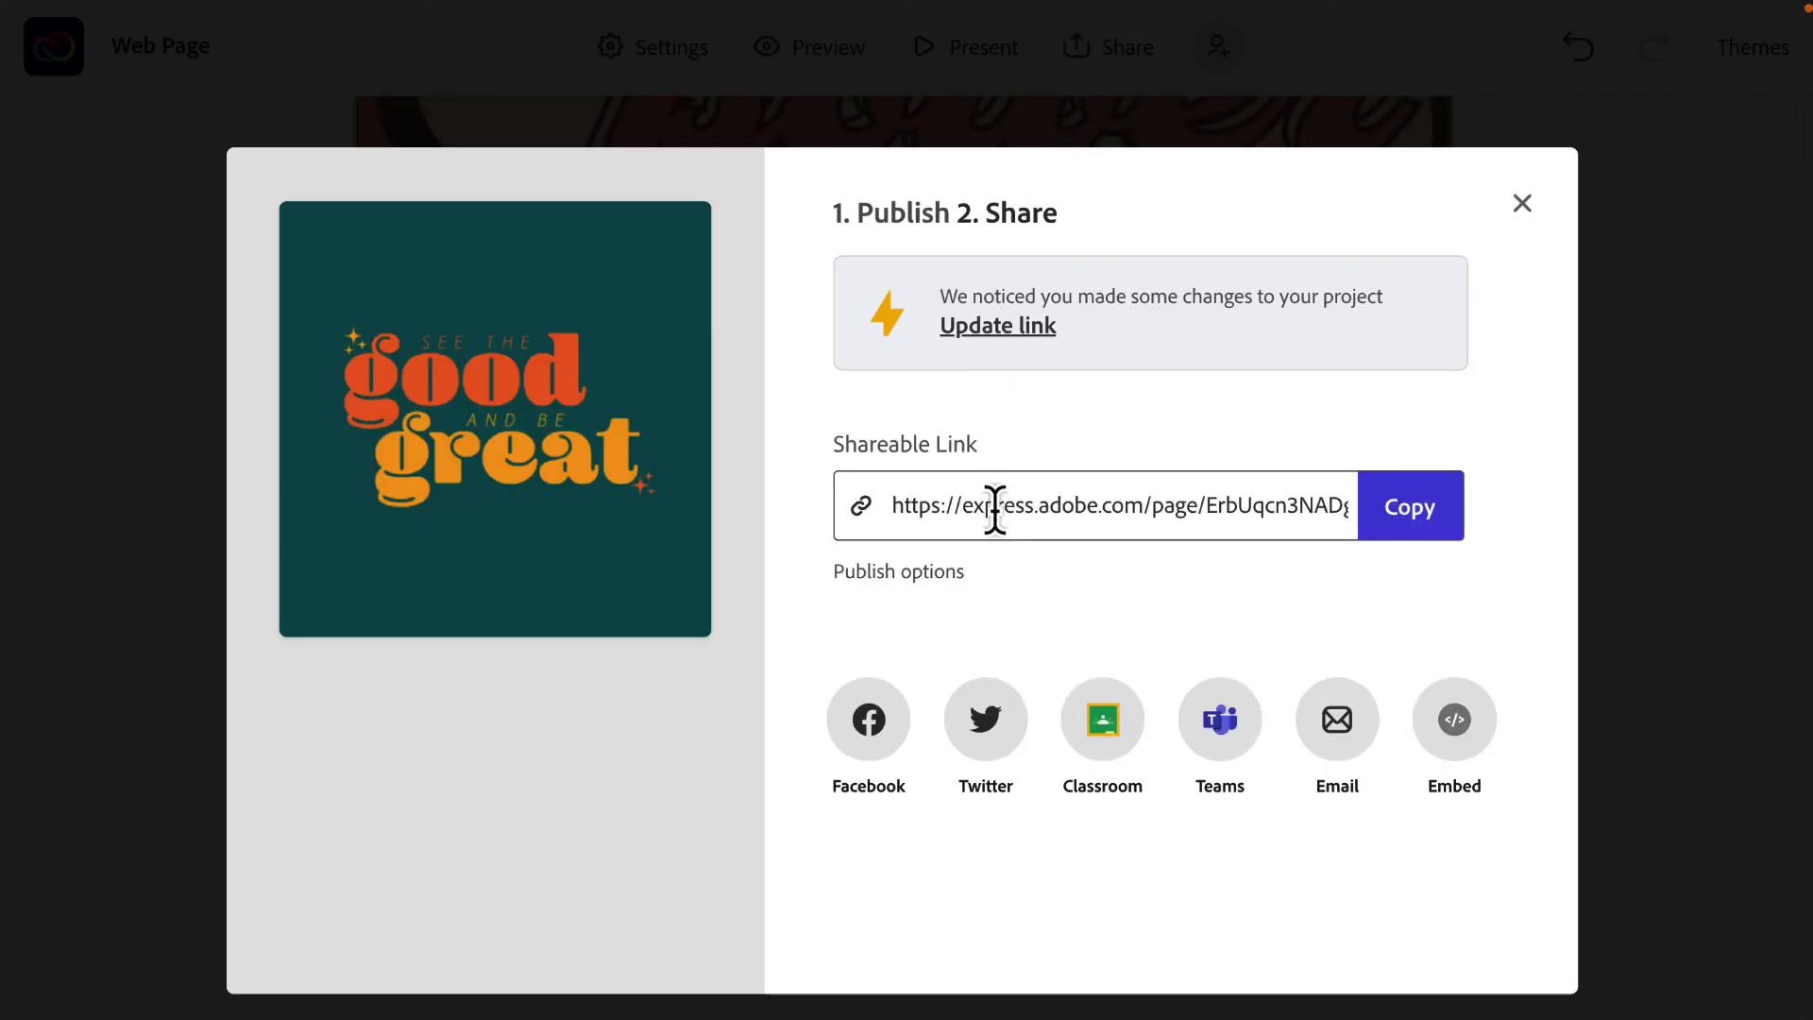
left_click(1007, 331)
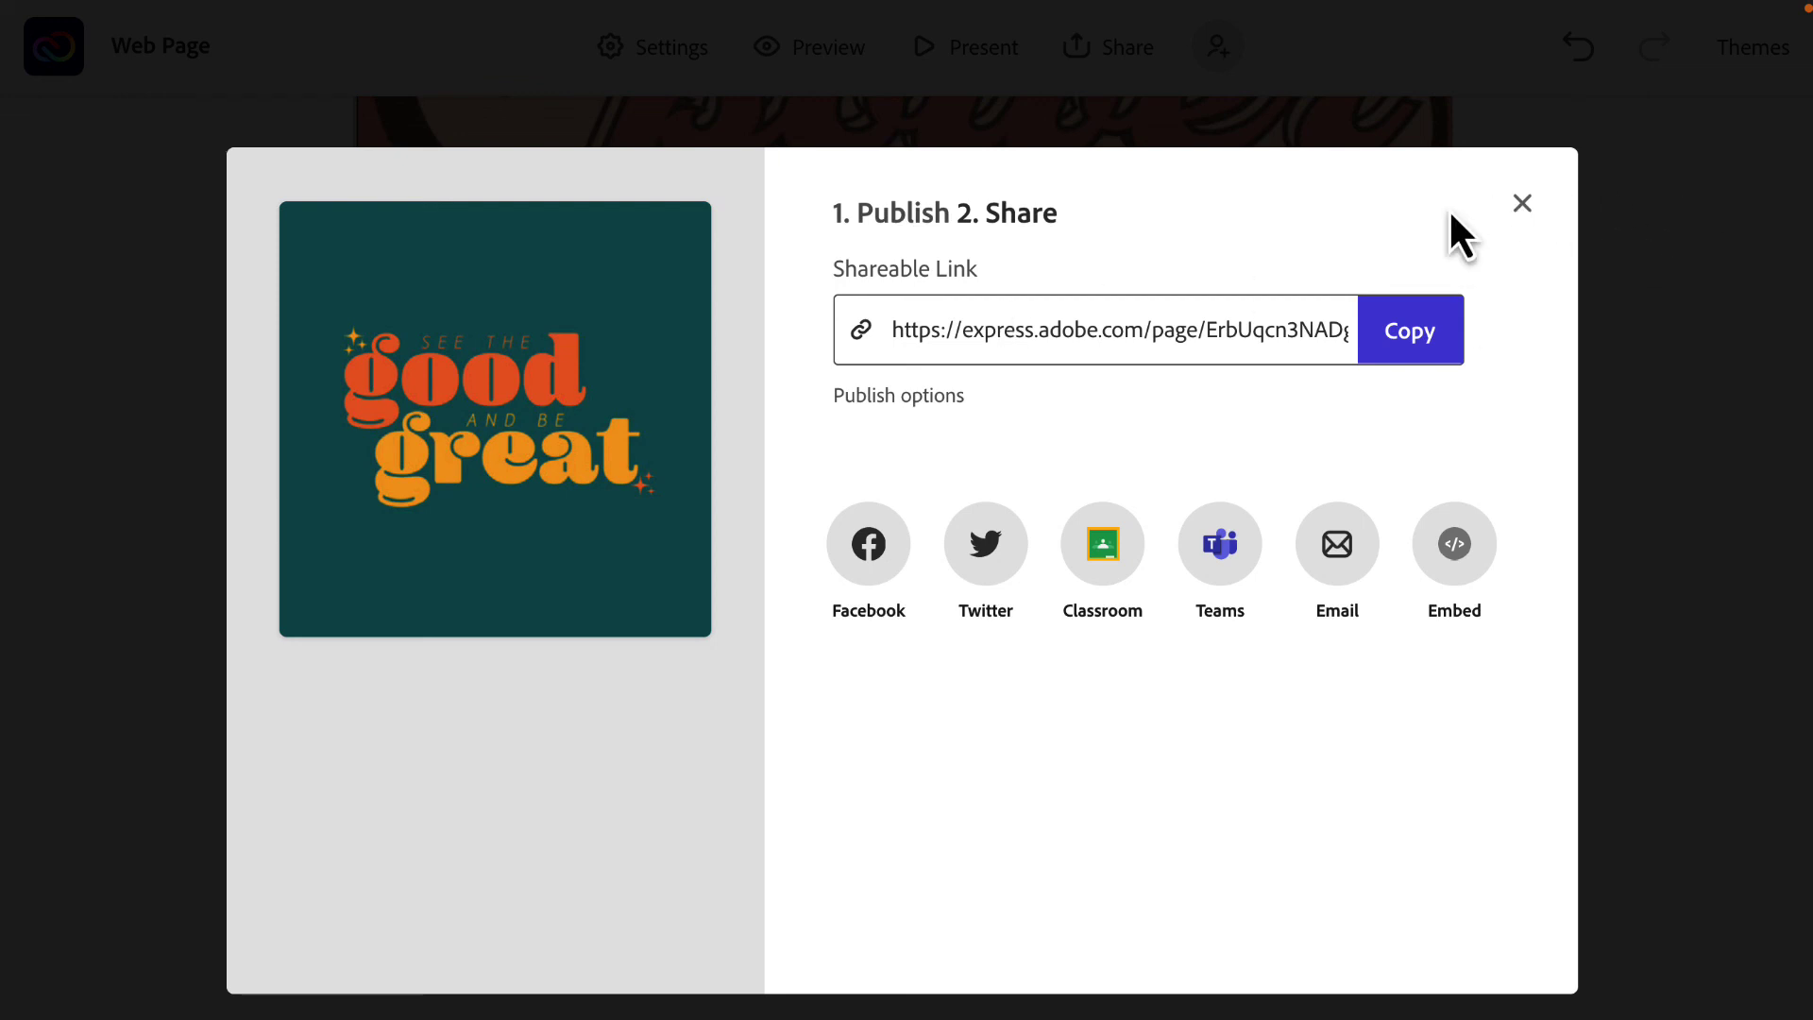
- Close the publish dialog and copy the project's edit-access link from the invite panel
left_click(1521, 209)
left_click(1225, 51)
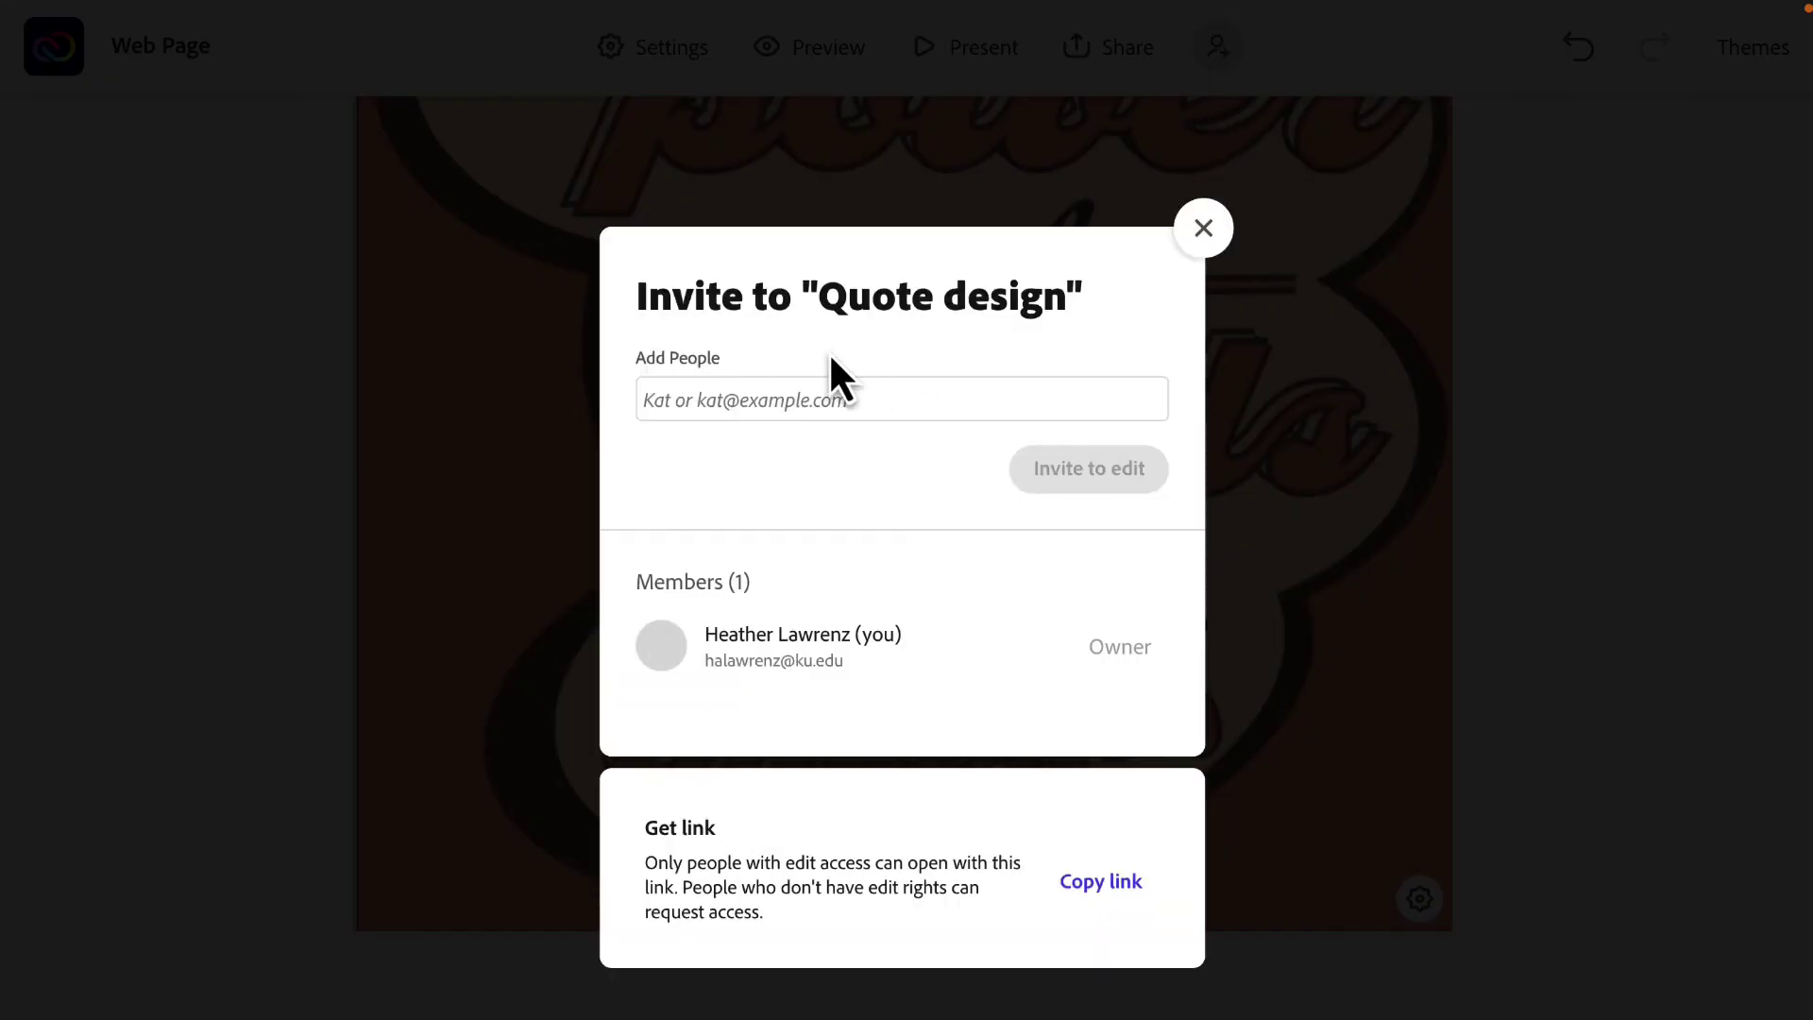
left_click(788, 399)
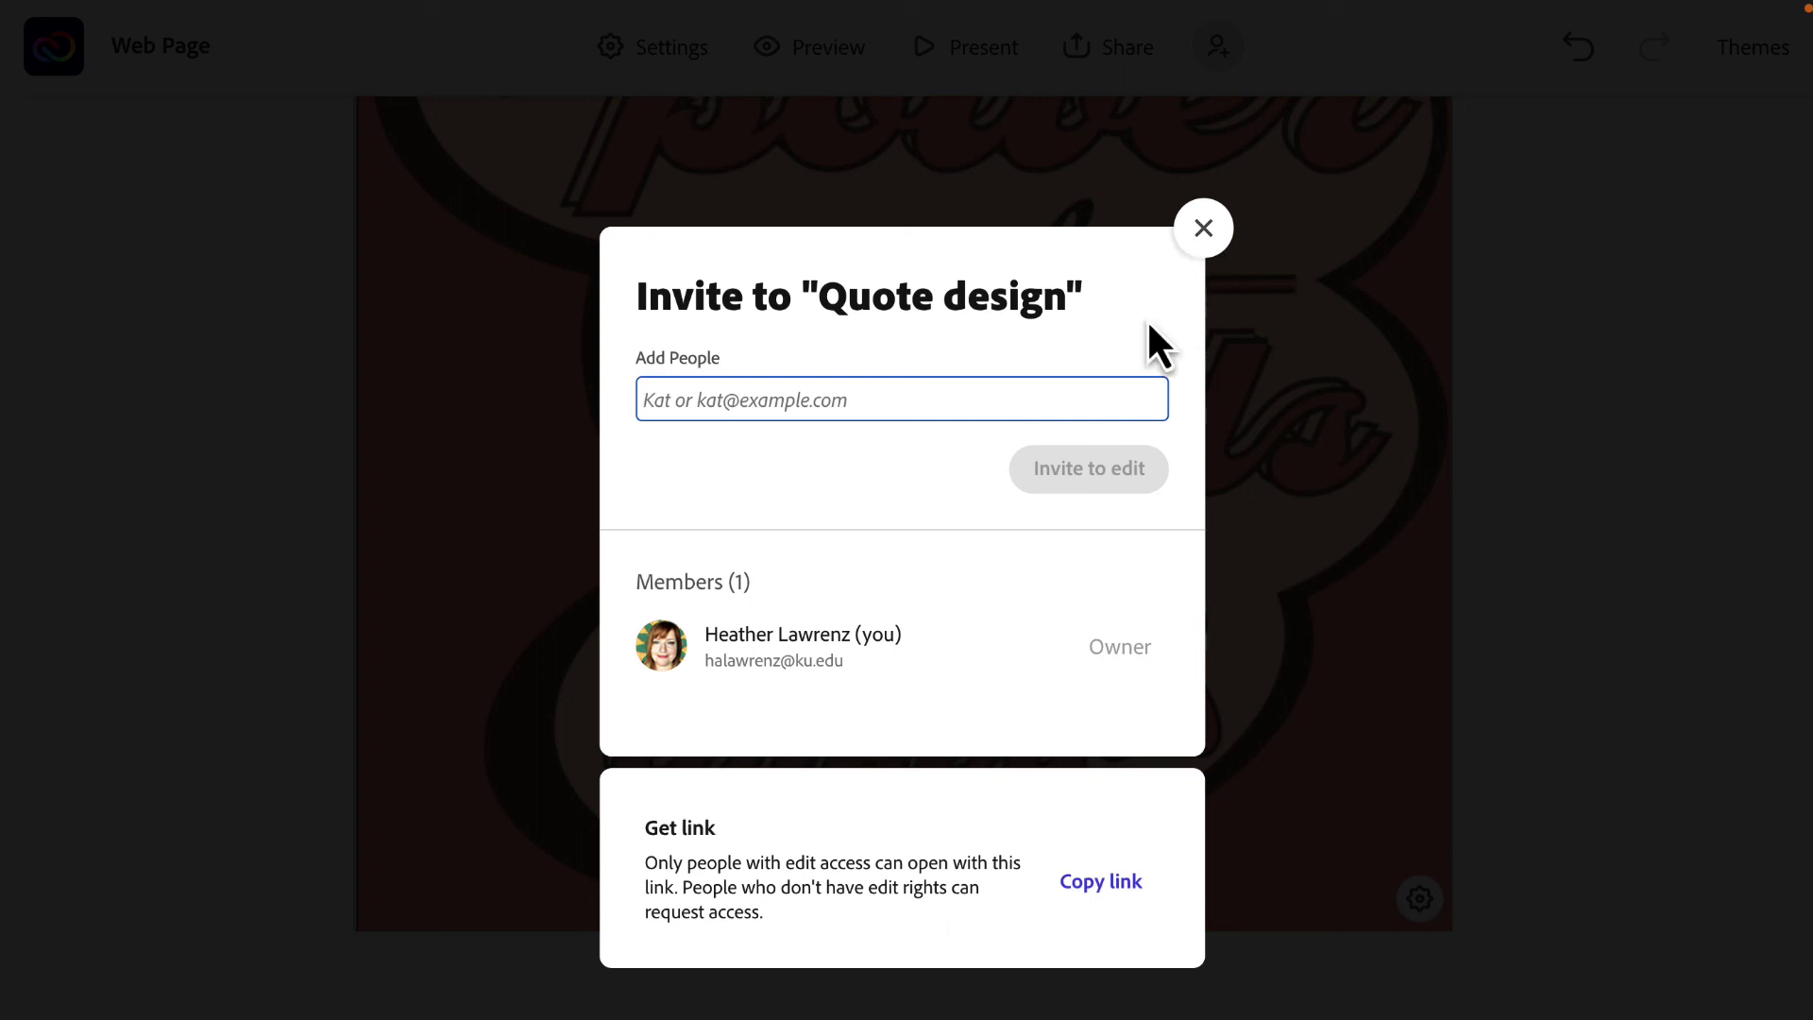
left_click(1095, 883)
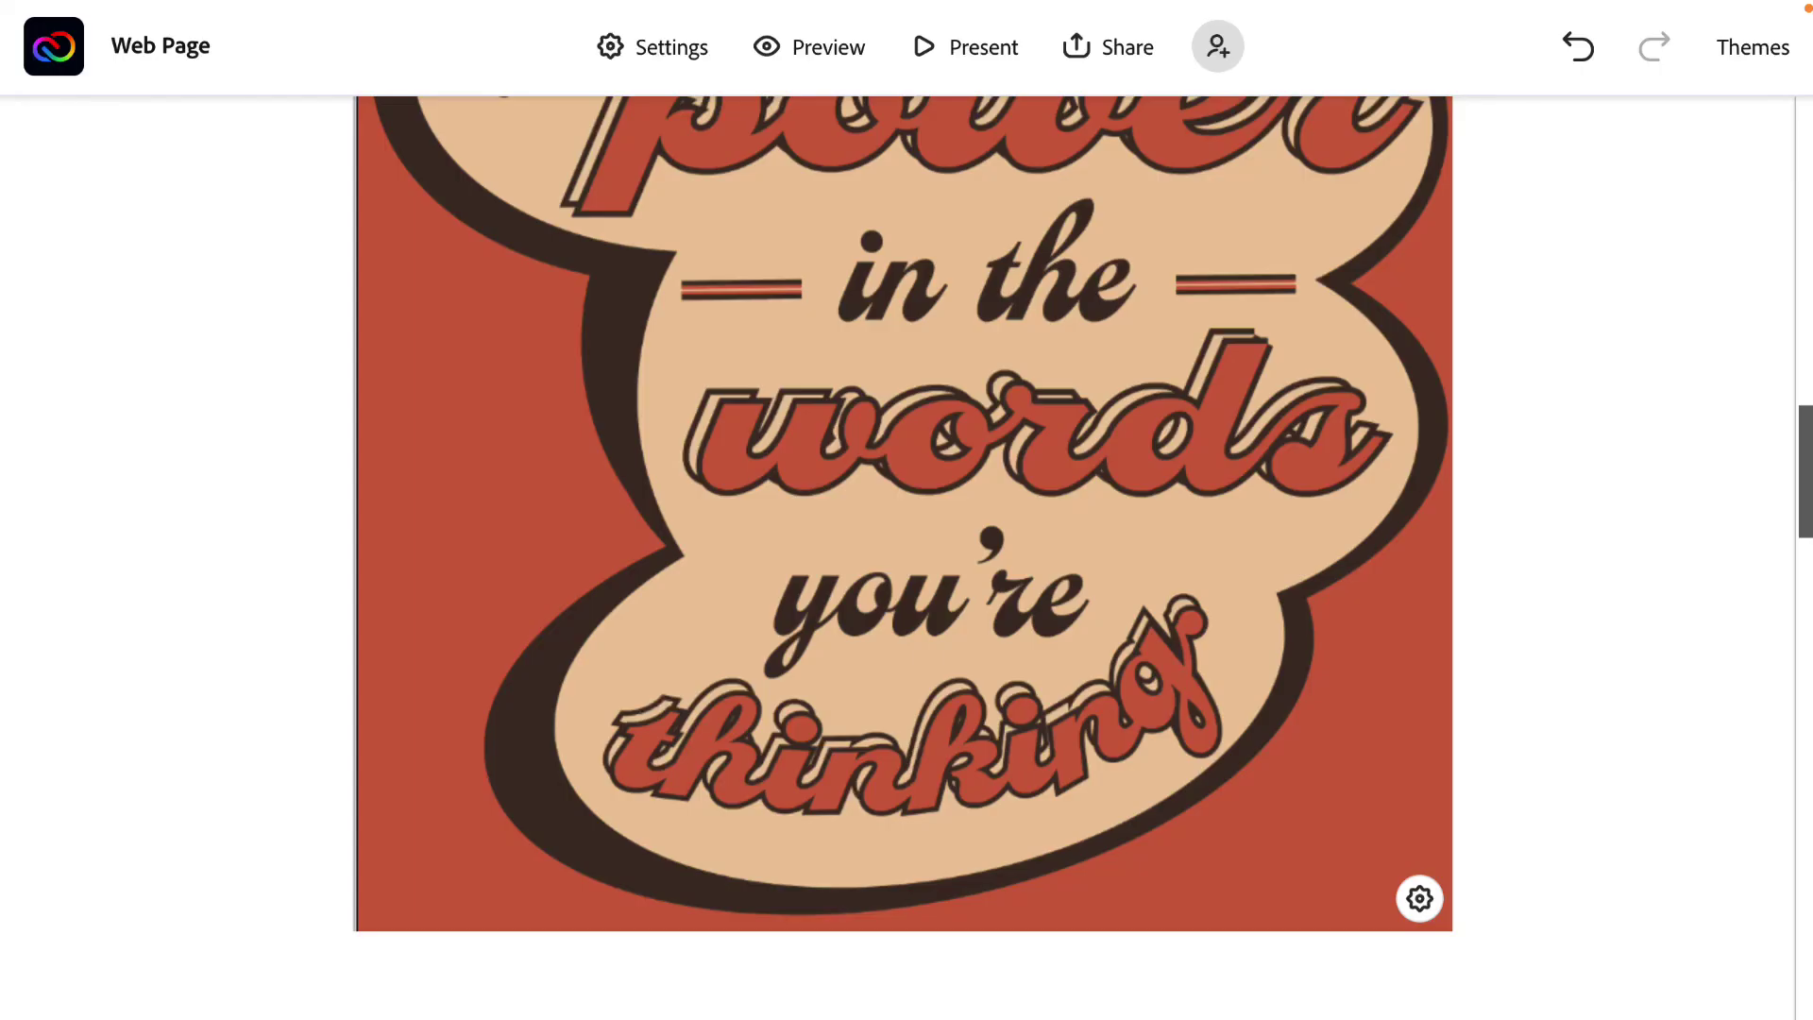